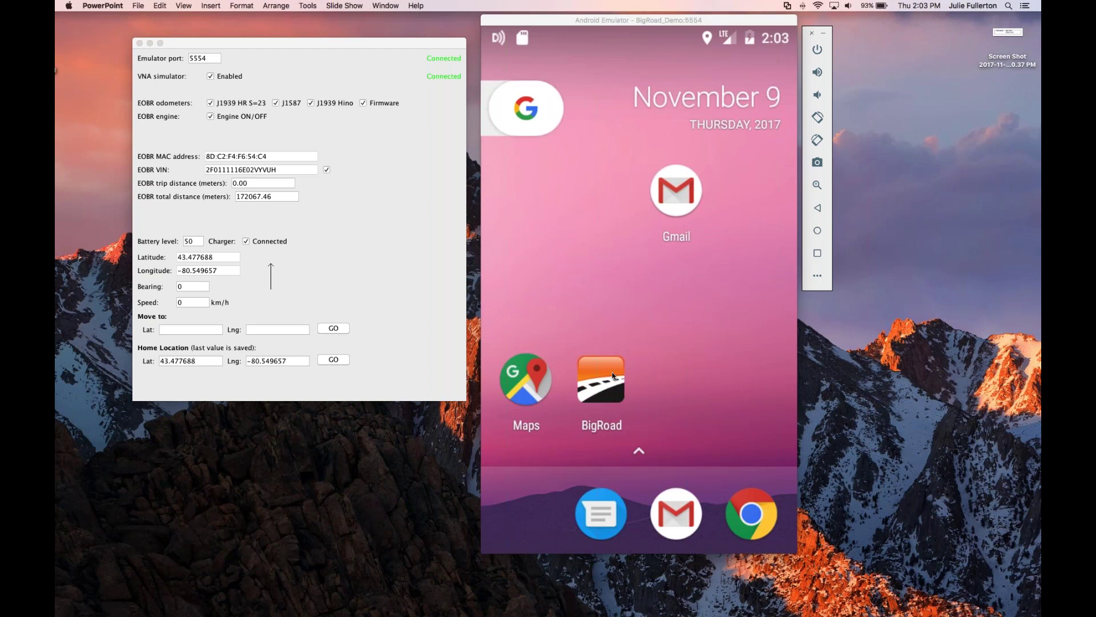
Step: Open the BigRoad app in the emulator and reposition the GPS simulator window beside it, selecting its speed value
{"action": "left_click", "coordinate": [606, 384]}
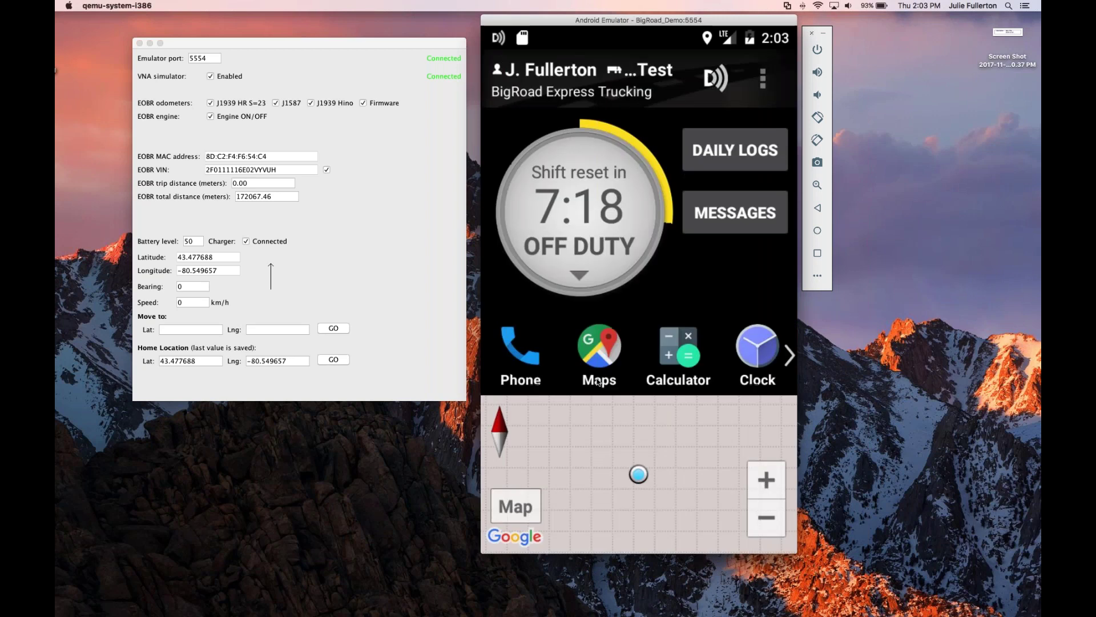
{"action": "left_click", "coordinate": [319, 42]}
{"action": "mouse_move", "coordinate": [319, 41]}
{"action": "left_mouse_down"}
{"action": "mouse_move", "coordinate": [310, 70]}
{"action": "mouse_move", "coordinate": [313, 40]}
{"action": "mouse_move", "coordinate": [322, 51]}
{"action": "mouse_move", "coordinate": [313, 46]}
{"action": "left_mouse_up"}
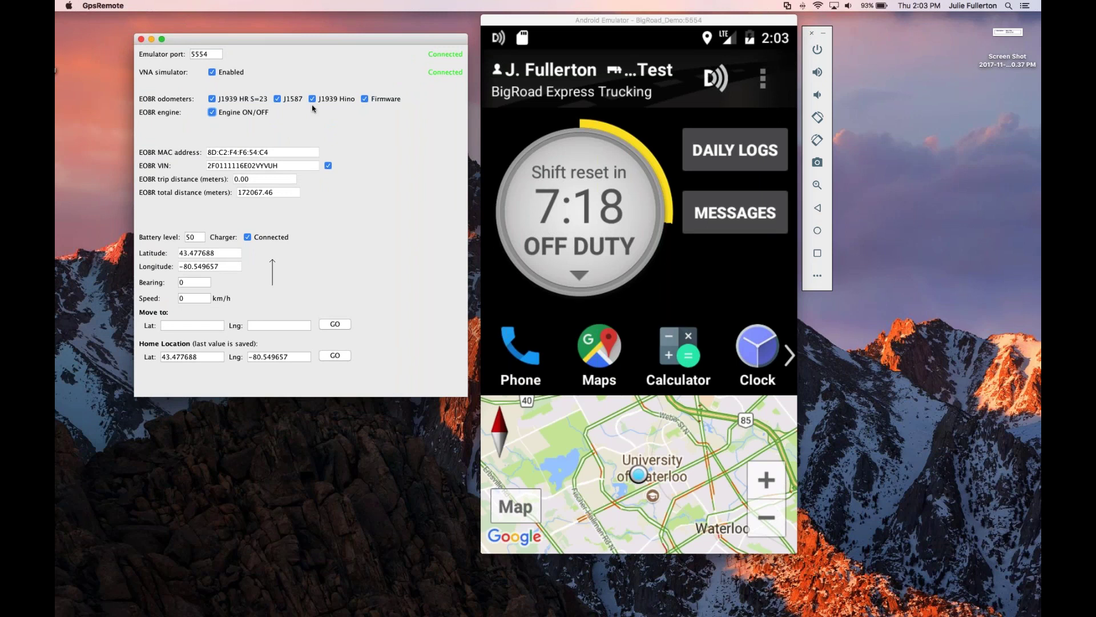
{"action": "left_click", "coordinate": [183, 298]}
{"action": "double_click", "coordinate": [181, 298]}
Step: Switch the current truck to 02958
{"action": "left_click", "coordinate": [763, 86]}
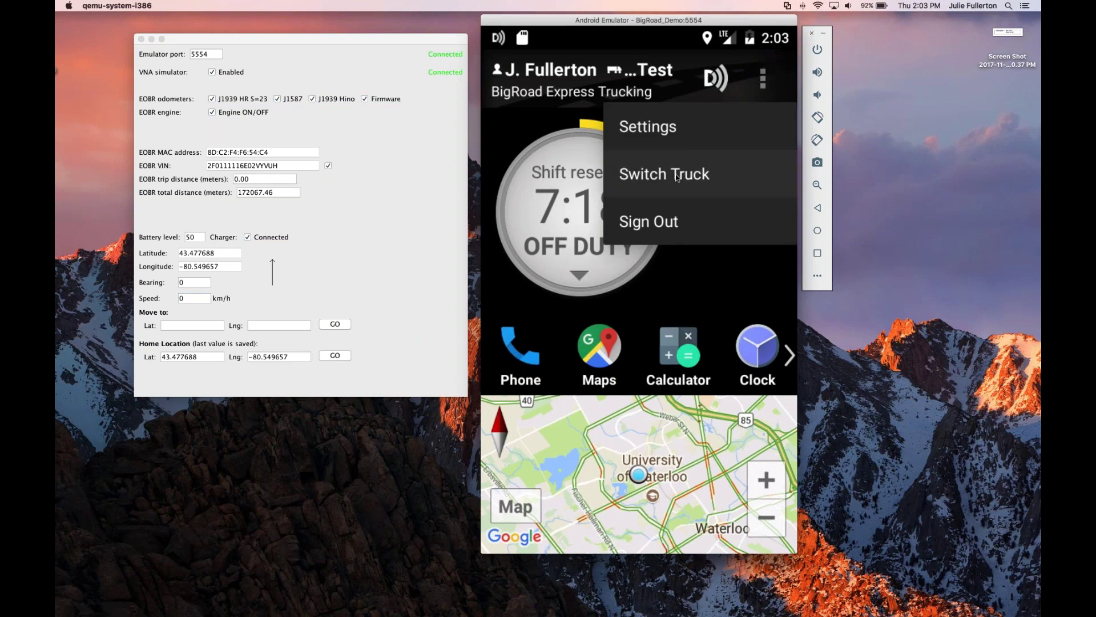
{"action": "left_click", "coordinate": [677, 178]}
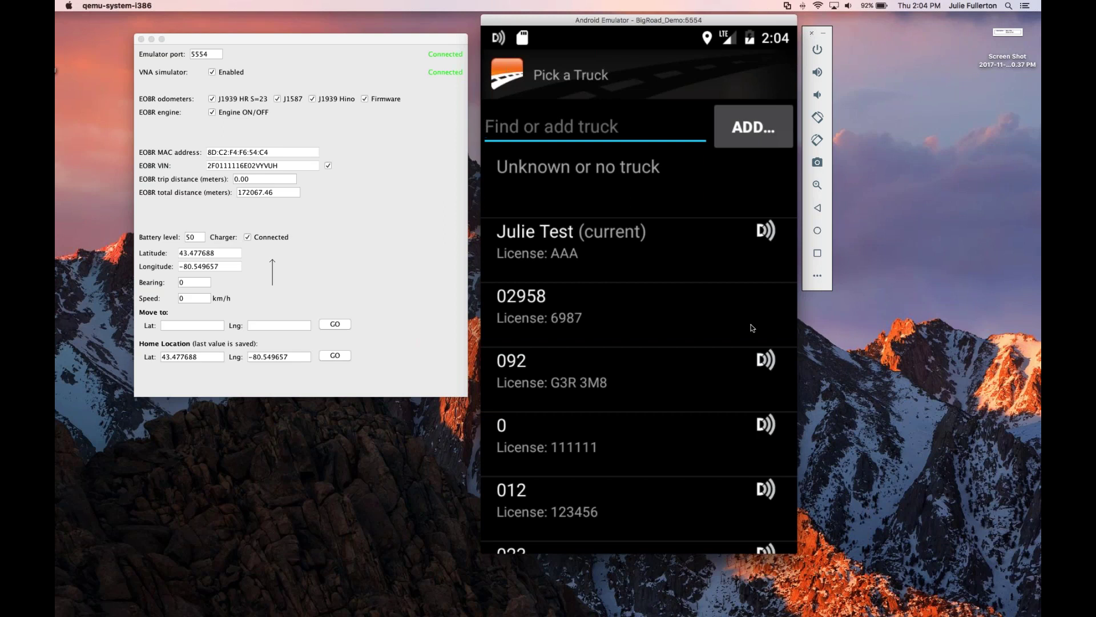
{"action": "left_click", "coordinate": [538, 311]}
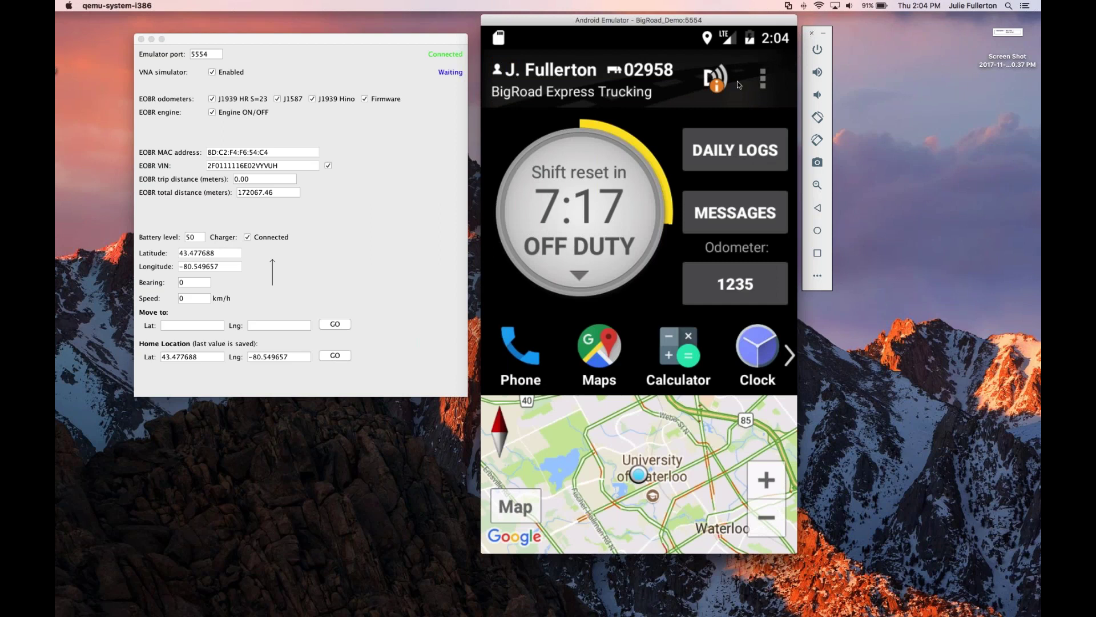
Step: Try to connect a DashLink device to truck 02958, cancel the device search and leave the app settings
{"action": "left_click", "coordinate": [768, 85]}
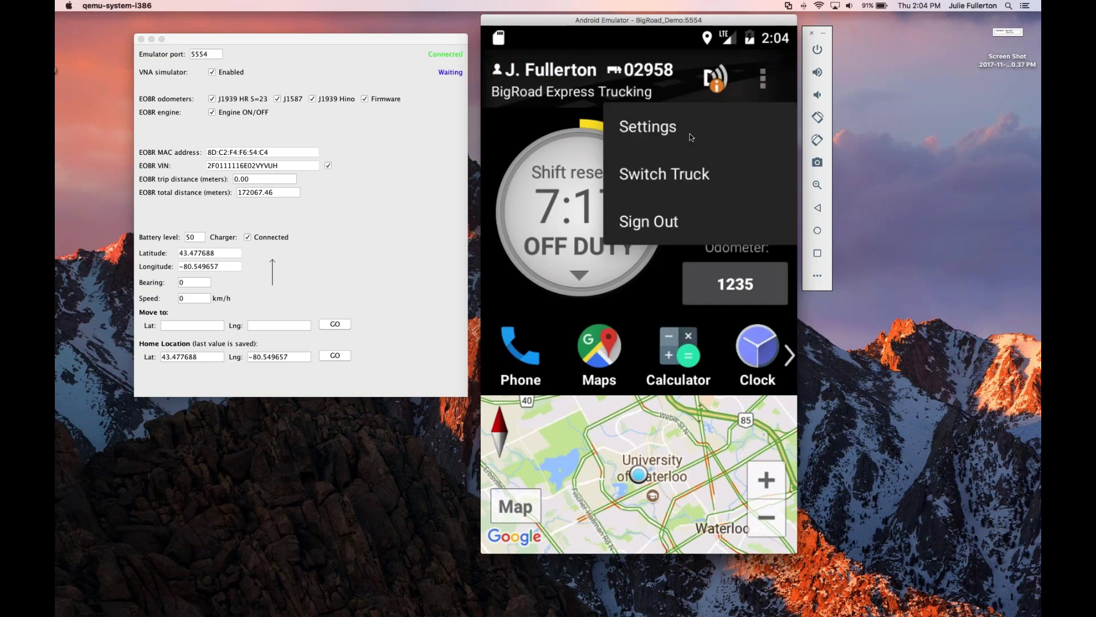
{"action": "left_click", "coordinate": [657, 135]}
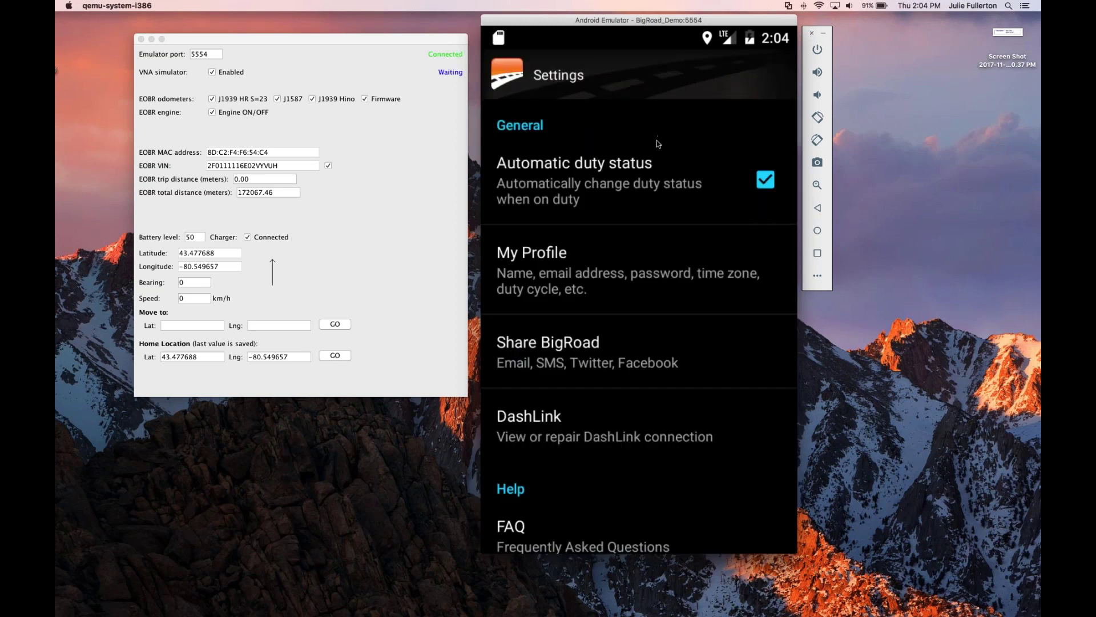
{"action": "left_click", "coordinate": [541, 433]}
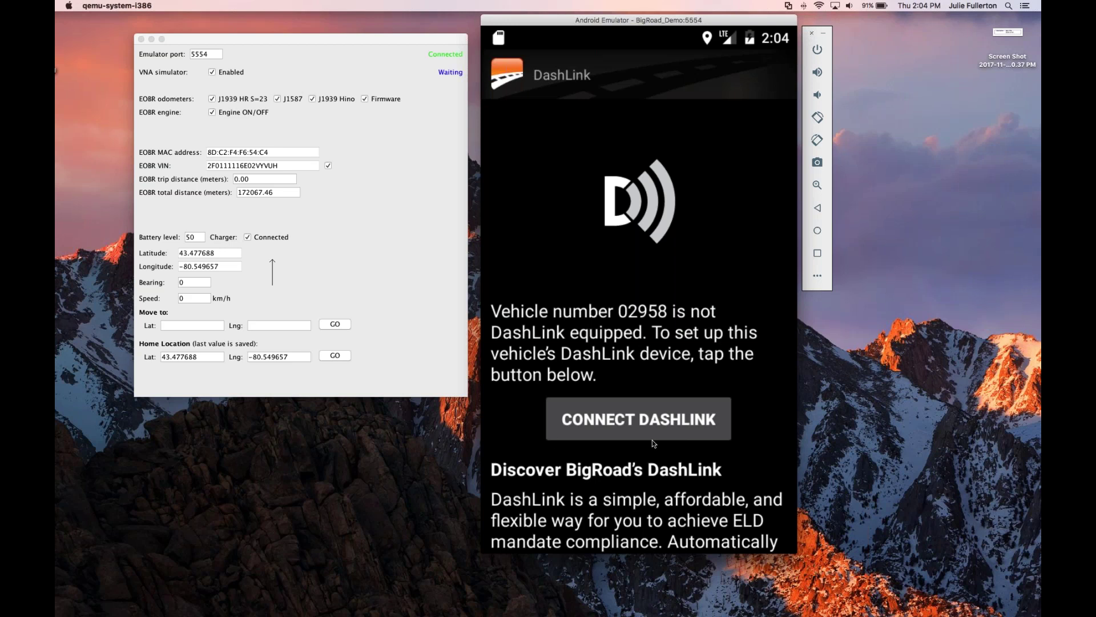
{"action": "left_click", "coordinate": [625, 437]}
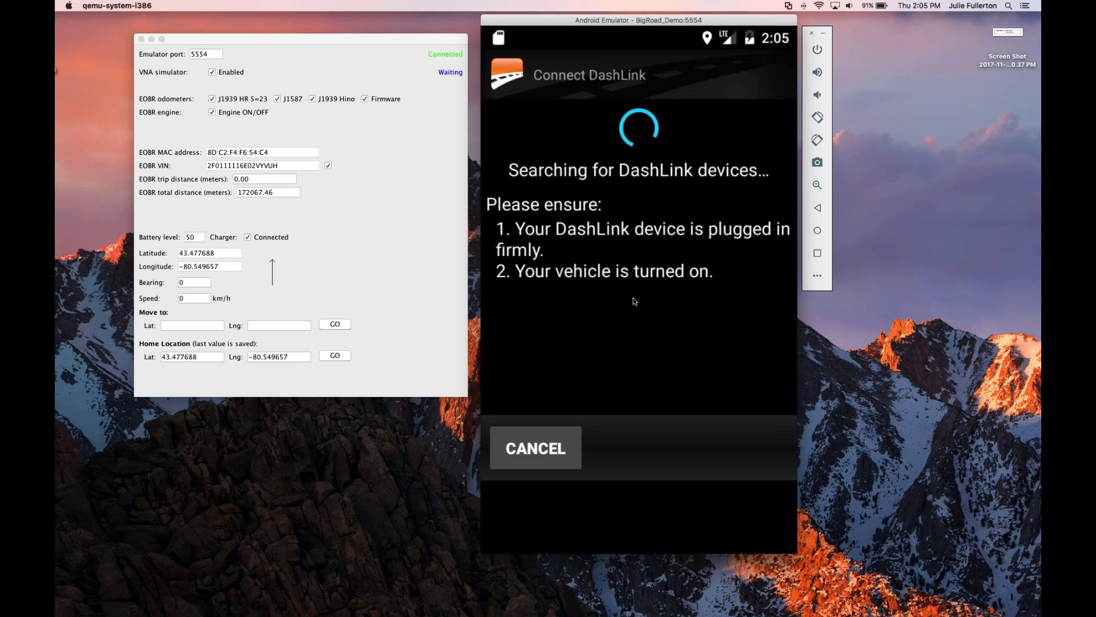
{"action": "left_click", "coordinate": [532, 453]}
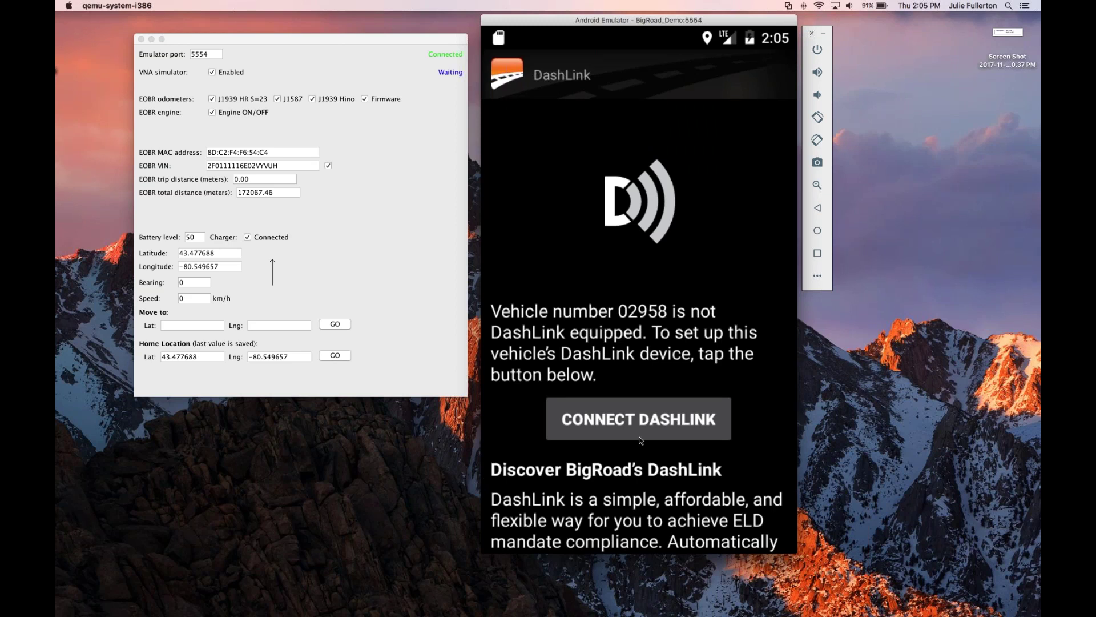
{"action": "left_click", "coordinate": [818, 208]}
{"action": "left_click", "coordinate": [817, 209]}
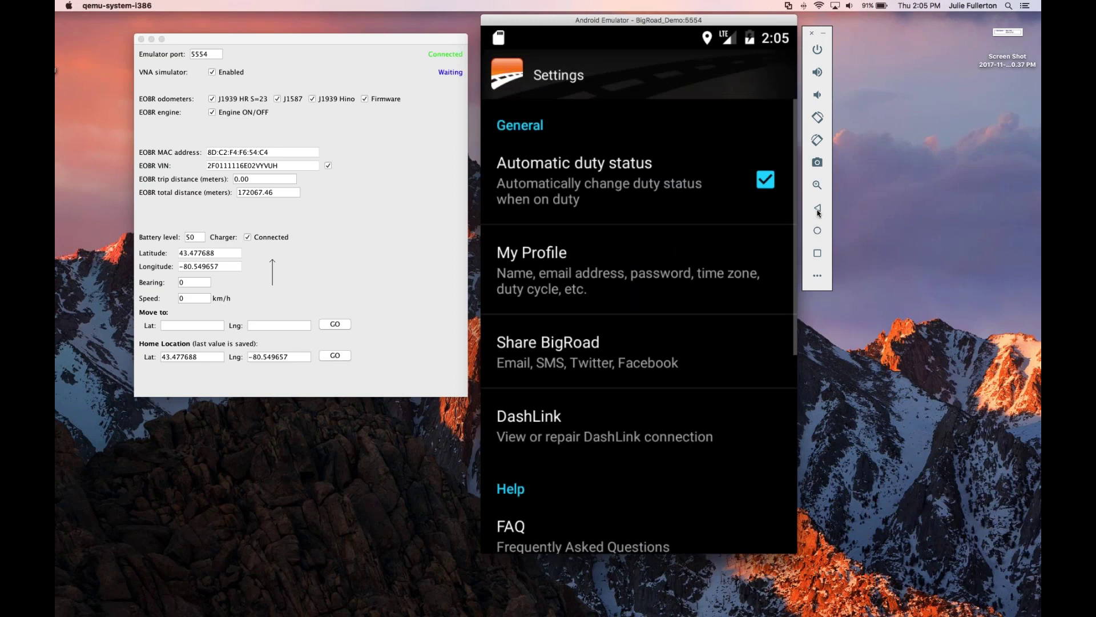
{"action": "left_click", "coordinate": [818, 211]}
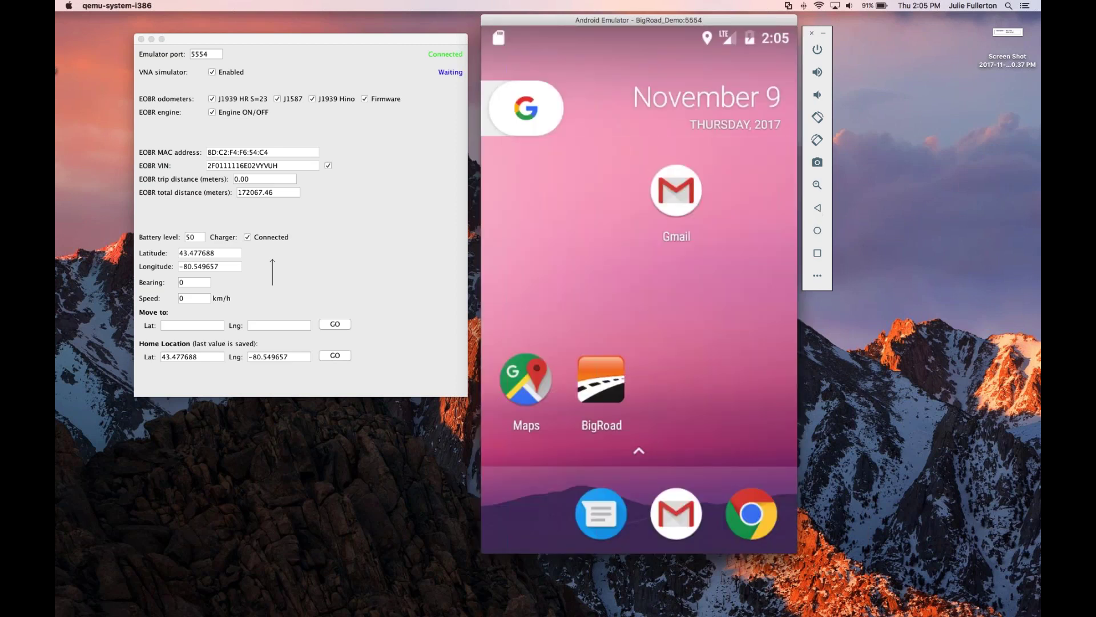
Step: Reopen the BigRoad app and switch back to the DashLink-equipped test truck with license AAA
{"action": "left_click", "coordinate": [612, 379]}
{"action": "left_click", "coordinate": [763, 78]}
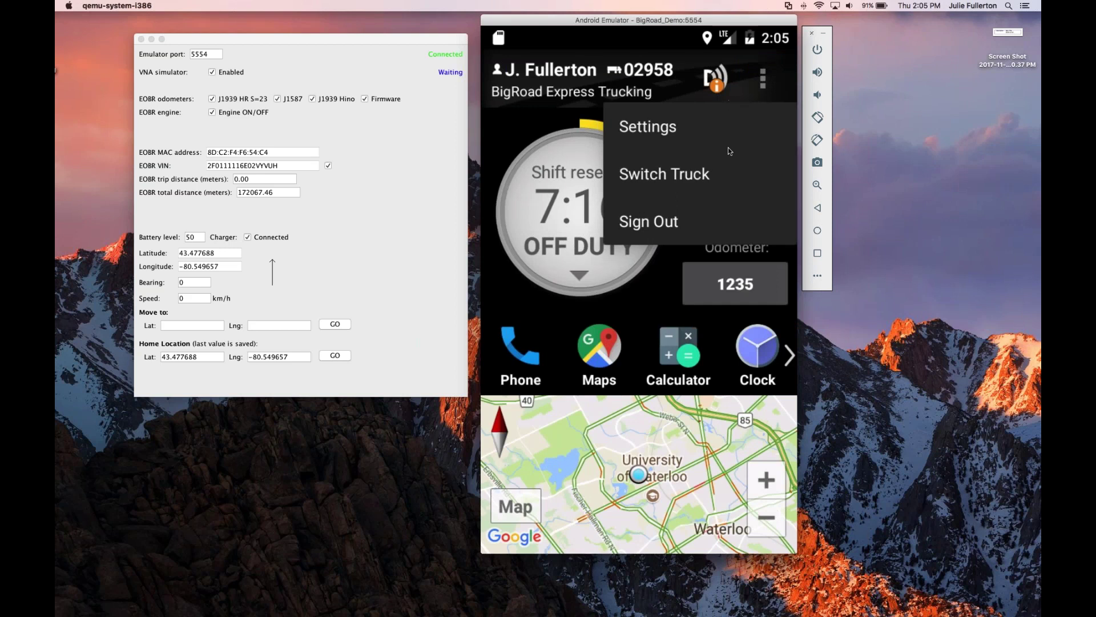
{"action": "left_click", "coordinate": [673, 174]}
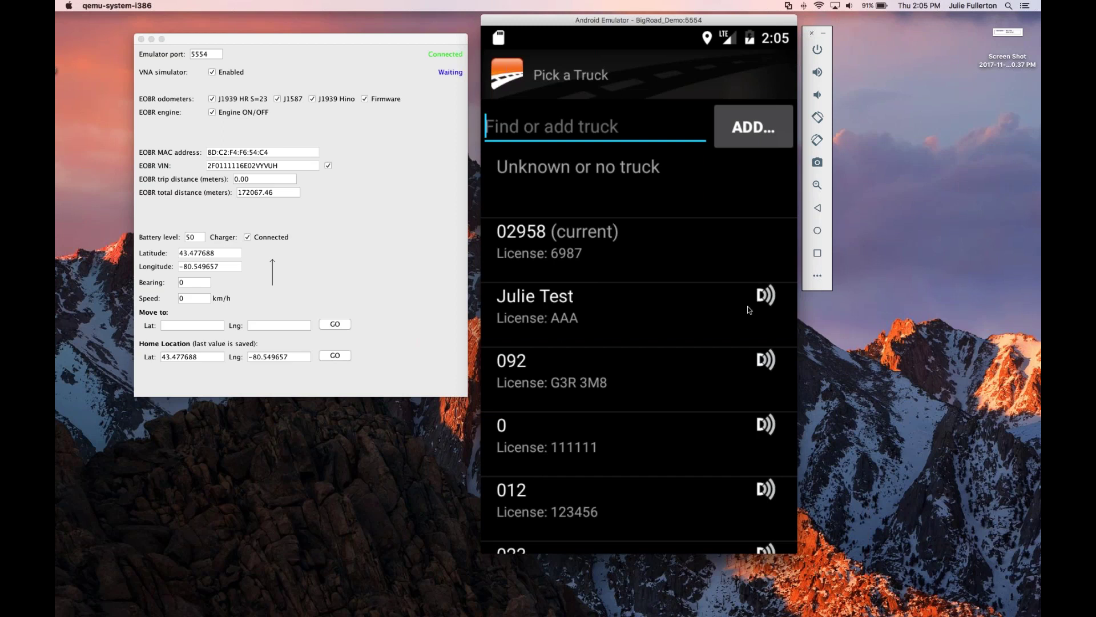
{"action": "left_click", "coordinate": [627, 305]}
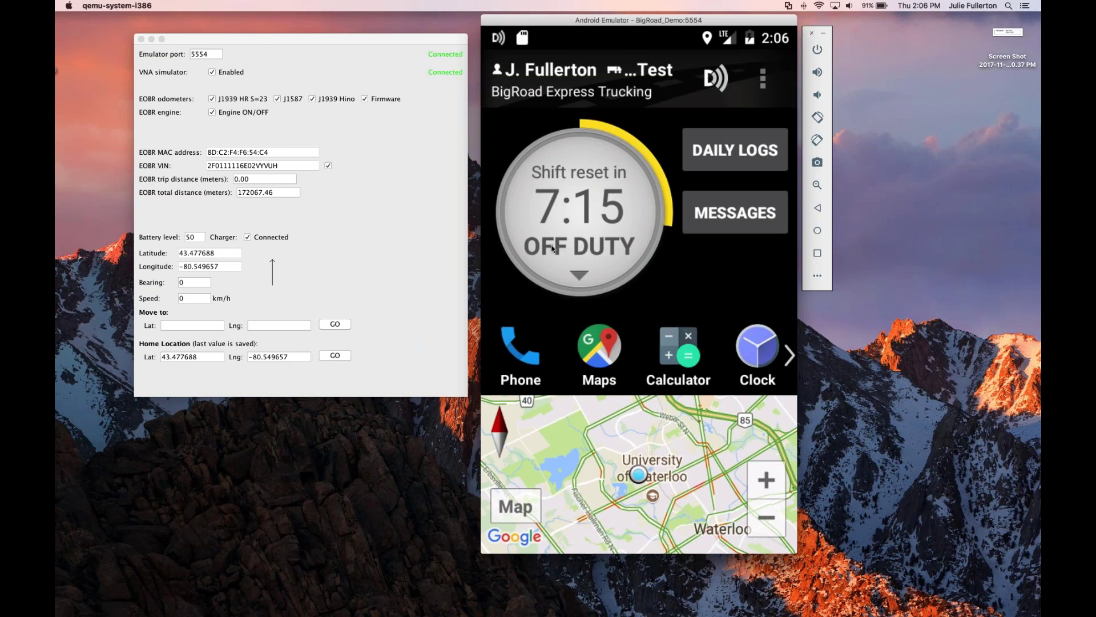
Step: Change the duty status to On Duty and accept changing the already signed log
{"action": "left_click", "coordinate": [582, 276]}
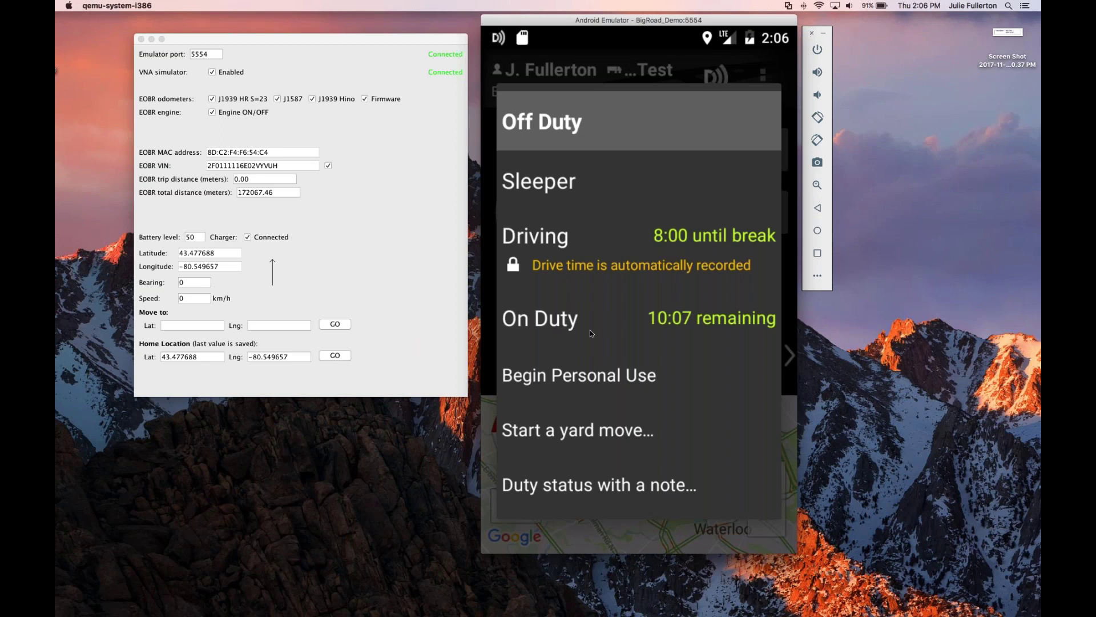
{"action": "left_click", "coordinate": [549, 328]}
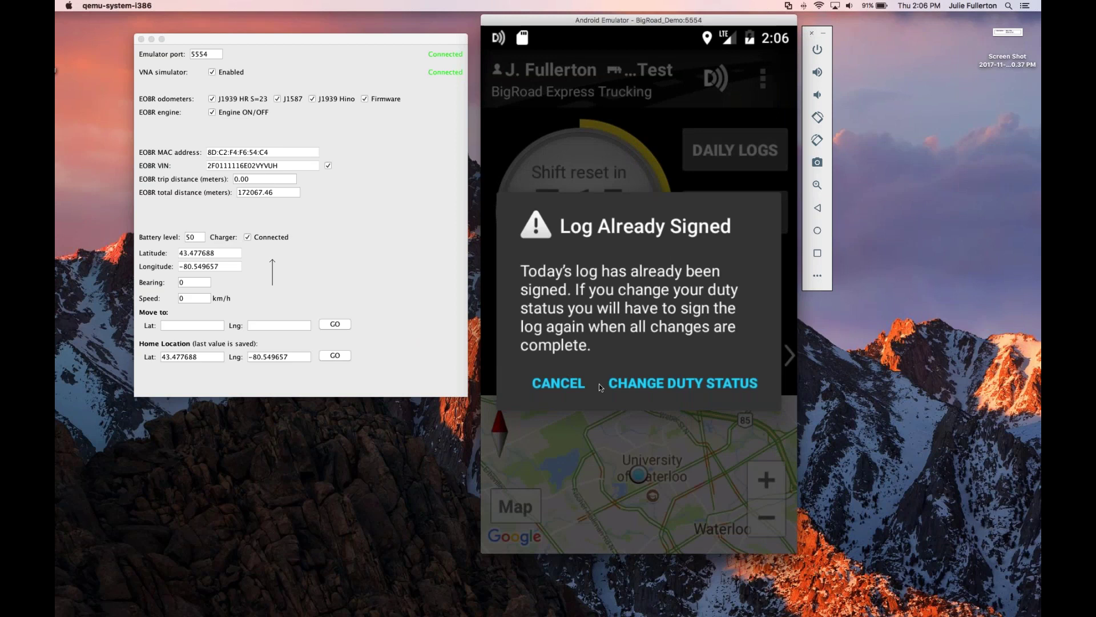
{"action": "left_click", "coordinate": [680, 384]}
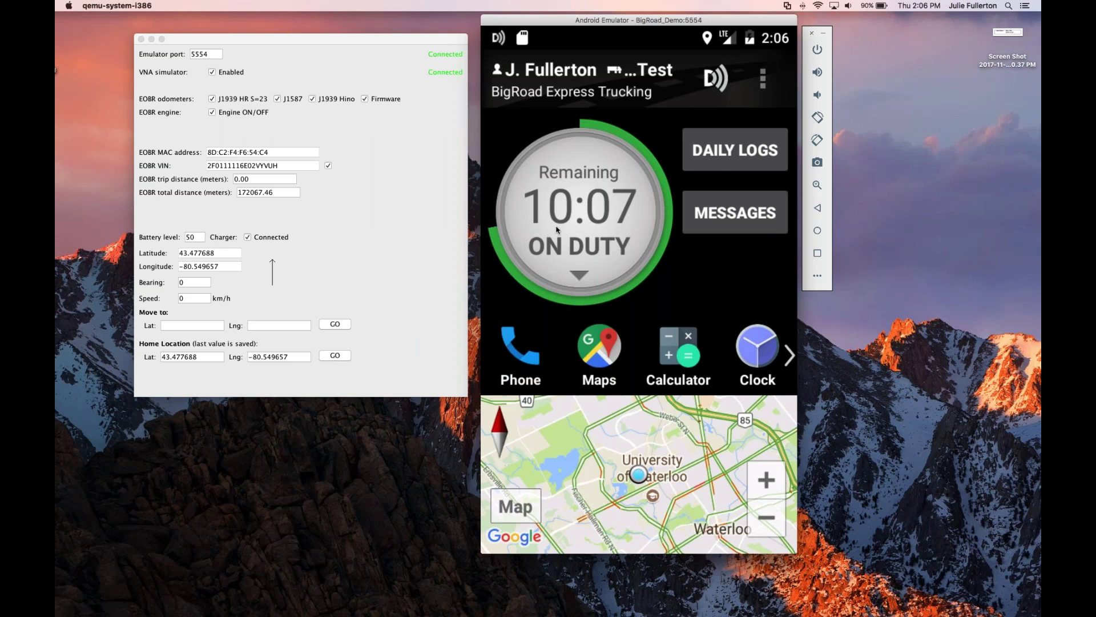
Step: Open the Thursday November 9 entry from the daily logs
{"action": "left_click", "coordinate": [727, 163]}
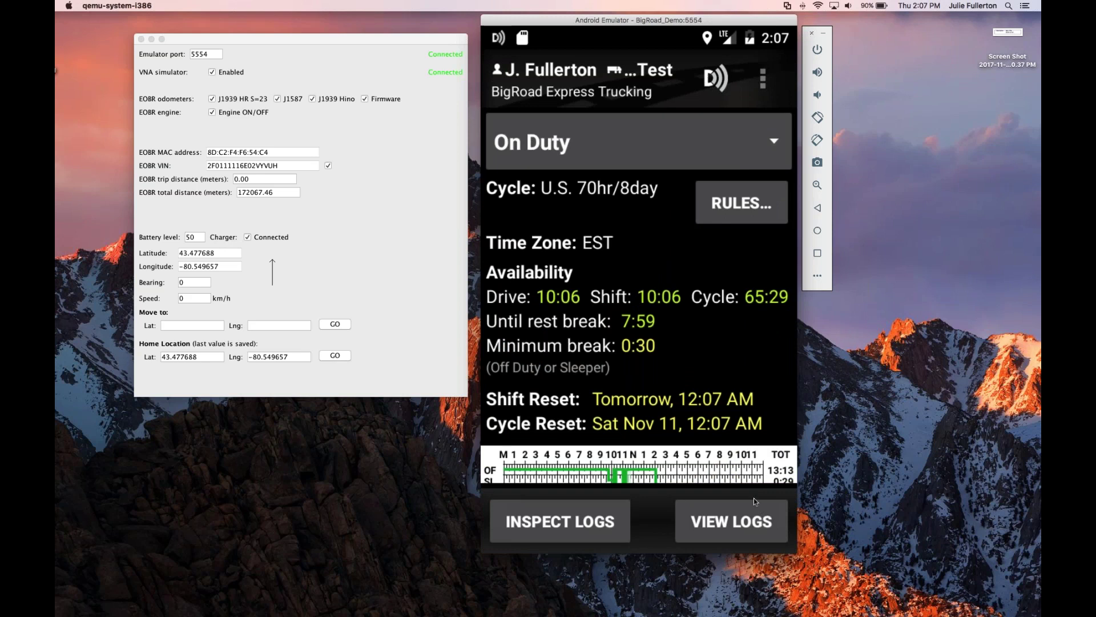
{"action": "left_click", "coordinate": [713, 532]}
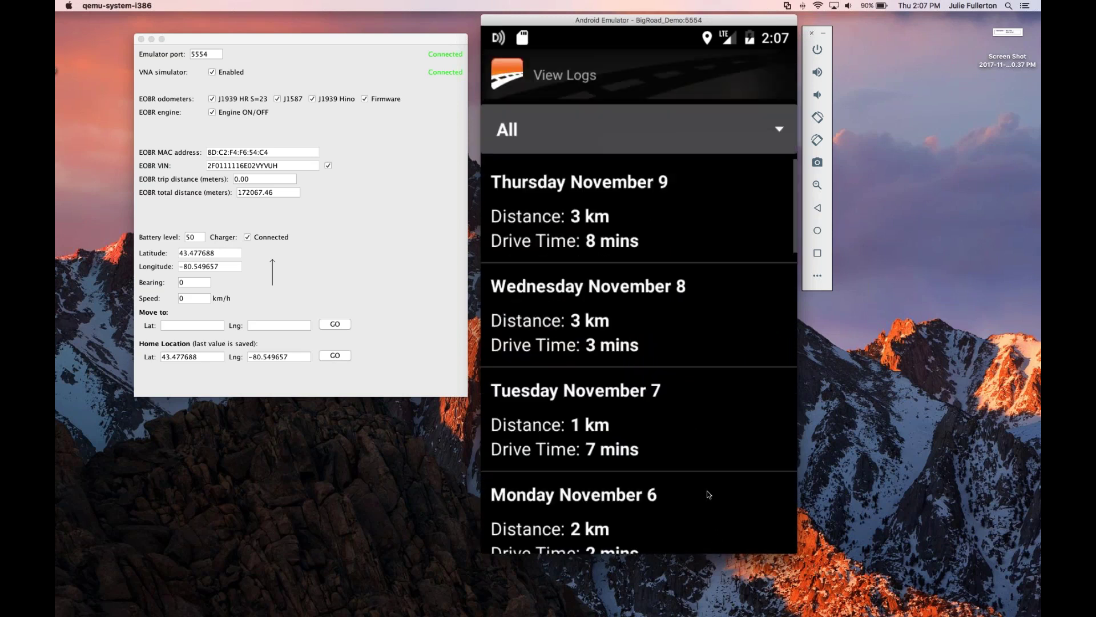
{"action": "left_click", "coordinate": [592, 206]}
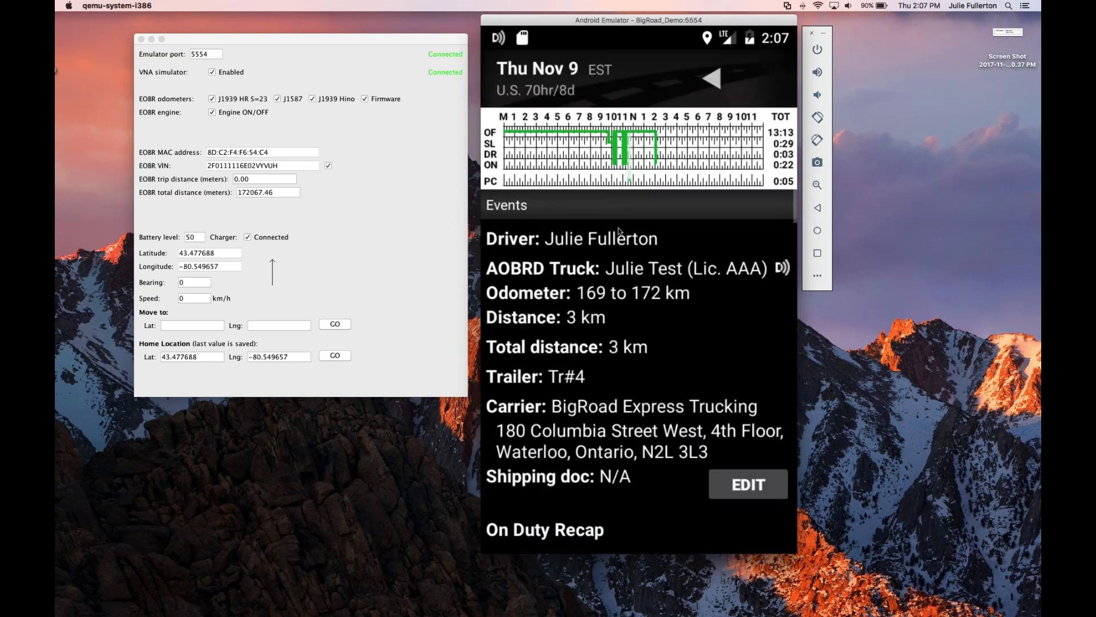
Step: Examine the November 9 log from its on-duty recap and duty status events through to the signed vehicle inspection report
{"action": "scroll", "coordinate": [648, 266], "scroll_direction": "down", "scroll_amount": 3}
{"action": "scroll", "coordinate": [652, 268], "scroll_direction": "down", "scroll_amount": 6}
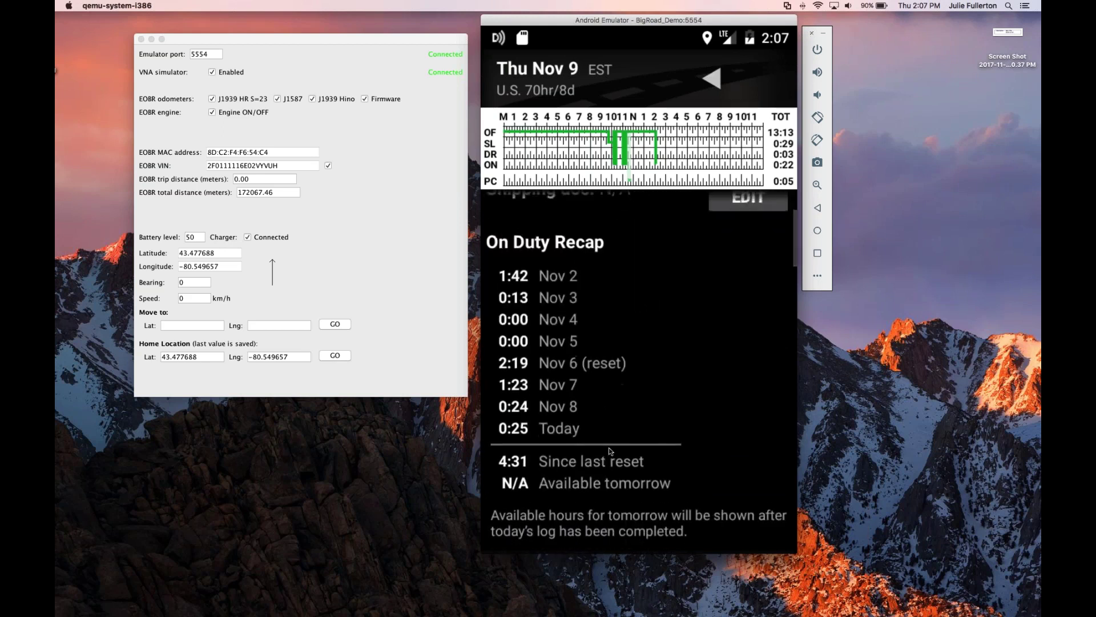
{"action": "scroll", "coordinate": [616, 398], "scroll_direction": "down", "scroll_amount": 6}
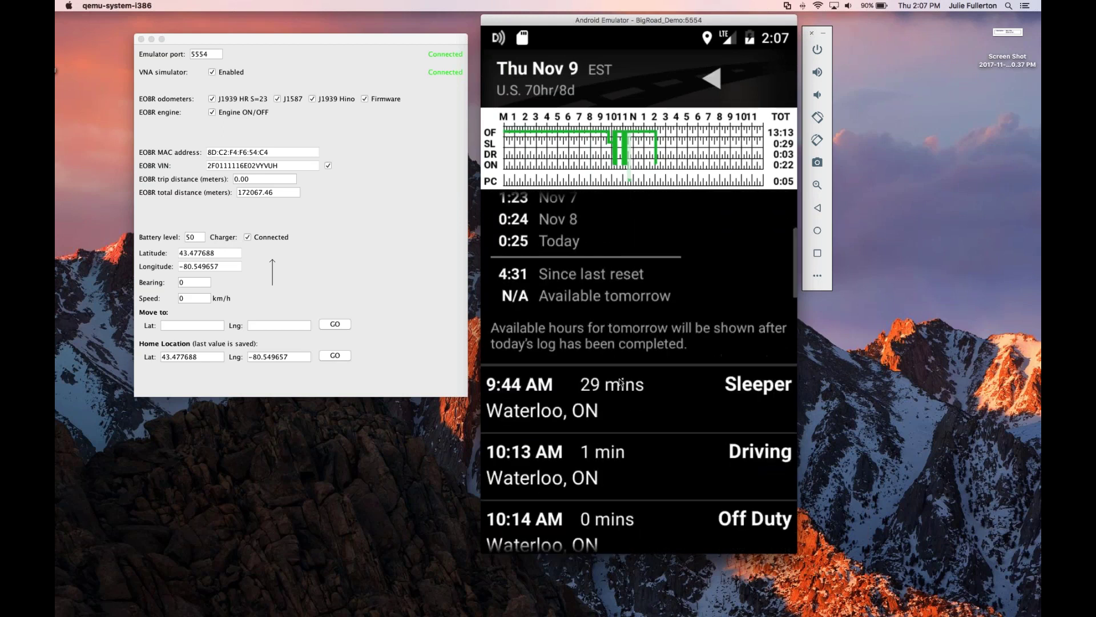
{"action": "scroll", "coordinate": [610, 415], "scroll_direction": "down", "scroll_amount": 4}
{"action": "scroll", "coordinate": [612, 297], "scroll_direction": "down", "scroll_amount": 5}
{"action": "scroll", "coordinate": [609, 490], "scroll_direction": "down", "scroll_amount": 5}
{"action": "scroll", "coordinate": [635, 313], "scroll_direction": "down", "scroll_amount": 6}
{"action": "scroll", "coordinate": [643, 312], "scroll_direction": "down", "scroll_amount": 7}
{"action": "scroll", "coordinate": [615, 327], "scroll_direction": "down", "scroll_amount": 4}
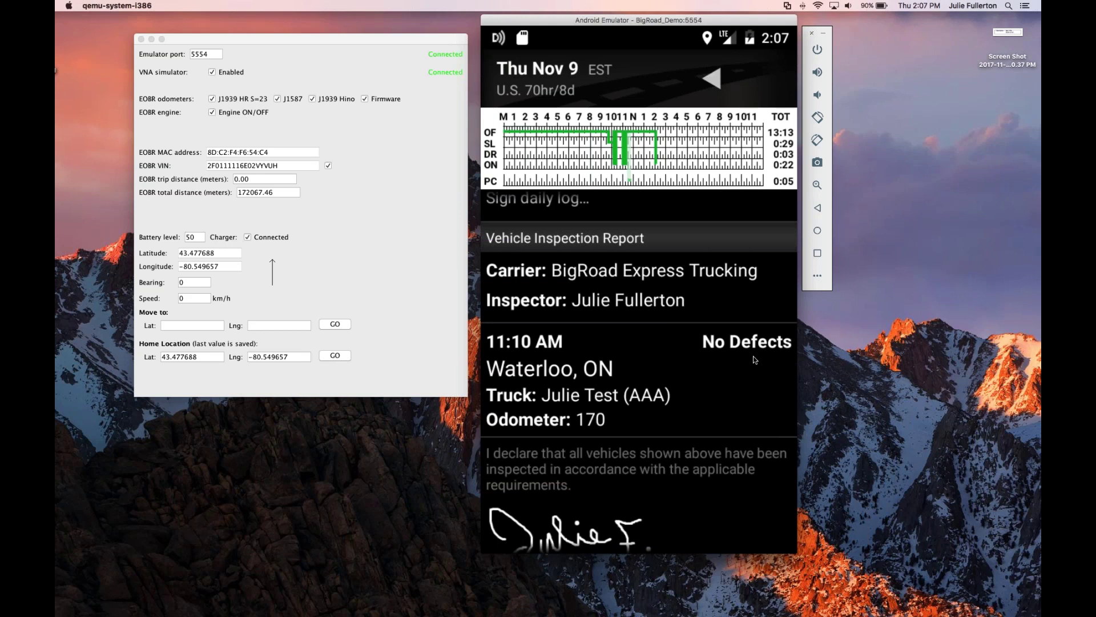
{"action": "scroll", "coordinate": [662, 377], "scroll_direction": "down", "scroll_amount": 1}
{"action": "scroll", "coordinate": [663, 379], "scroll_direction": "down", "scroll_amount": 5}
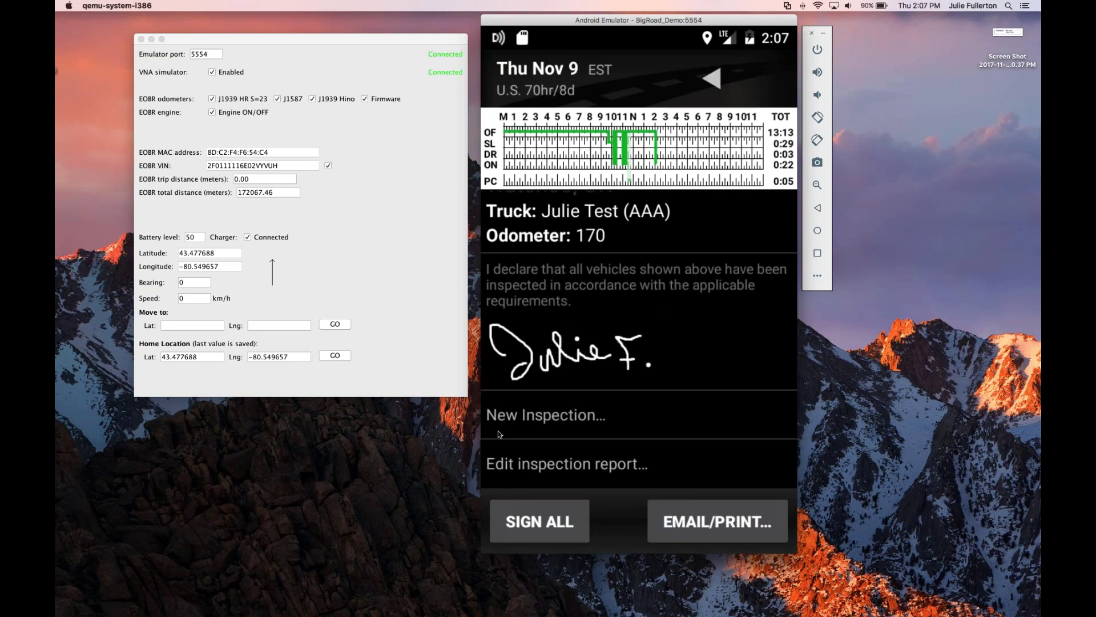
Step: Start a new inspection on the already signed report for the test truck and hide the on-screen keyboard
{"action": "left_click", "coordinate": [547, 427]}
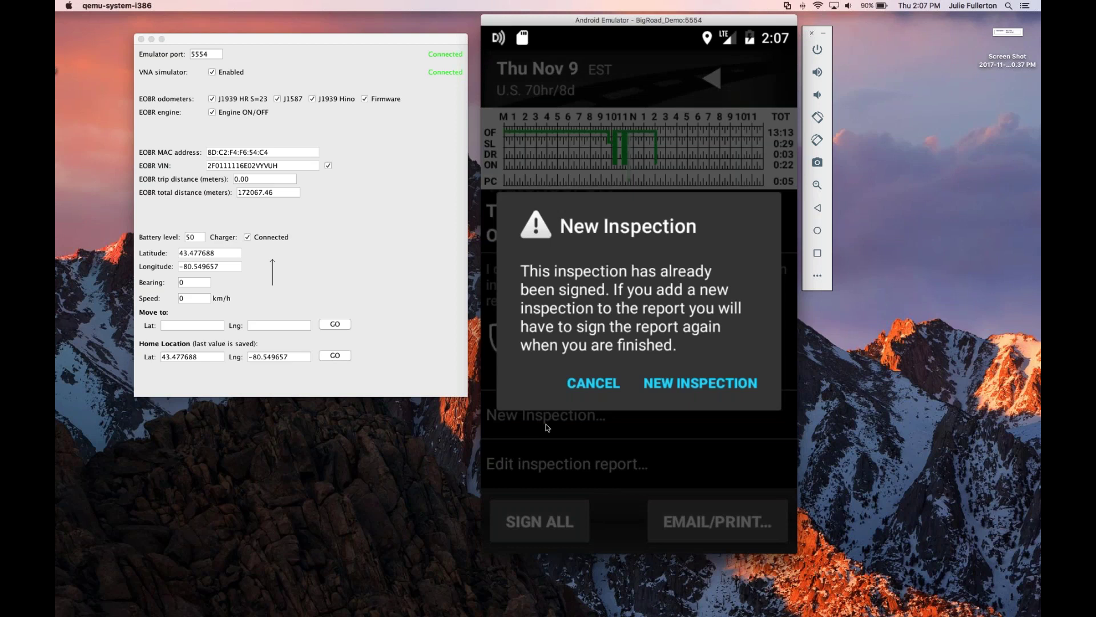
{"action": "left_click", "coordinate": [694, 394]}
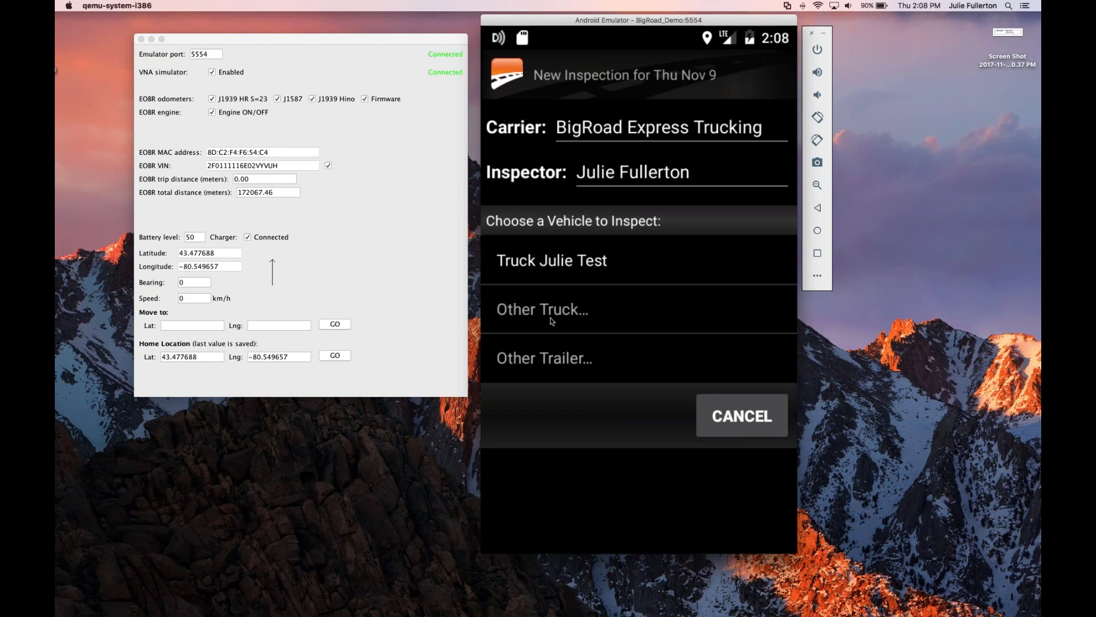
{"action": "left_click", "coordinate": [550, 271]}
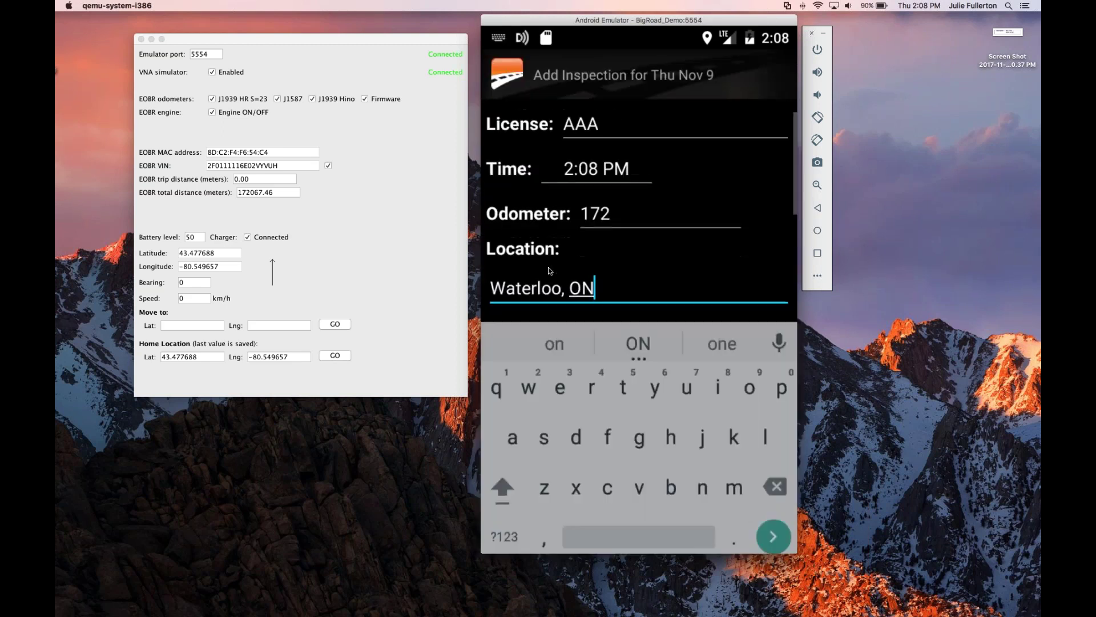
{"action": "left_click", "coordinate": [819, 209]}
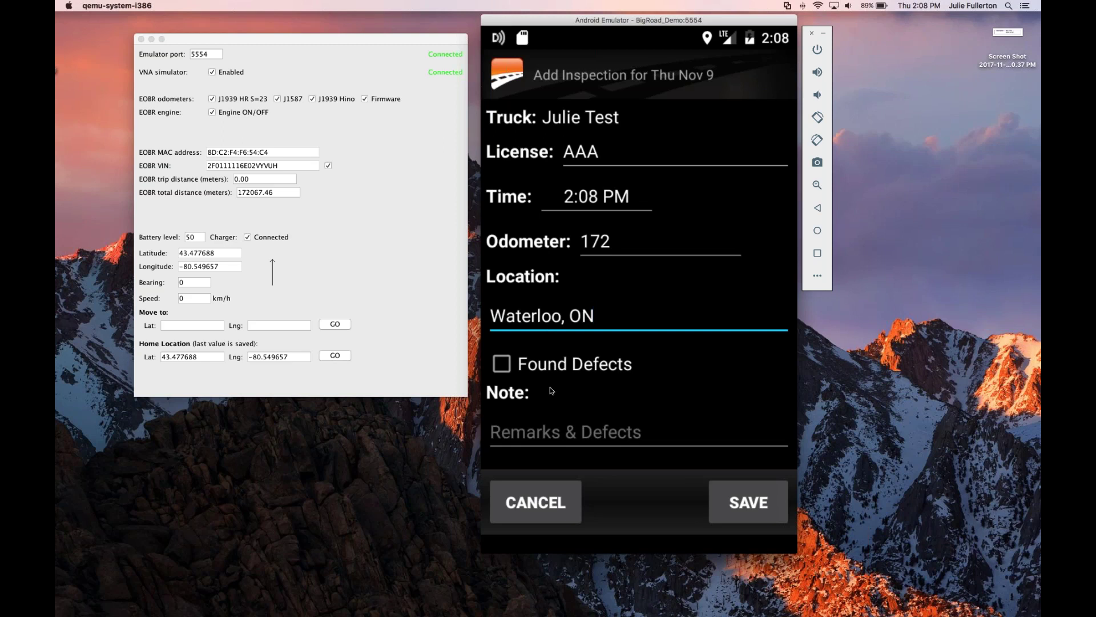
Step: Turn Found Defects on and off again, and save the inspection without defects
{"action": "left_click", "coordinate": [501, 368]}
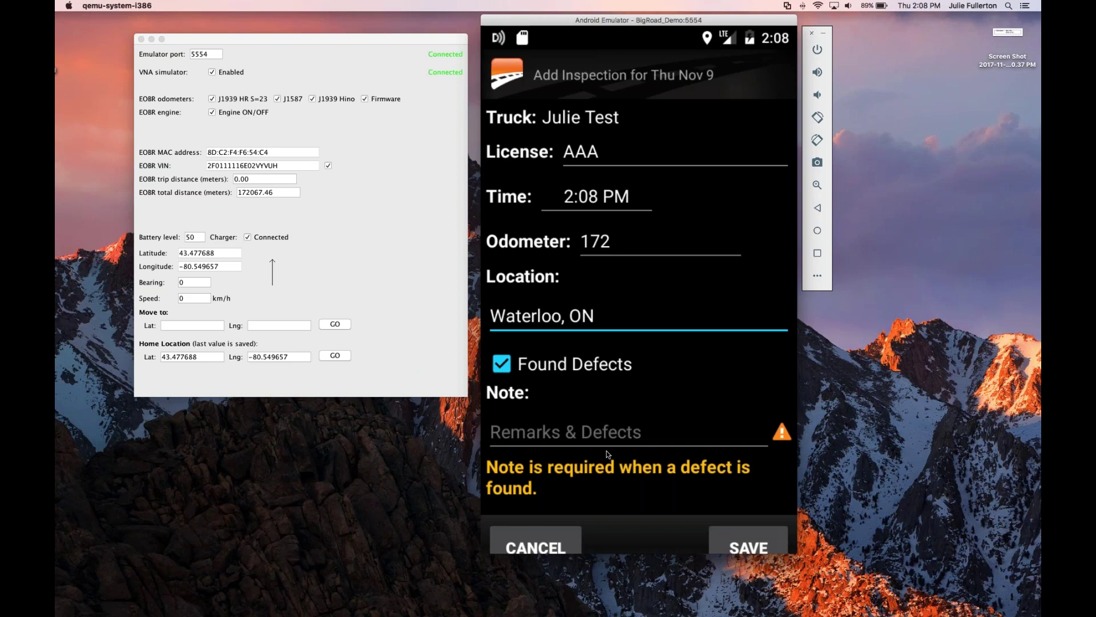
{"action": "left_click", "coordinate": [503, 370]}
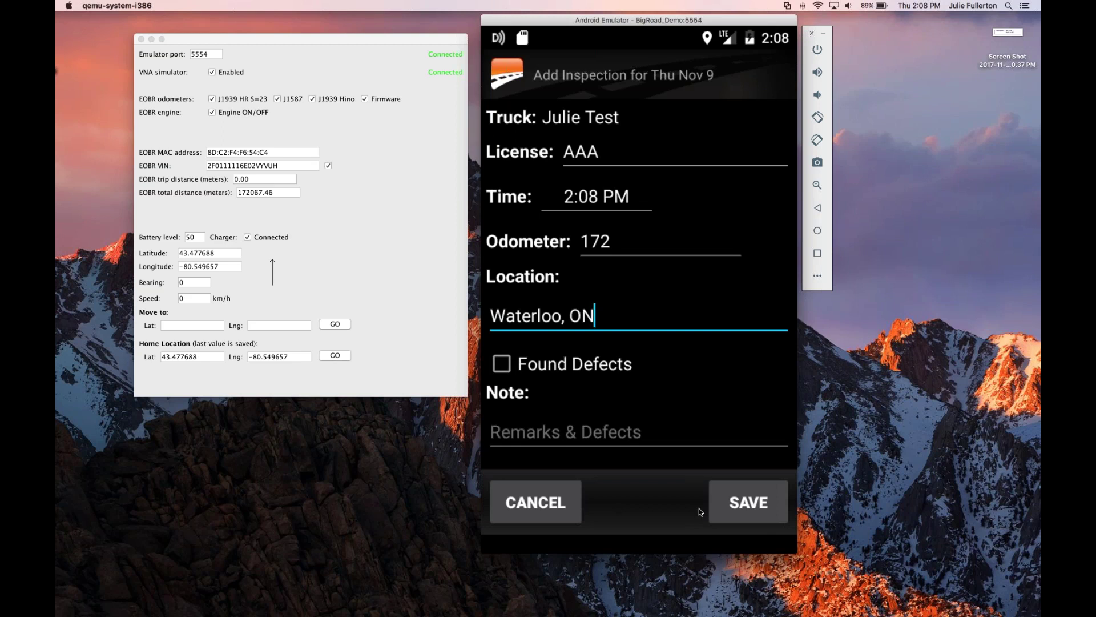
{"action": "left_click", "coordinate": [748, 502]}
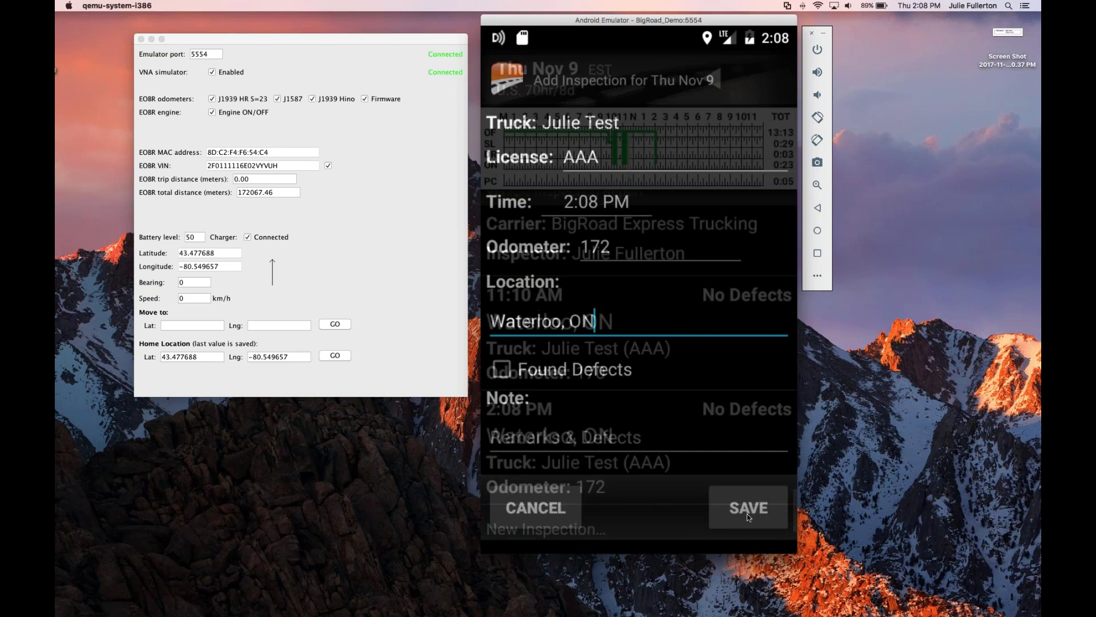
Step: Examine the November 9 log from the vehicle inspection report back through the duty status events and on-duty recap to the driver and truck details
{"action": "scroll", "coordinate": [665, 480], "scroll_direction": "down", "scroll_amount": 3}
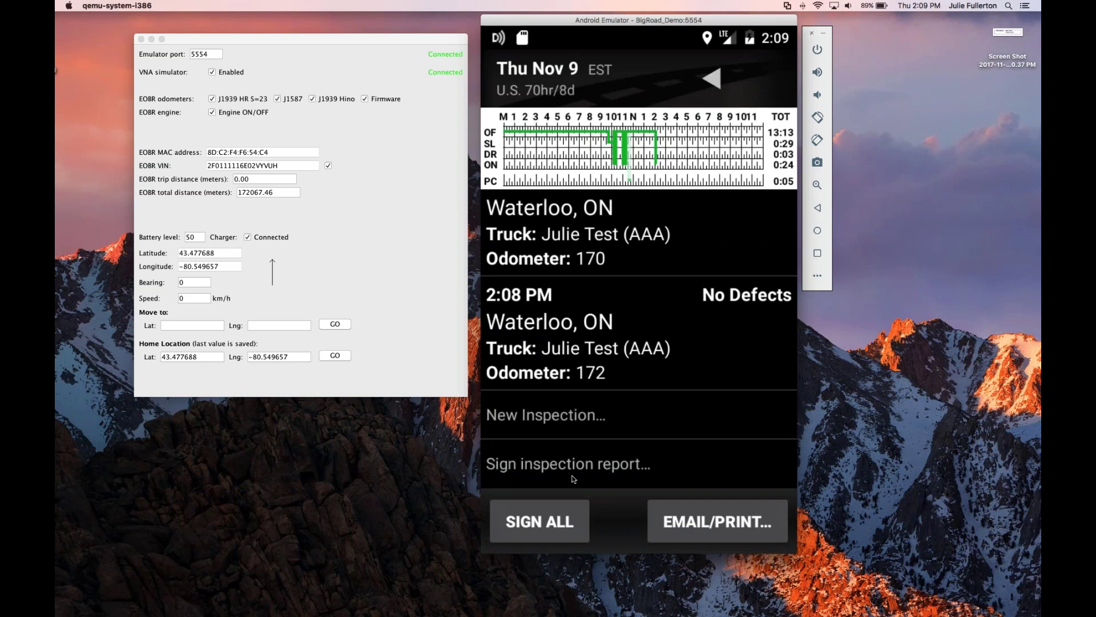
{"action": "left_click_drag", "start_coordinate": [651, 260], "coordinate": [662, 354]}
{"action": "scroll", "coordinate": [668, 286], "scroll_direction": "up", "scroll_amount": 5}
{"action": "scroll", "coordinate": [662, 261], "scroll_direction": "up", "scroll_amount": 5}
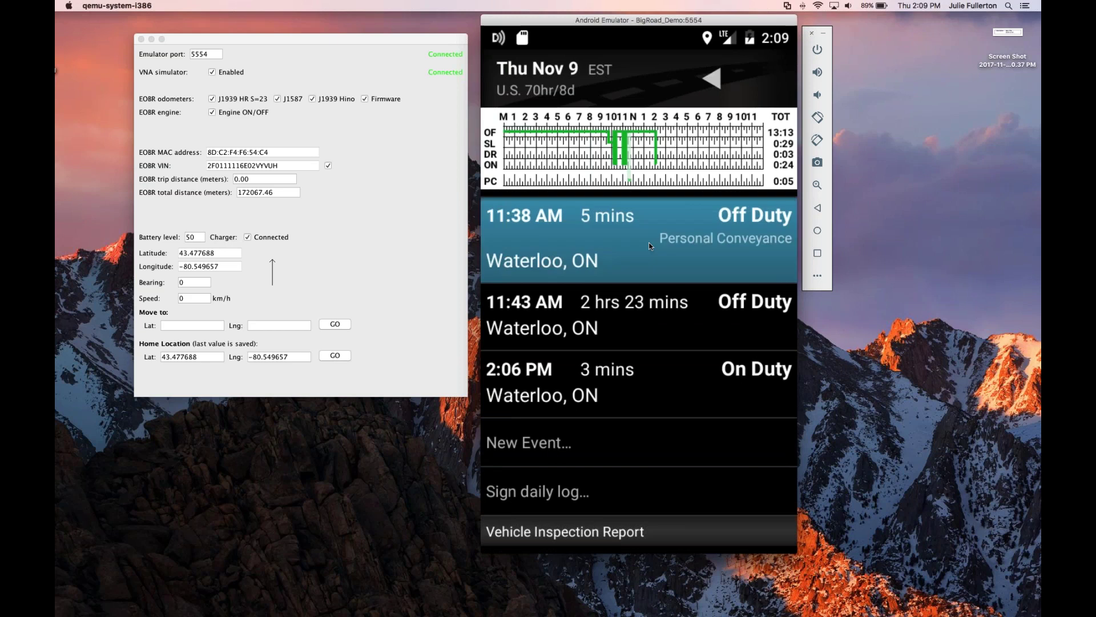
{"action": "scroll", "coordinate": [659, 343], "scroll_direction": "up", "scroll_amount": 5}
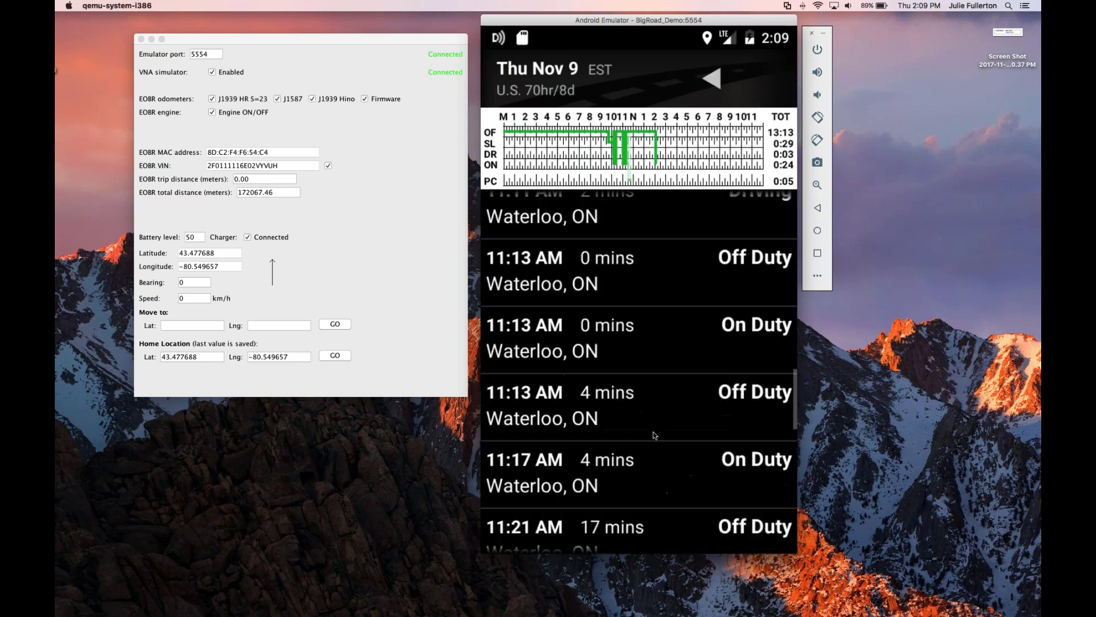
{"action": "scroll", "coordinate": [655, 257], "scroll_direction": "up", "scroll_amount": 5}
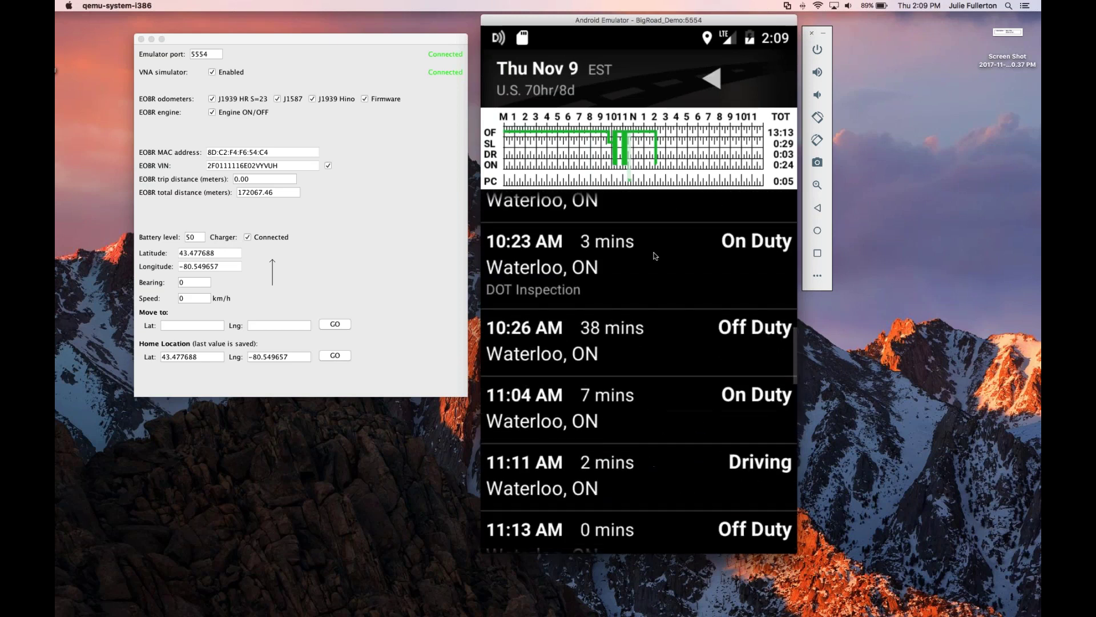
{"action": "scroll", "coordinate": [662, 285], "scroll_direction": "up", "scroll_amount": 6}
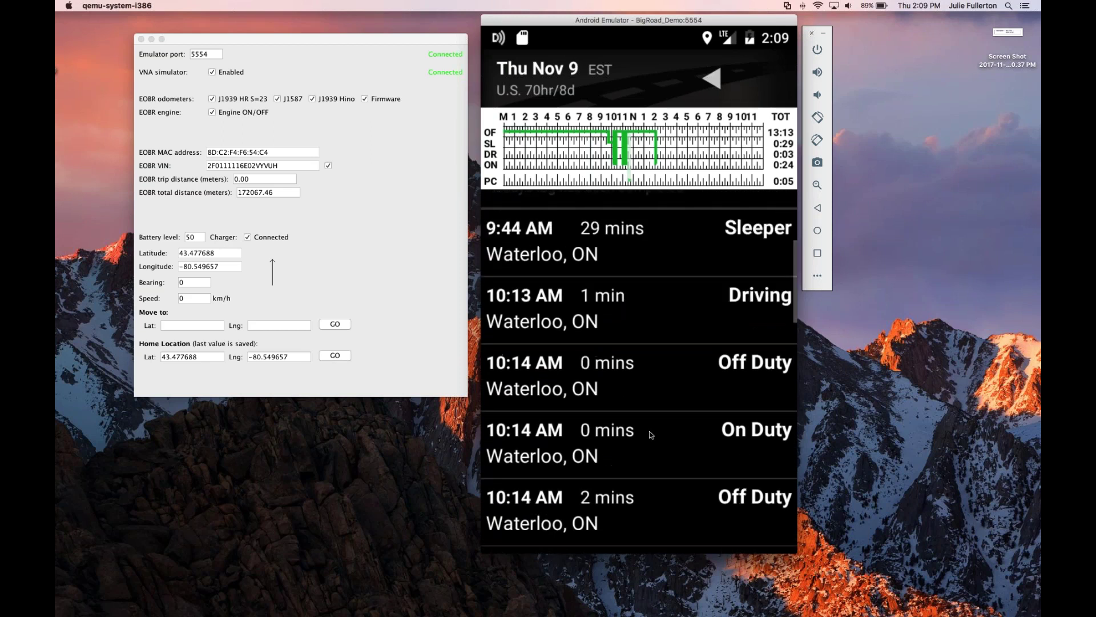
{"action": "scroll", "coordinate": [665, 381], "scroll_direction": "up", "scroll_amount": 7}
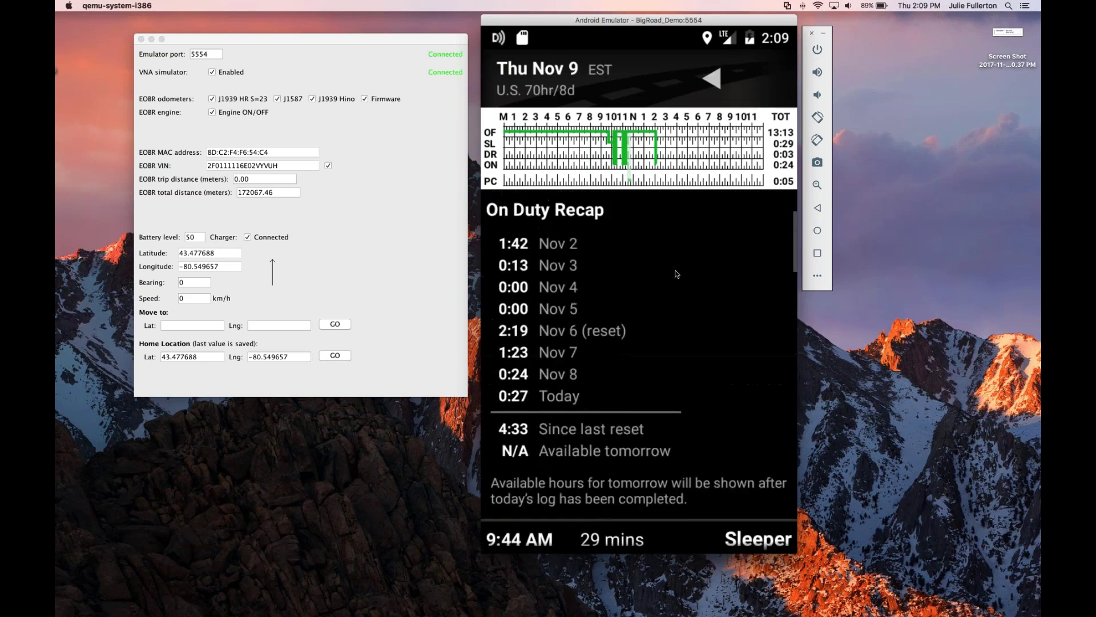
{"action": "scroll", "coordinate": [681, 260], "scroll_direction": "up", "scroll_amount": 2}
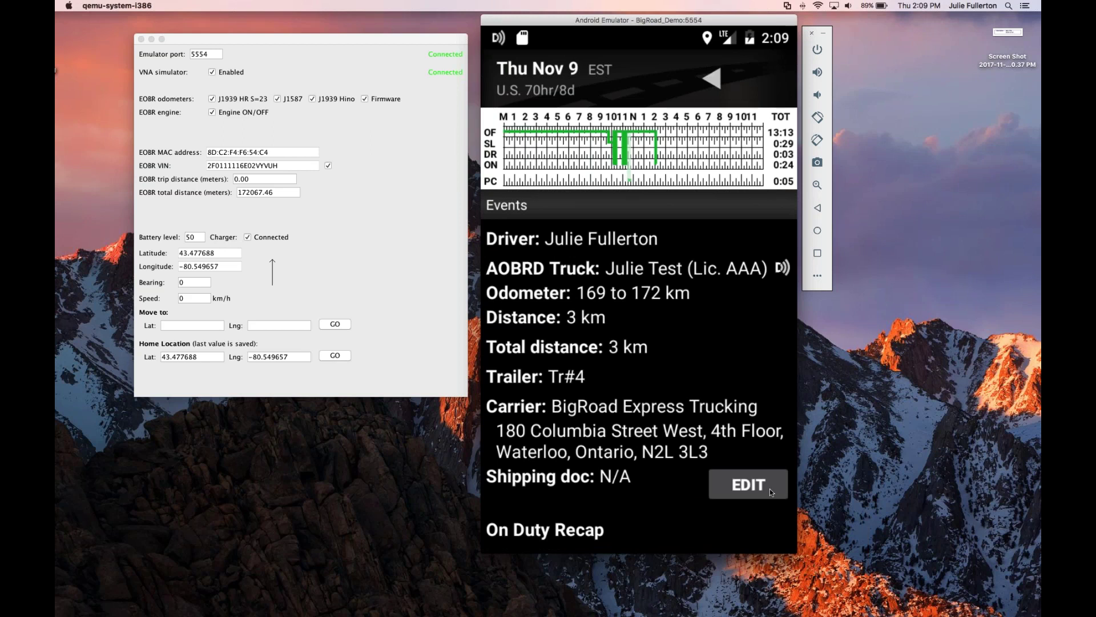
Step: Open the November 9 log details for editing, hide the on-screen keyboard, and review the truck, distance, trailer and cycle fields
{"action": "left_click", "coordinate": [753, 492]}
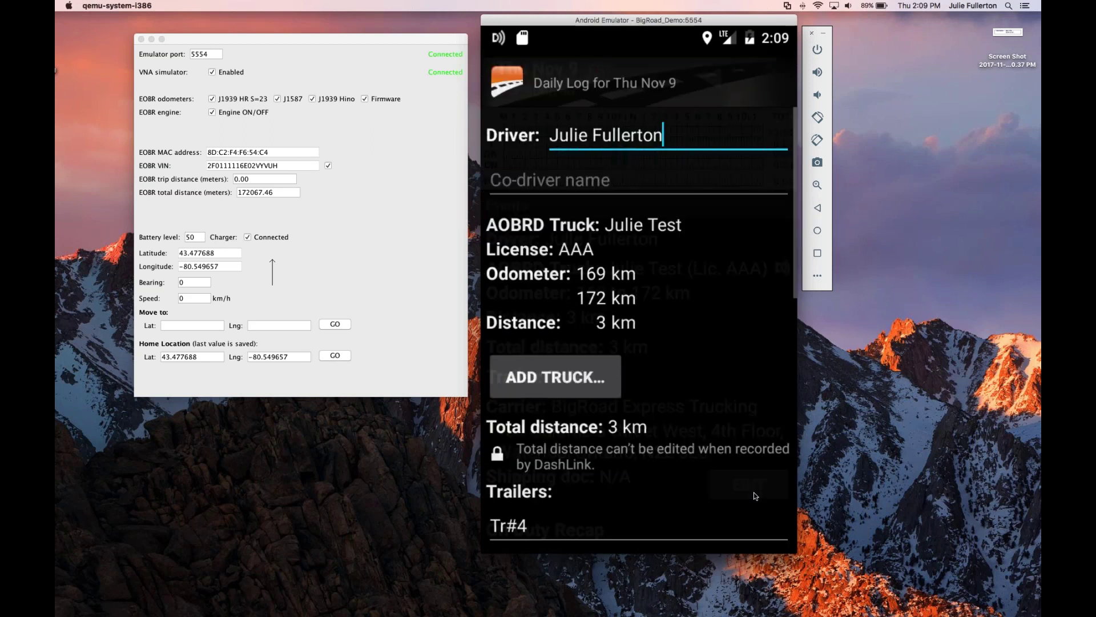
{"action": "left_click", "coordinate": [822, 209]}
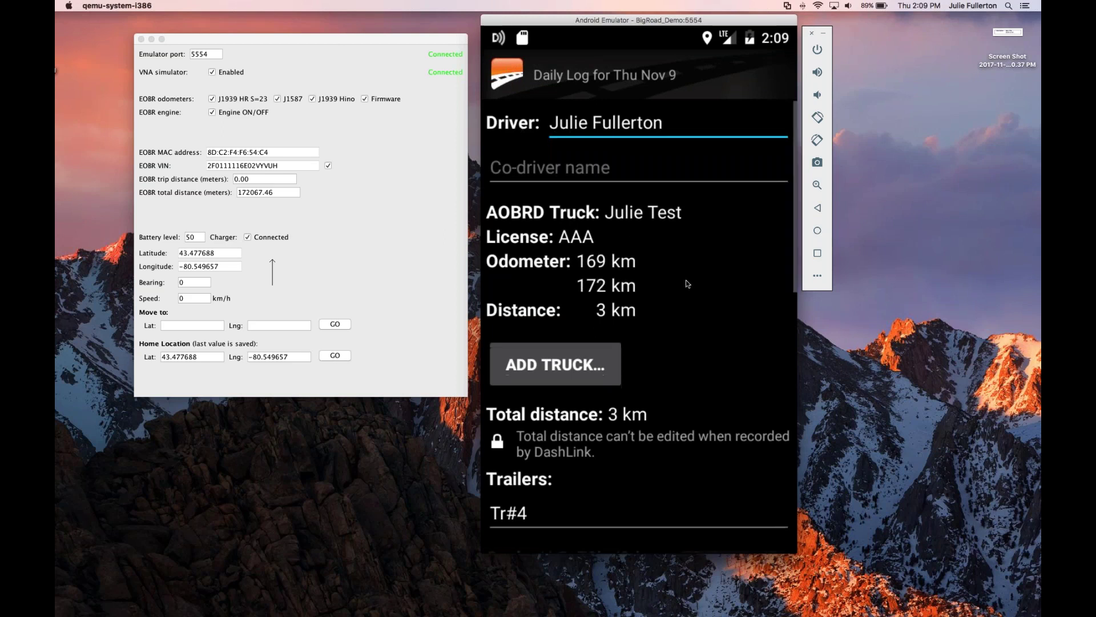
{"action": "scroll", "coordinate": [687, 283], "scroll_direction": "down", "scroll_amount": 1}
{"action": "scroll", "coordinate": [691, 286], "scroll_direction": "down", "scroll_amount": 5}
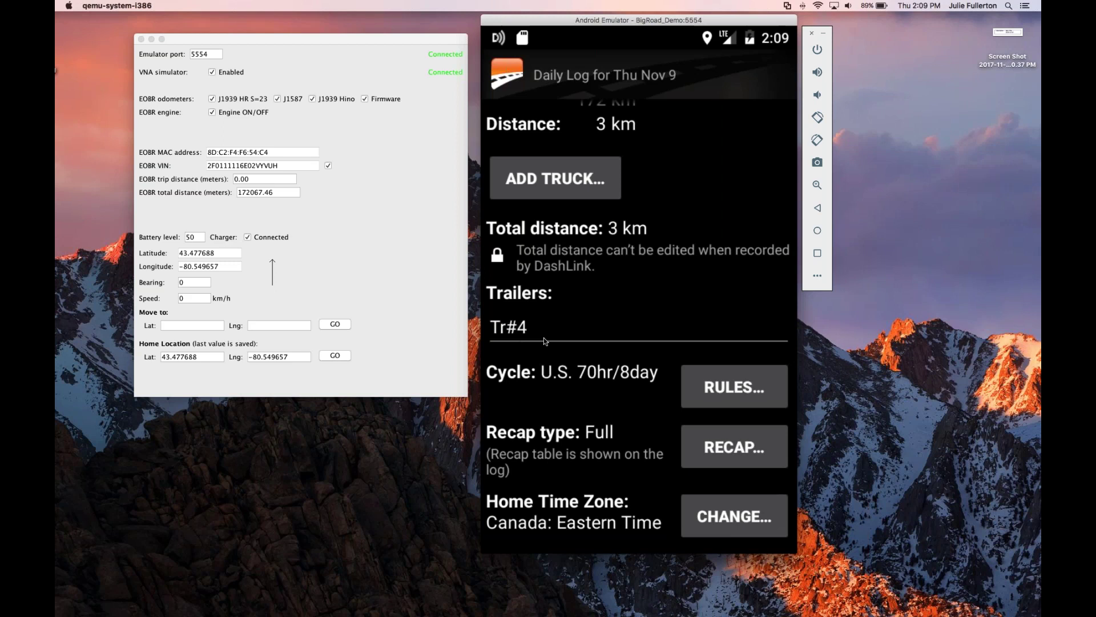
{"action": "scroll", "coordinate": [647, 295], "scroll_direction": "down", "scroll_amount": 2}
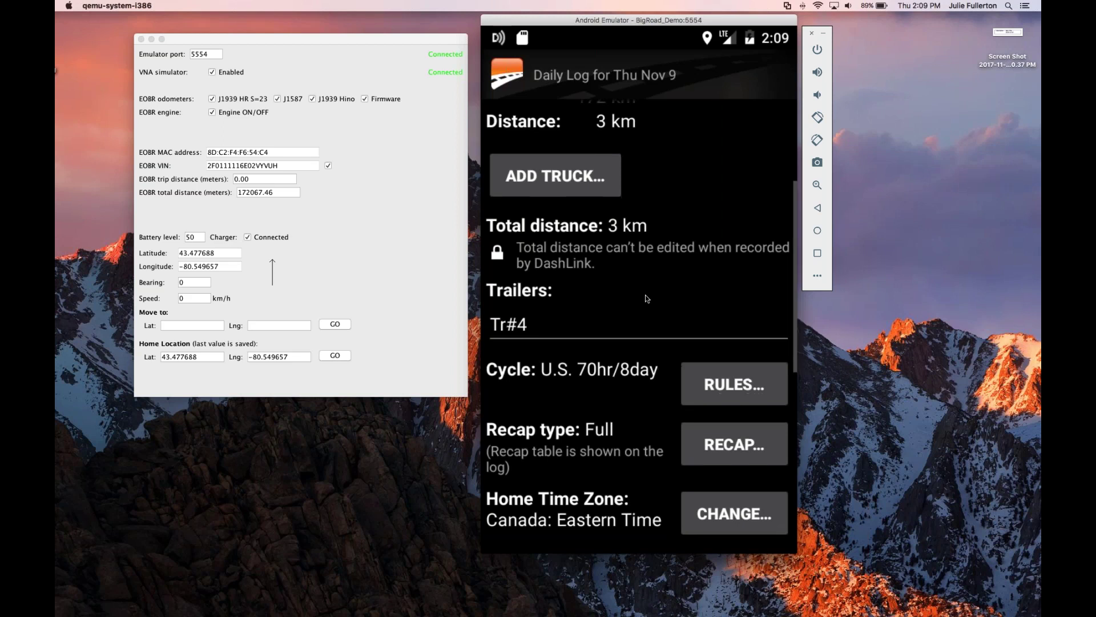
{"action": "scroll", "coordinate": [653, 291], "scroll_direction": "down", "scroll_amount": 1}
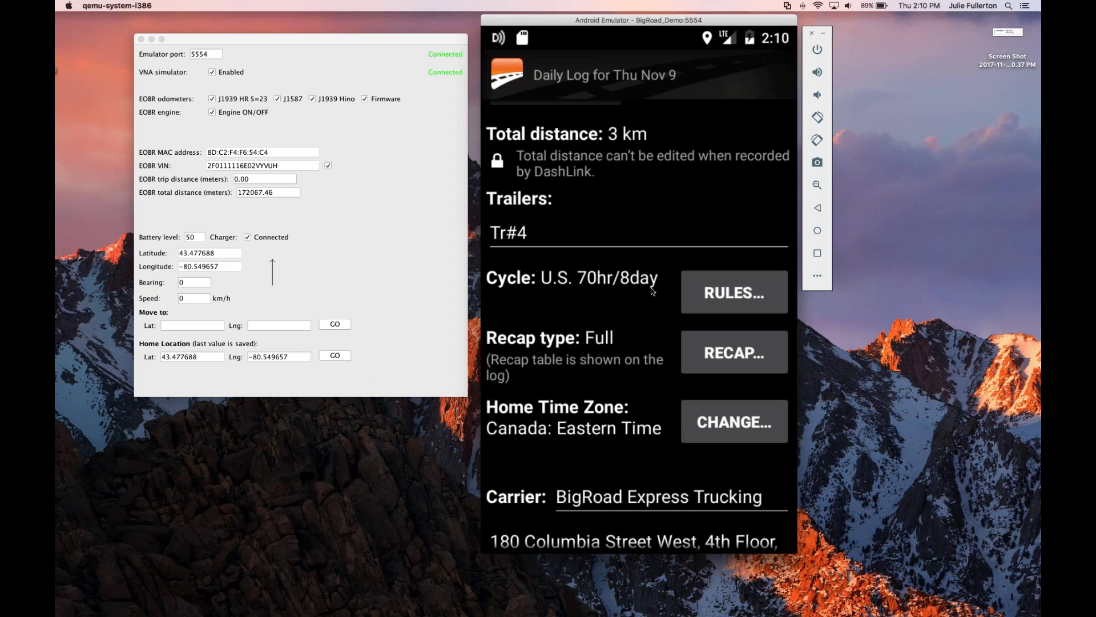
Step: Check the hours of service rules, including the available cycles and U.S. exceptions, keeping U.S. 70hr/8day, and return to the log details
{"action": "left_click", "coordinate": [728, 306]}
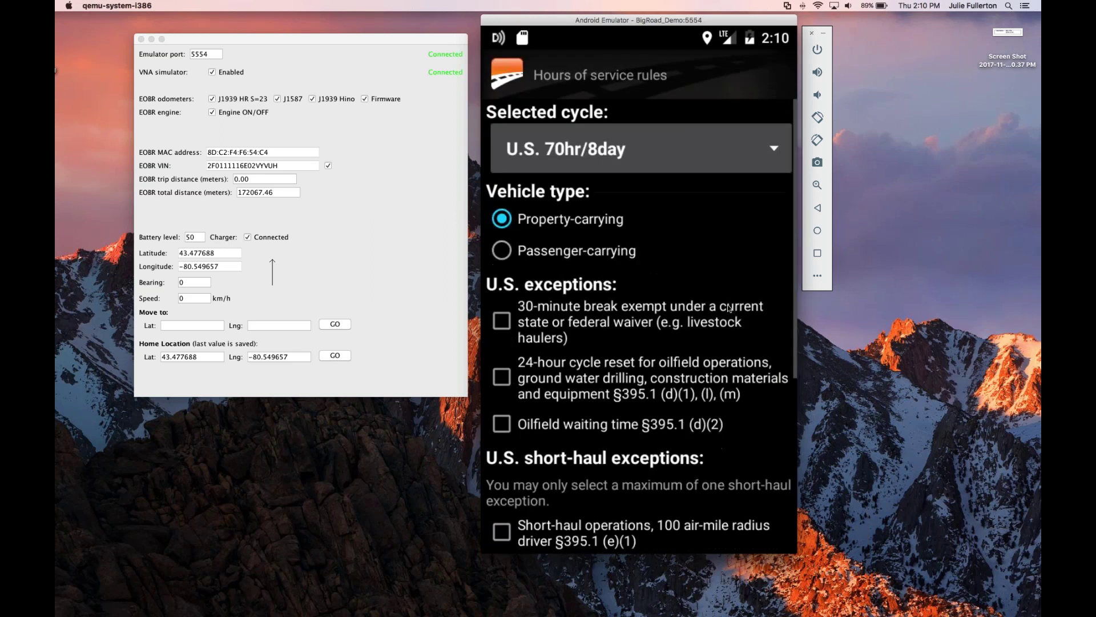
{"action": "left_click", "coordinate": [769, 156]}
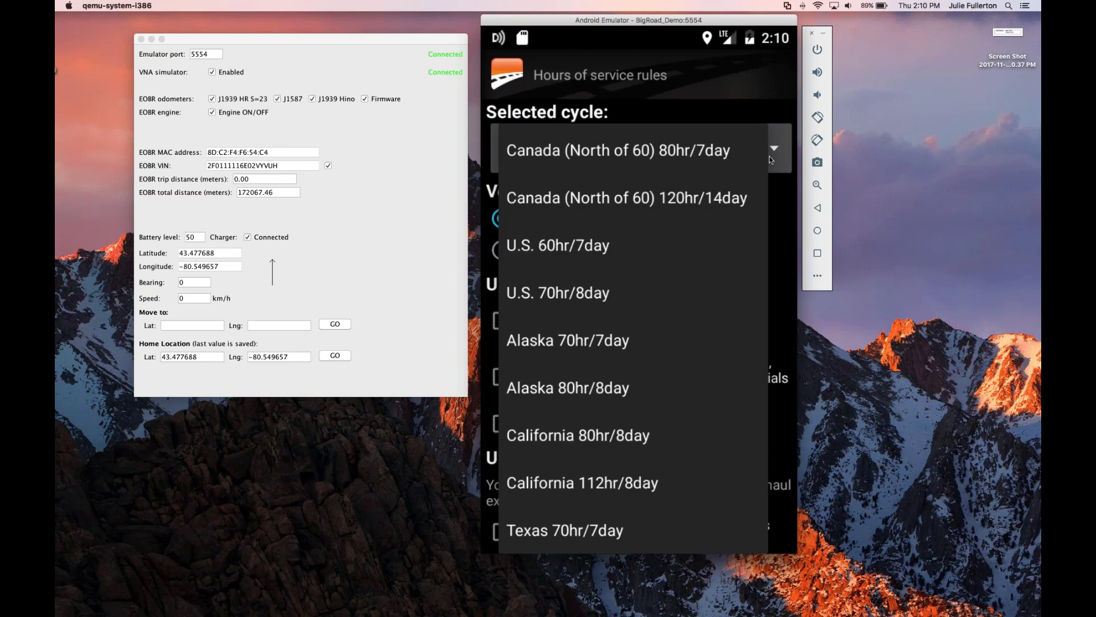
{"action": "left_click", "coordinate": [742, 292]}
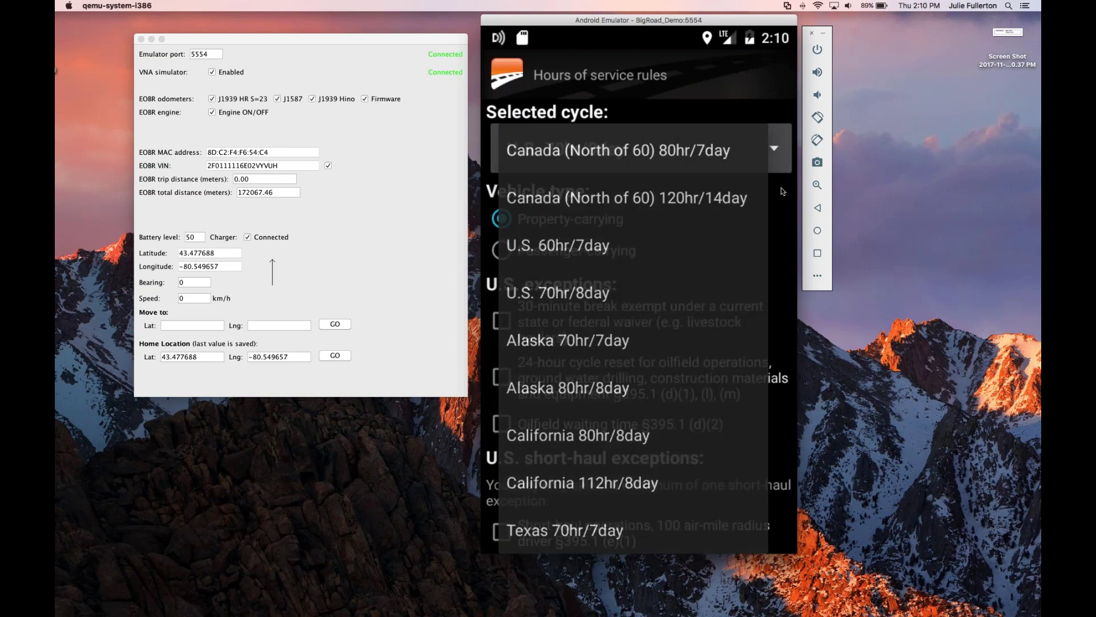
{"action": "scroll", "coordinate": [745, 212], "scroll_direction": "down", "scroll_amount": 2}
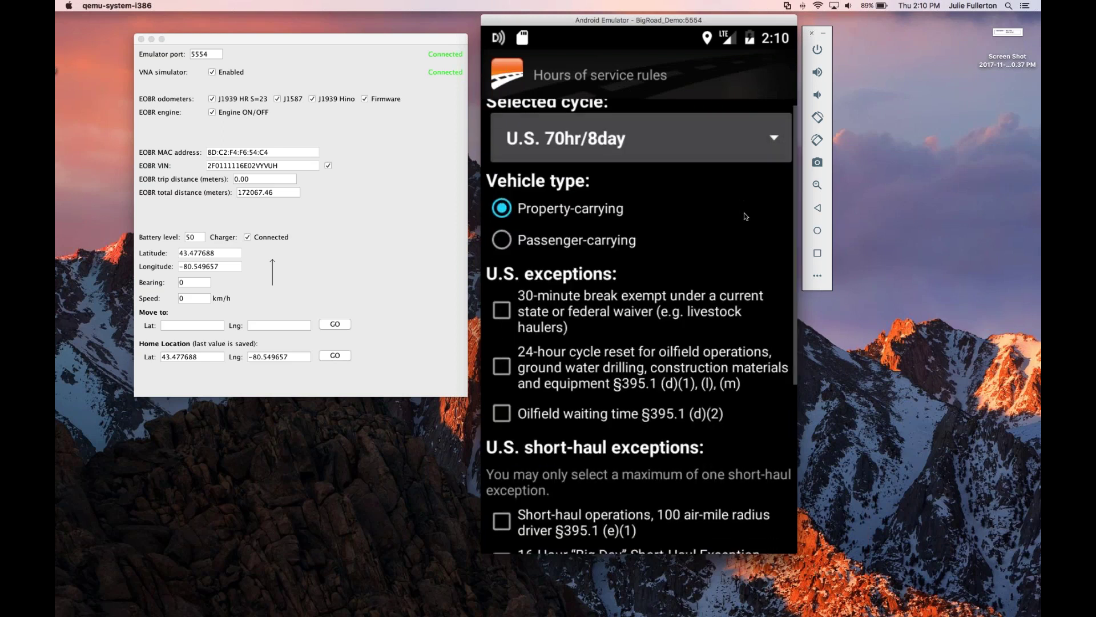
{"action": "scroll", "coordinate": [746, 217], "scroll_direction": "down", "scroll_amount": 3}
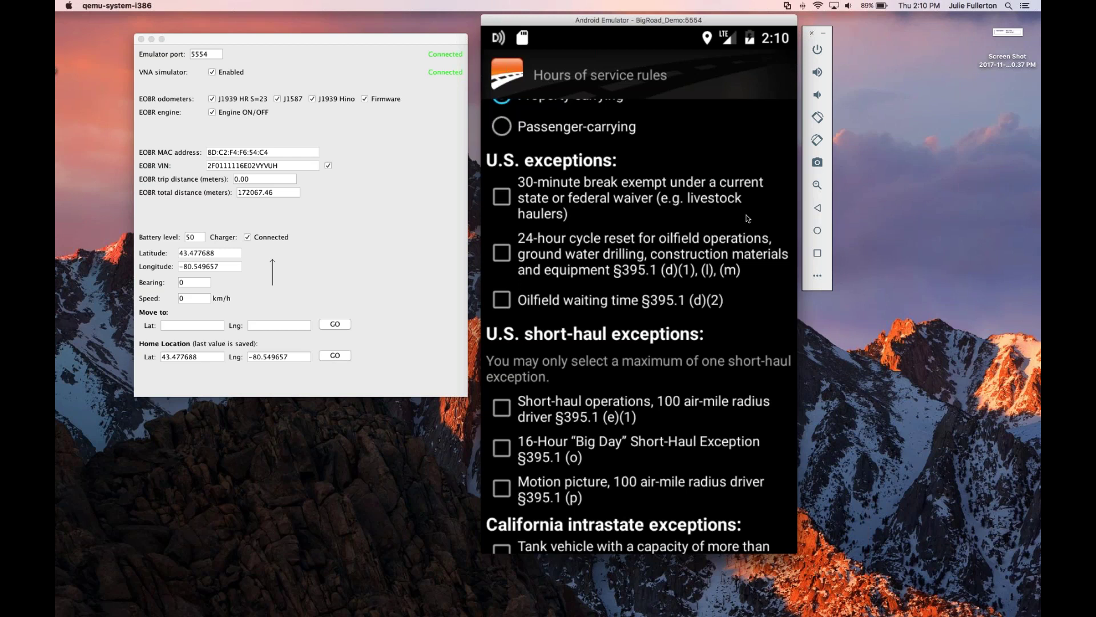
{"action": "left_click", "coordinate": [817, 209]}
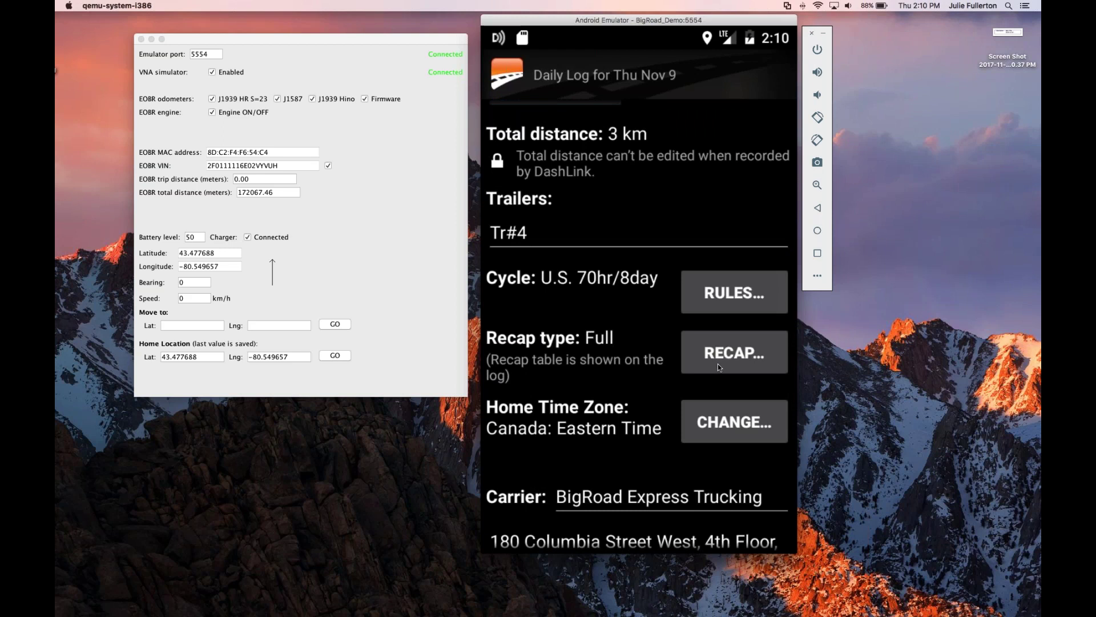
Step: Preview the None and Summary on-duty recap table types, set the type back to Full, and close the recap settings
{"action": "left_click", "coordinate": [719, 366]}
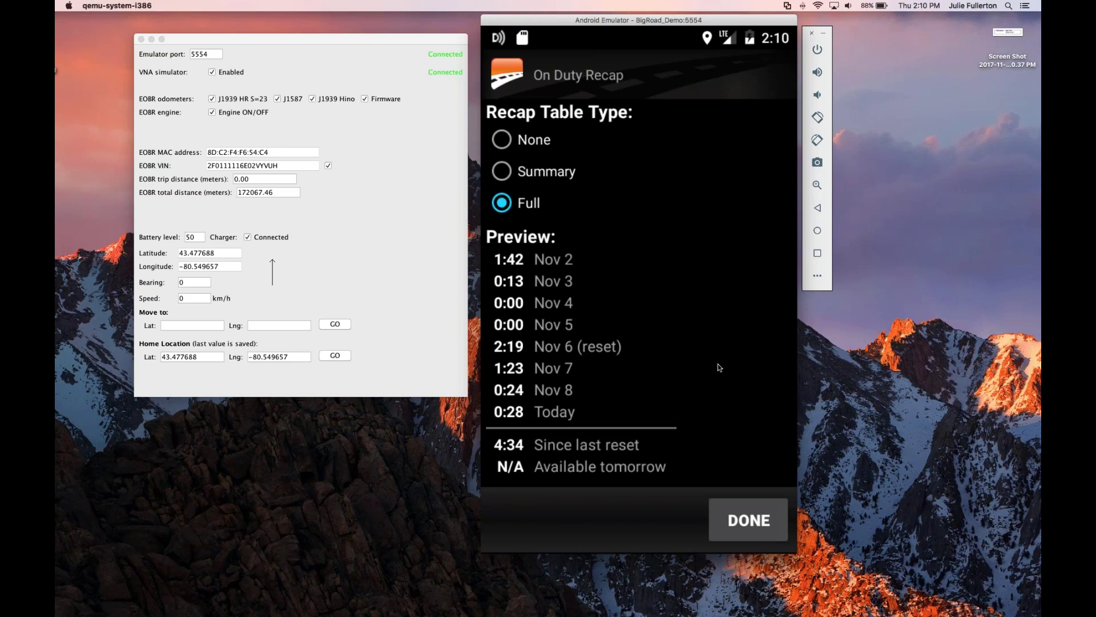
{"action": "left_click", "coordinate": [503, 140]}
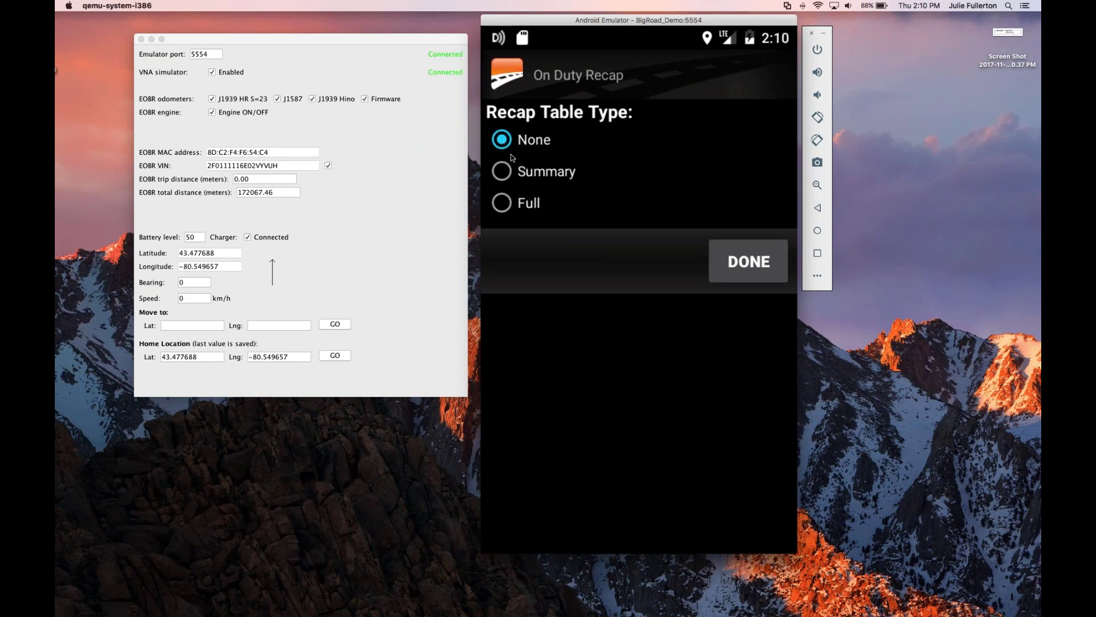
{"action": "left_click", "coordinate": [504, 174]}
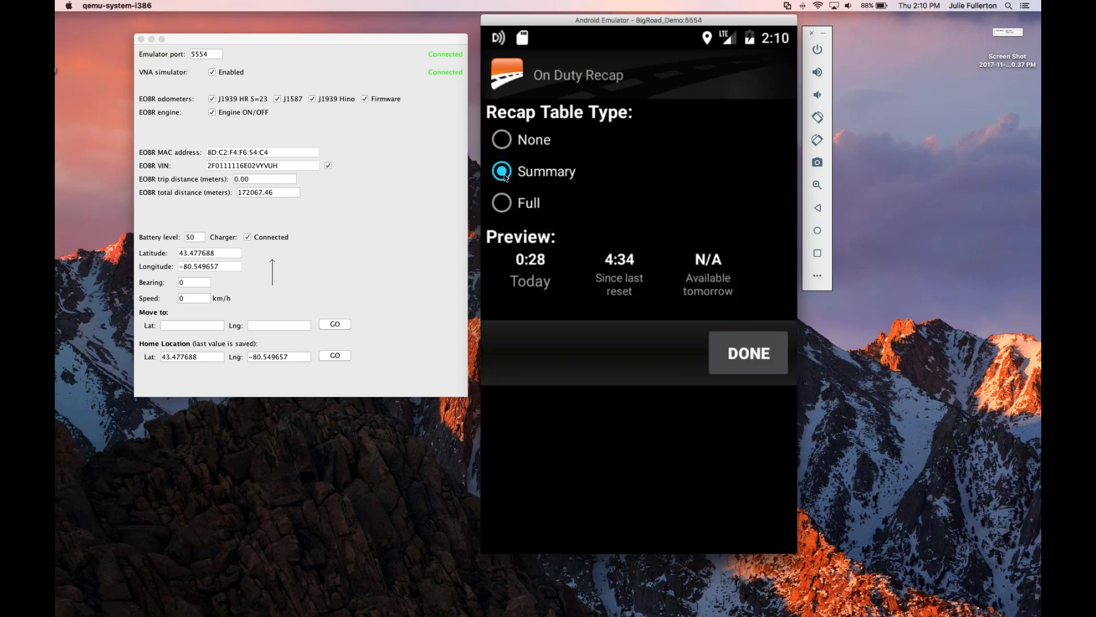
{"action": "left_click", "coordinate": [501, 205]}
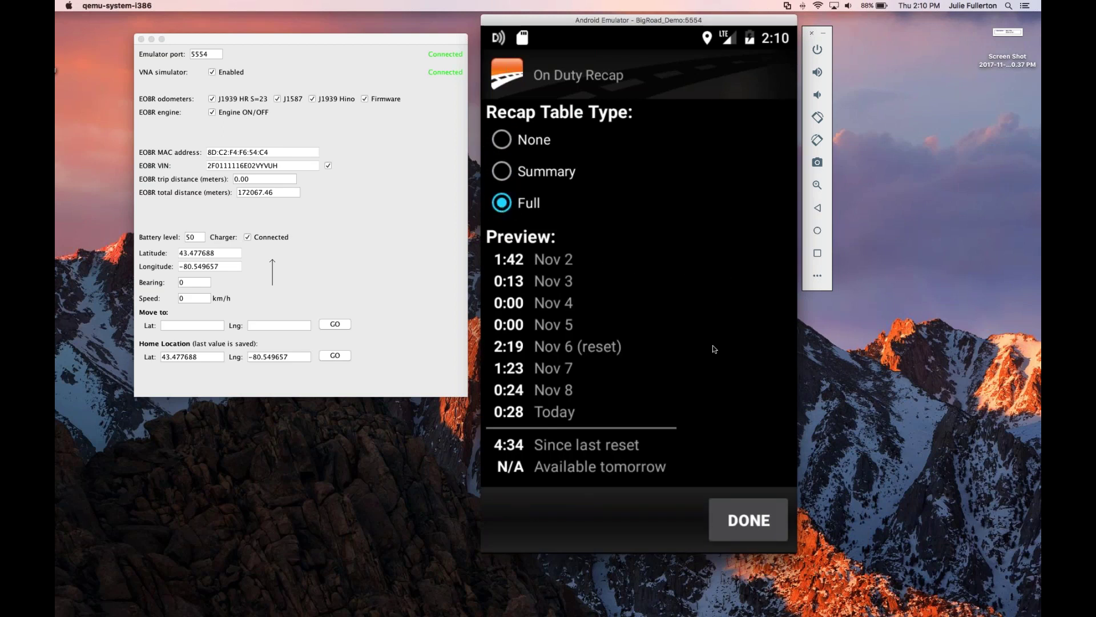
{"action": "left_click", "coordinate": [752, 528]}
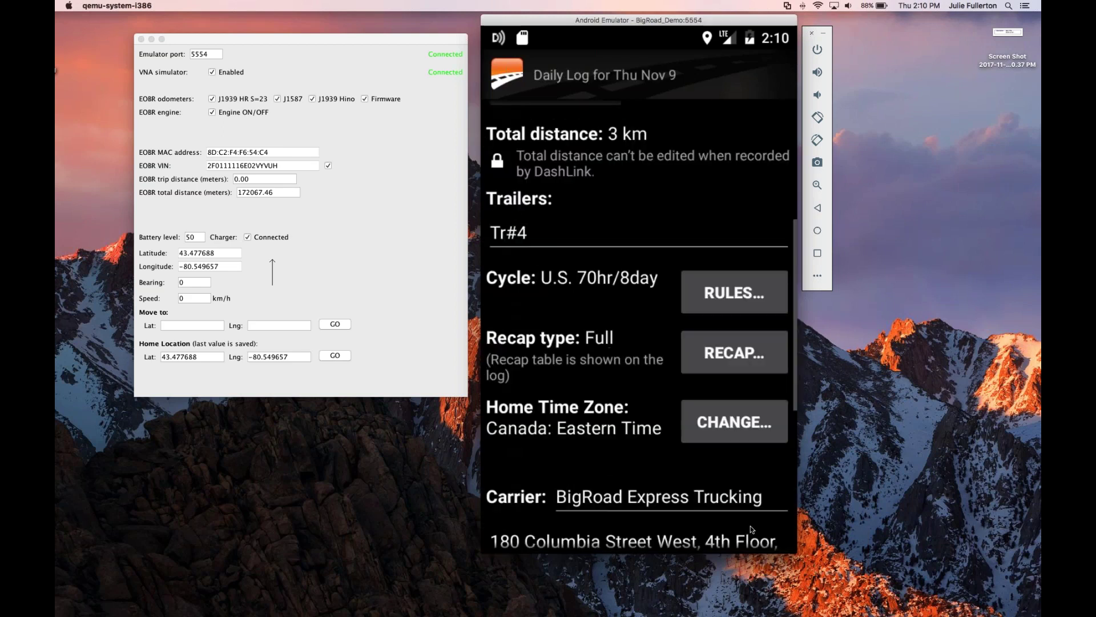
Step: Clear the shipping docs entry in the November 9 log details and dismiss the suggestions and on-screen keyboard
{"action": "scroll", "coordinate": [655, 340], "scroll_direction": "down", "scroll_amount": 2}
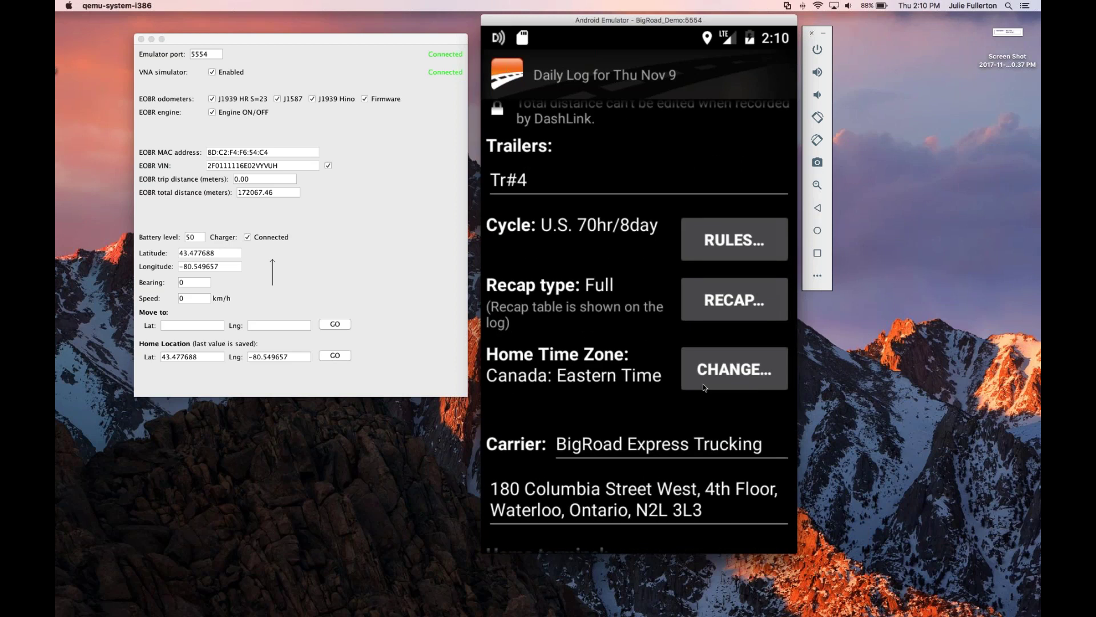
{"action": "scroll", "coordinate": [668, 334], "scroll_direction": "down", "scroll_amount": 5}
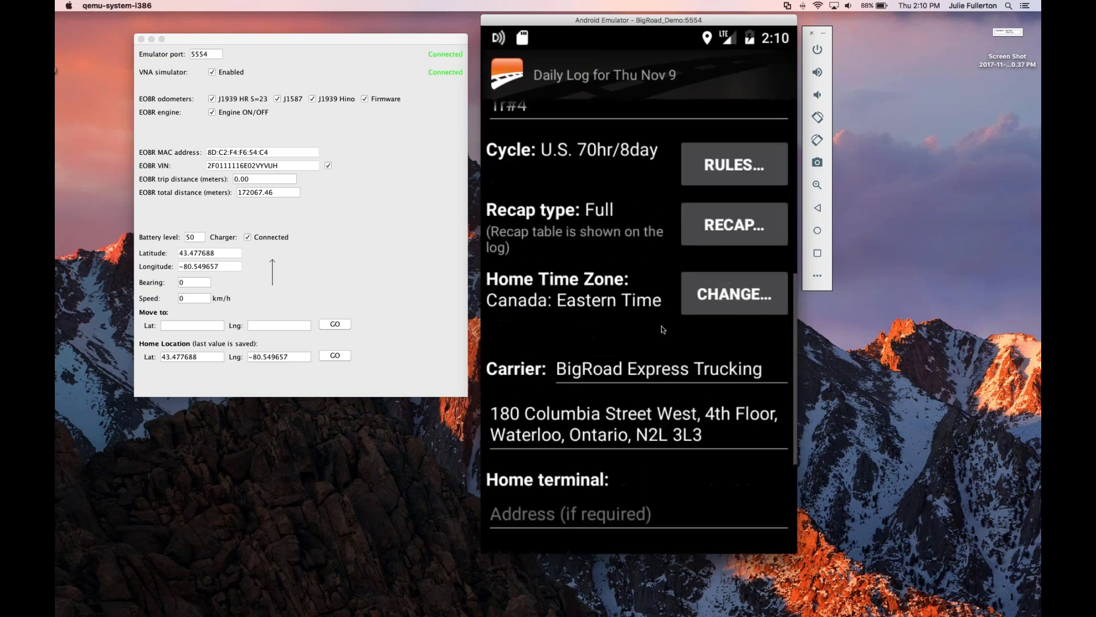
{"action": "scroll", "coordinate": [657, 317], "scroll_direction": "down", "scroll_amount": 2}
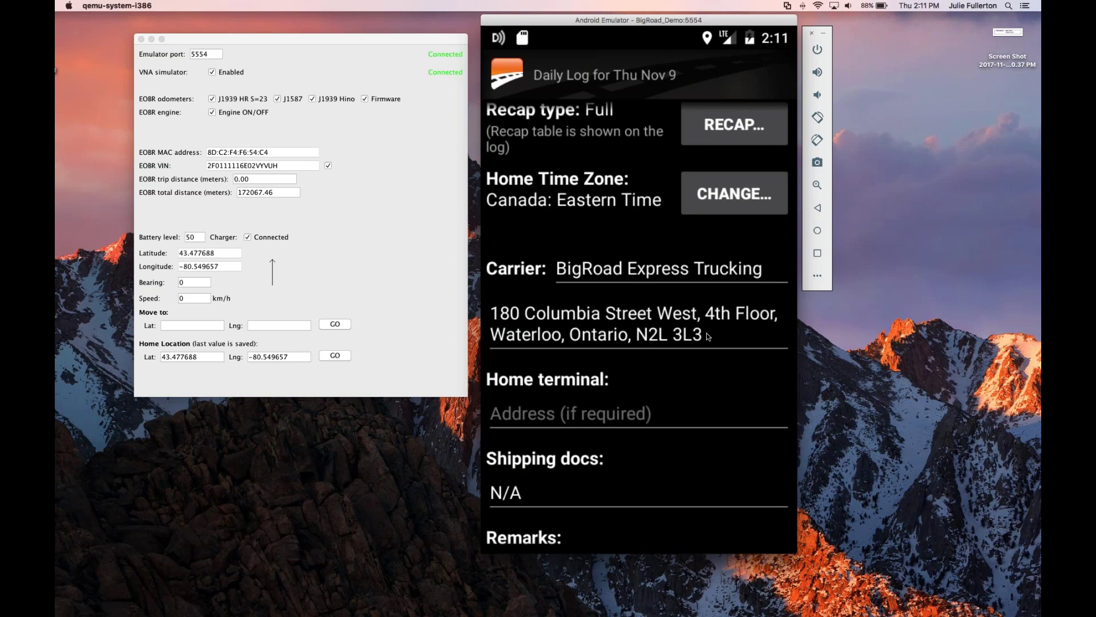
{"action": "scroll", "coordinate": [717, 337], "scroll_direction": "down", "scroll_amount": 2}
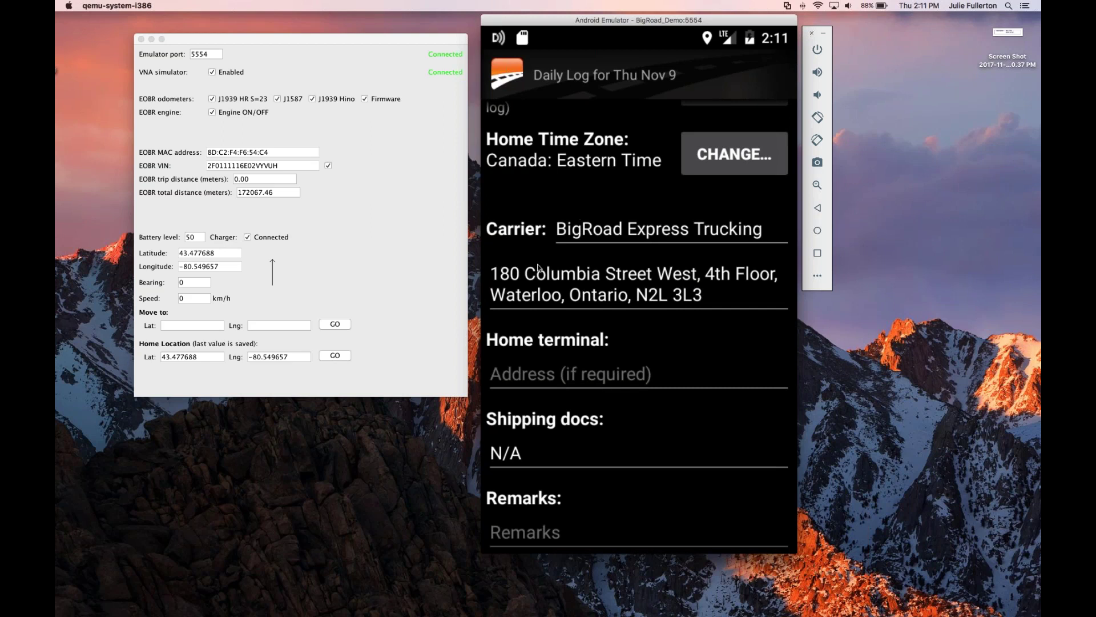
{"action": "scroll", "coordinate": [603, 336], "scroll_direction": "down", "scroll_amount": 2}
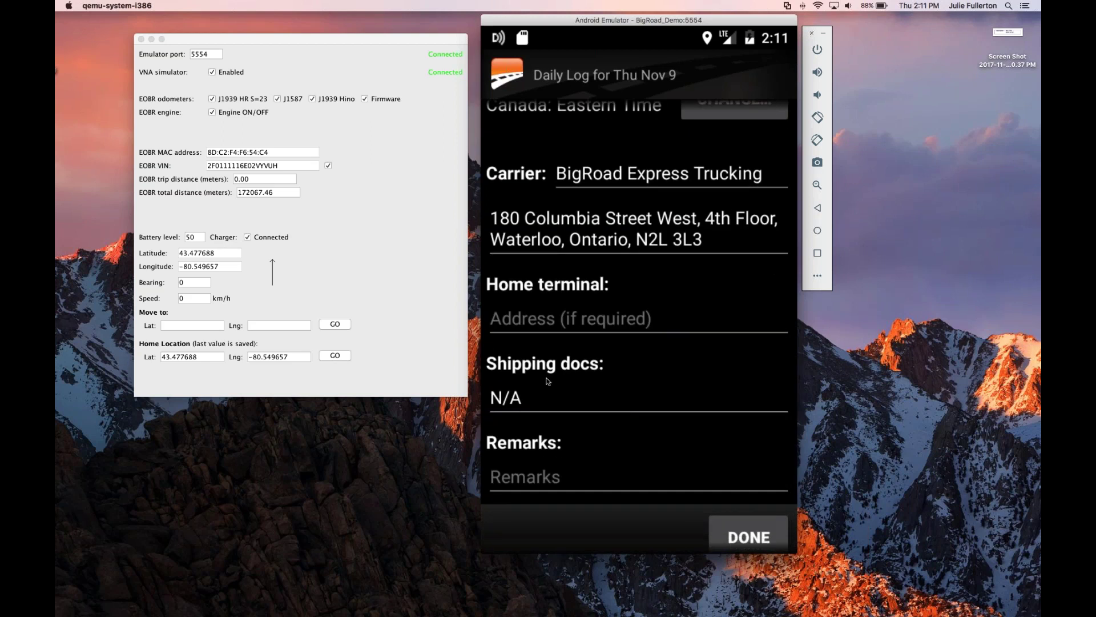
{"action": "left_click", "coordinate": [533, 402]}
{"action": "key", "text": "BackSpace"}
{"action": "key", "text": "BackSpace"}
{"action": "key", "text": "BackSpace"}
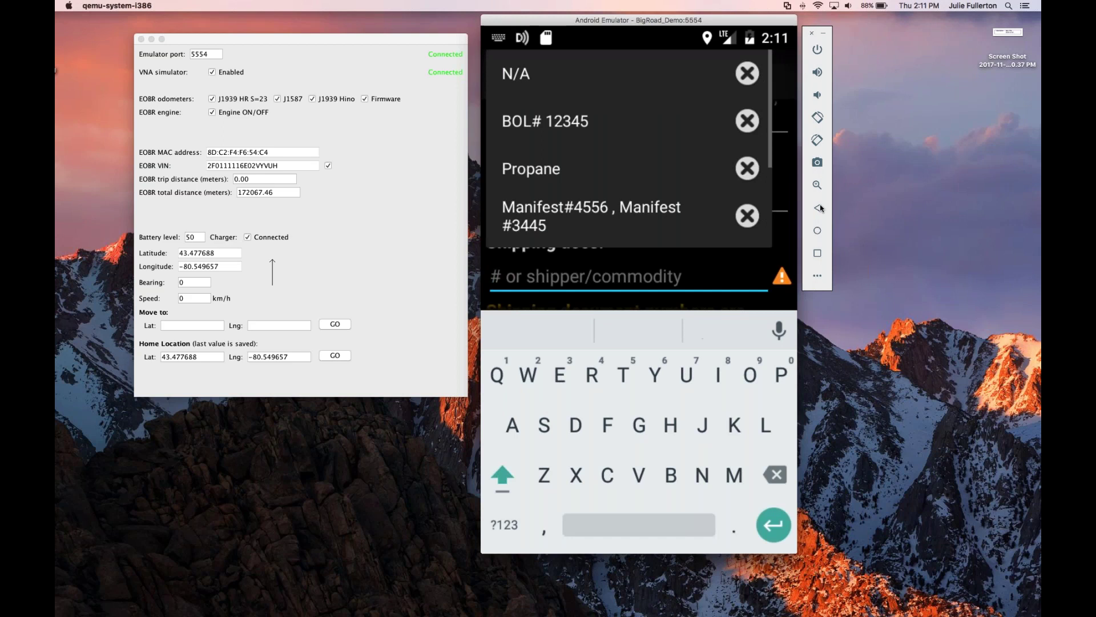
{"action": "left_click", "coordinate": [820, 208]}
{"action": "left_click", "coordinate": [820, 208]}
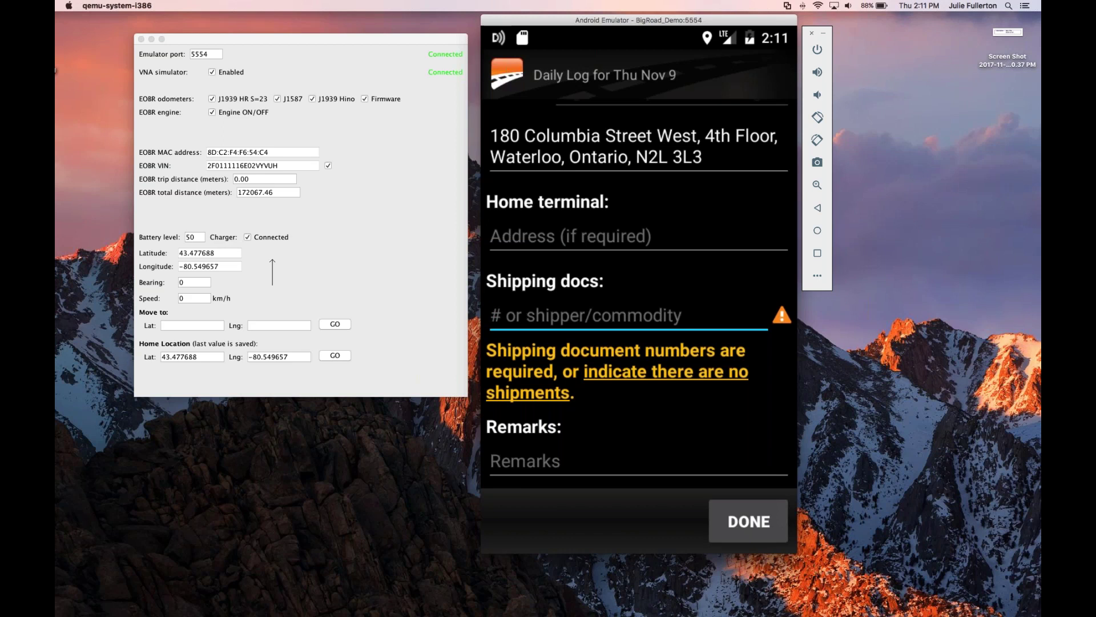
Step: Enter N/a as the shipping docs and finish editing the log details
{"action": "type", "text": "N/a"}
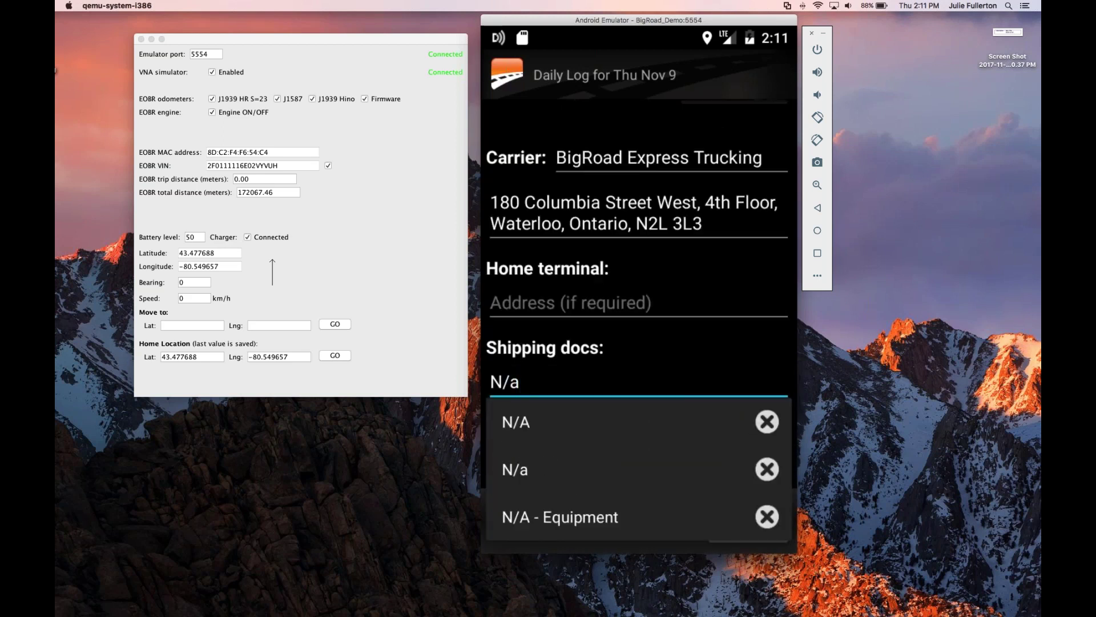
{"action": "left_click", "coordinate": [818, 209]}
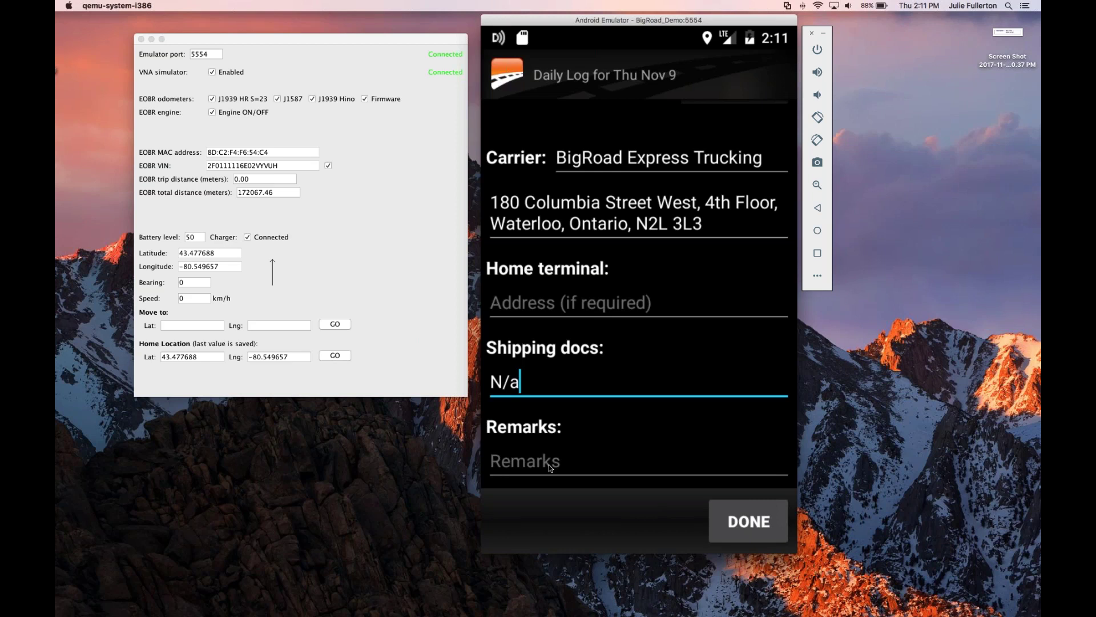
{"action": "left_click", "coordinate": [749, 530]}
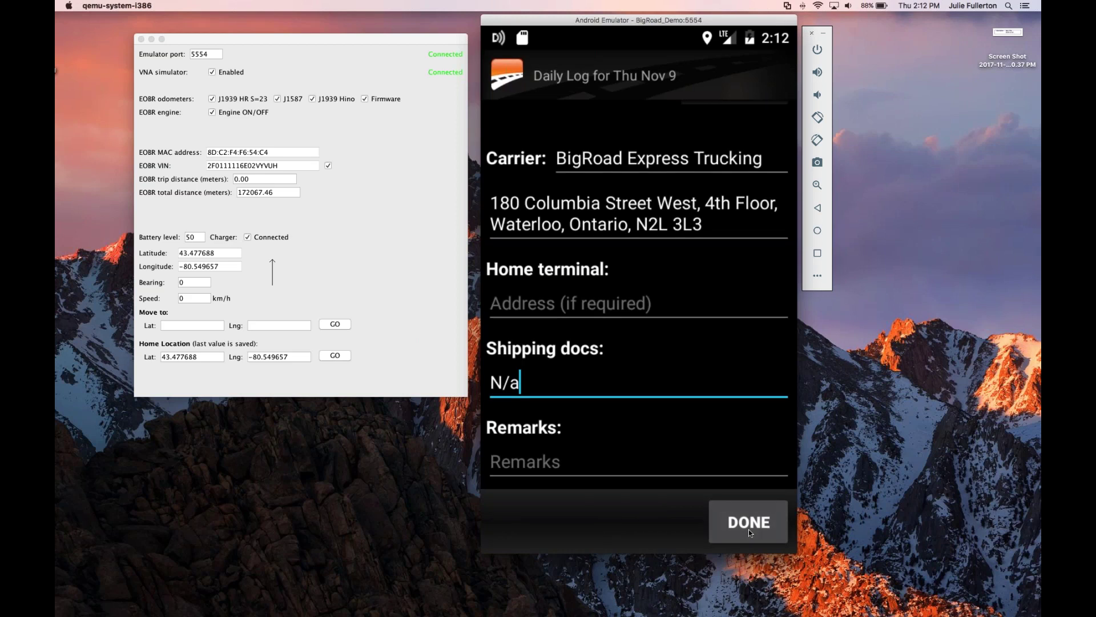
Step: Leave the November 9 log and the daily logs list to return to the app's home dashboard
{"action": "left_click", "coordinate": [817, 209]}
{"action": "left_click", "coordinate": [818, 209]}
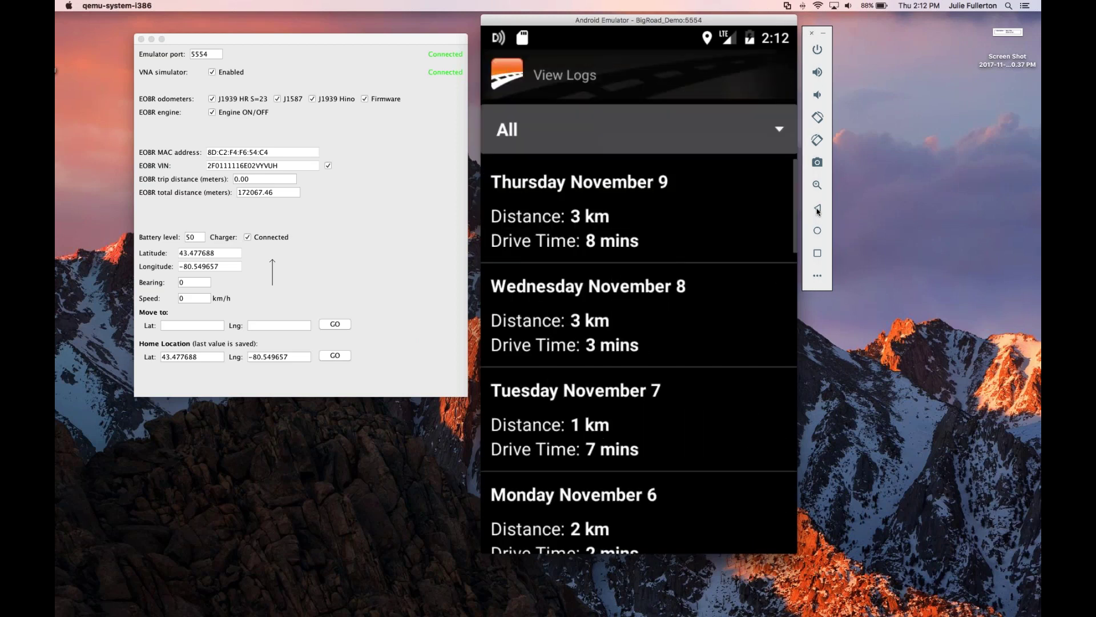
{"action": "left_click", "coordinate": [818, 210]}
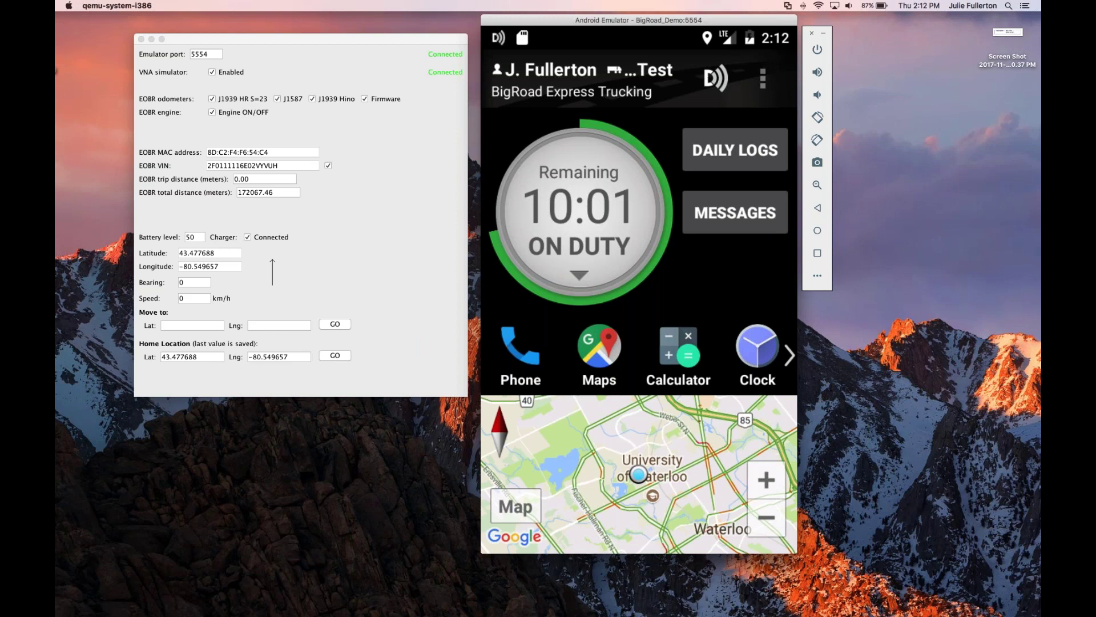
Step: Switch to the GpsRemote simulator and set the simulated vehicle speed to 70 km/h
{"action": "left_click", "coordinate": [56, 71]}
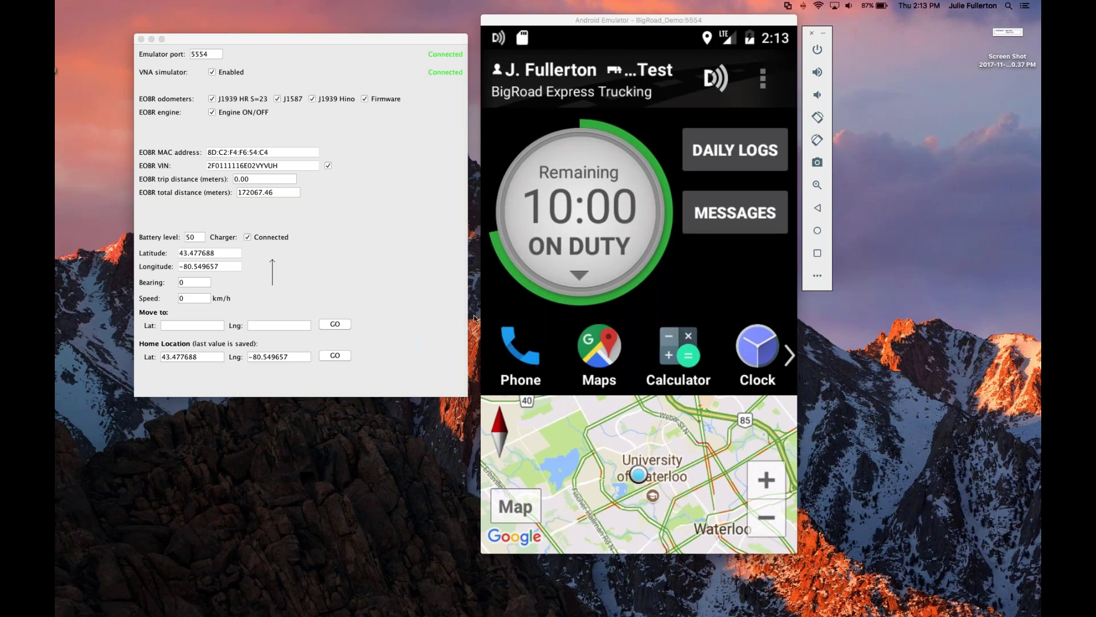
{"action": "left_click", "coordinate": [194, 299]}
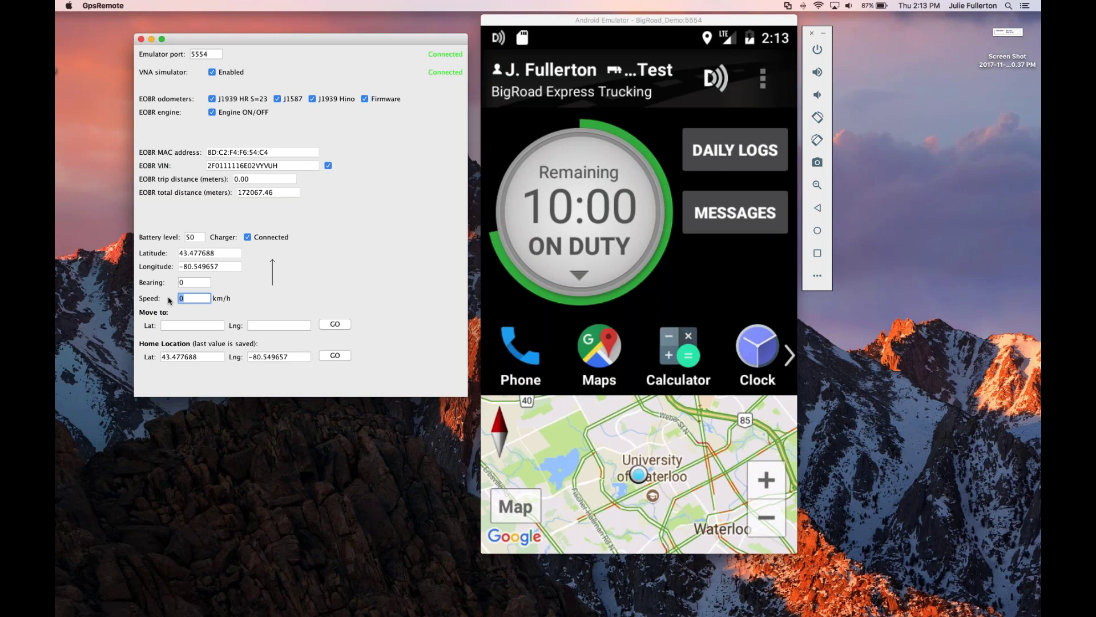
{"action": "key", "text": "BackSpace"}
{"action": "type", "text": "70"}
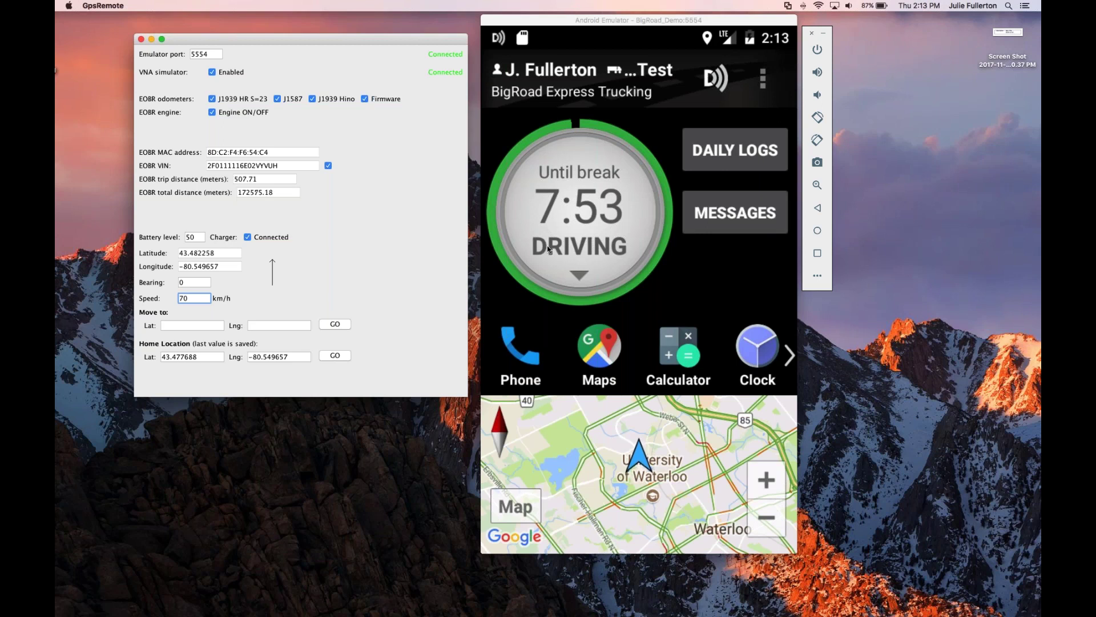
Step: Stop the simulated vehicle by setting its speed to 0 km/h and change the driver's duty status to Off Duty
{"action": "key", "text": "BackSpace"}
{"action": "left_click", "coordinate": [578, 274]}
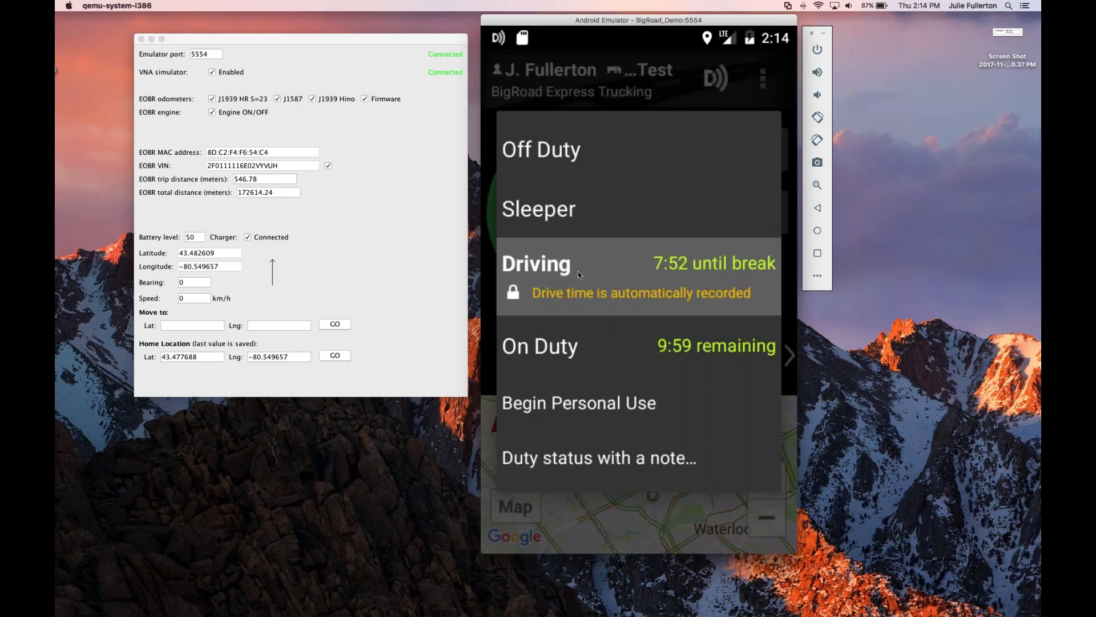
{"action": "left_click", "coordinate": [533, 152]}
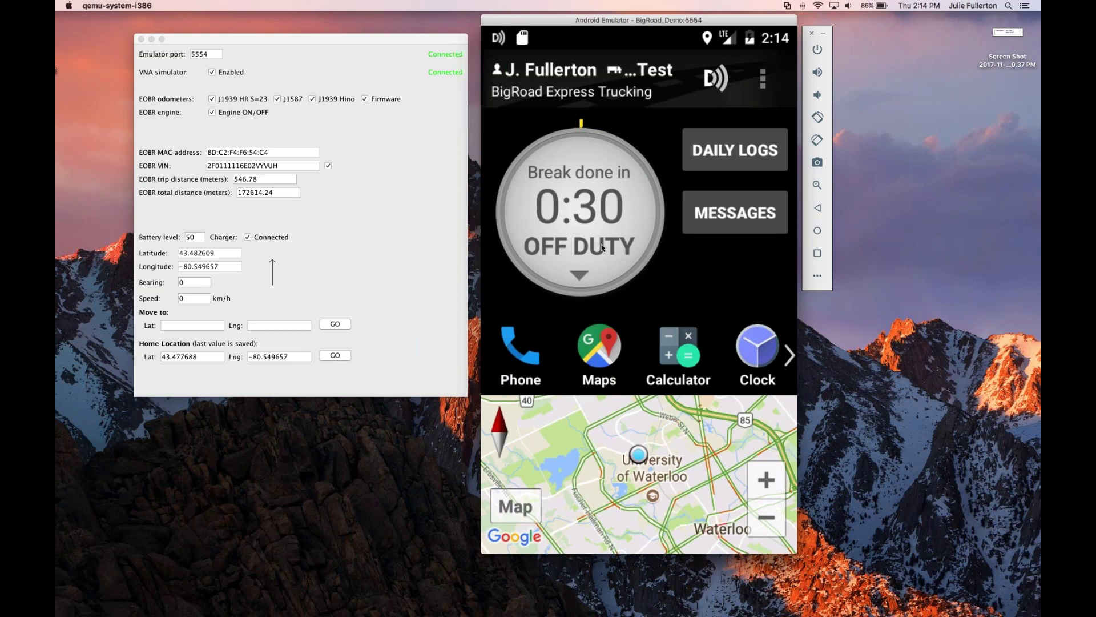
Step: Begin Personal Use from the Off Duty status and end it again
{"action": "left_click", "coordinate": [573, 266]}
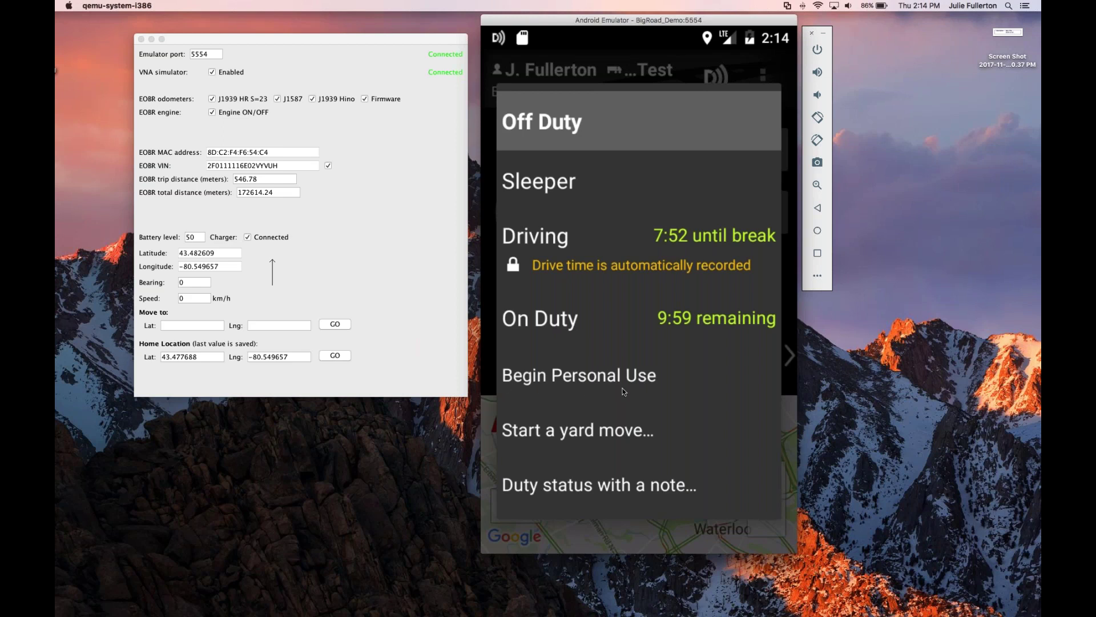
{"action": "left_click", "coordinate": [561, 379]}
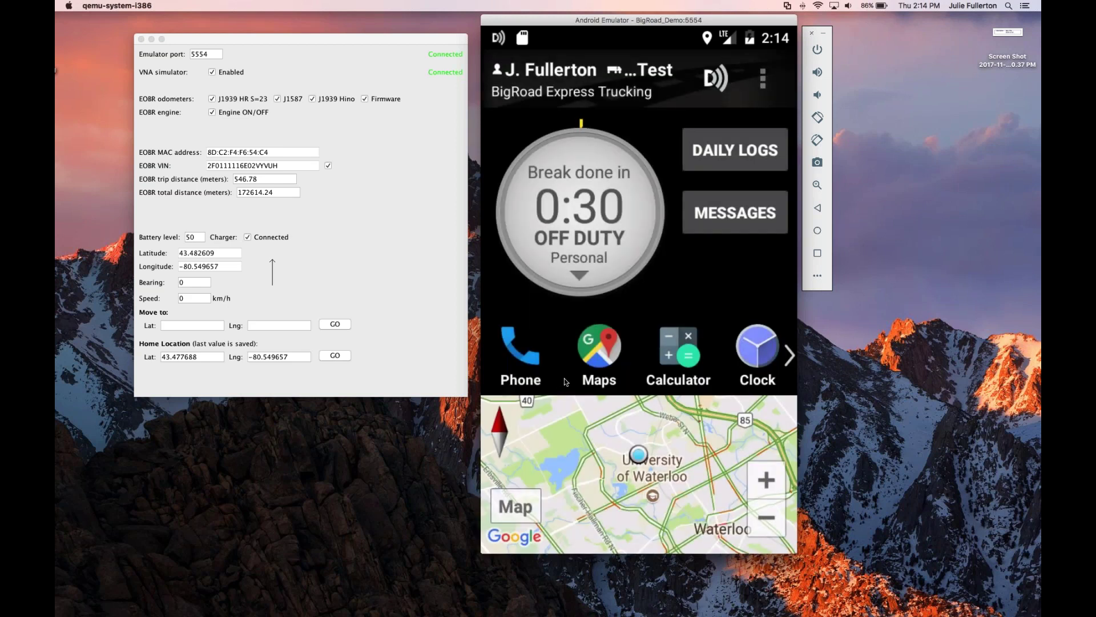
{"action": "left_click", "coordinate": [589, 266]}
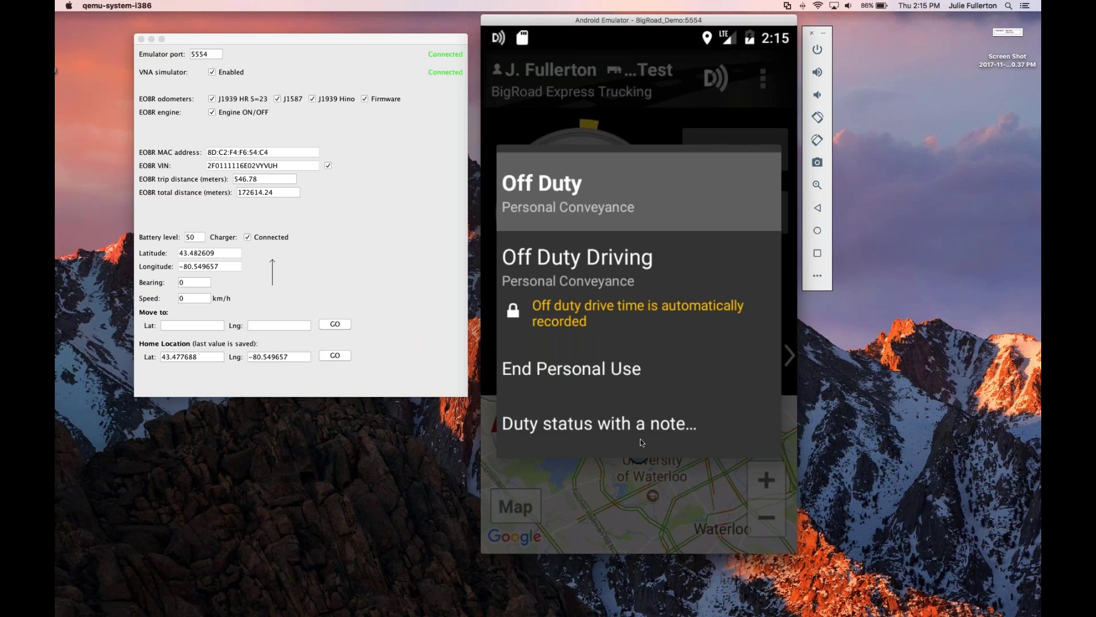
{"action": "left_click", "coordinate": [592, 376]}
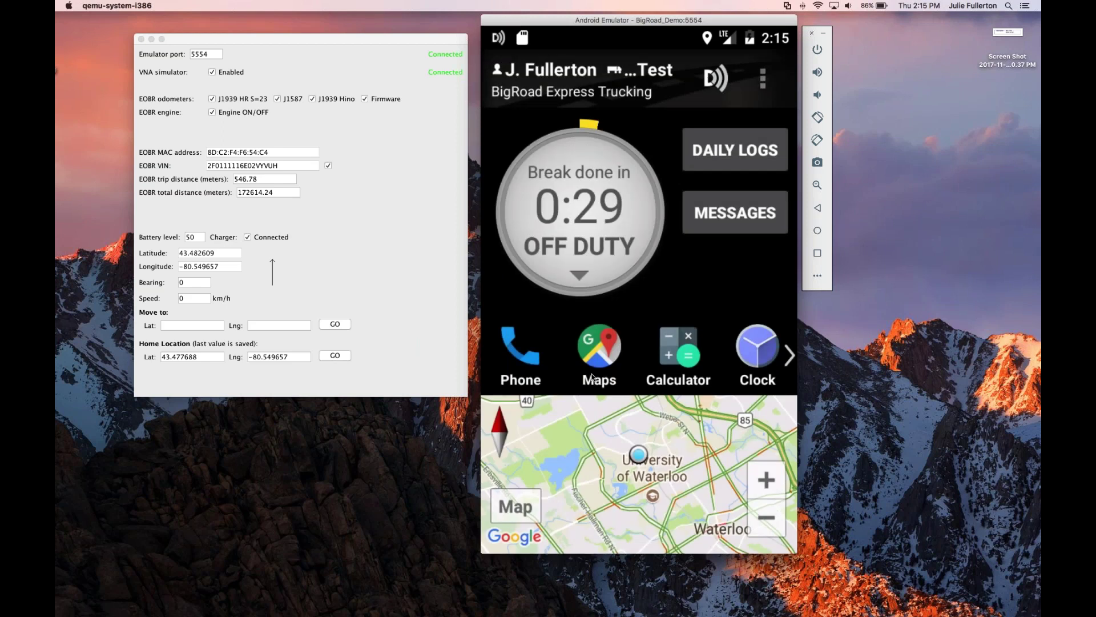
Step: Start a yard move from the Off Duty status and set the simulated vehicle speed to 120 km/h
{"action": "left_click", "coordinate": [590, 259]}
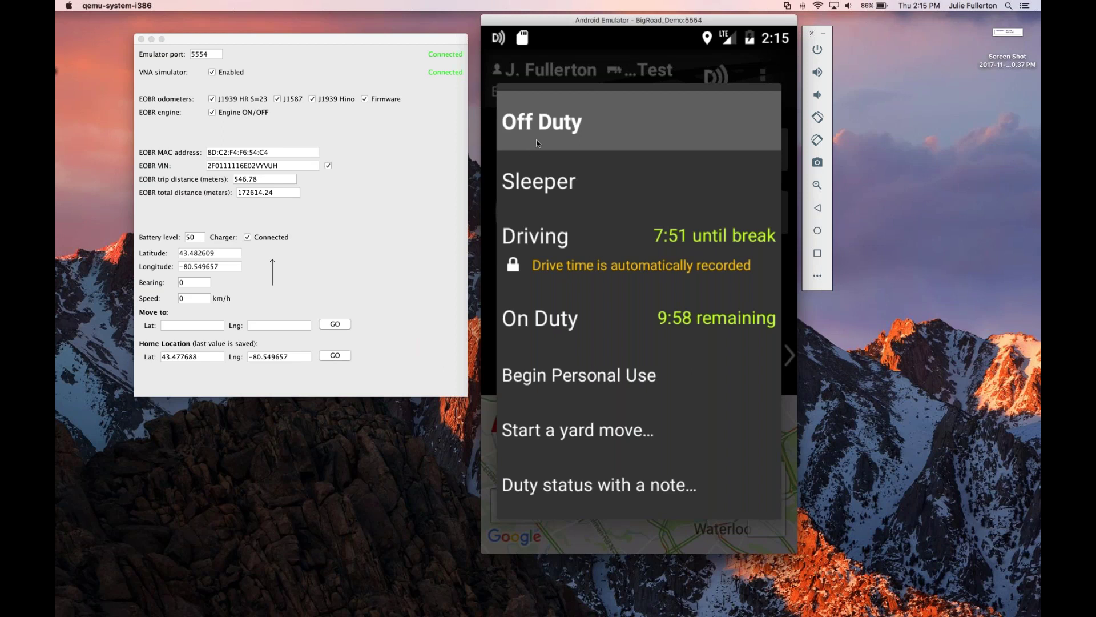
{"action": "left_click", "coordinate": [539, 437]}
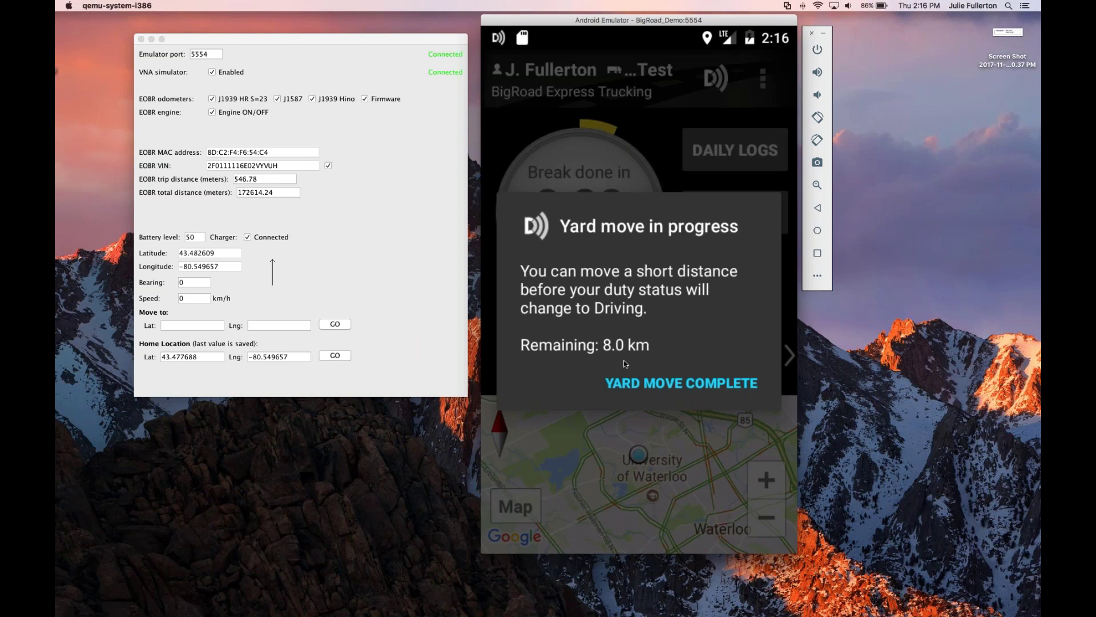
{"action": "left_click", "coordinate": [204, 287]}
{"action": "double_click", "coordinate": [205, 299]}
{"action": "key", "text": "BackSpace"}
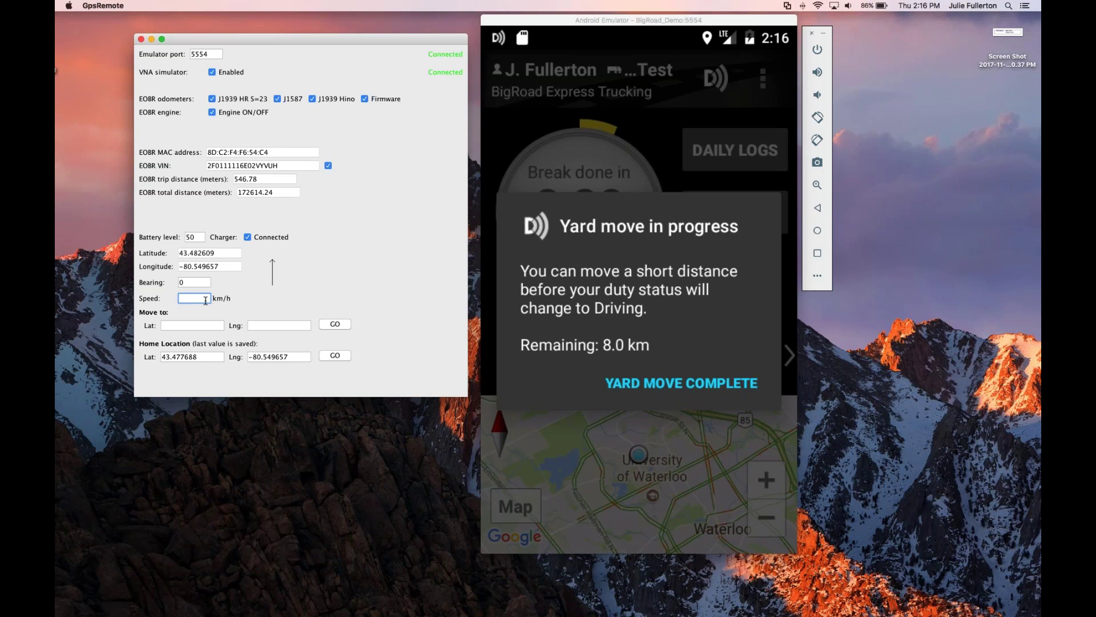
{"action": "type", "text": "120"}
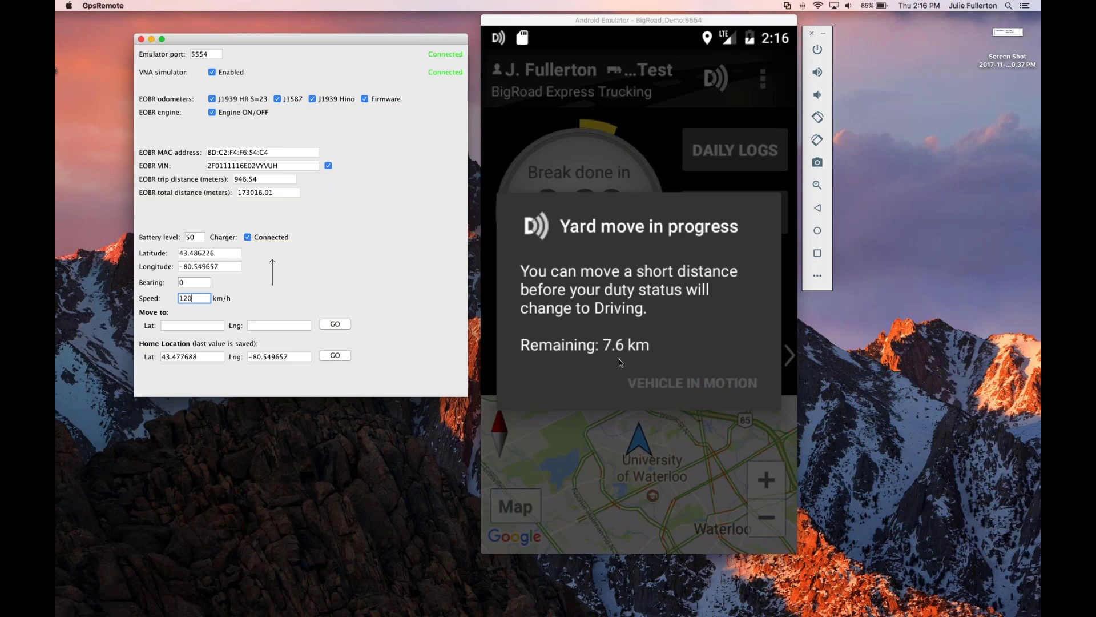
Step: Set the simulated vehicle speed to 0 km/h and mark the yard move as complete
{"action": "double_click", "coordinate": [198, 294]}
{"action": "key", "text": "BackSpace"}
{"action": "type", "text": "0"}
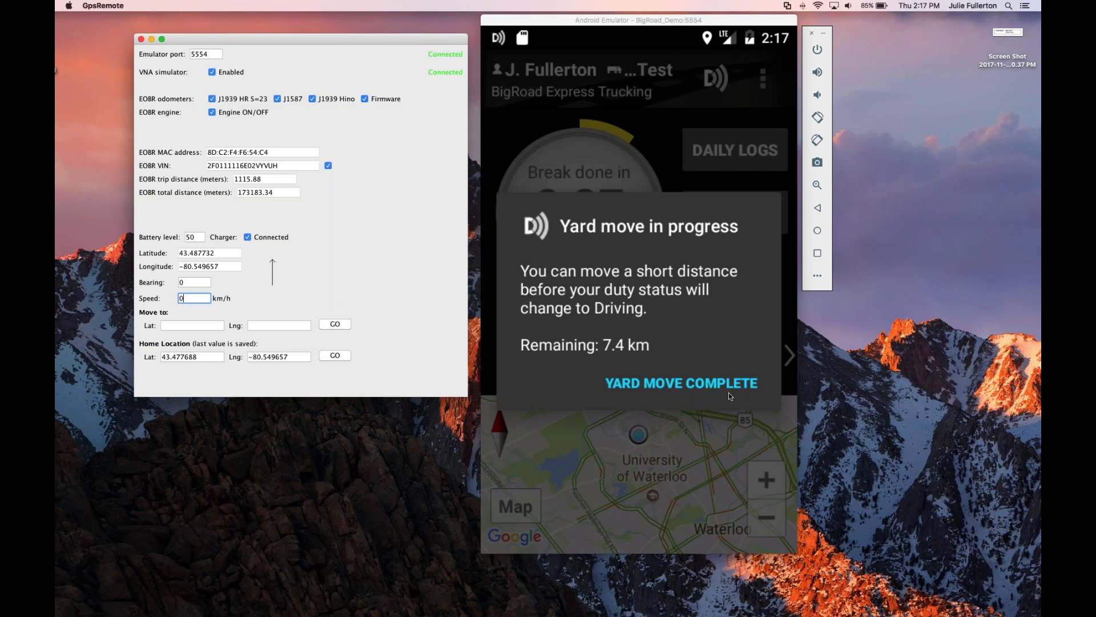
{"action": "left_click", "coordinate": [700, 385]}
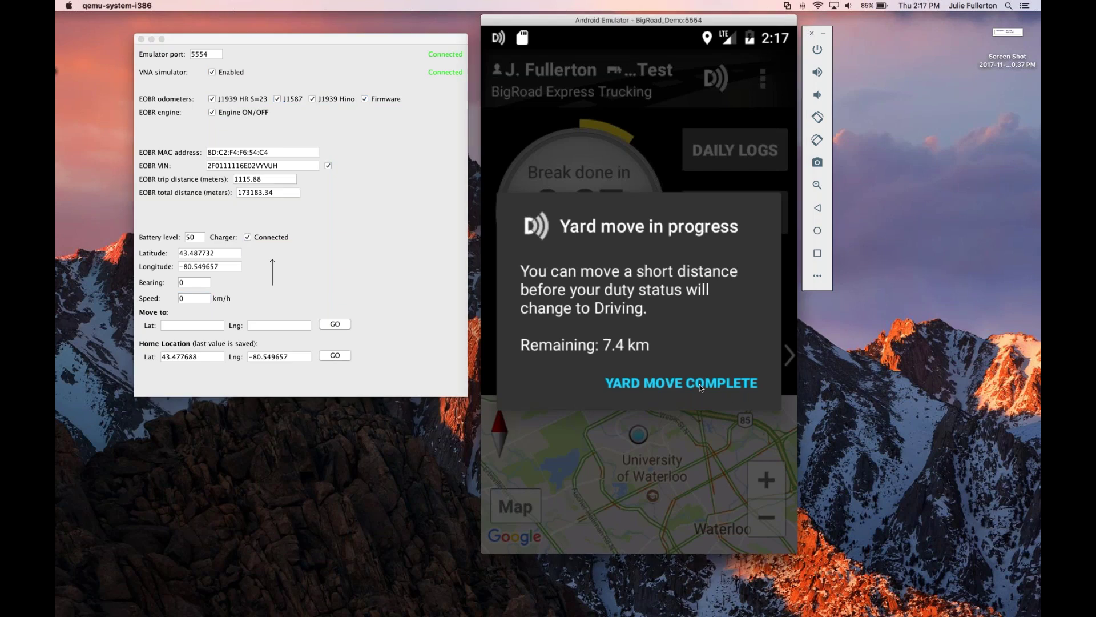
{"action": "left_click", "coordinate": [699, 385]}
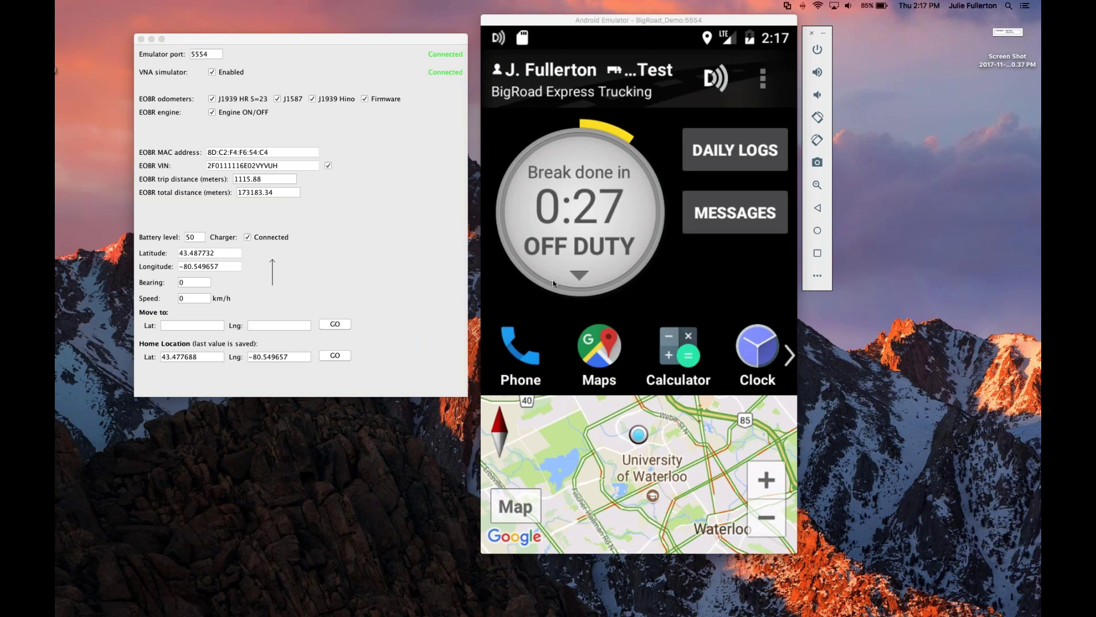
Step: Change the driver's duty status to On Duty
{"action": "left_click", "coordinate": [577, 278]}
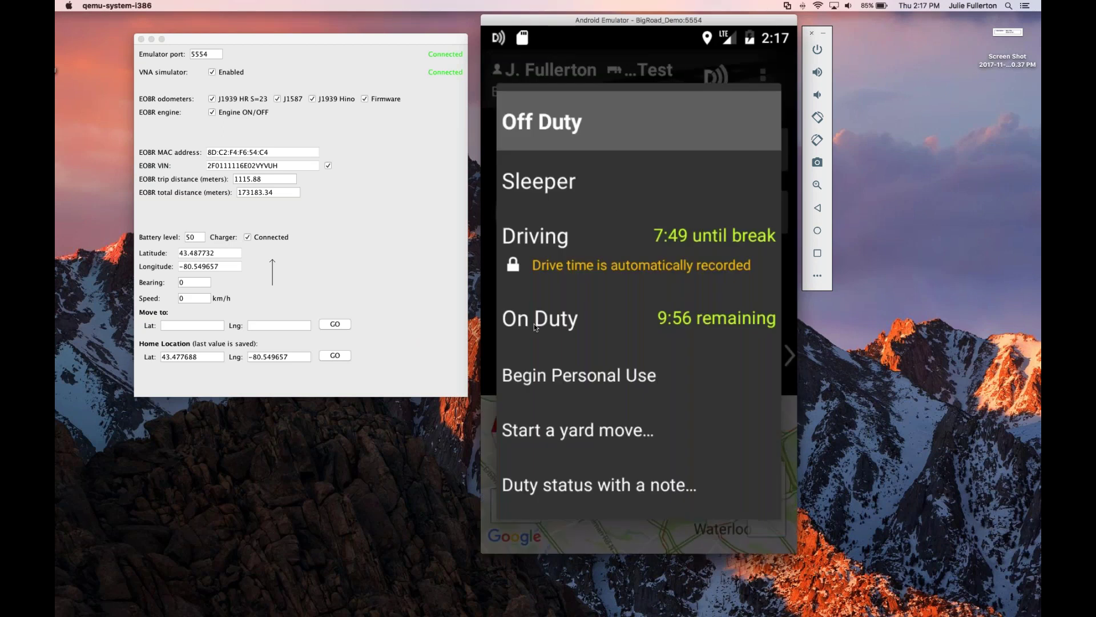
{"action": "left_click", "coordinate": [534, 324]}
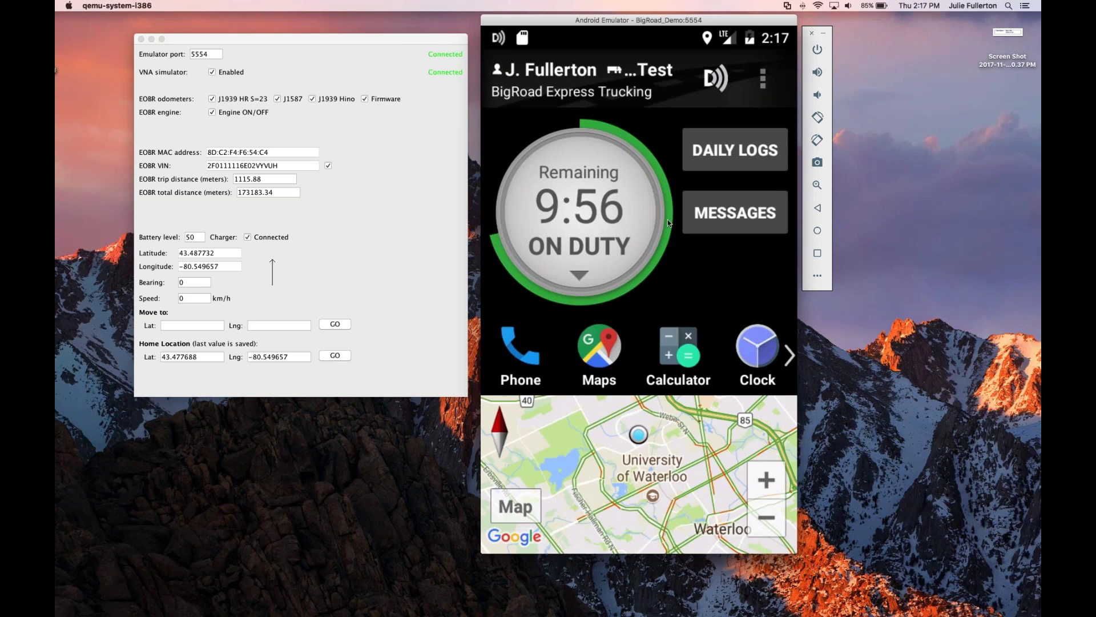
Step: Start a yard move from the On Duty status and mark it as complete
{"action": "left_click", "coordinate": [578, 273]}
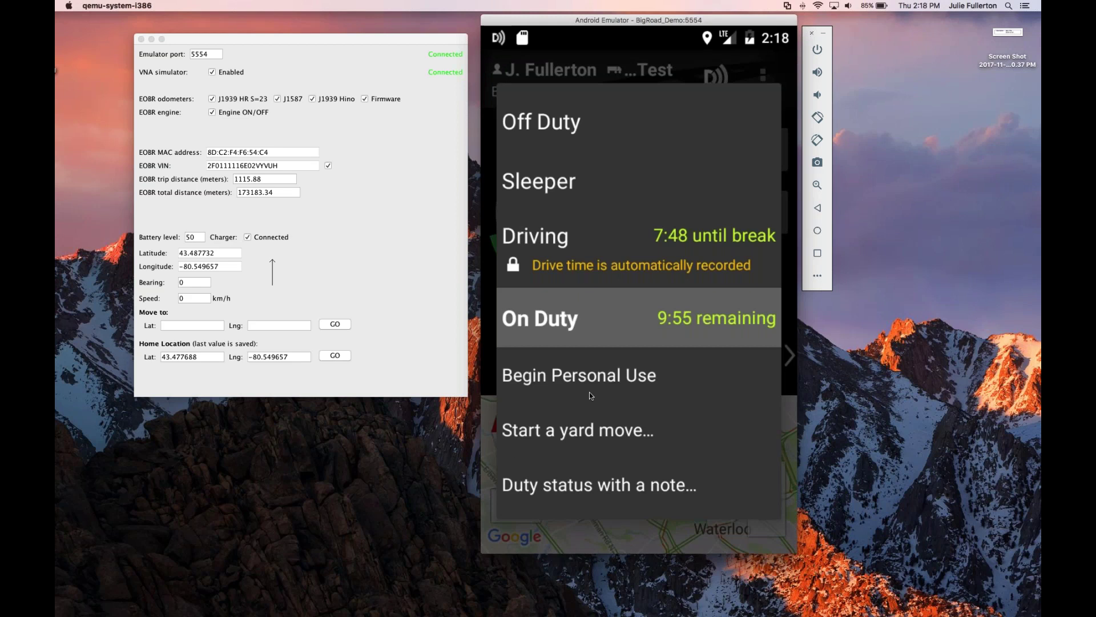
{"action": "left_click", "coordinate": [554, 444]}
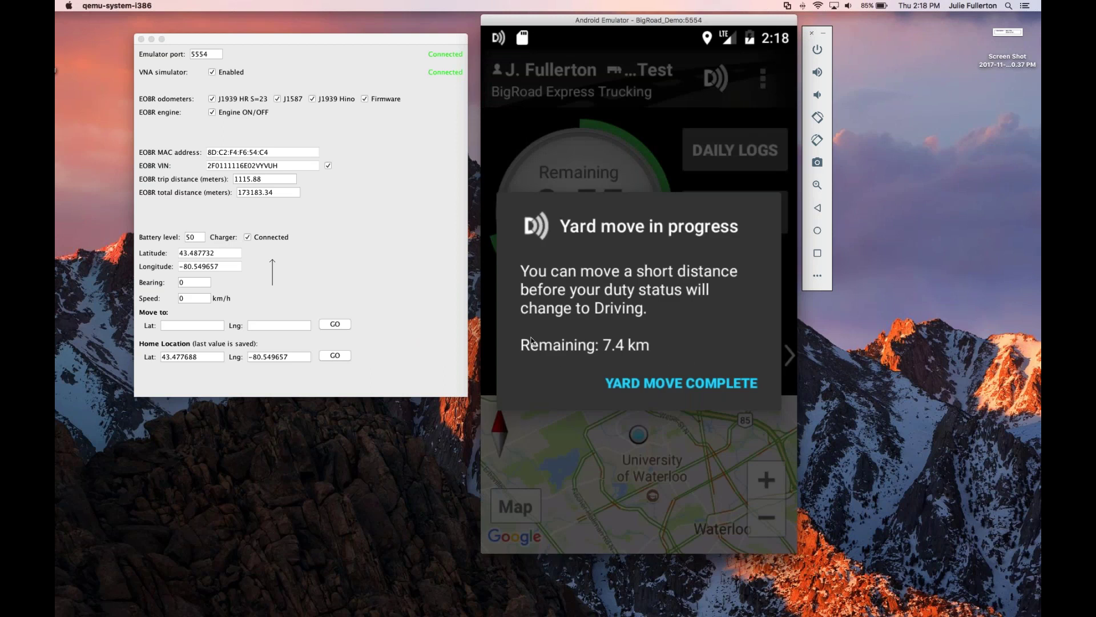
{"action": "left_click", "coordinate": [625, 383]}
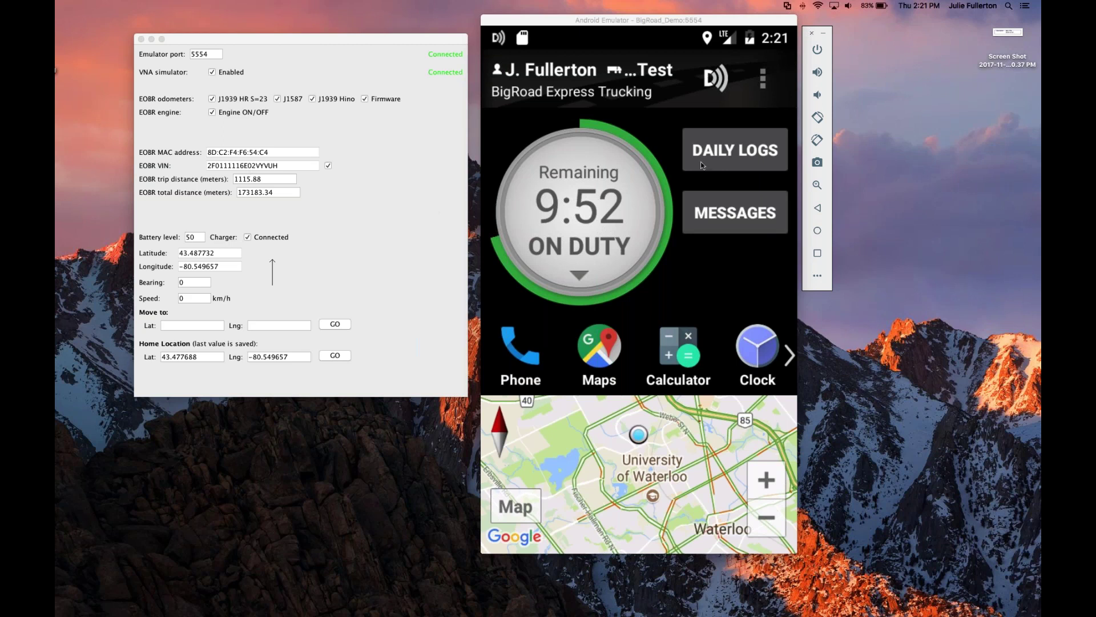
Step: Open the daily logs and begin an on-screen inspection covering 7 days plus today (U.S.)
{"action": "left_click", "coordinate": [727, 161]}
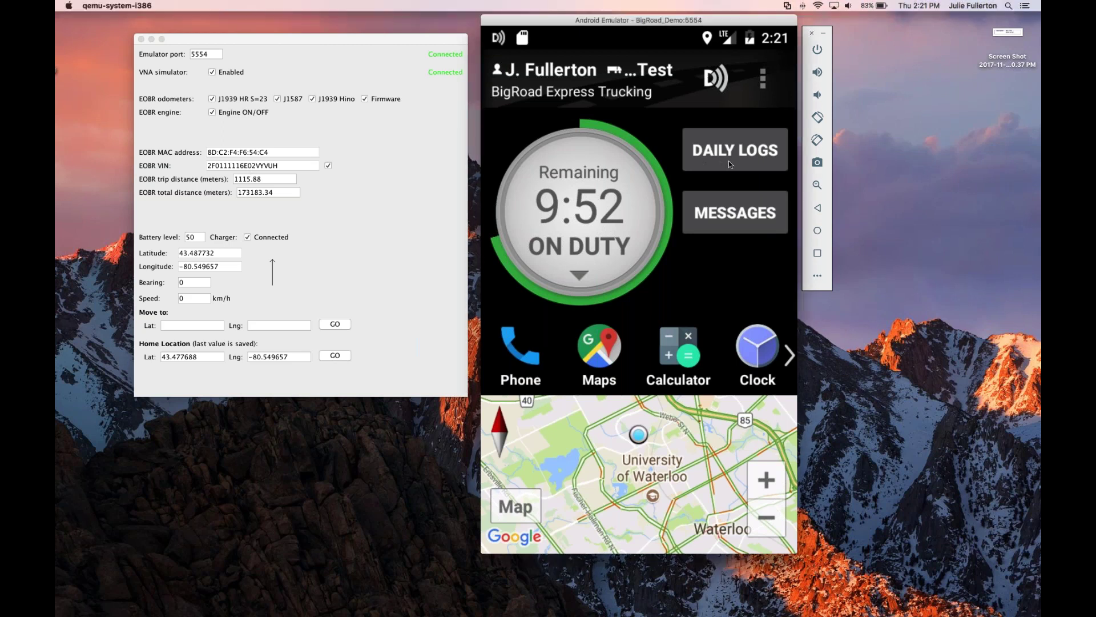
{"action": "left_click", "coordinate": [729, 161]}
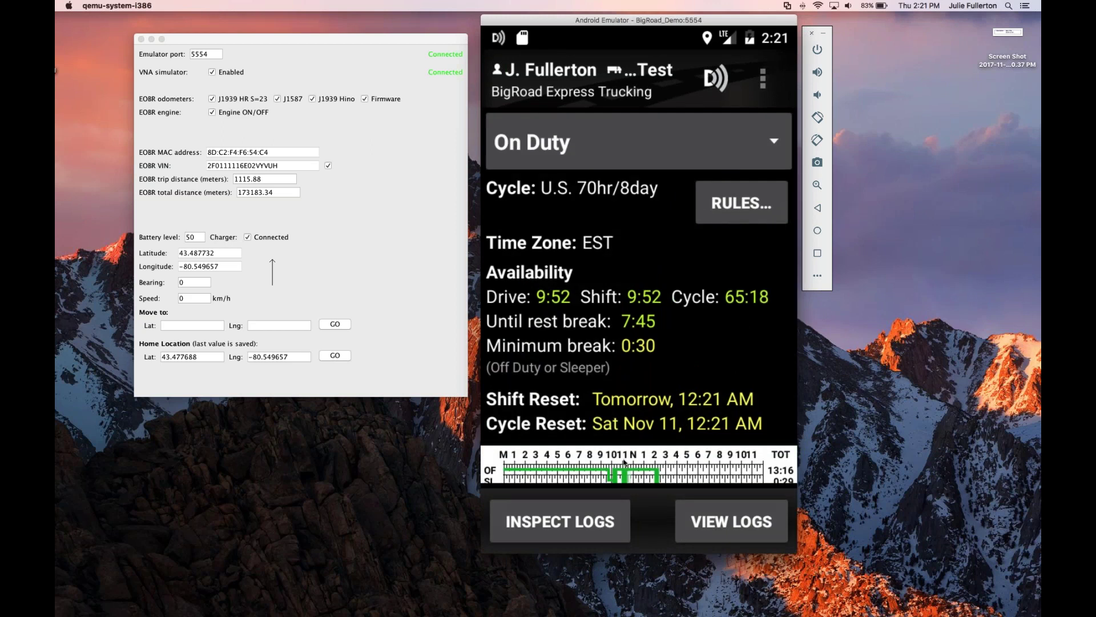
{"action": "left_click", "coordinate": [567, 530]}
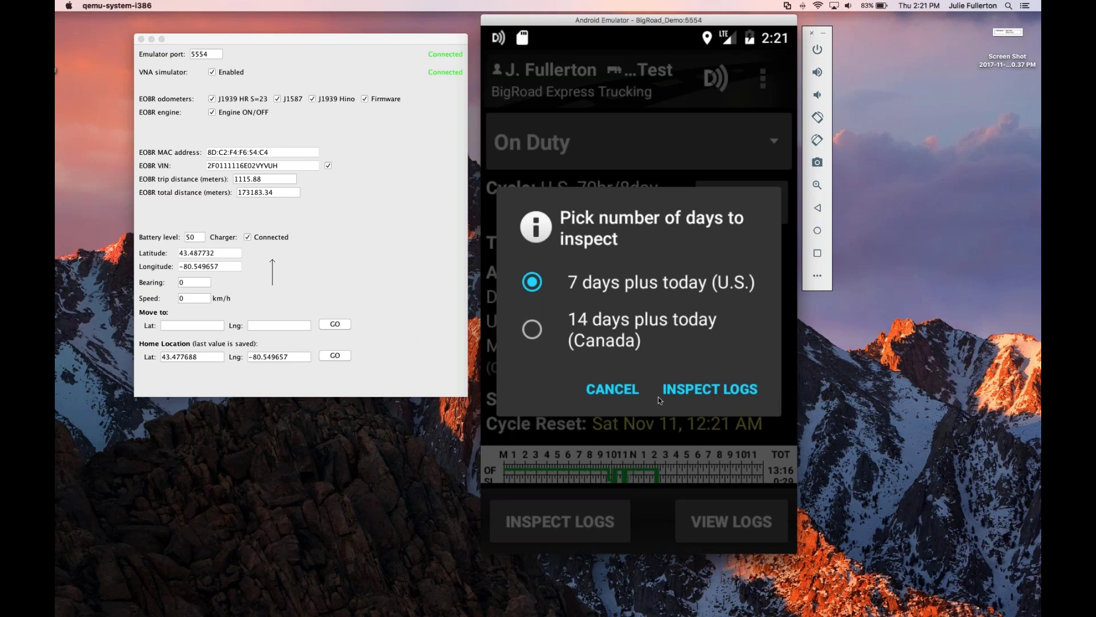
{"action": "left_click", "coordinate": [701, 391]}
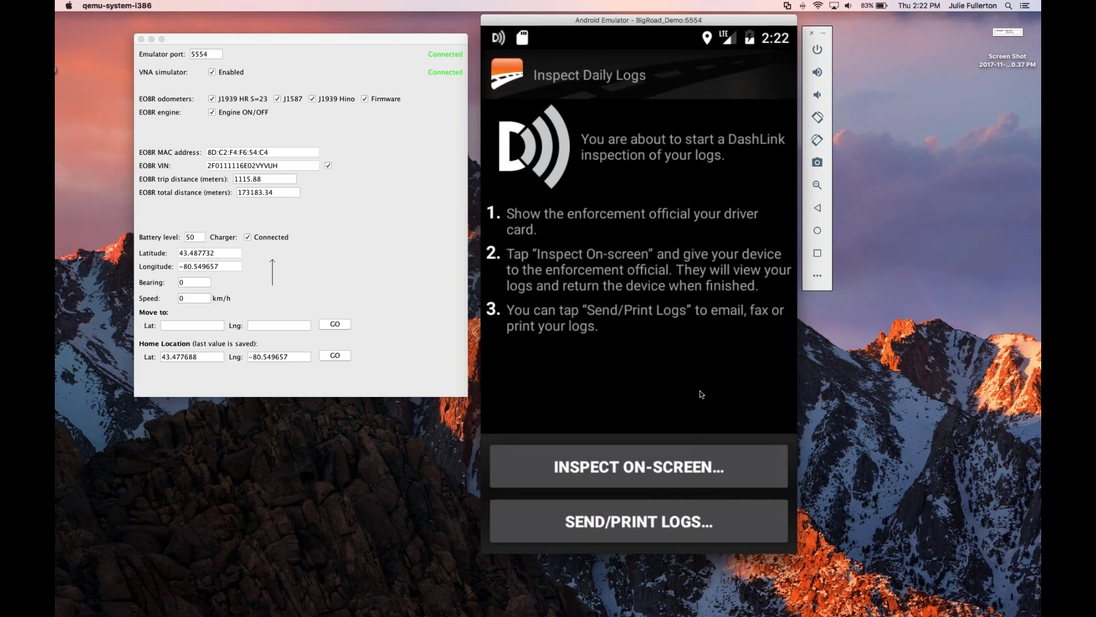
{"action": "left_click", "coordinate": [631, 476]}
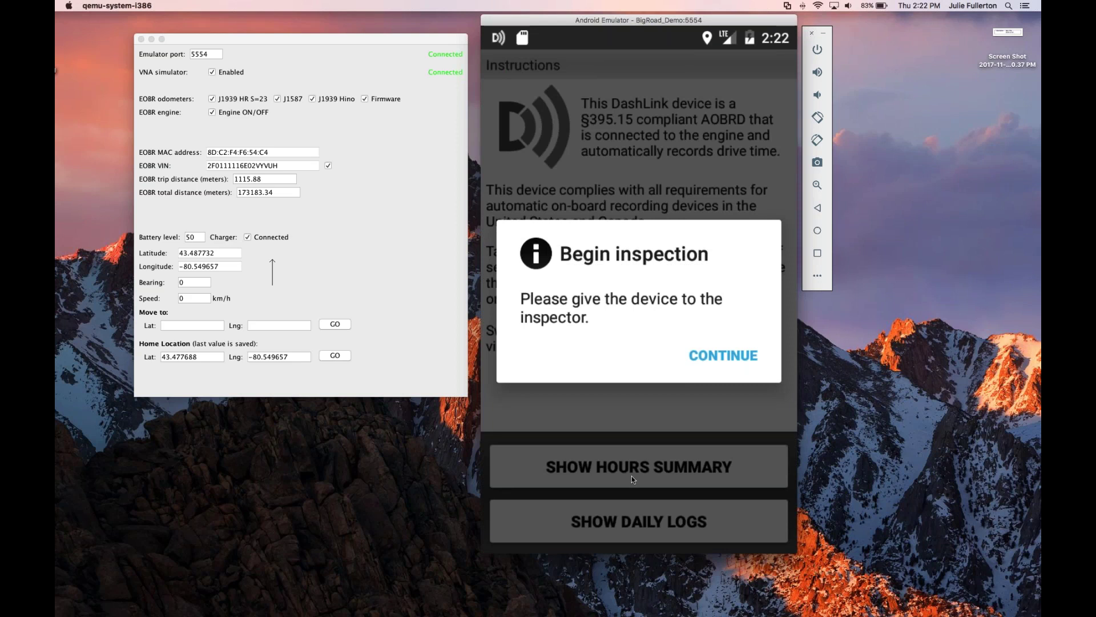
{"action": "left_click", "coordinate": [712, 358]}
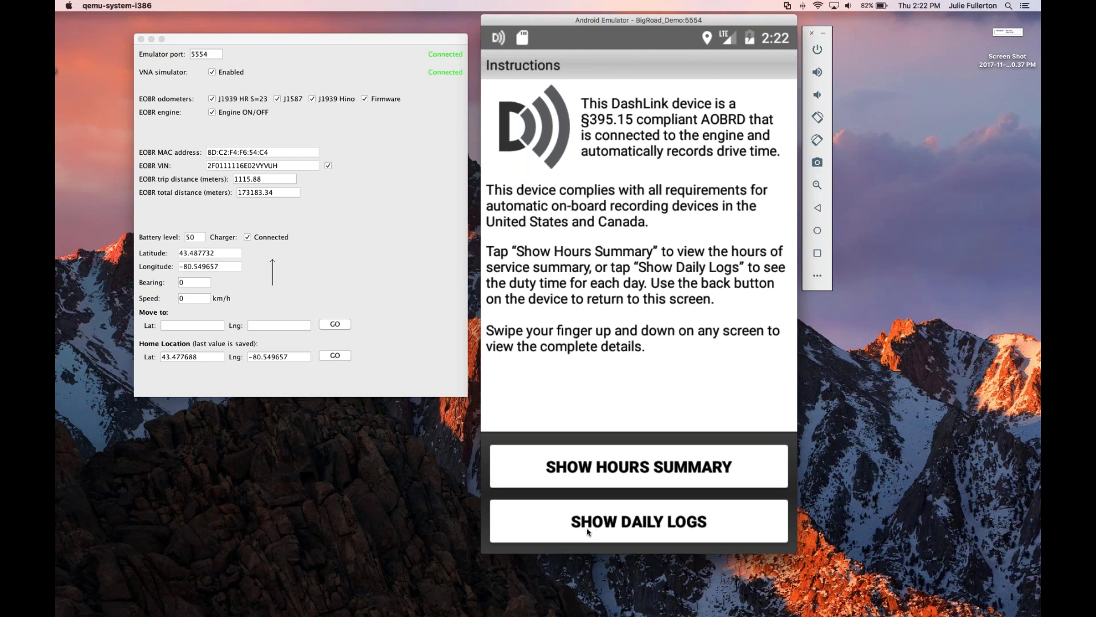
Step: Show the daily logs for the inspection and examine the November 9 log's driver details, on-duty recap and duty status graph
{"action": "left_click", "coordinate": [643, 534]}
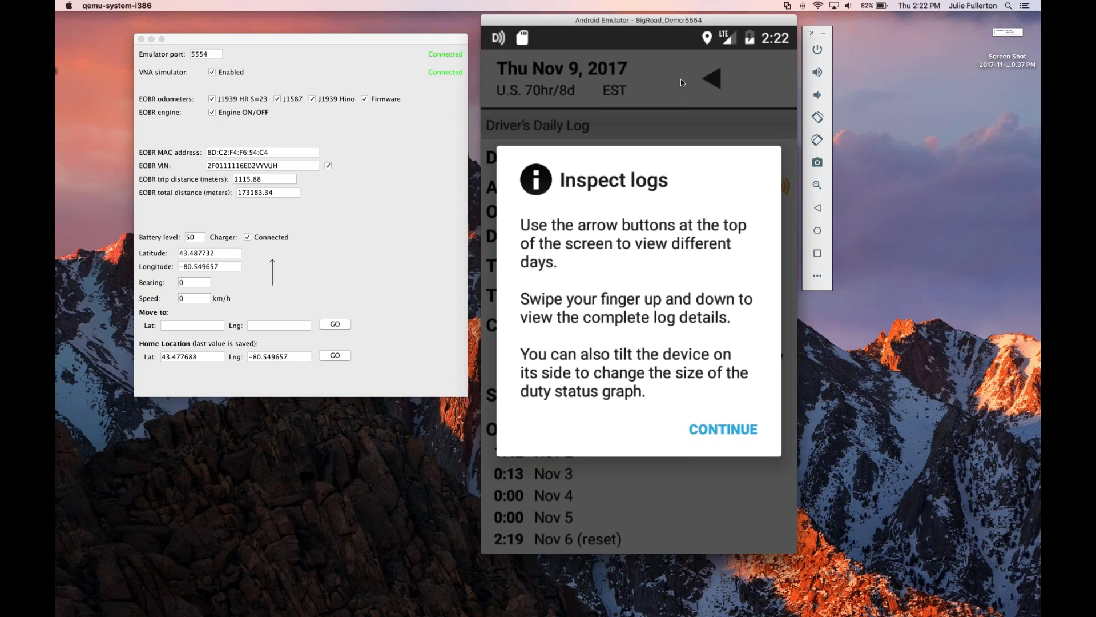
{"action": "left_click", "coordinate": [713, 433]}
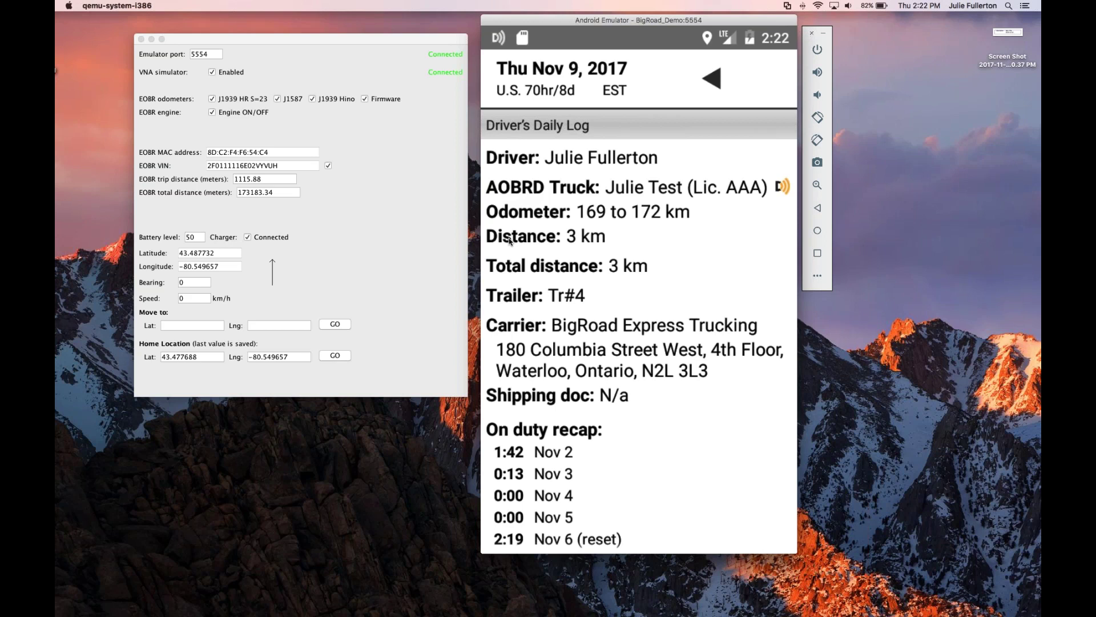
{"action": "scroll", "coordinate": [610, 274], "scroll_direction": "down", "scroll_amount": 2}
{"action": "scroll", "coordinate": [609, 274], "scroll_direction": "down", "scroll_amount": 5}
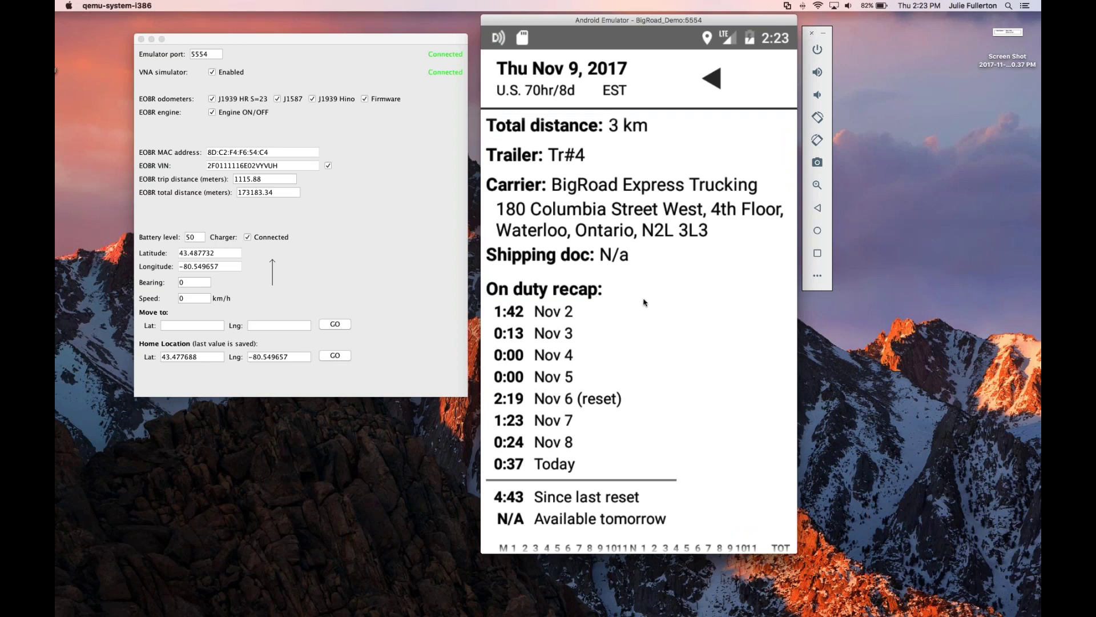
{"action": "scroll", "coordinate": [642, 298], "scroll_direction": "down", "scroll_amount": 6}
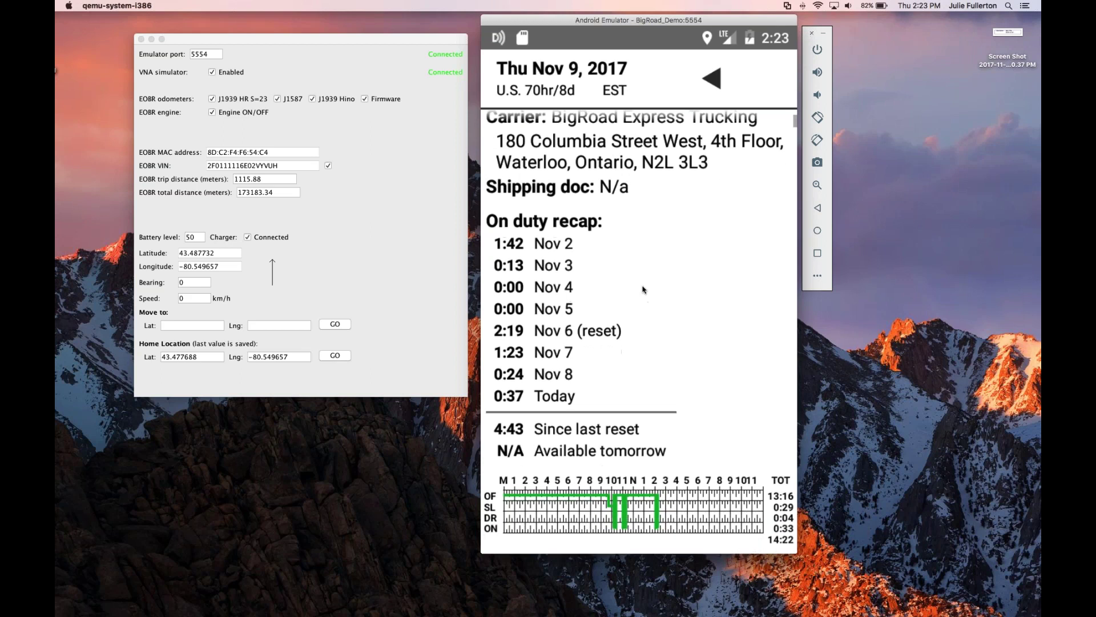
{"action": "scroll", "coordinate": [639, 293], "scroll_direction": "down", "scroll_amount": 4}
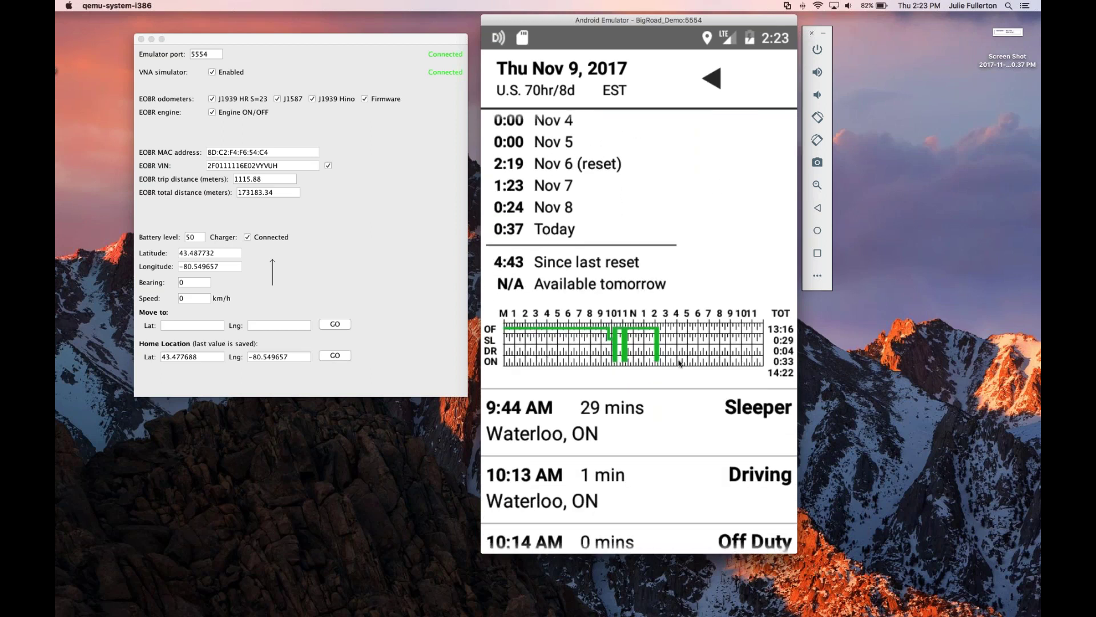
{"action": "scroll", "coordinate": [680, 360], "scroll_direction": "down", "scroll_amount": 2}
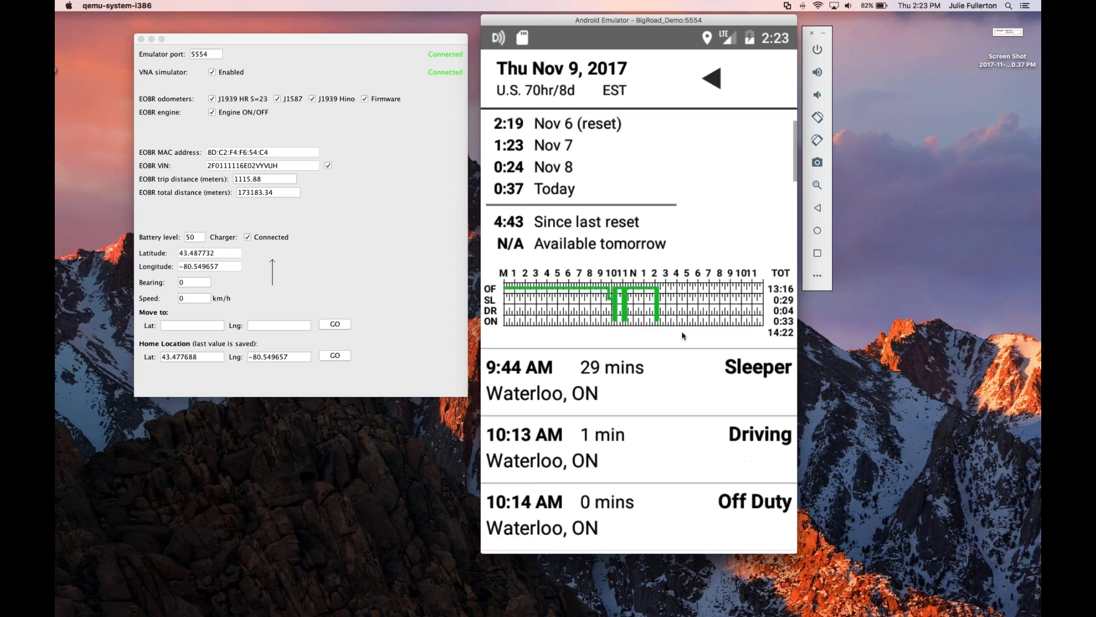
{"action": "scroll", "coordinate": [683, 335], "scroll_direction": "down", "scroll_amount": 2}
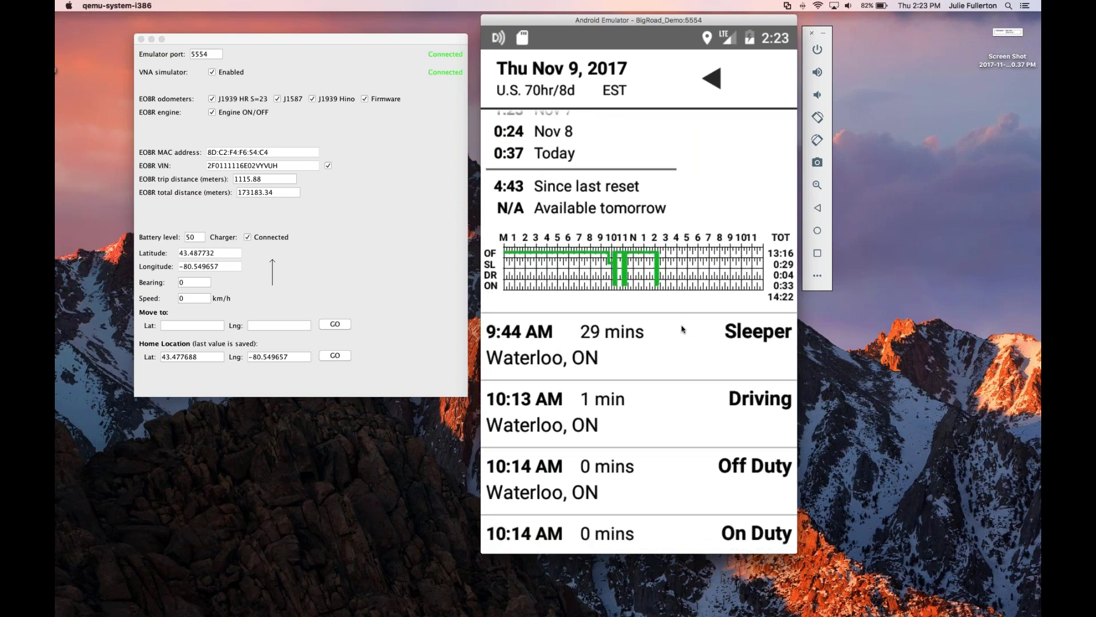
{"action": "scroll", "coordinate": [681, 330], "scroll_direction": "down", "scroll_amount": 2}
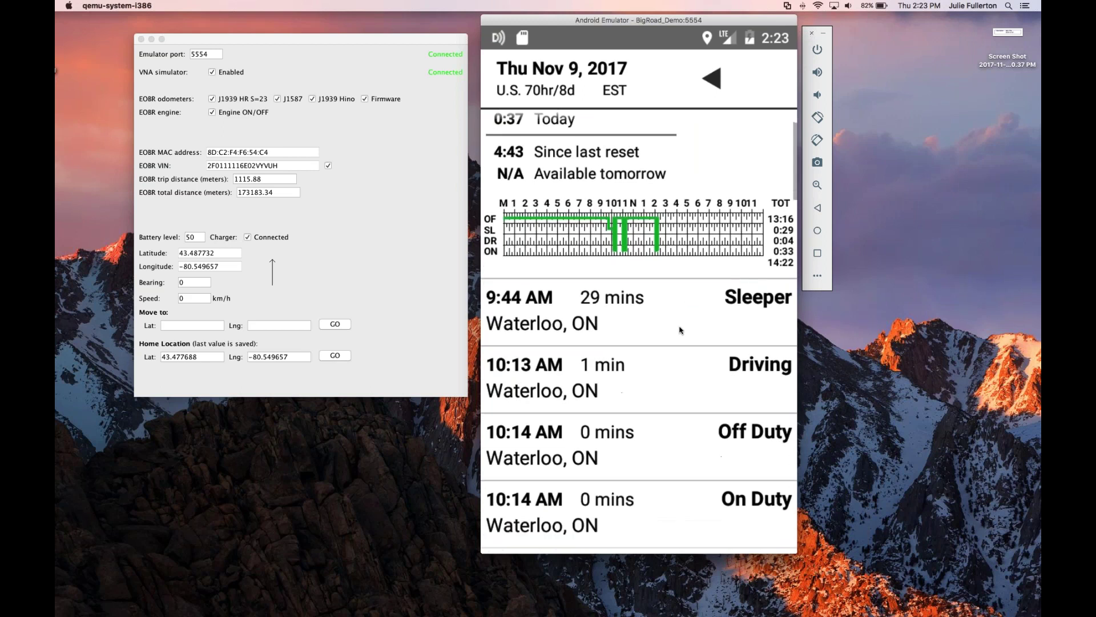
Step: Read through the November 9 duty status events down to the end of the Vehicle Inspection Report
{"action": "scroll", "coordinate": [679, 330], "scroll_direction": "down", "scroll_amount": 6}
{"action": "scroll", "coordinate": [639, 354], "scroll_direction": "down", "scroll_amount": 8}
{"action": "scroll", "coordinate": [640, 353], "scroll_direction": "down", "scroll_amount": 10}
{"action": "scroll", "coordinate": [668, 360], "scroll_direction": "down", "scroll_amount": 15}
{"action": "scroll", "coordinate": [640, 355], "scroll_direction": "down", "scroll_amount": 4}
{"action": "scroll", "coordinate": [662, 305], "scroll_direction": "down", "scroll_amount": 6}
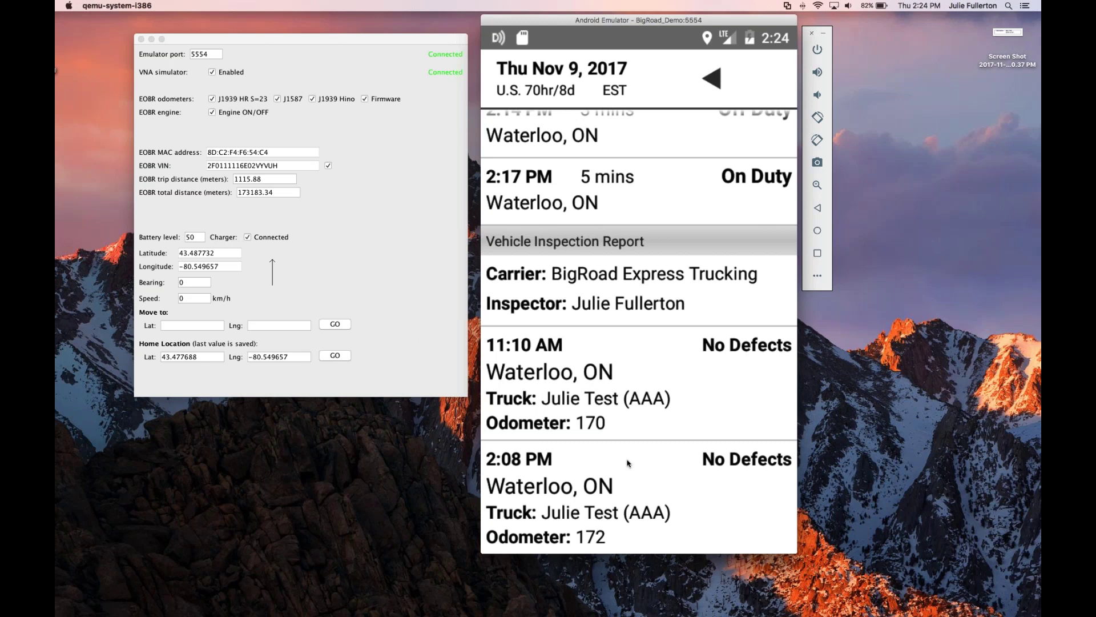
Step: Go back day by day through the inspected logs from November 9 to Thursday, November 2, 2017
{"action": "left_click_drag", "start_coordinate": [685, 166], "coordinate": [655, 405]}
{"action": "left_click_drag", "start_coordinate": [666, 212], "coordinate": [666, 417]}
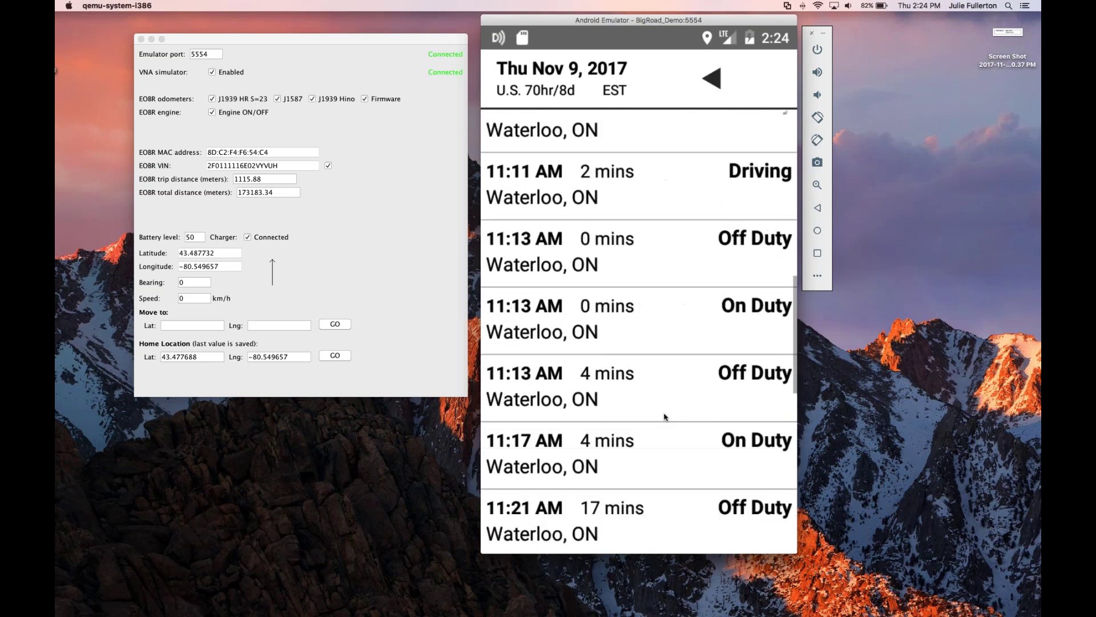
{"action": "left_click_drag", "start_coordinate": [675, 226], "coordinate": [668, 489]}
{"action": "left_click_drag", "start_coordinate": [656, 343], "coordinate": [651, 457]}
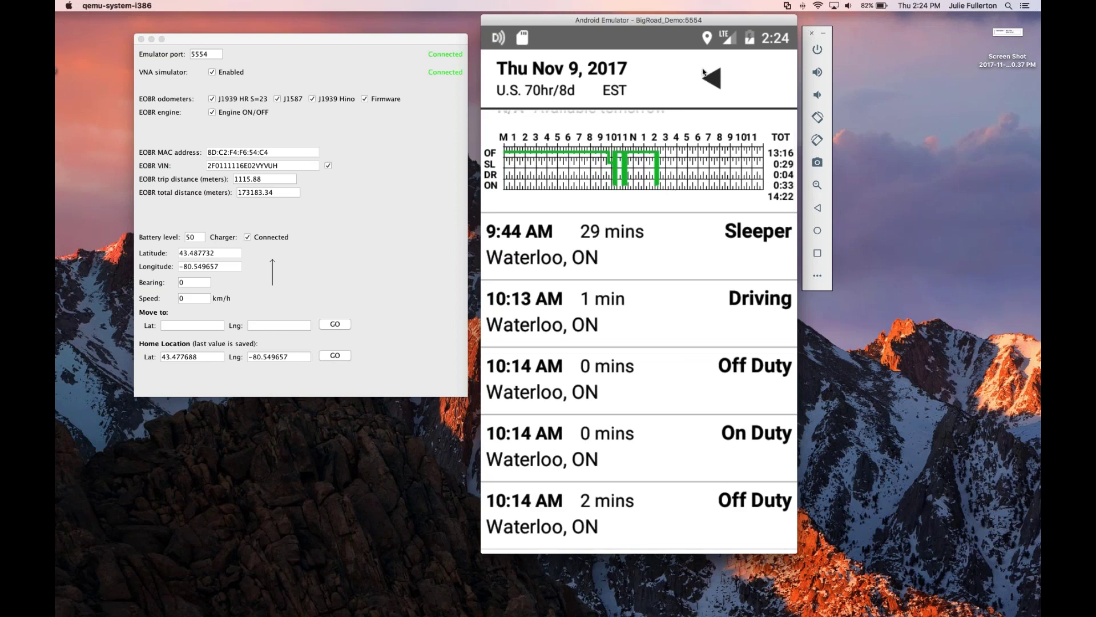
{"action": "left_click", "coordinate": [715, 83]}
{"action": "left_click", "coordinate": [714, 79]}
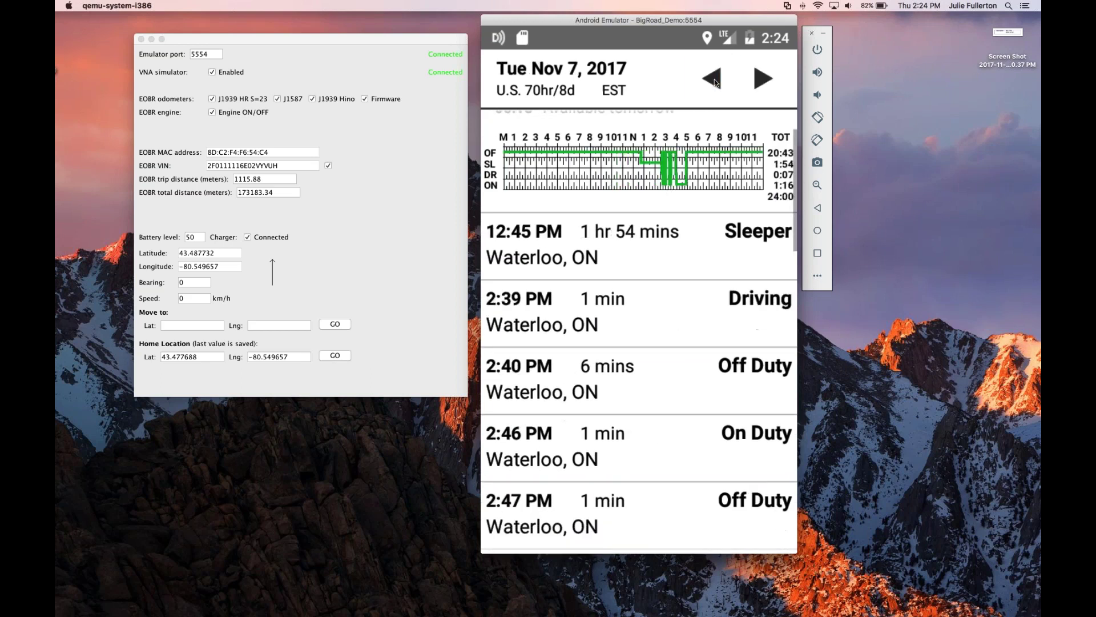
{"action": "left_click", "coordinate": [714, 78]}
{"action": "left_click", "coordinate": [714, 79]}
{"action": "left_click", "coordinate": [714, 78]}
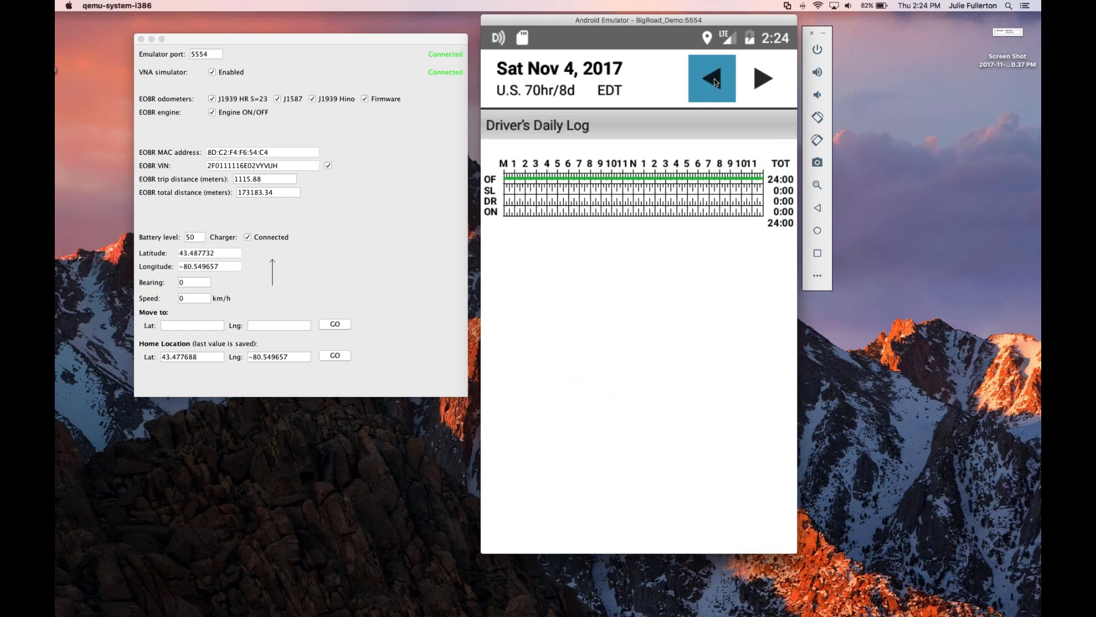
{"action": "left_click", "coordinate": [714, 79]}
{"action": "left_click", "coordinate": [714, 78]}
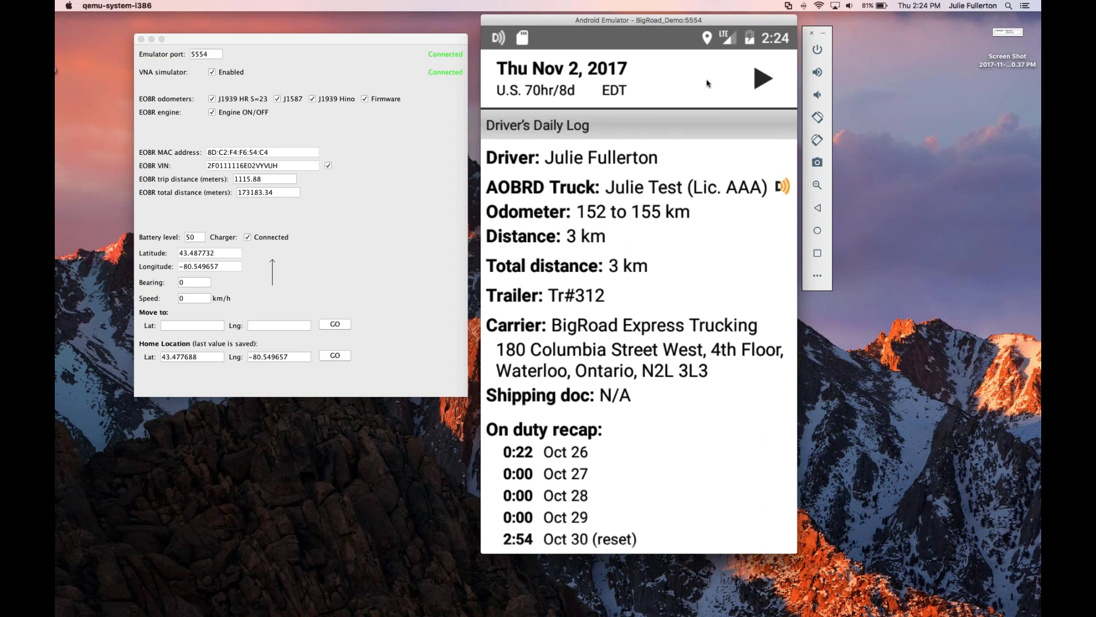
Step: Leave the inspected logs and mark the on-screen inspection as done
{"action": "left_click", "coordinate": [818, 208]}
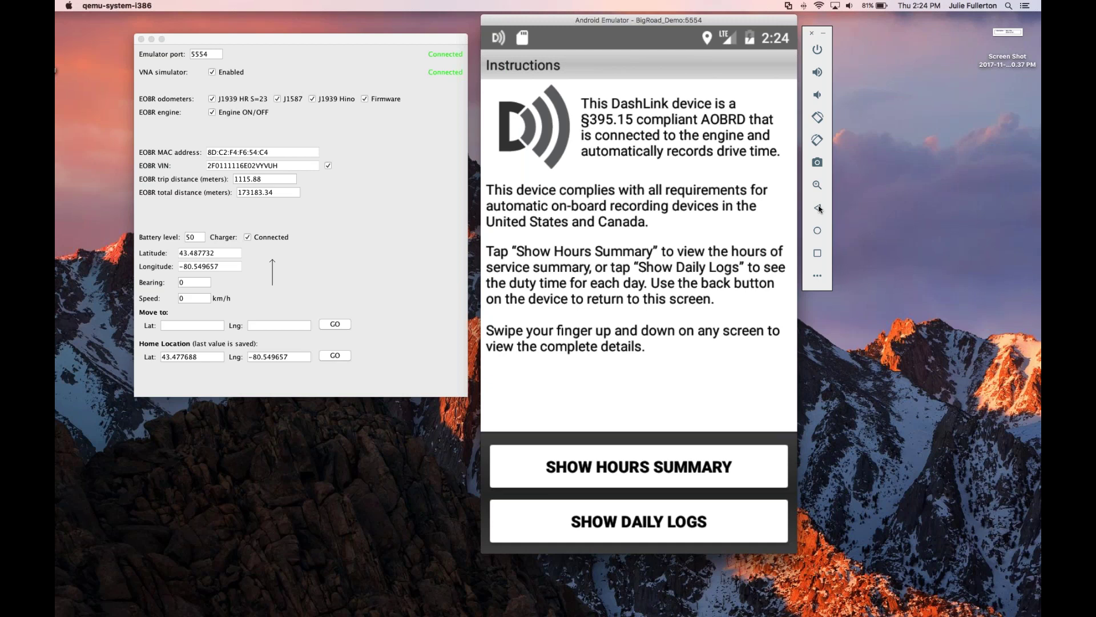
{"action": "left_click", "coordinate": [817, 207]}
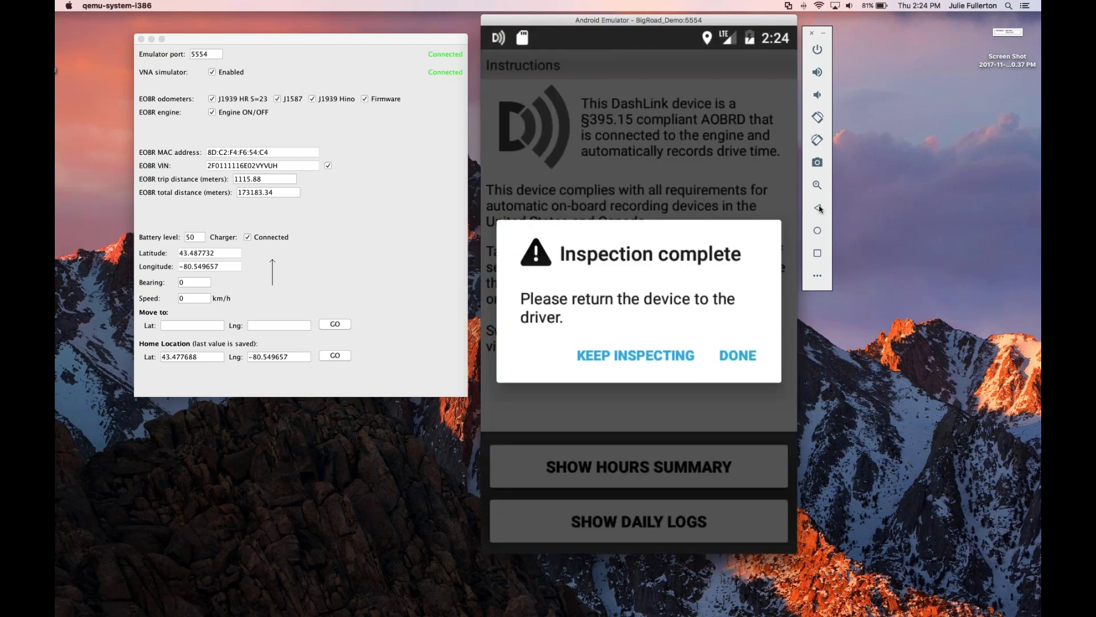
{"action": "left_click", "coordinate": [731, 356]}
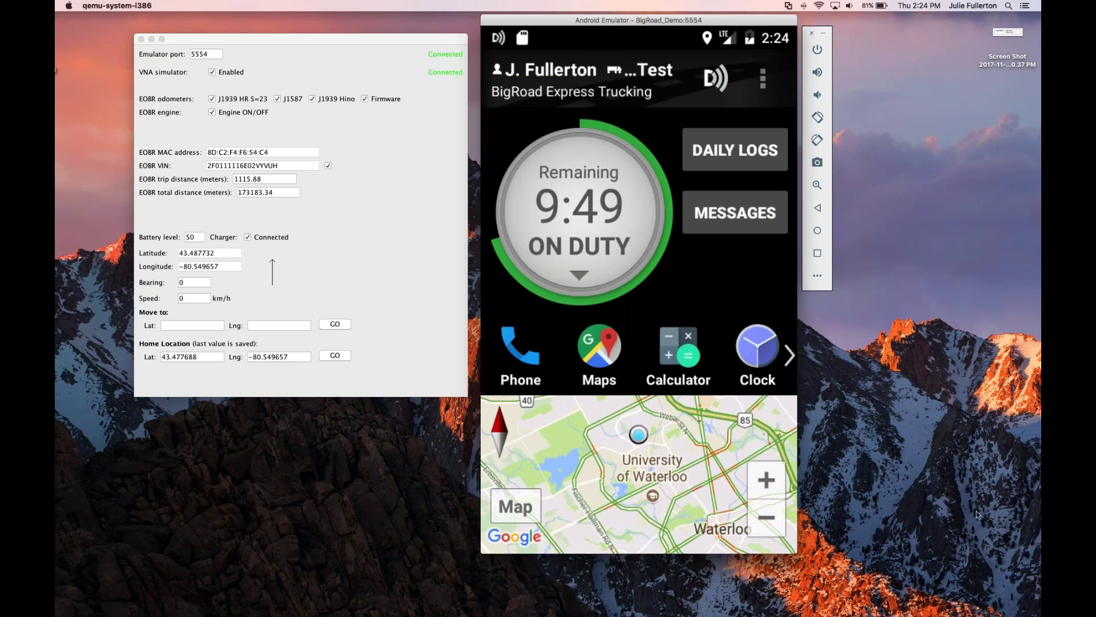
Step: Look at the form for setting a duty status with a note and cancel it without saving
{"action": "mouse_move", "coordinate": [405, 614]}
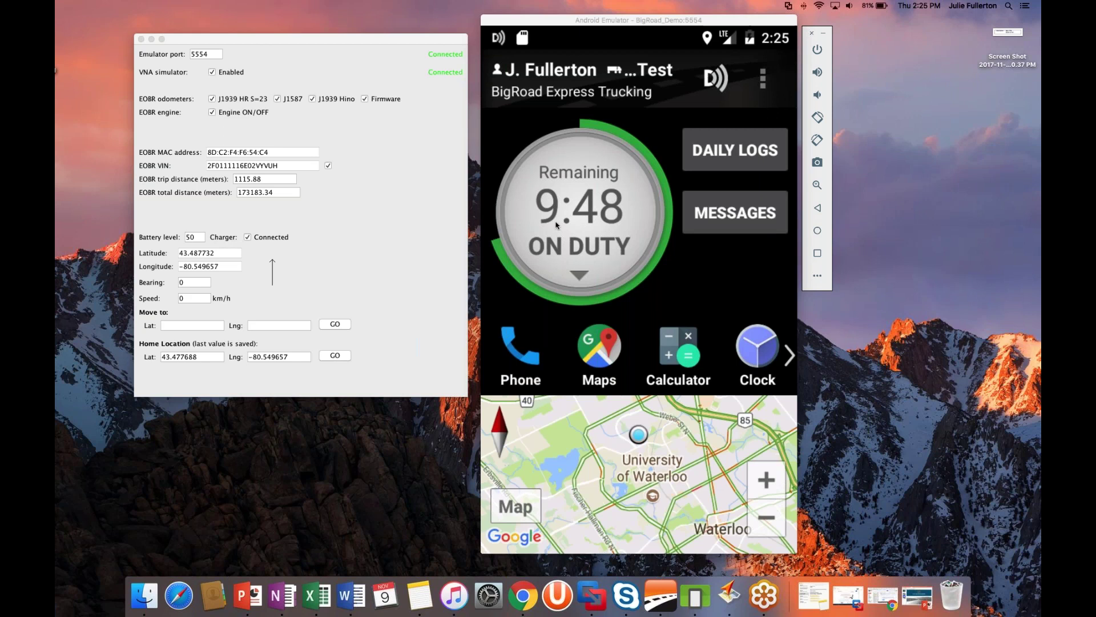
{"action": "left_click", "coordinate": [589, 280]}
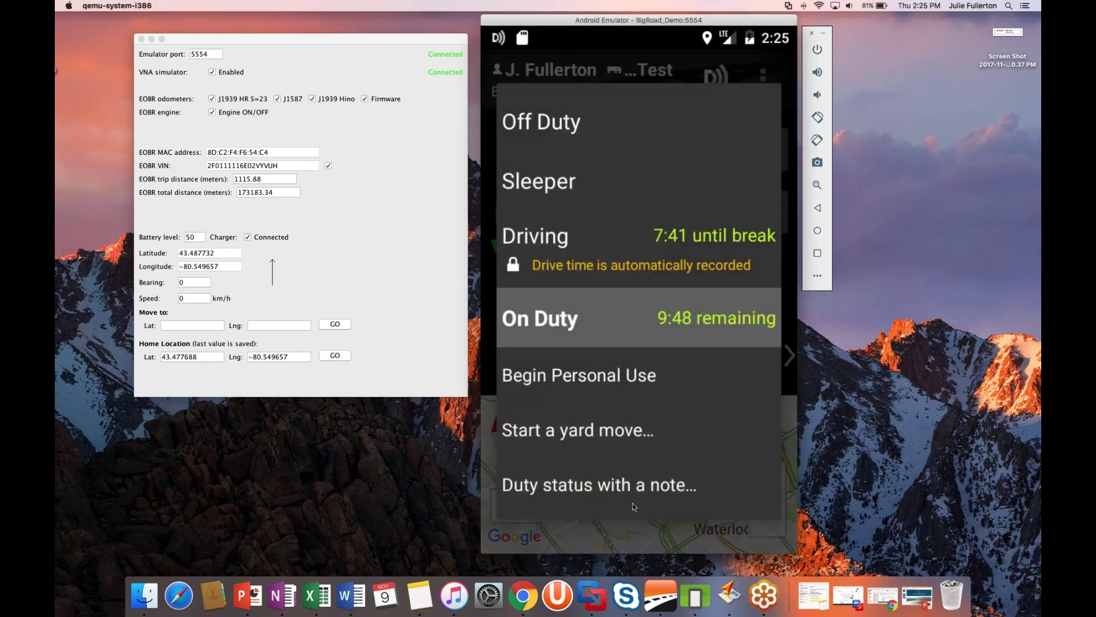
{"action": "left_click", "coordinate": [576, 494]}
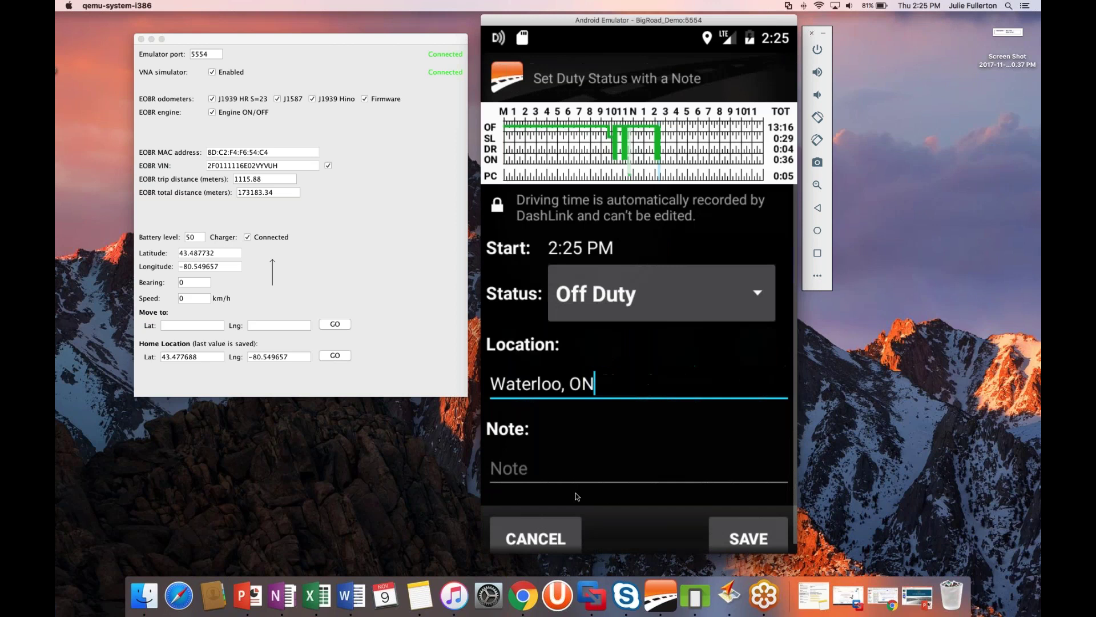
{"action": "left_click", "coordinate": [488, 433]}
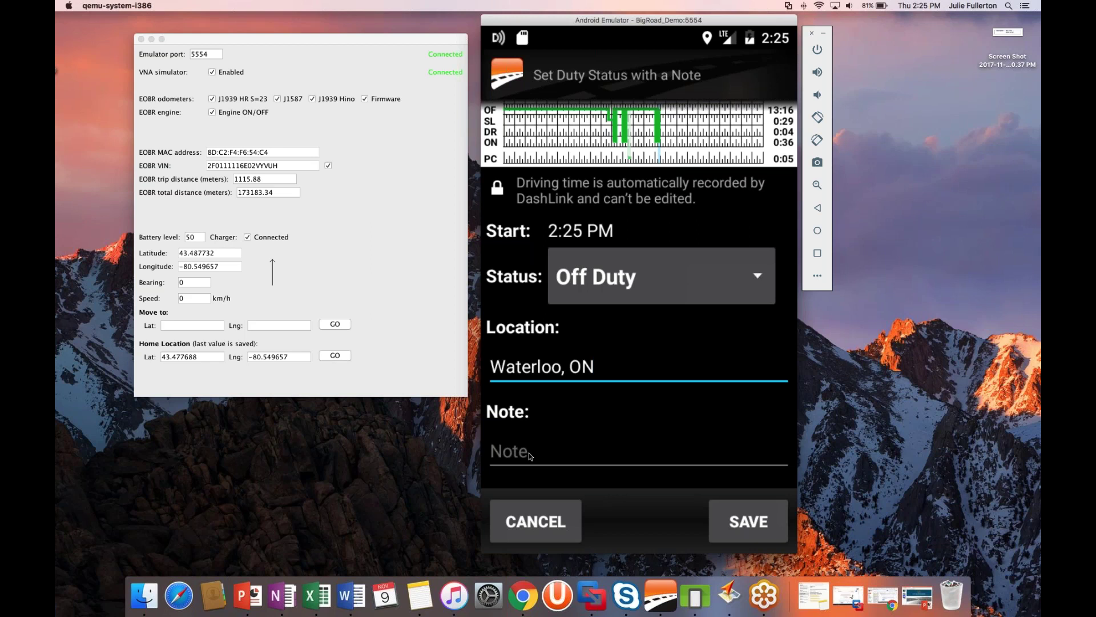
{"action": "left_click", "coordinate": [549, 526]}
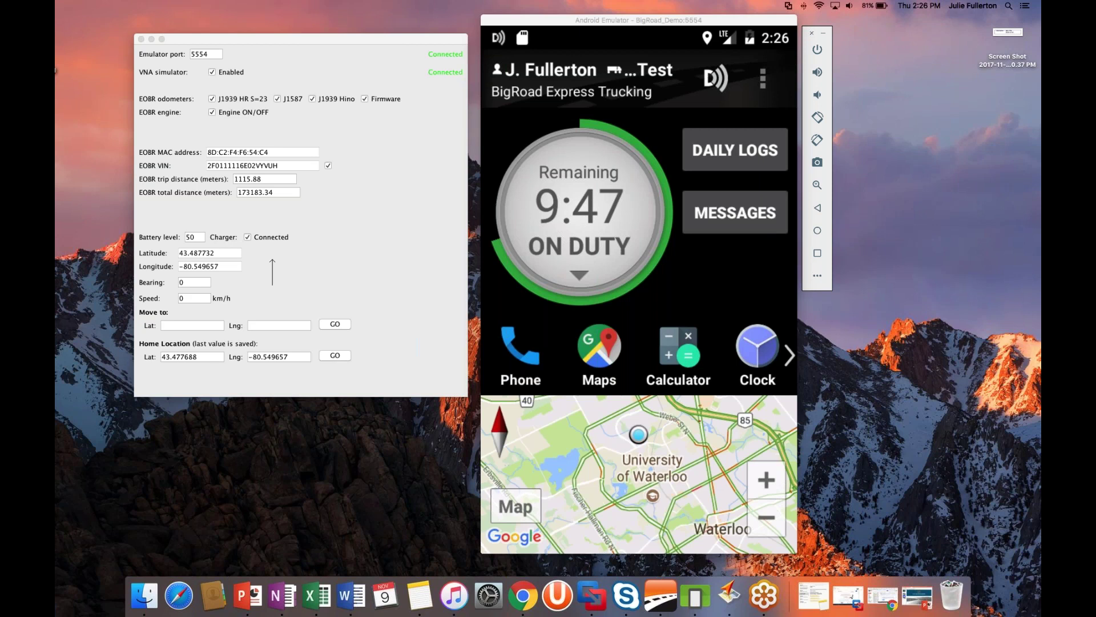
{"action": "left_click", "coordinate": [563, 276]}
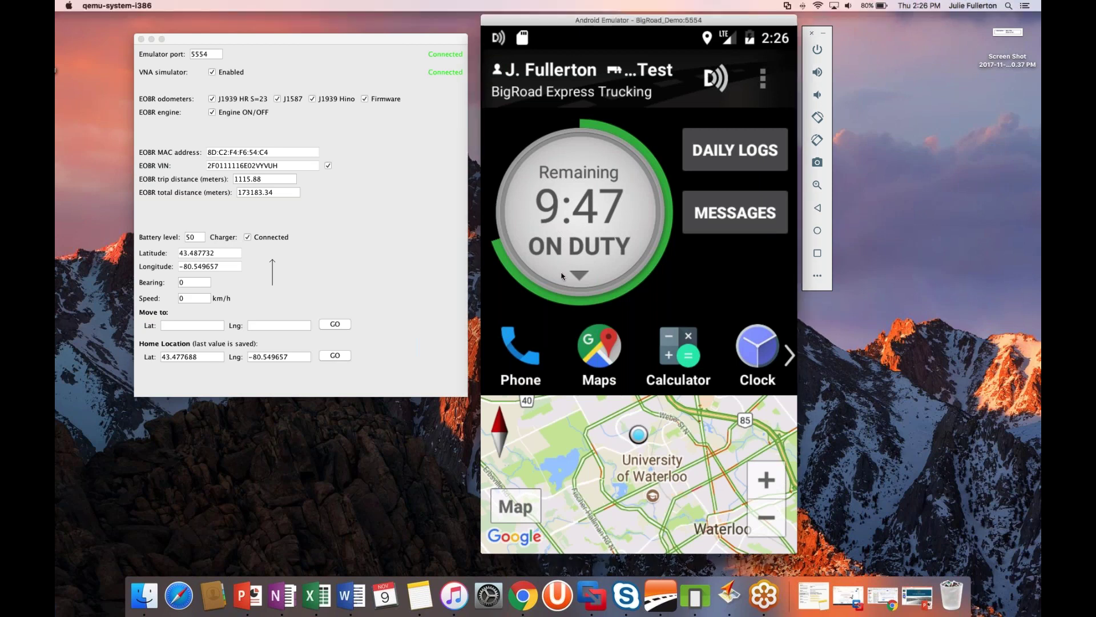
{"action": "left_click", "coordinate": [549, 330]}
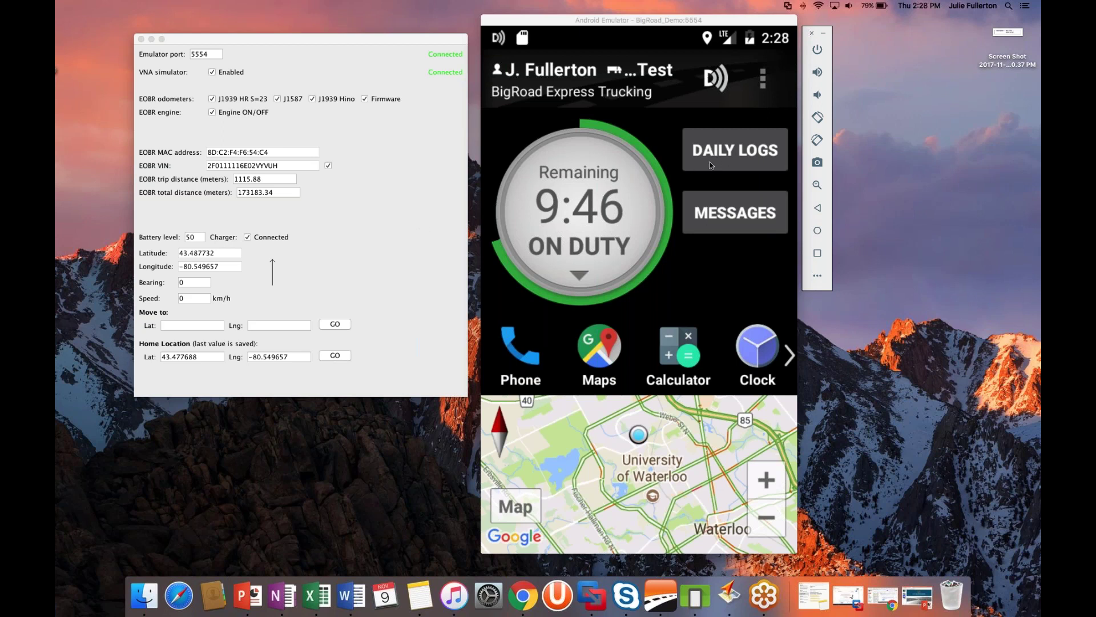
Step: View the Thursday November 9 daily log and open its 9:44 AM Sleeper event for editing
{"action": "left_click", "coordinate": [736, 163]}
{"action": "left_click", "coordinate": [736, 163]}
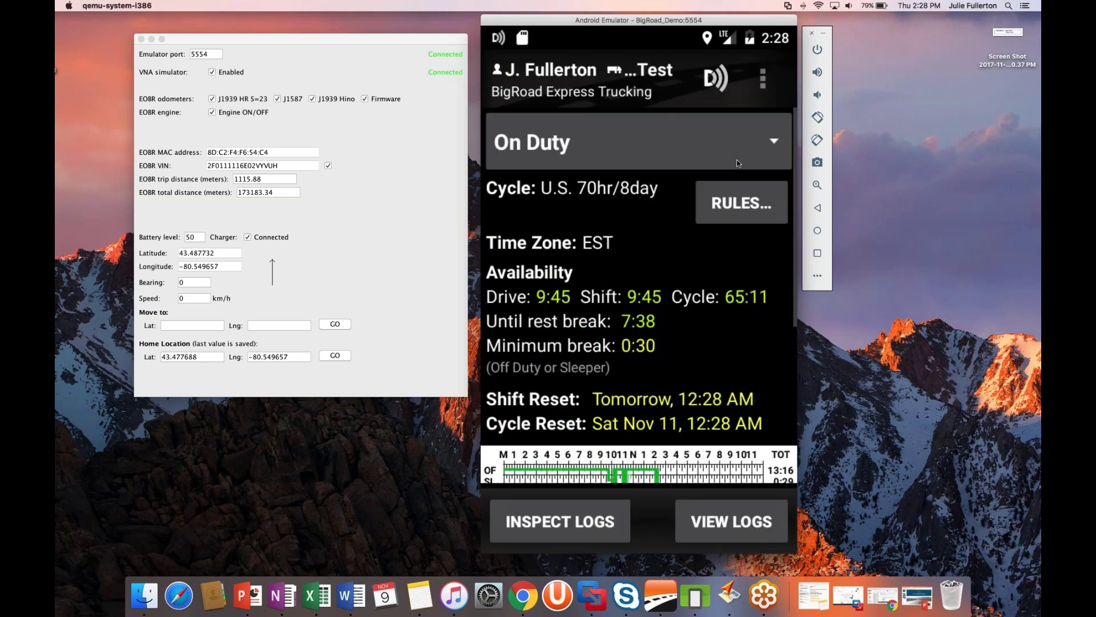
{"action": "left_click", "coordinate": [738, 532]}
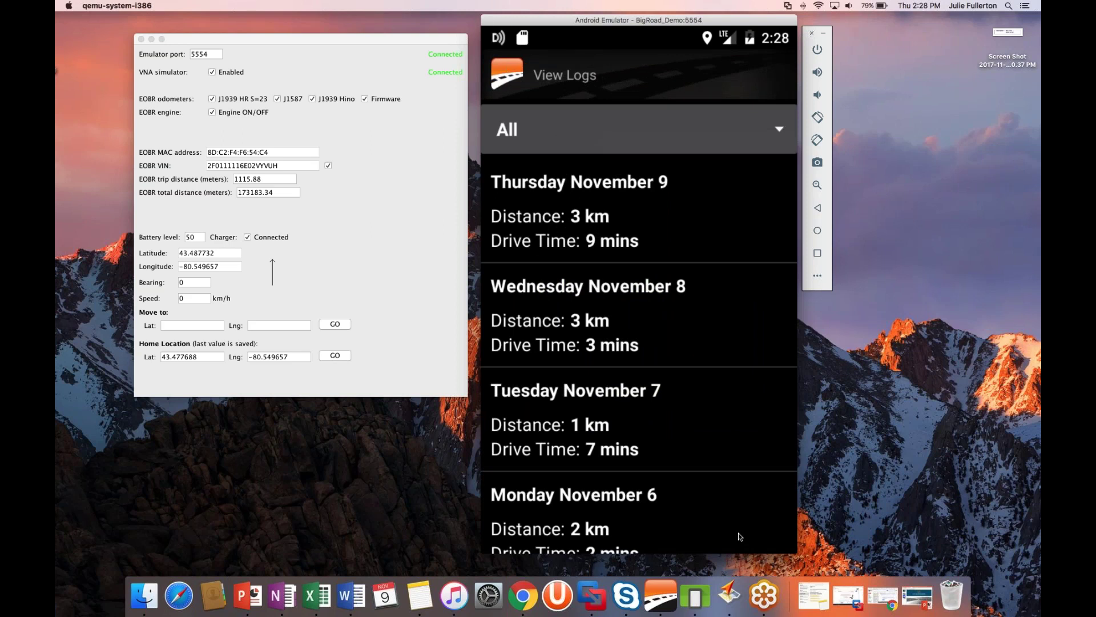
{"action": "left_click", "coordinate": [567, 204]}
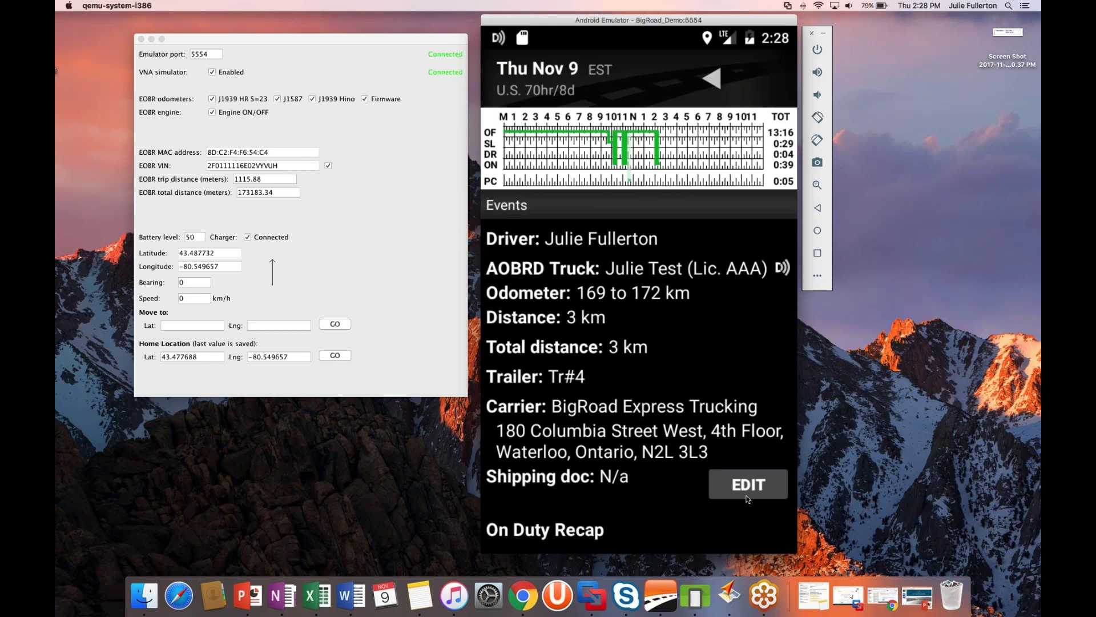
{"action": "scroll", "coordinate": [682, 383], "scroll_direction": "down", "scroll_amount": 3}
{"action": "scroll", "coordinate": [682, 383], "scroll_direction": "down", "scroll_amount": 10}
{"action": "scroll", "coordinate": [639, 403], "scroll_direction": "down", "scroll_amount": 10}
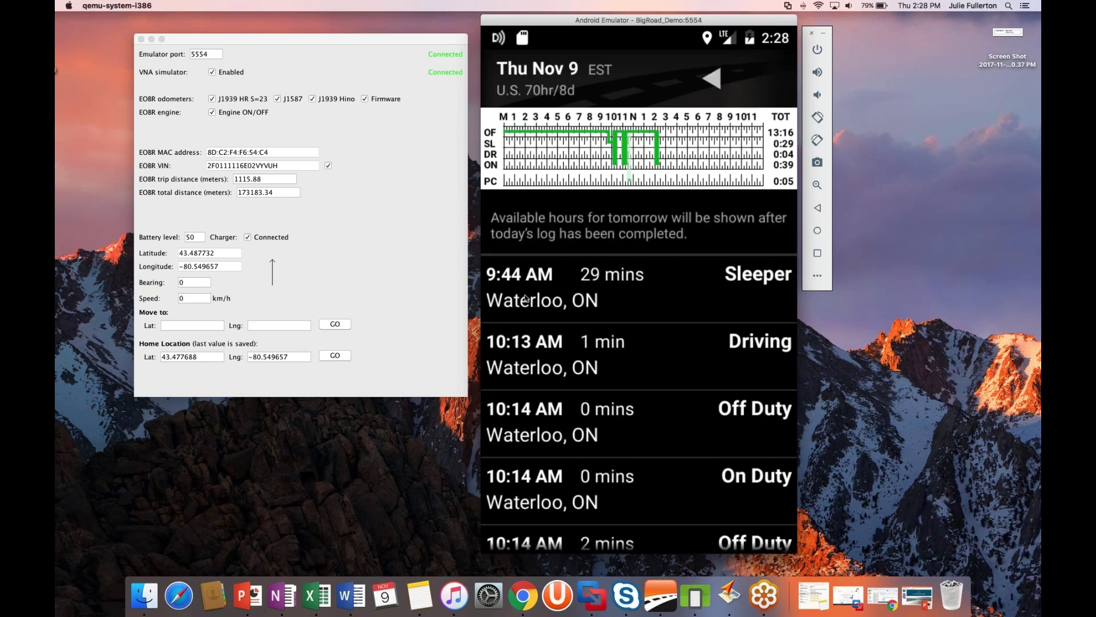
{"action": "left_click", "coordinate": [612, 291]}
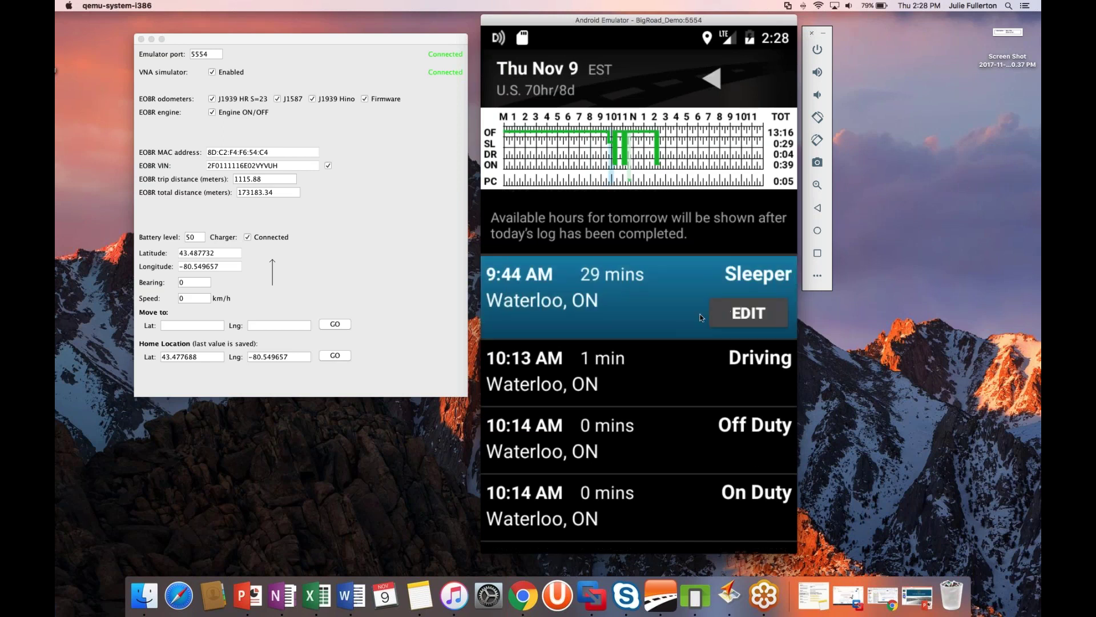
{"action": "left_click", "coordinate": [735, 316]}
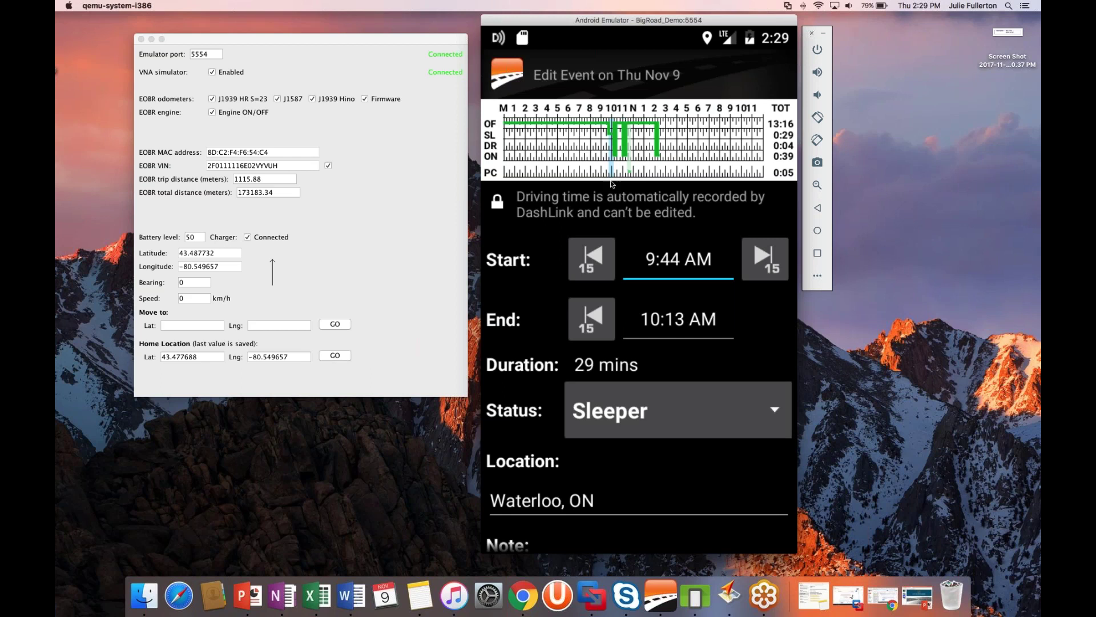
Step: Move the Sleeper event's start time back to 8:15 AM in 15-minute increments
{"action": "left_click", "coordinate": [602, 265]}
{"action": "left_click", "coordinate": [603, 265]}
{"action": "left_click", "coordinate": [603, 265]}
{"action": "left_click", "coordinate": [603, 265]}
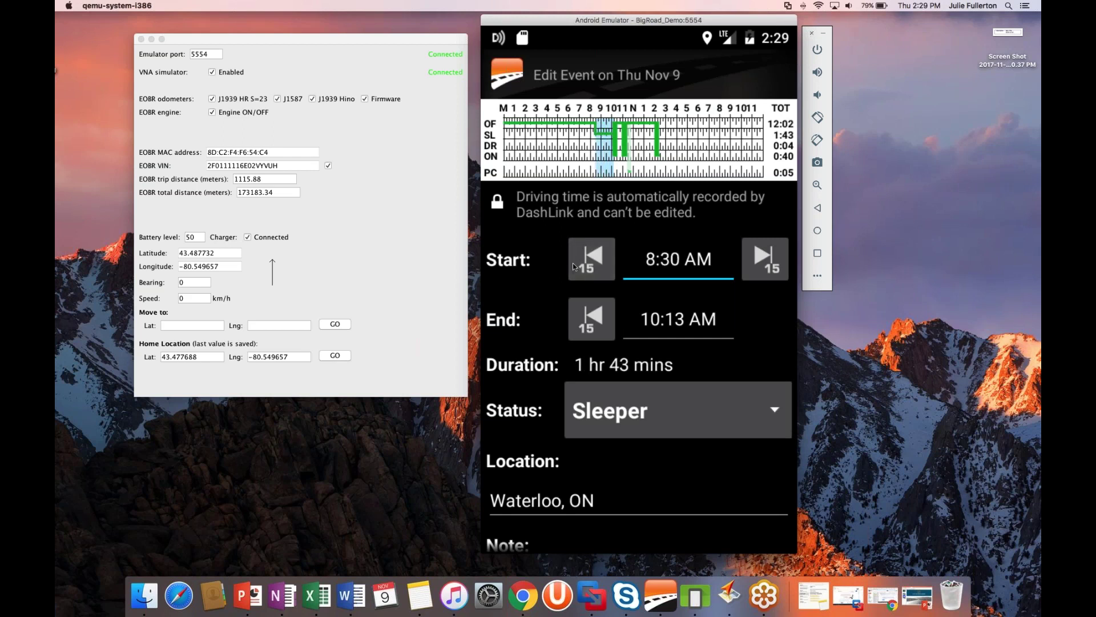
{"action": "left_click", "coordinate": [595, 259]}
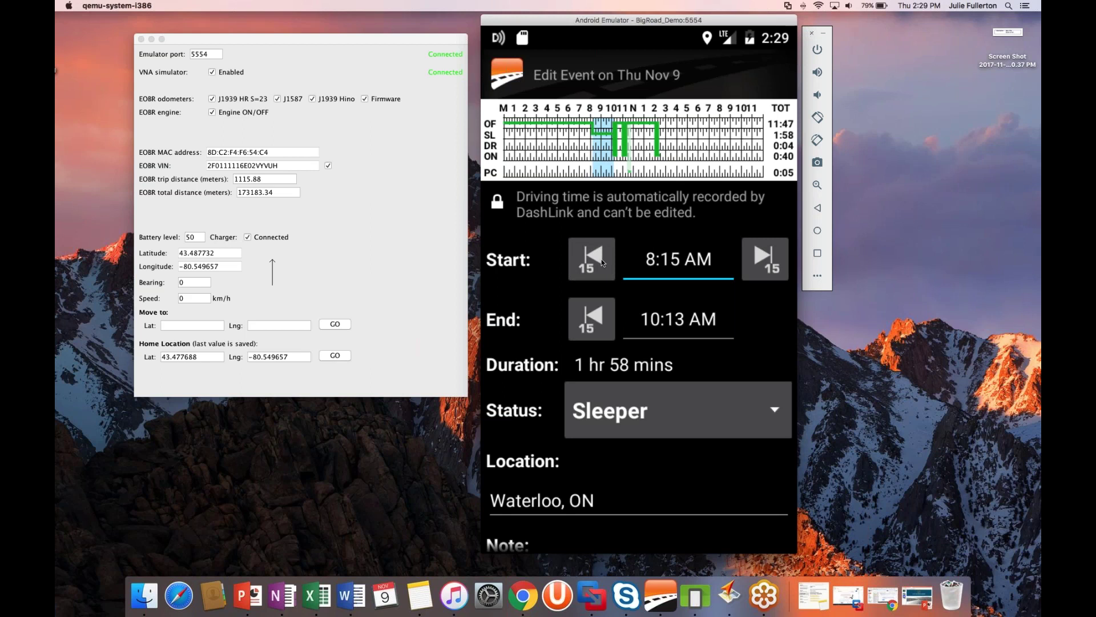
Step: Set the Sleeper event's start time to 8:43 AM using the clock picker
{"action": "left_click", "coordinate": [678, 266]}
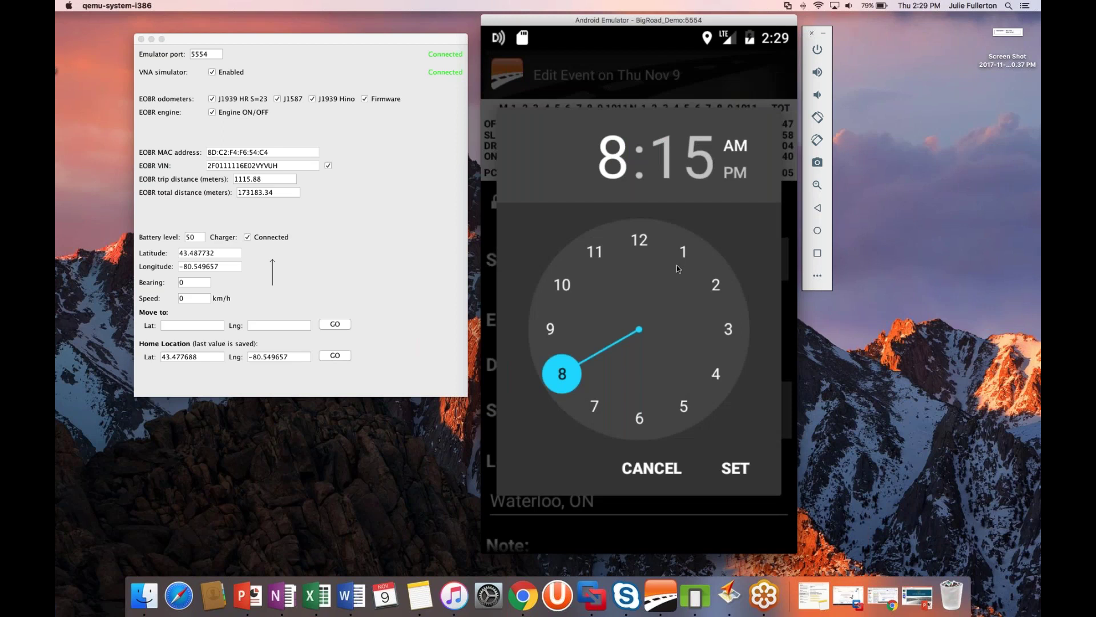
{"action": "left_click", "coordinate": [553, 367]}
{"action": "left_click", "coordinate": [553, 367]}
{"action": "left_click_drag", "start_coordinate": [553, 368], "coordinate": [553, 352]}
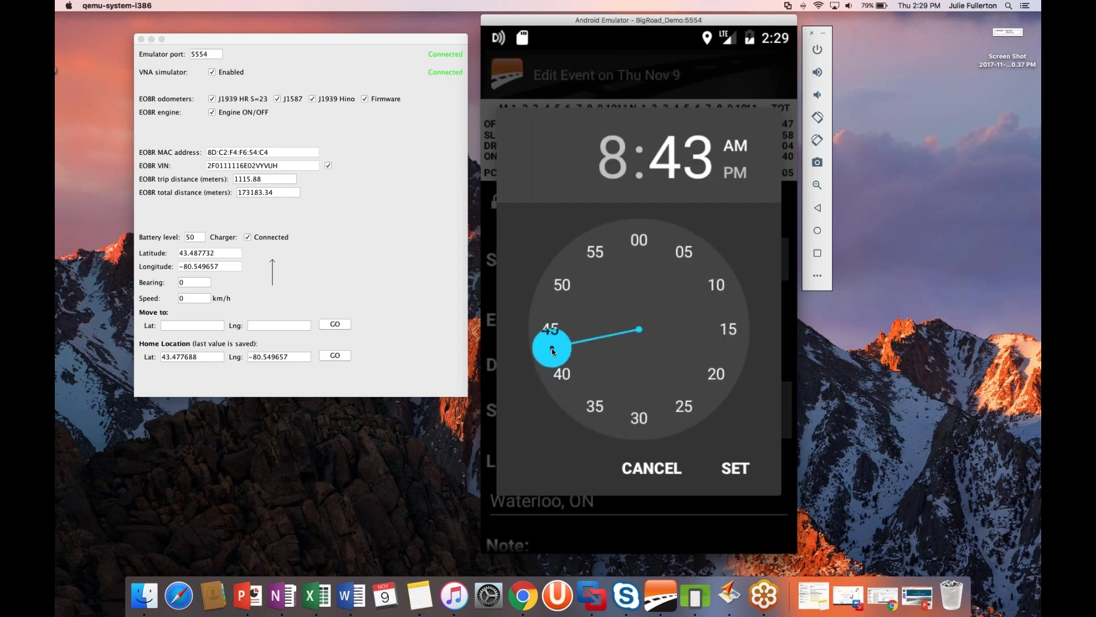
{"action": "left_click", "coordinate": [734, 472]}
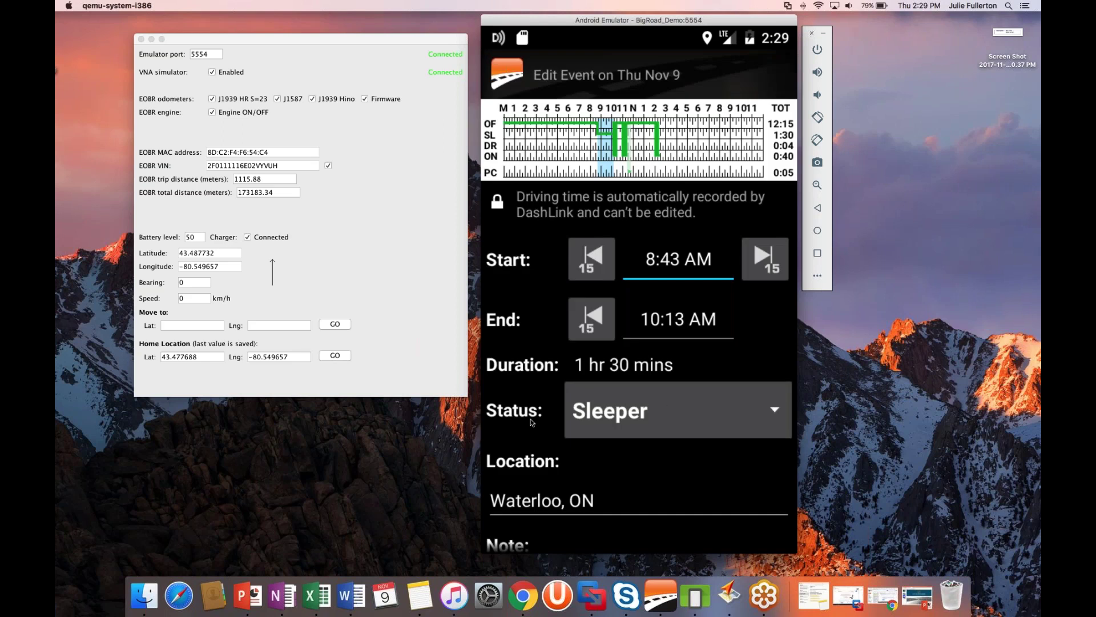
Step: Change the Sleeper event's status to On Duty and save the edited event
{"action": "left_click", "coordinate": [755, 420]}
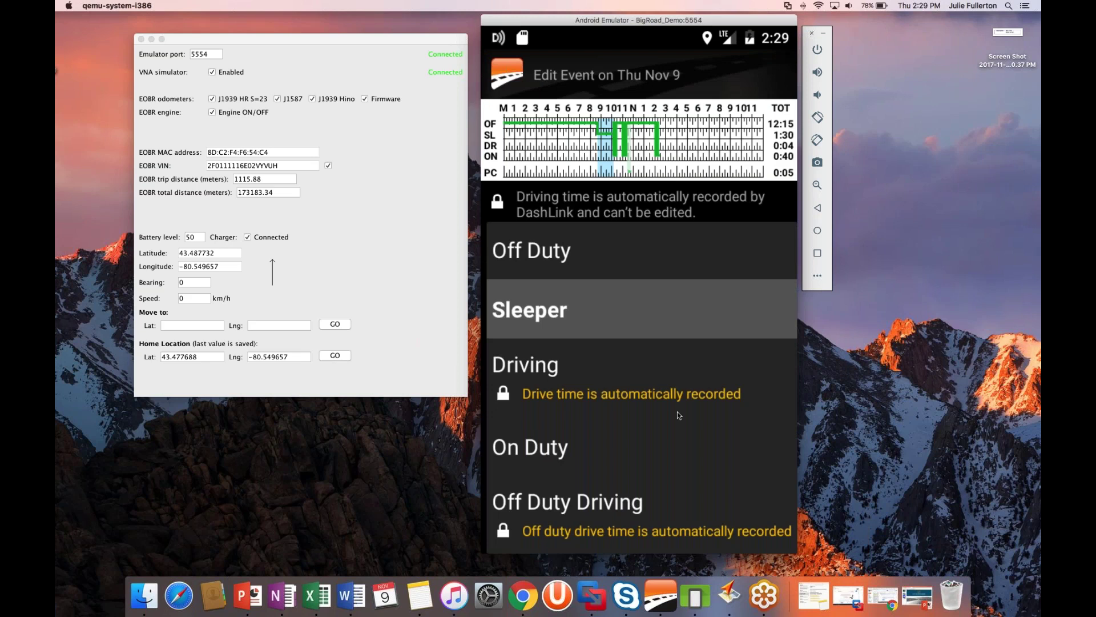
{"action": "left_click", "coordinate": [522, 459]}
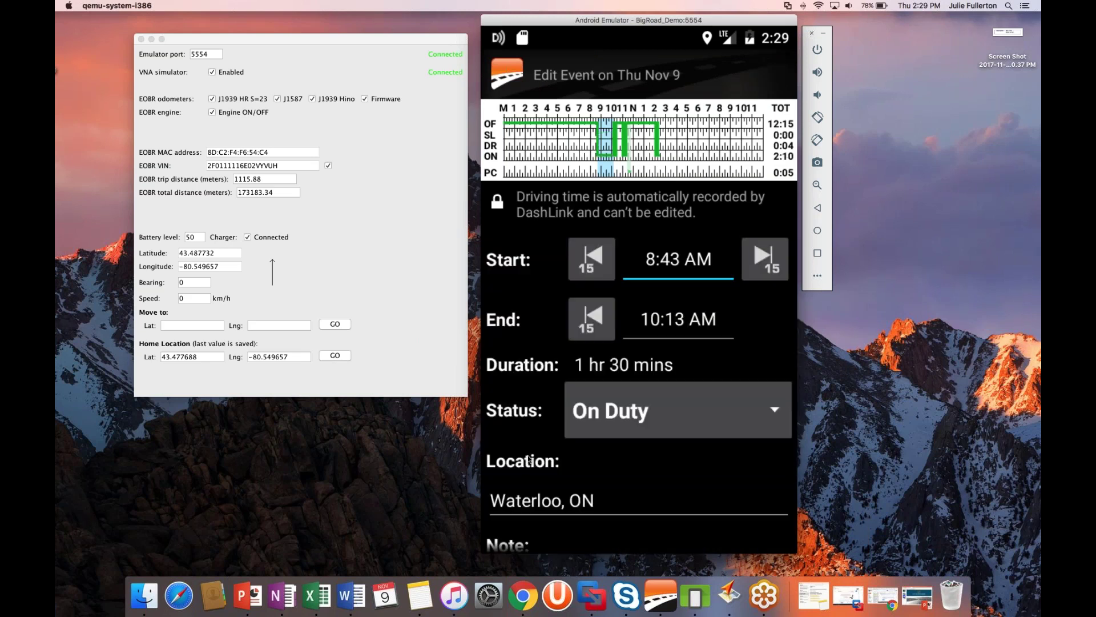
{"action": "scroll", "coordinate": [697, 374], "scroll_direction": "down", "scroll_amount": 2}
{"action": "scroll", "coordinate": [697, 371], "scroll_direction": "down", "scroll_amount": 1}
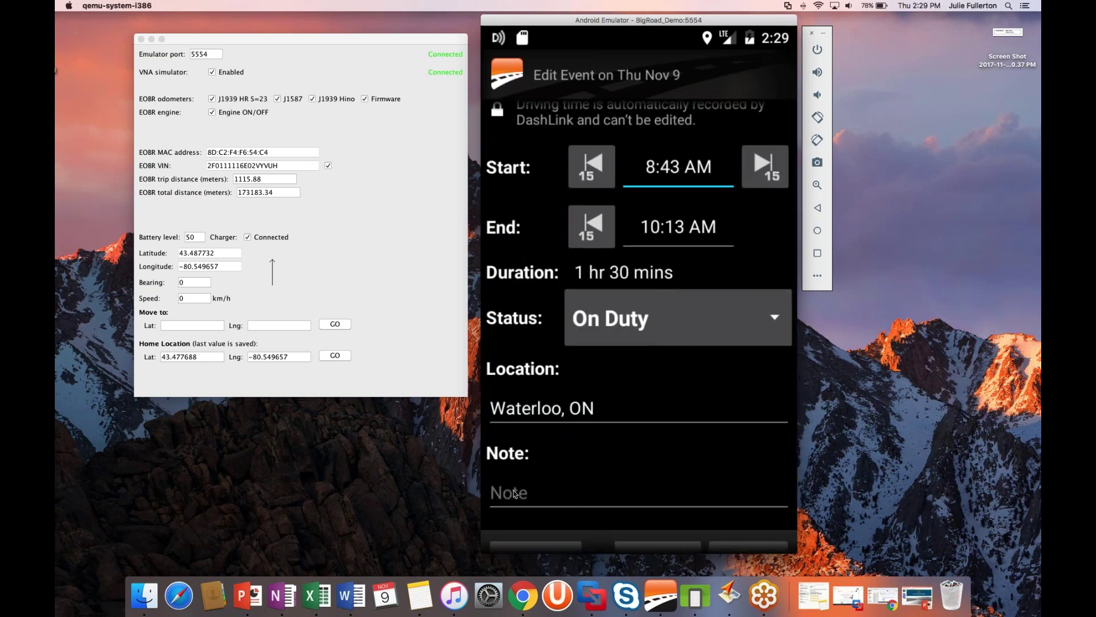
{"action": "scroll", "coordinate": [615, 481], "scroll_direction": "down", "scroll_amount": 1}
{"action": "scroll", "coordinate": [759, 533], "scroll_direction": "up", "scroll_amount": 1}
{"action": "scroll", "coordinate": [754, 508], "scroll_direction": "down", "scroll_amount": 1}
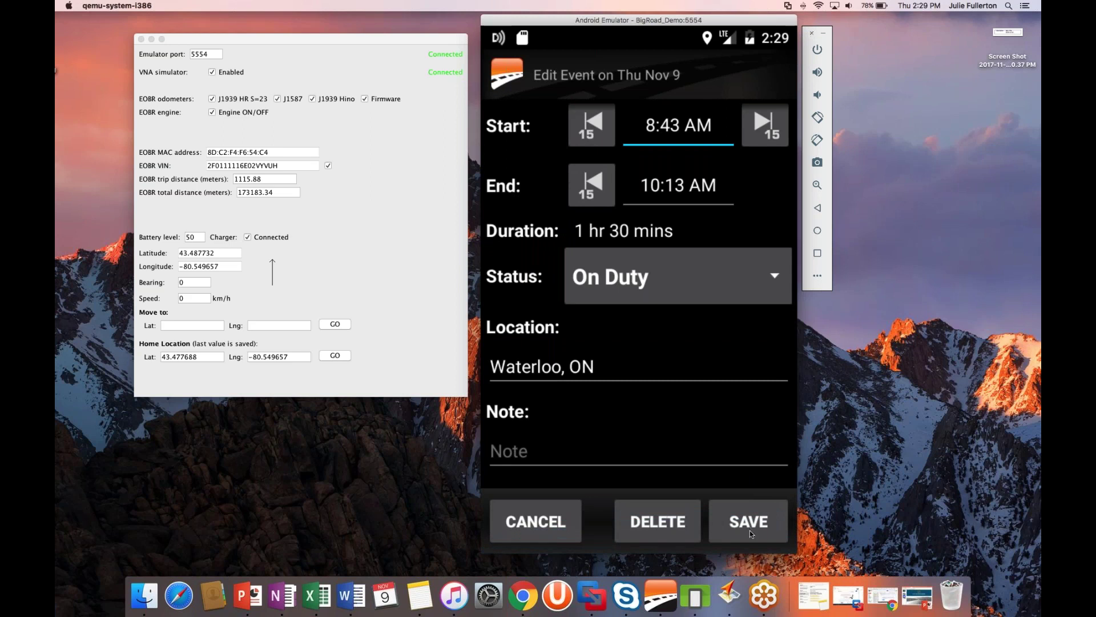
{"action": "left_click", "coordinate": [752, 529]}
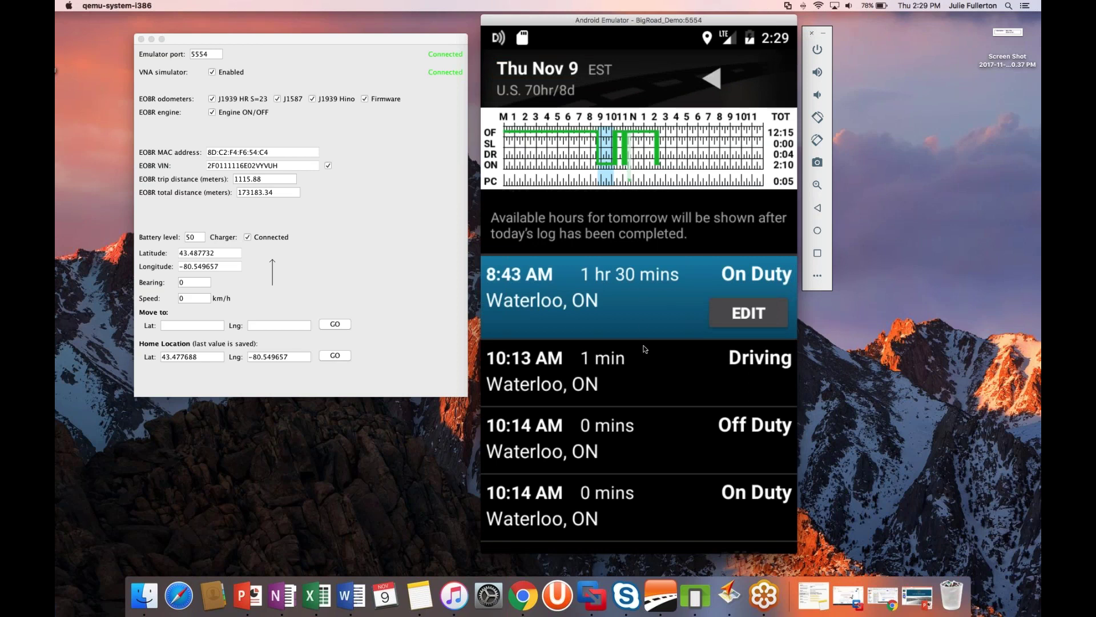
Step: Open the 10:13 AM Driving event for editing, check its status options, and save it with Driving still selected
{"action": "left_click", "coordinate": [615, 371]}
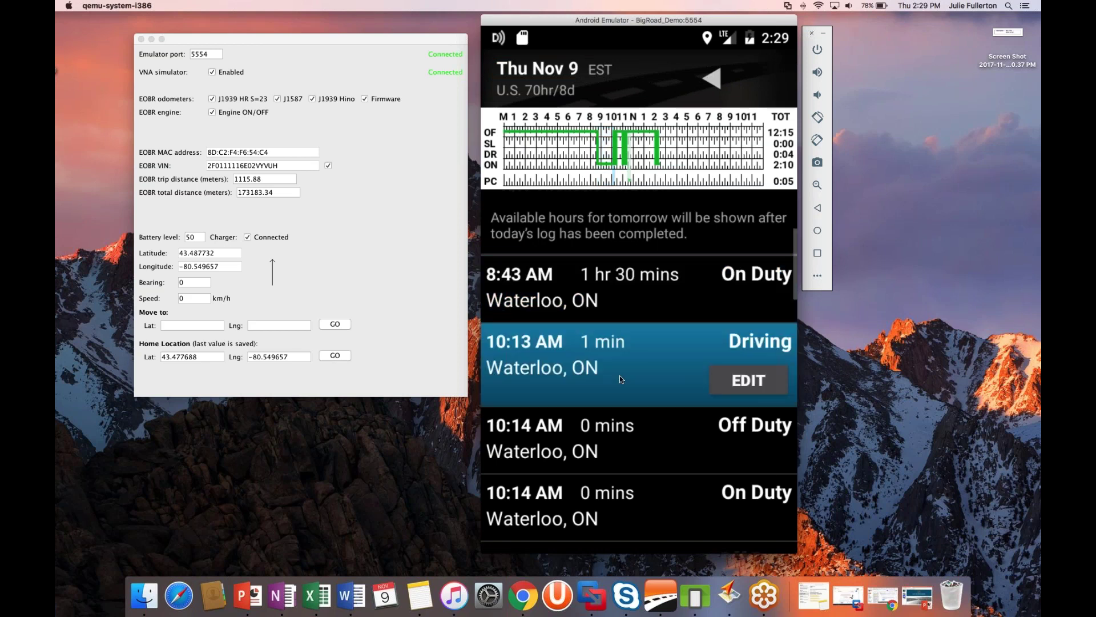
{"action": "left_click", "coordinate": [747, 386]}
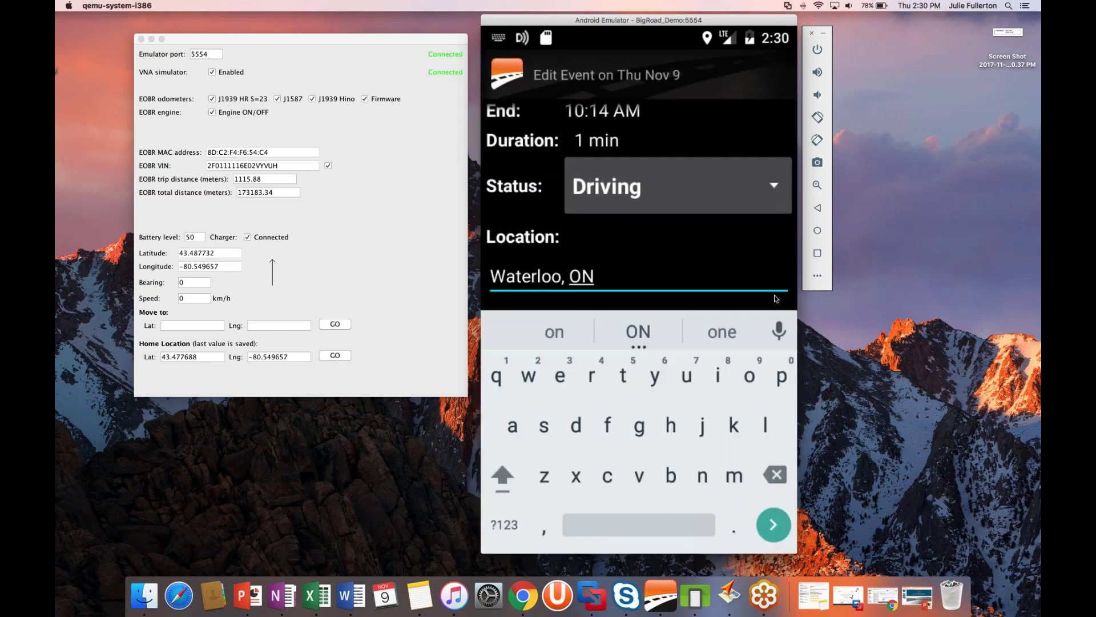
{"action": "left_click", "coordinate": [818, 208]}
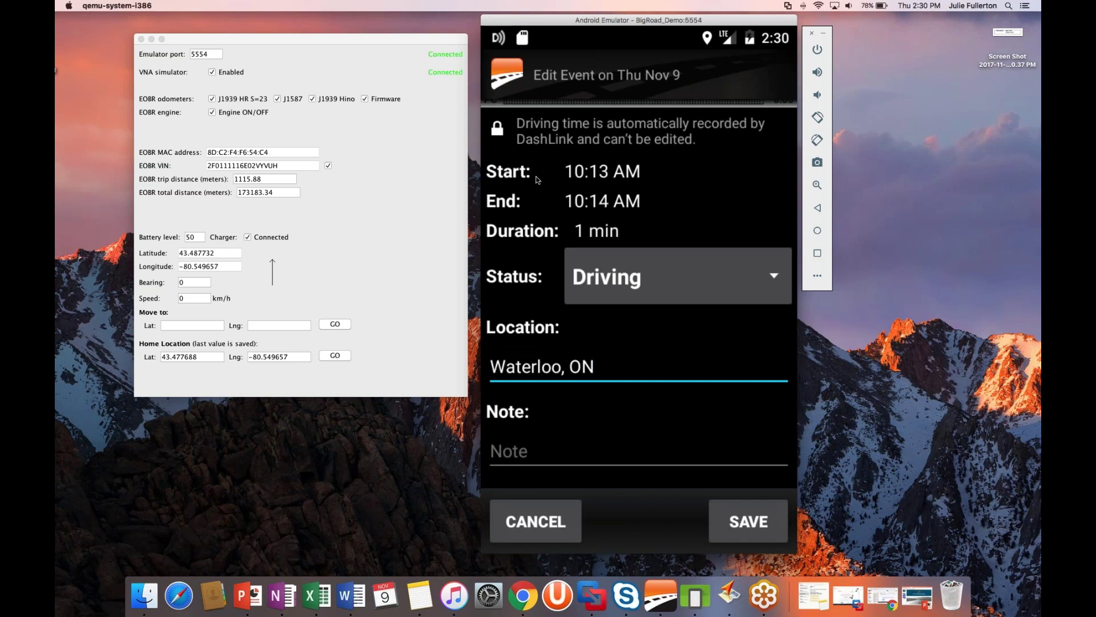
{"action": "left_click", "coordinate": [753, 287]}
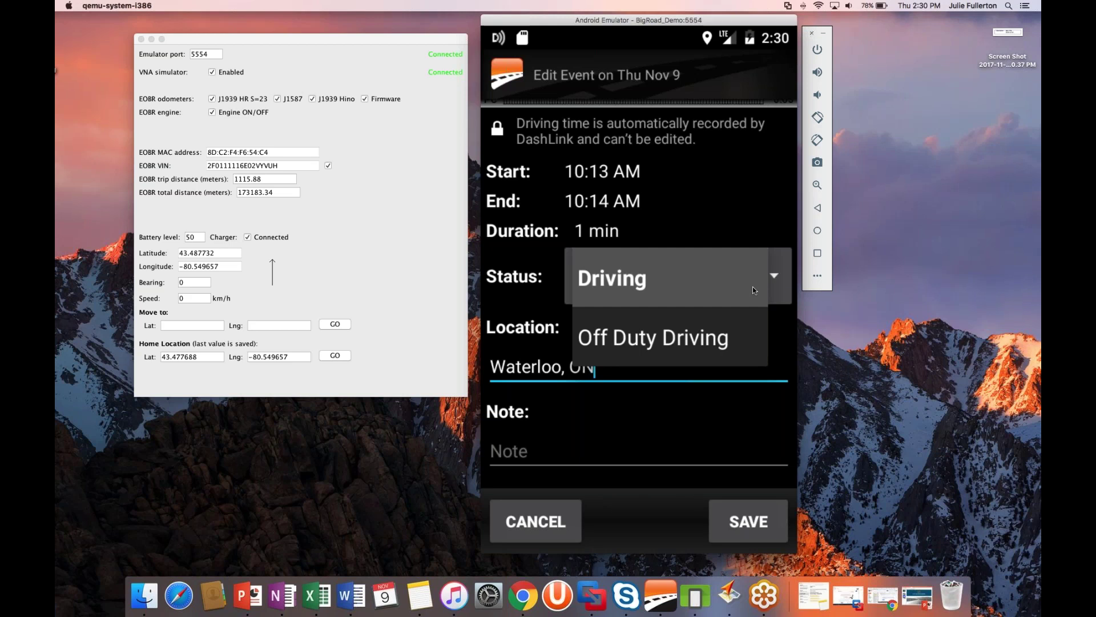
{"action": "left_click", "coordinate": [658, 291]}
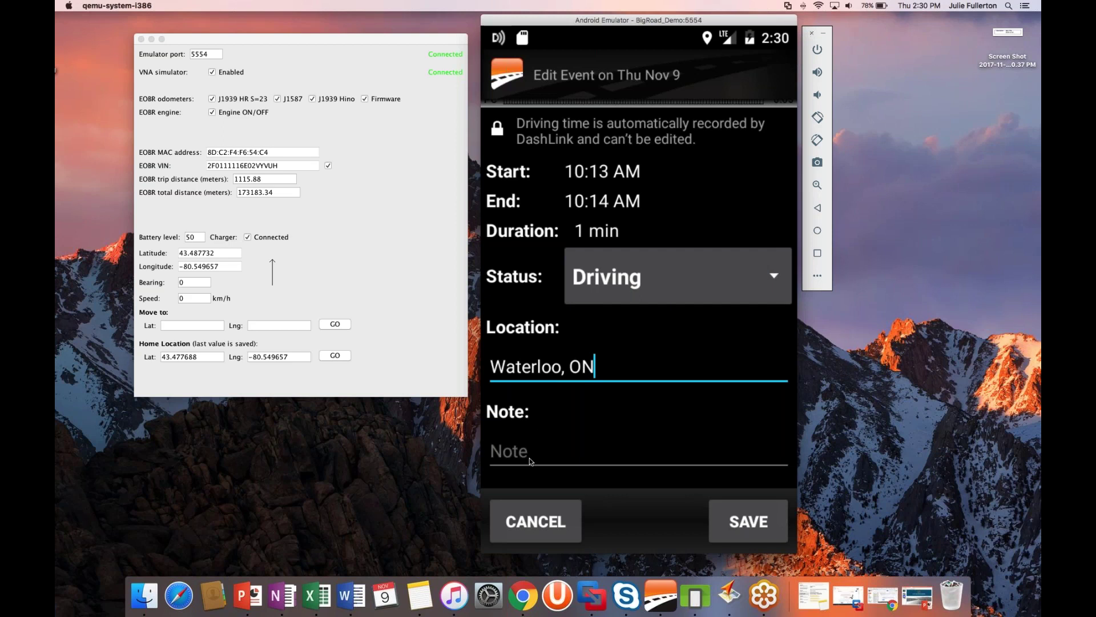
{"action": "left_click", "coordinate": [758, 520]}
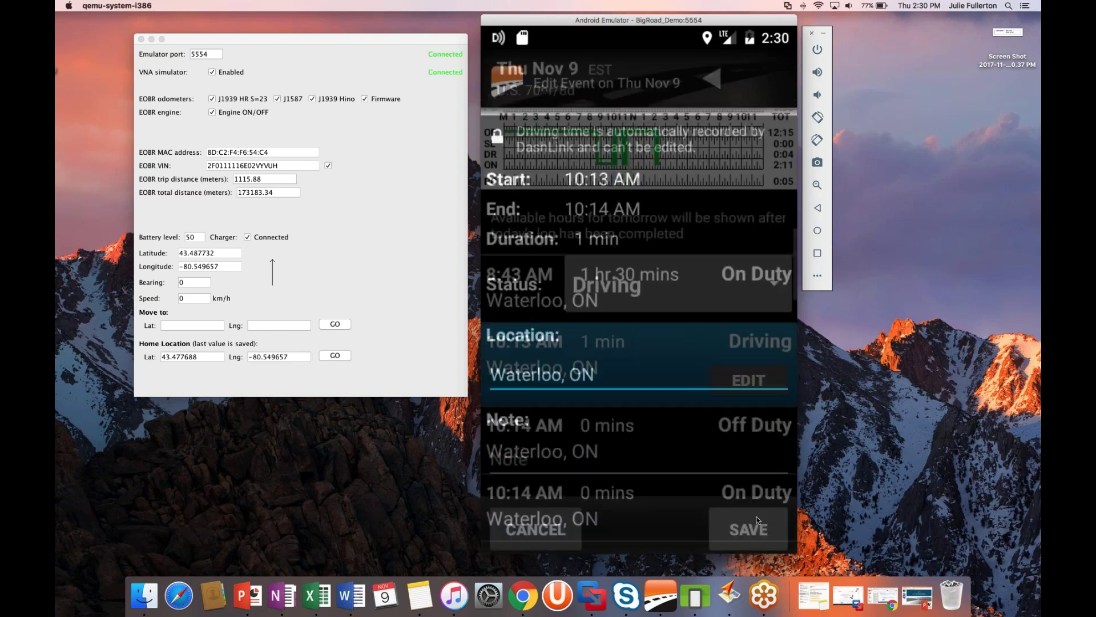
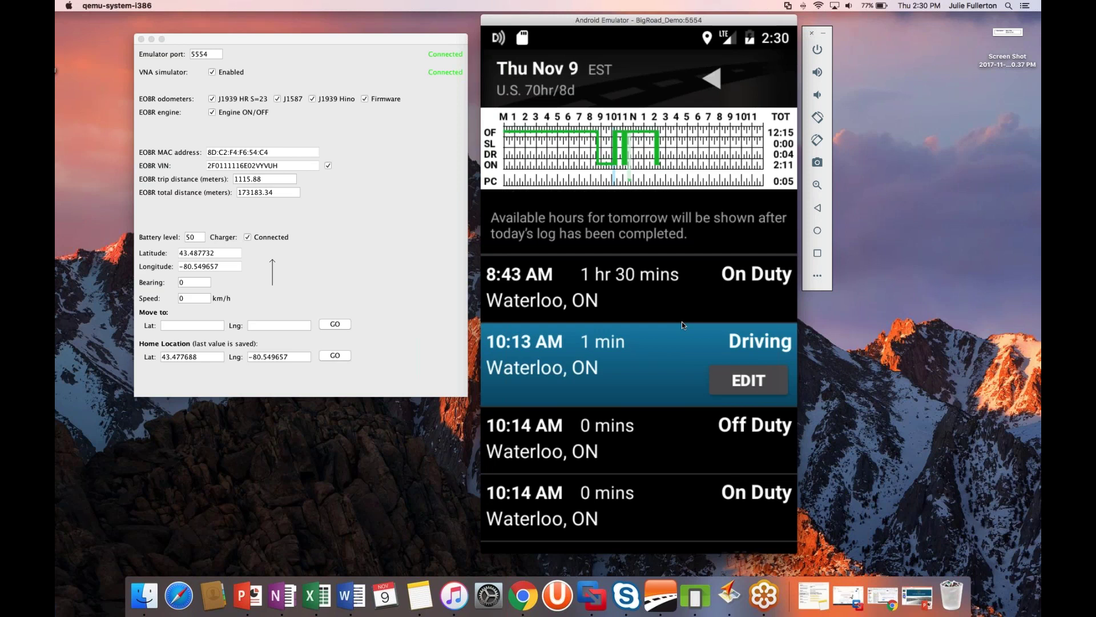
Step: Look through the remaining November 9 events and the vehicle inspection report down to the signing options
{"action": "scroll", "coordinate": [683, 322], "scroll_direction": "down", "scroll_amount": 3}
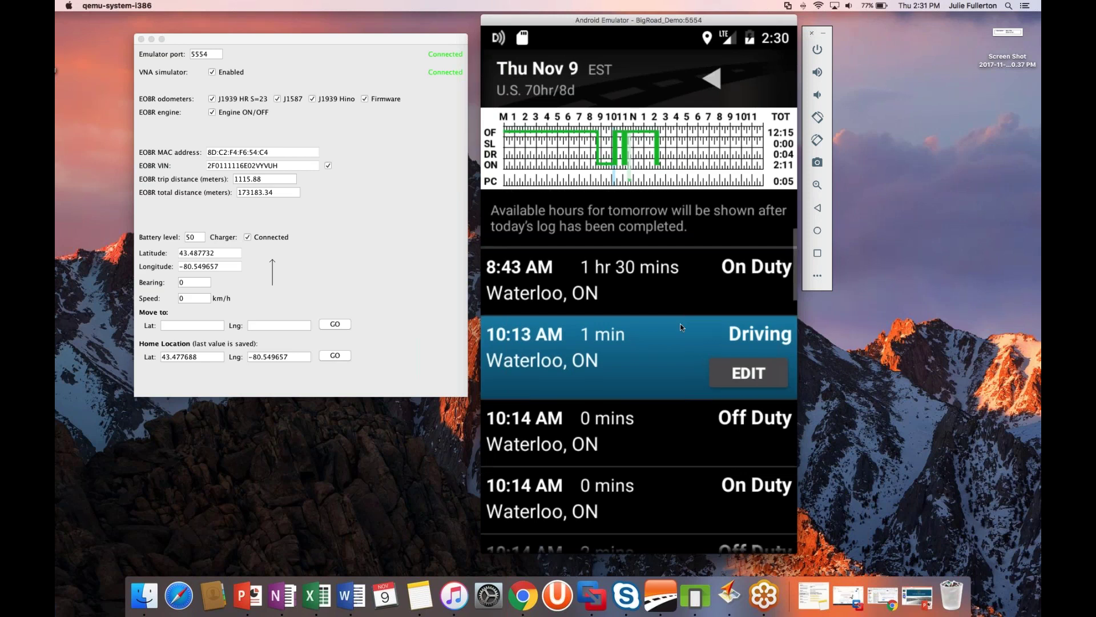
{"action": "scroll", "coordinate": [668, 392], "scroll_direction": "down", "scroll_amount": 10}
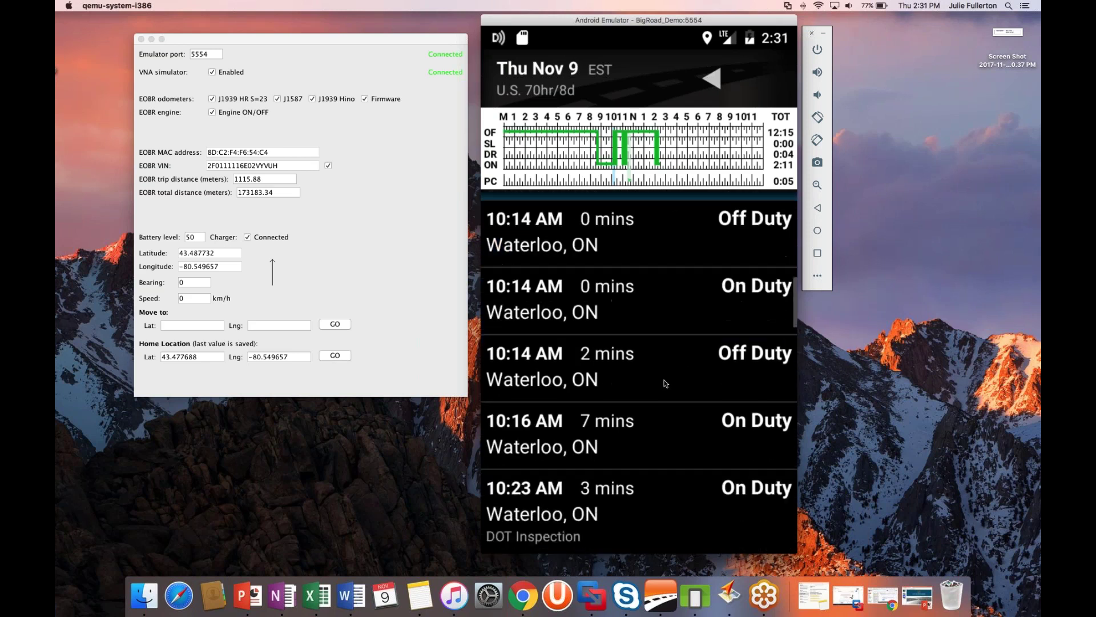
{"action": "scroll", "coordinate": [660, 440], "scroll_direction": "down", "scroll_amount": 15}
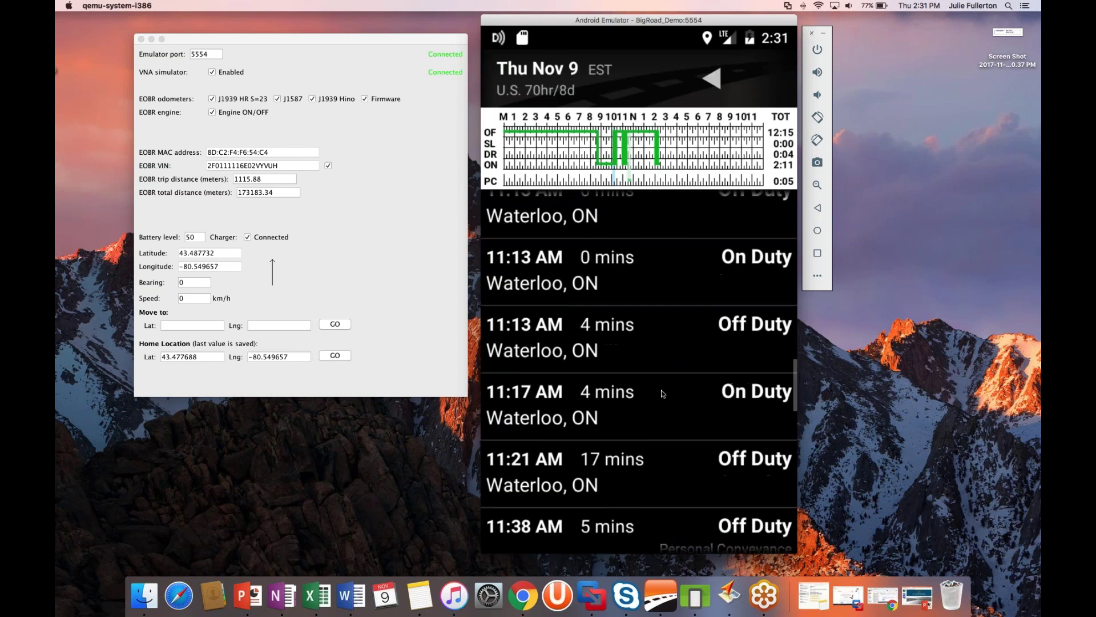
{"action": "scroll", "coordinate": [661, 460], "scroll_direction": "down", "scroll_amount": 15}
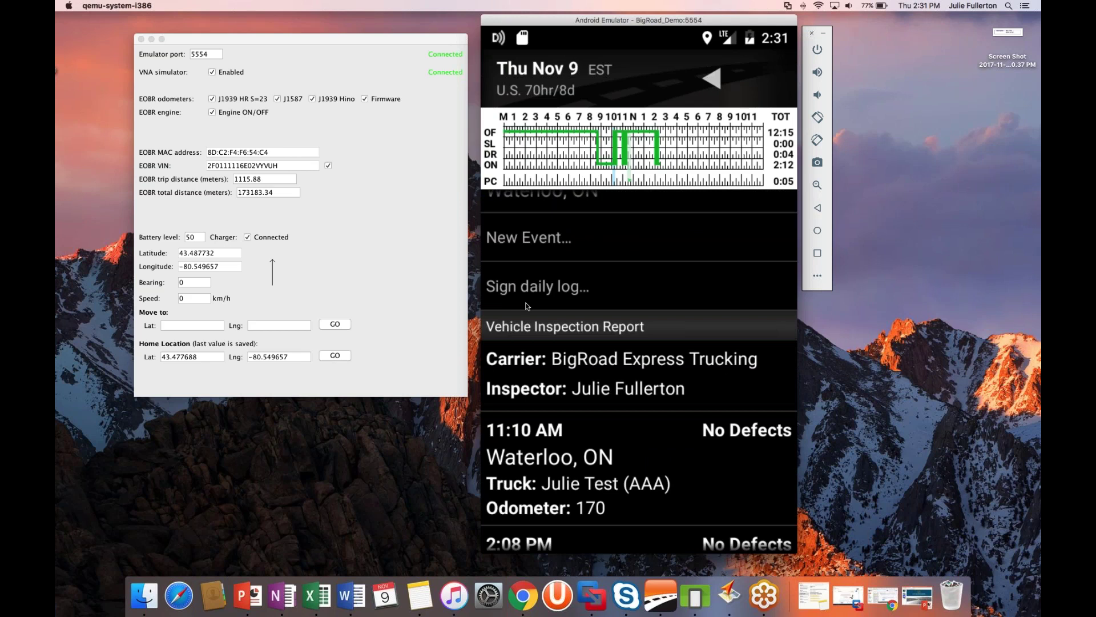
{"action": "scroll", "coordinate": [606, 349], "scroll_direction": "down", "scroll_amount": 1}
{"action": "scroll", "coordinate": [604, 348], "scroll_direction": "down", "scroll_amount": 5}
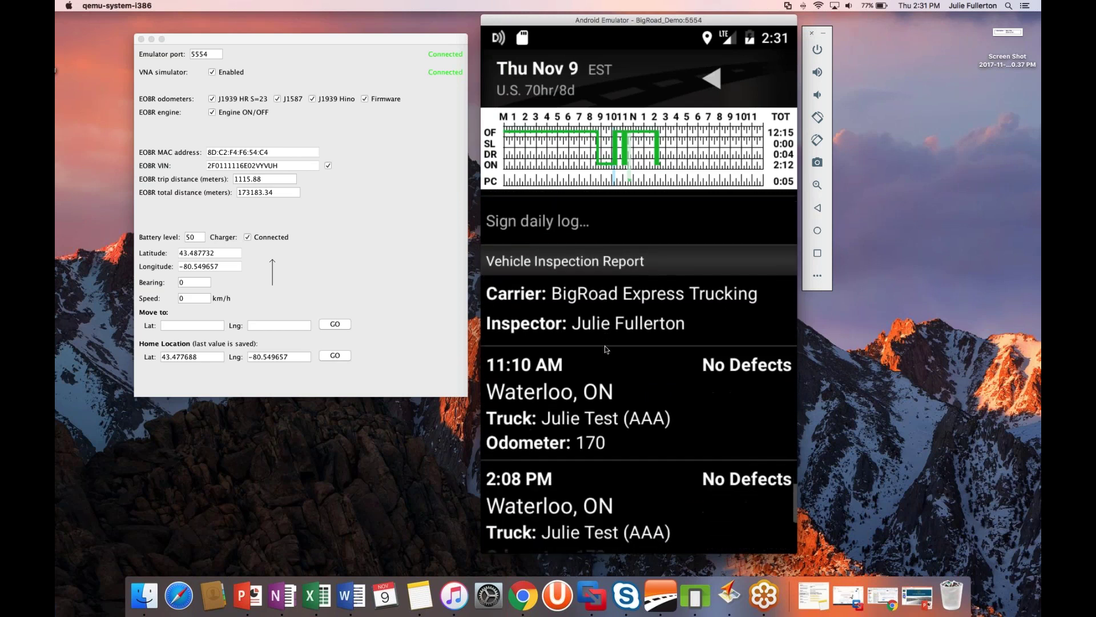
{"action": "scroll", "coordinate": [604, 351], "scroll_direction": "down", "scroll_amount": 3}
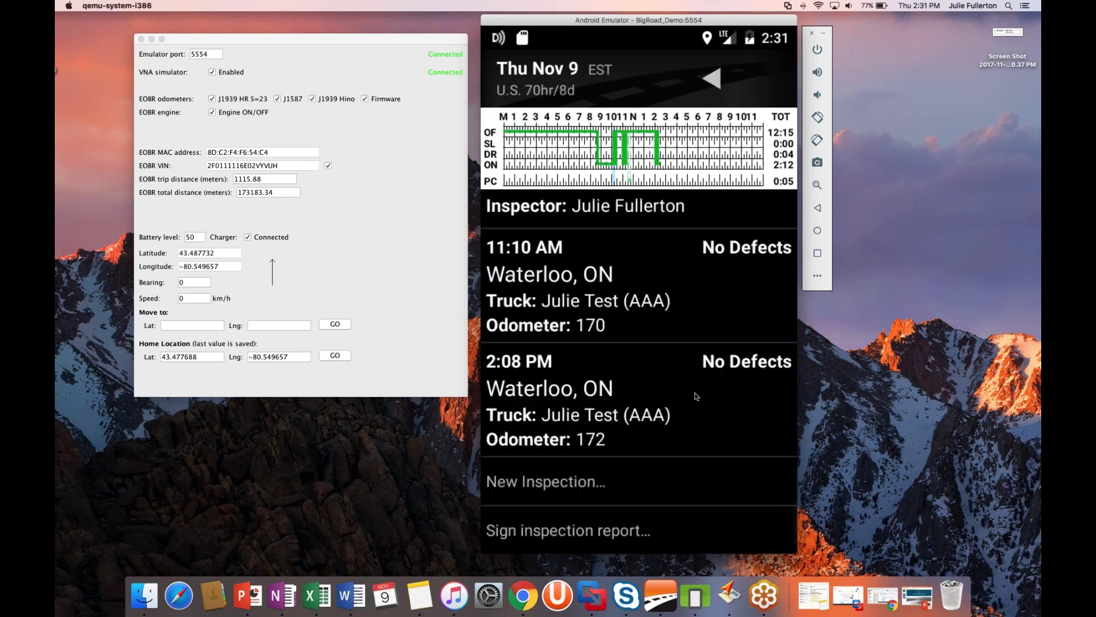
{"action": "scroll", "coordinate": [677, 403], "scroll_direction": "down", "scroll_amount": 3}
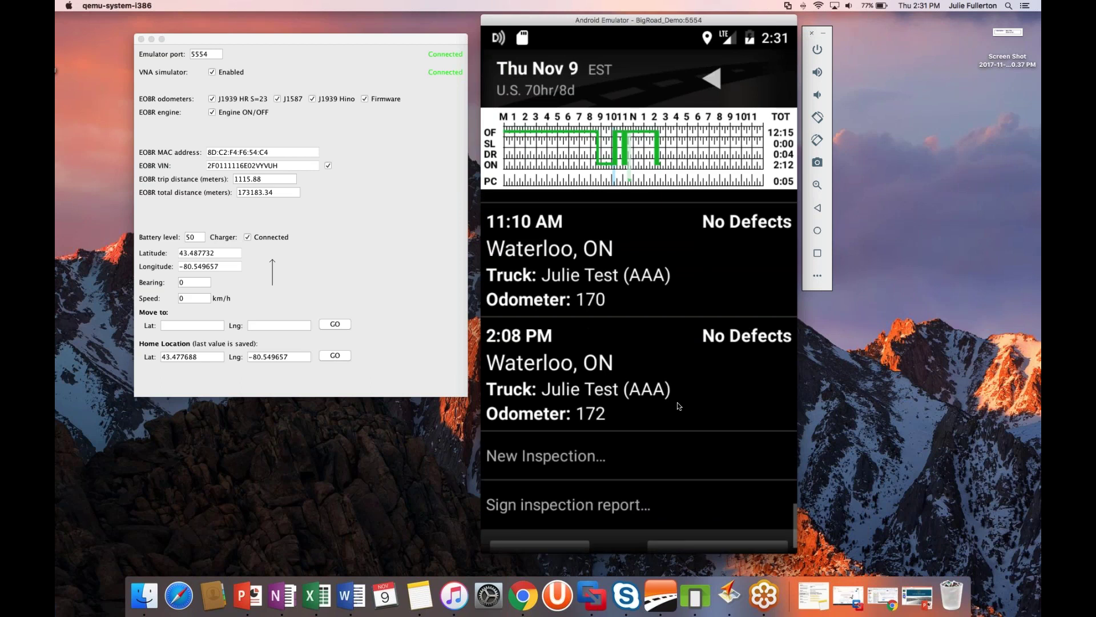
{"action": "scroll", "coordinate": [634, 389], "scroll_direction": "down", "scroll_amount": 1}
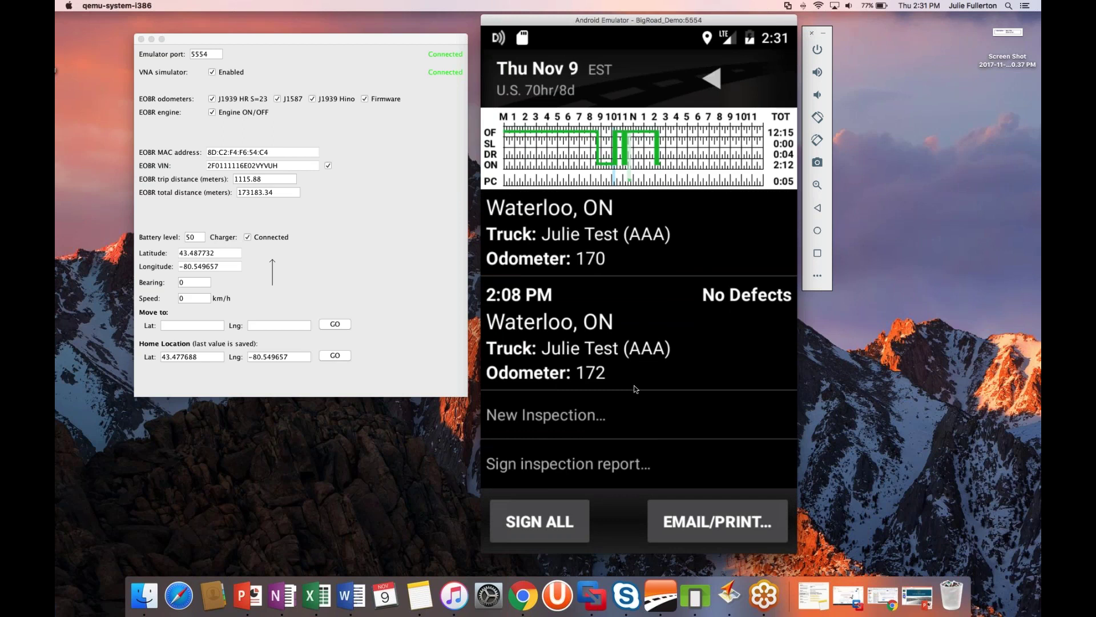
Step: Try signing all of today's log while on duty, cancel it, and change the duty status to Off Duty from the home screen
{"action": "left_click", "coordinate": [549, 535]}
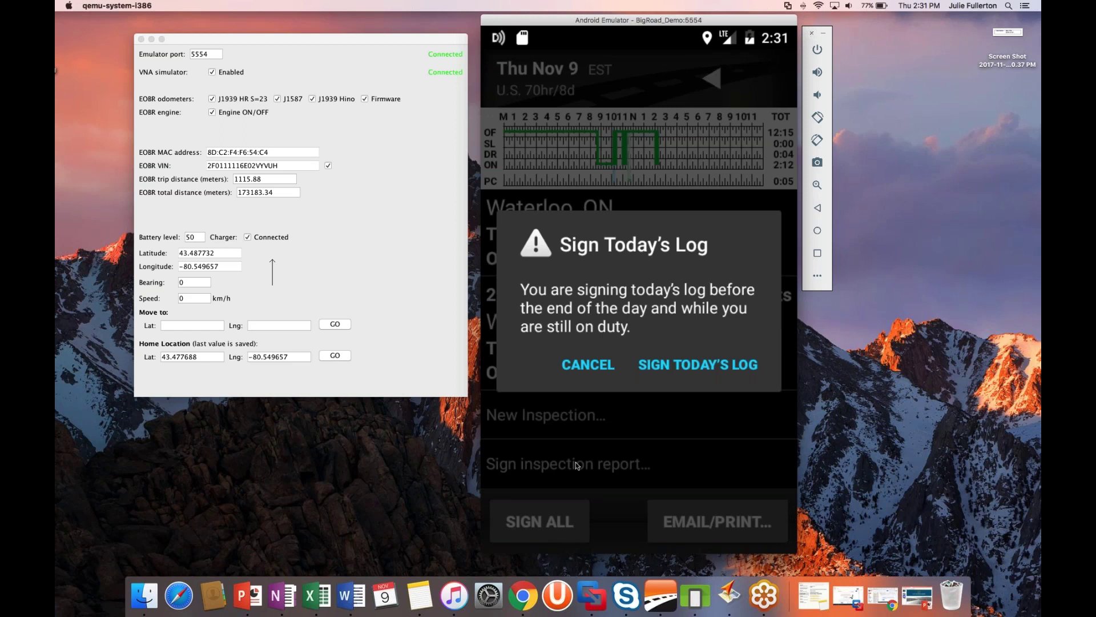
{"action": "left_click", "coordinate": [591, 362]}
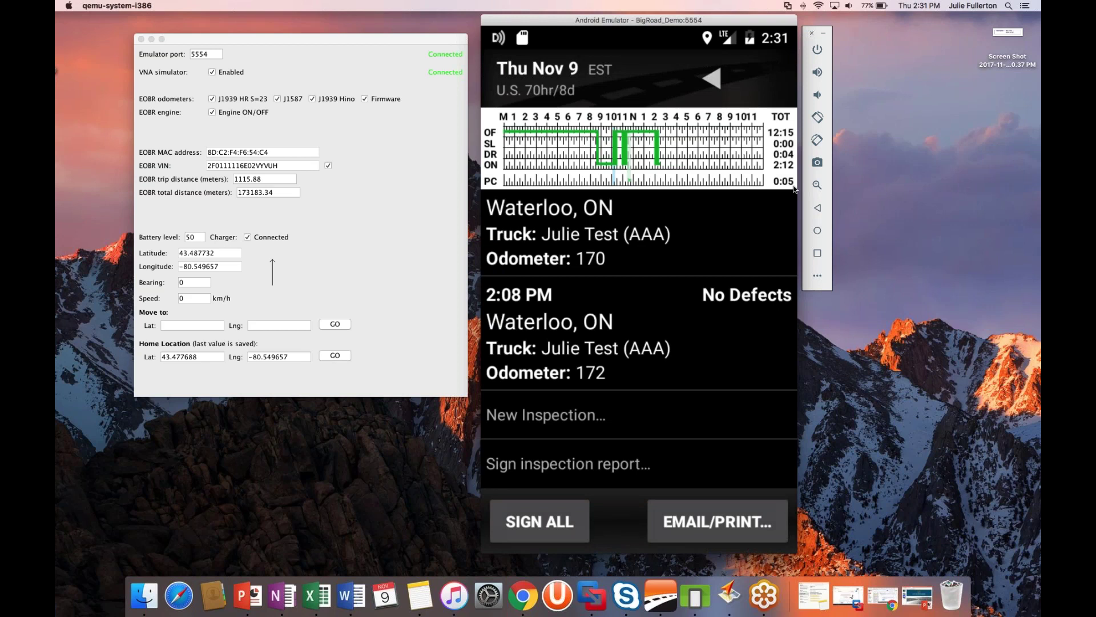
{"action": "left_click", "coordinate": [823, 208]}
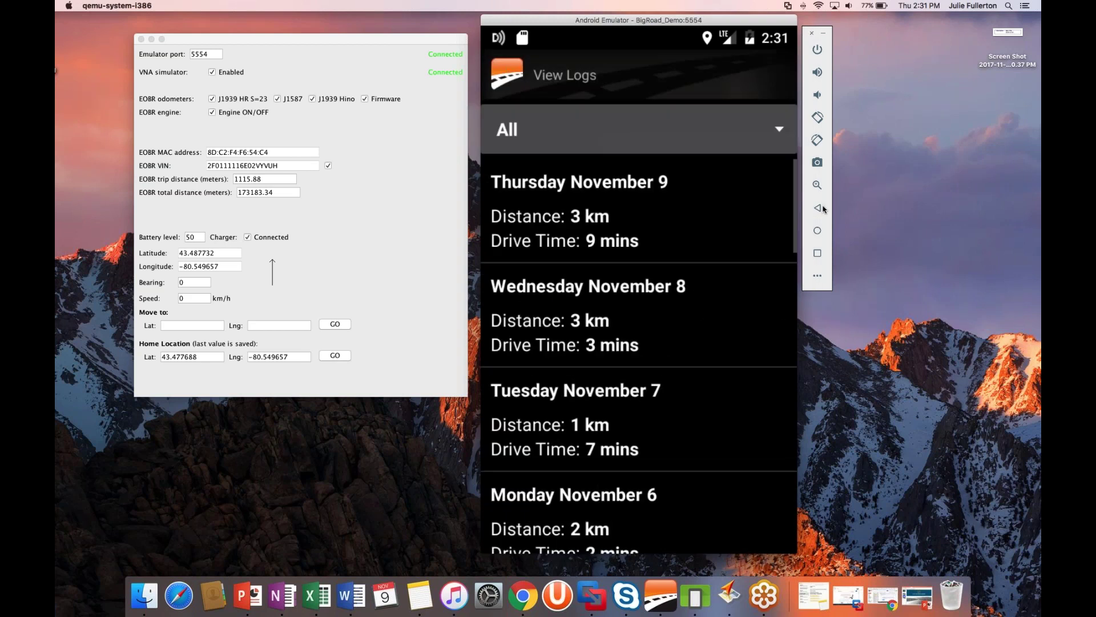
{"action": "left_click", "coordinate": [823, 208]}
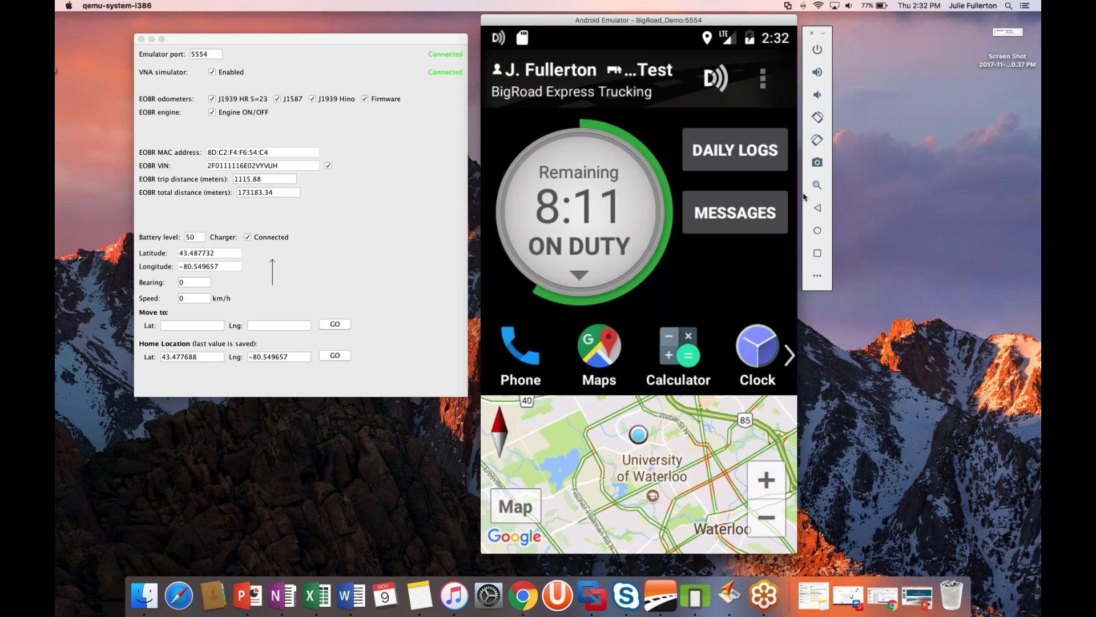
{"action": "left_click", "coordinate": [584, 271]}
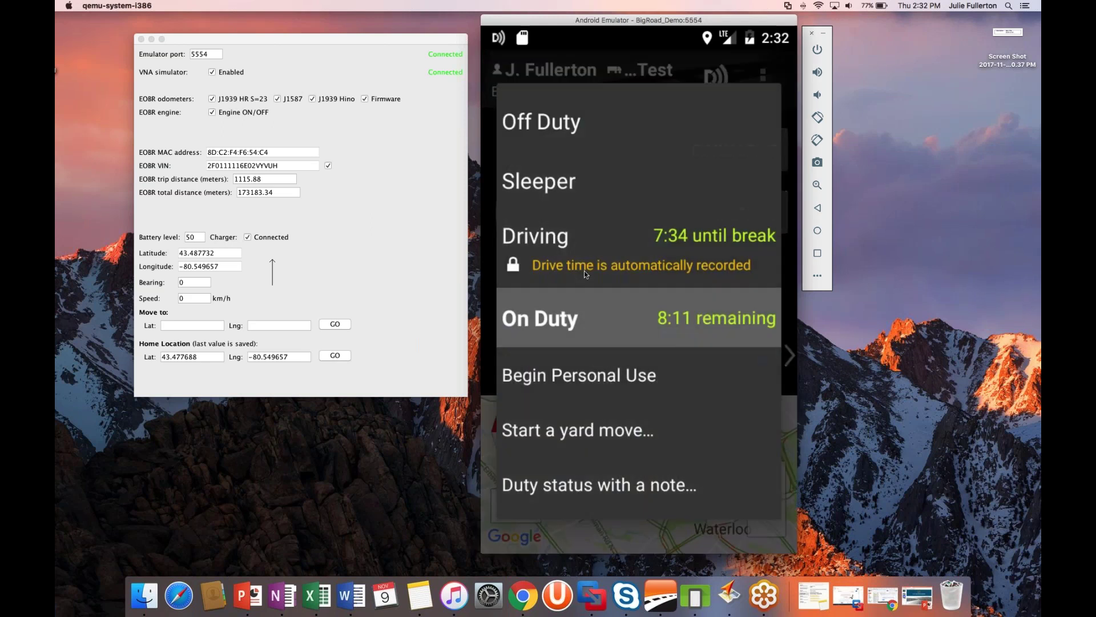
{"action": "left_click", "coordinate": [541, 133]}
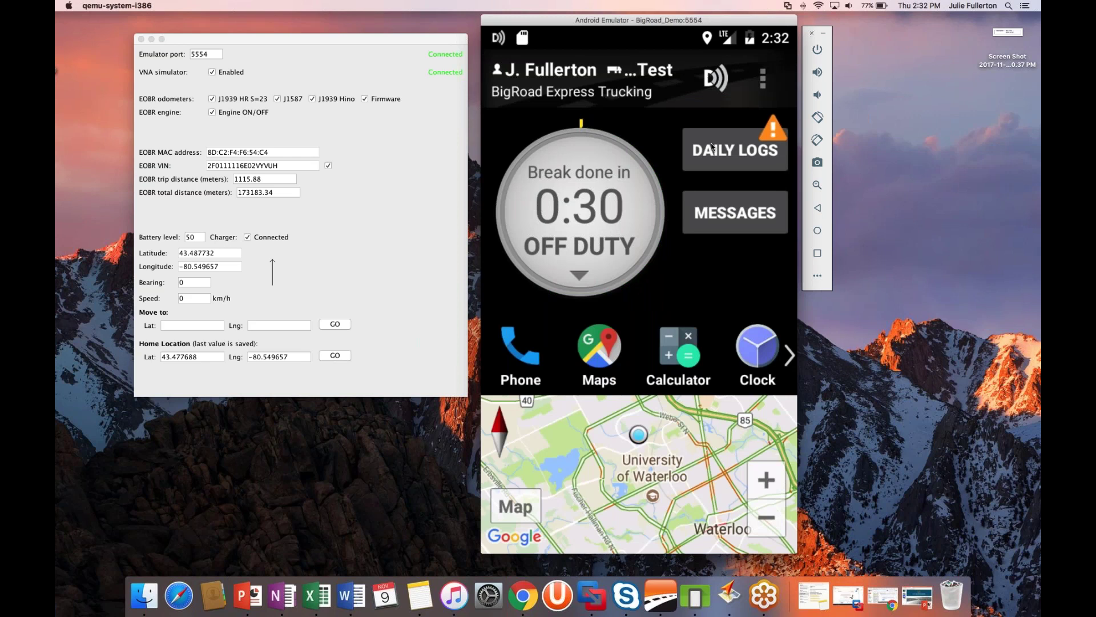
Step: Open the Thursday November 9 log from the daily logs
{"action": "left_click", "coordinate": [728, 163]}
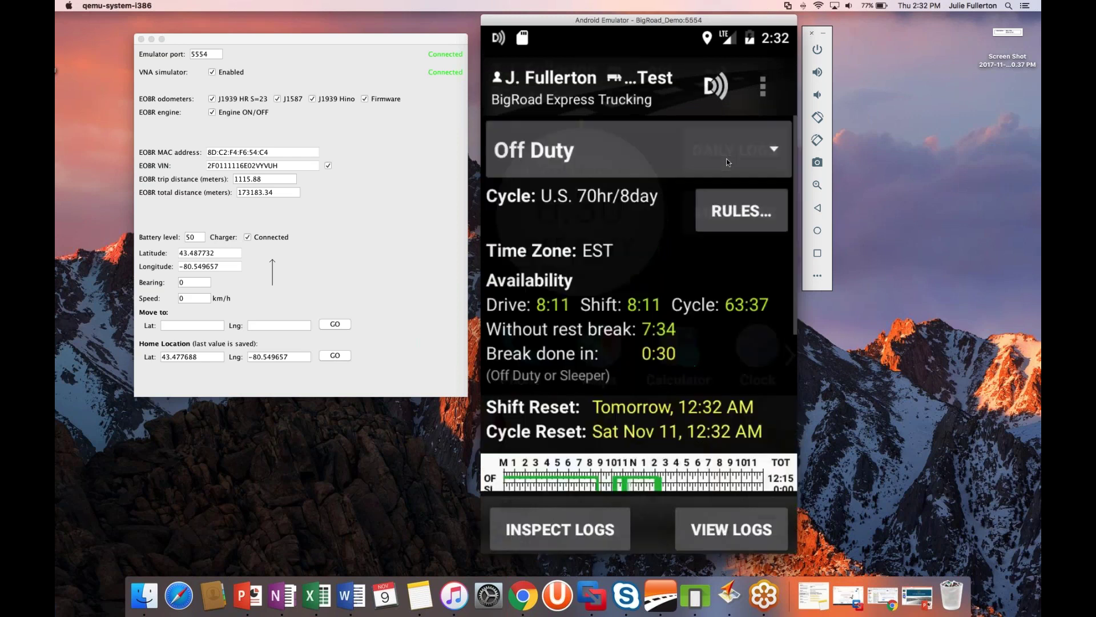
{"action": "left_click", "coordinate": [724, 533]}
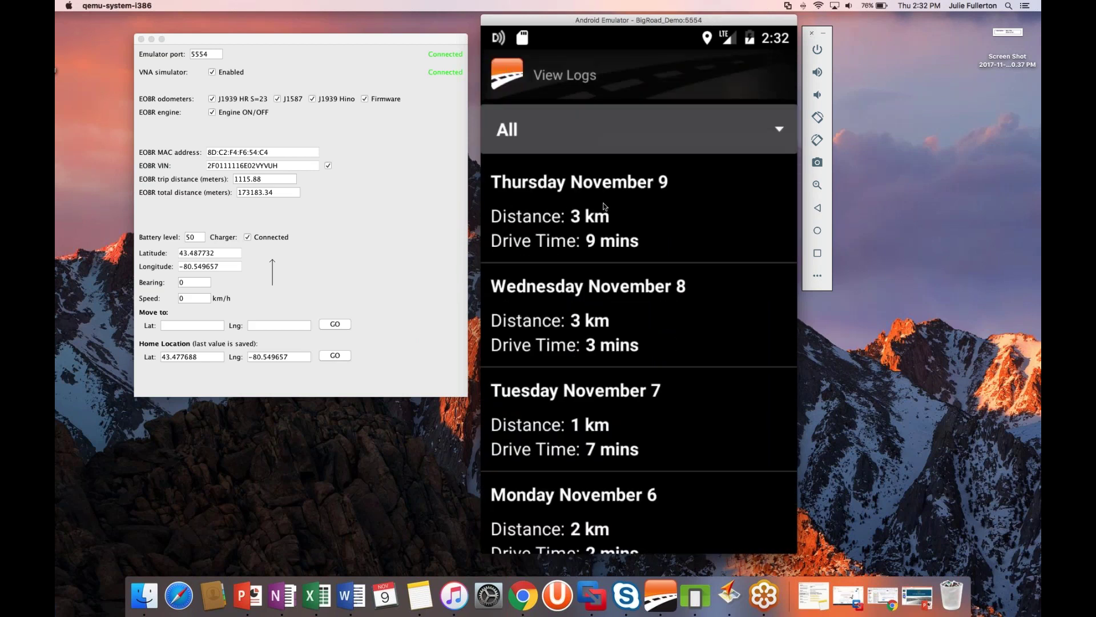
{"action": "left_click", "coordinate": [549, 203]}
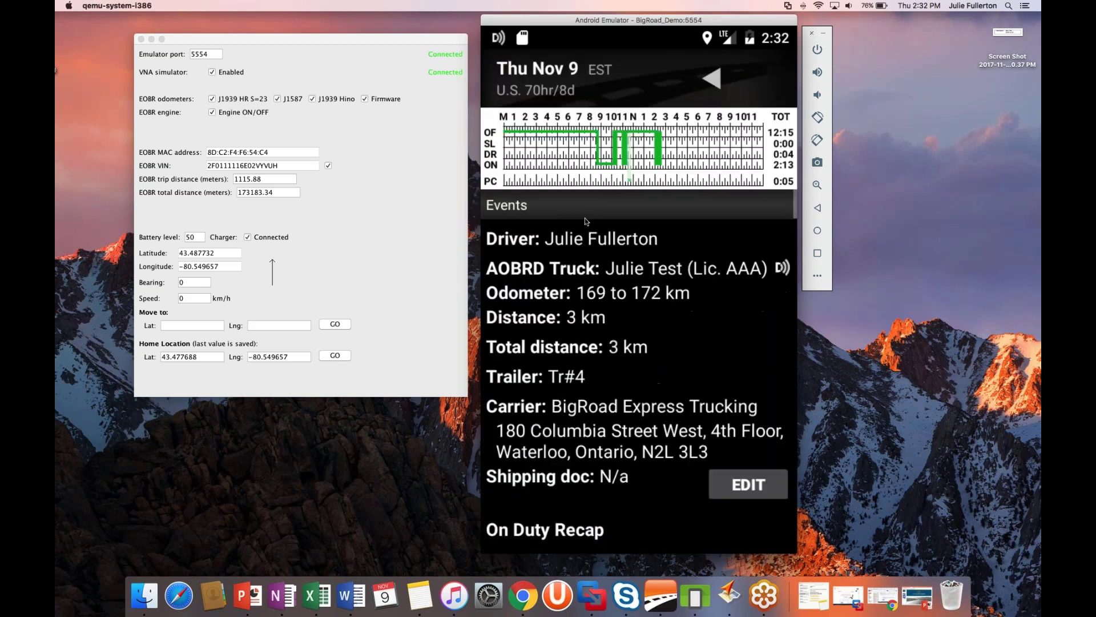
Step: Sign both the November 9 daily log and its vehicle inspection report at once, and review the signatures
{"action": "left_click_drag", "start_coordinate": [628, 428], "coordinate": [636, 266]}
{"action": "left_click_drag", "start_coordinate": [628, 408], "coordinate": [640, 274]}
{"action": "left_click_drag", "start_coordinate": [630, 365], "coordinate": [629, 266]}
{"action": "left_click_drag", "start_coordinate": [616, 463], "coordinate": [628, 274]}
{"action": "left_click_drag", "start_coordinate": [591, 394], "coordinate": [632, 234]}
{"action": "left_click_drag", "start_coordinate": [645, 382], "coordinate": [658, 242]}
{"action": "left_click_drag", "start_coordinate": [630, 372], "coordinate": [635, 252]}
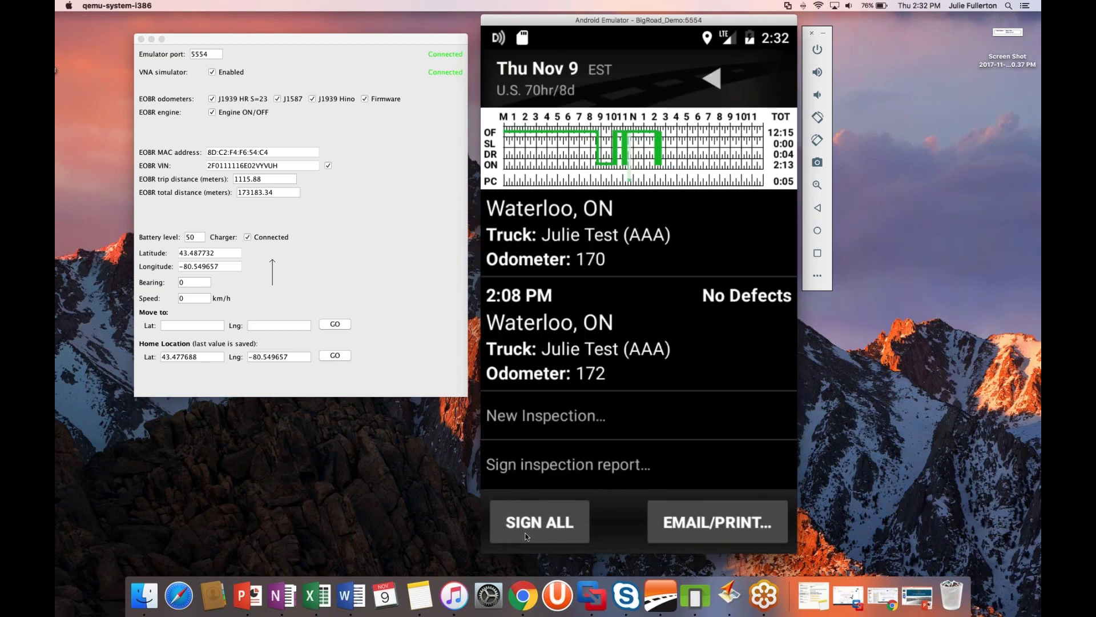
{"action": "left_click", "coordinate": [547, 535]}
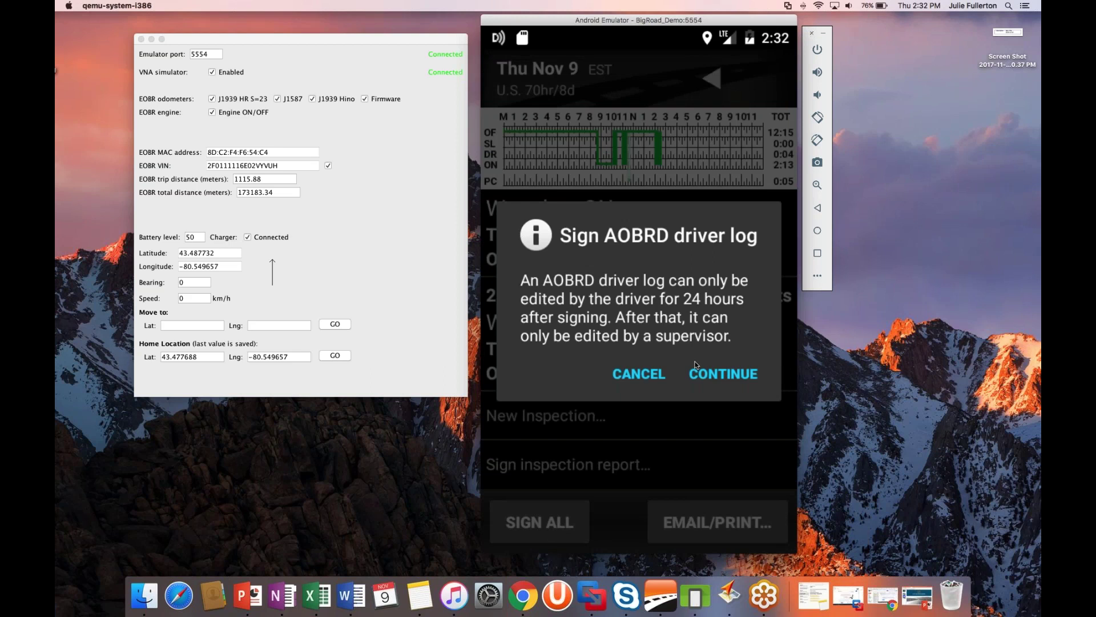
{"action": "left_click", "coordinate": [707, 375]}
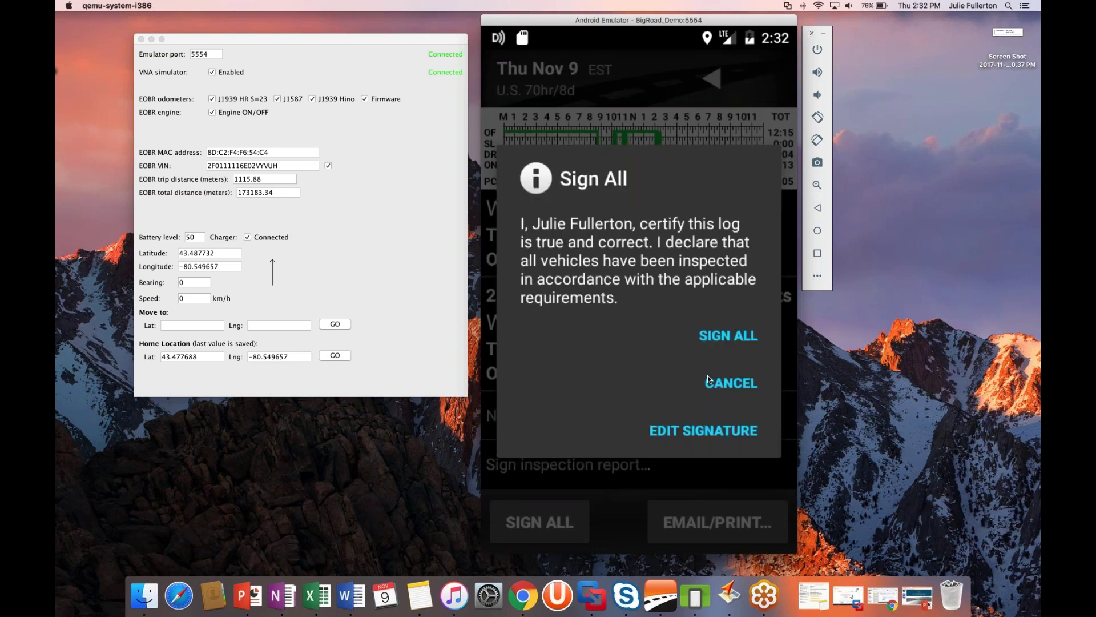
{"action": "left_click", "coordinate": [718, 340]}
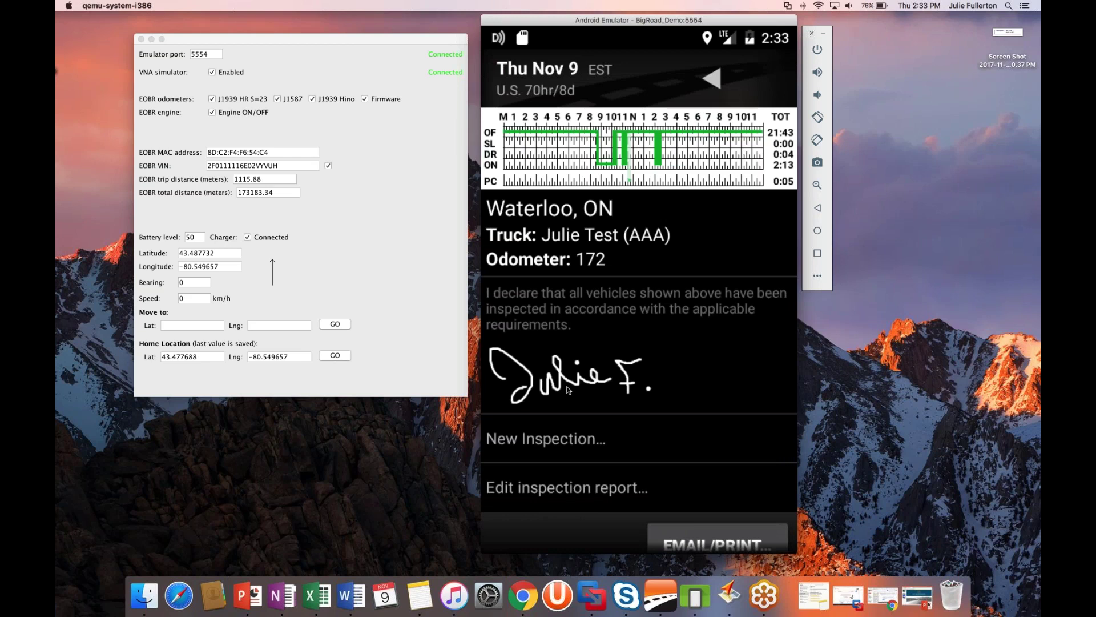
{"action": "scroll", "coordinate": [568, 390], "scroll_direction": "up", "scroll_amount": 3}
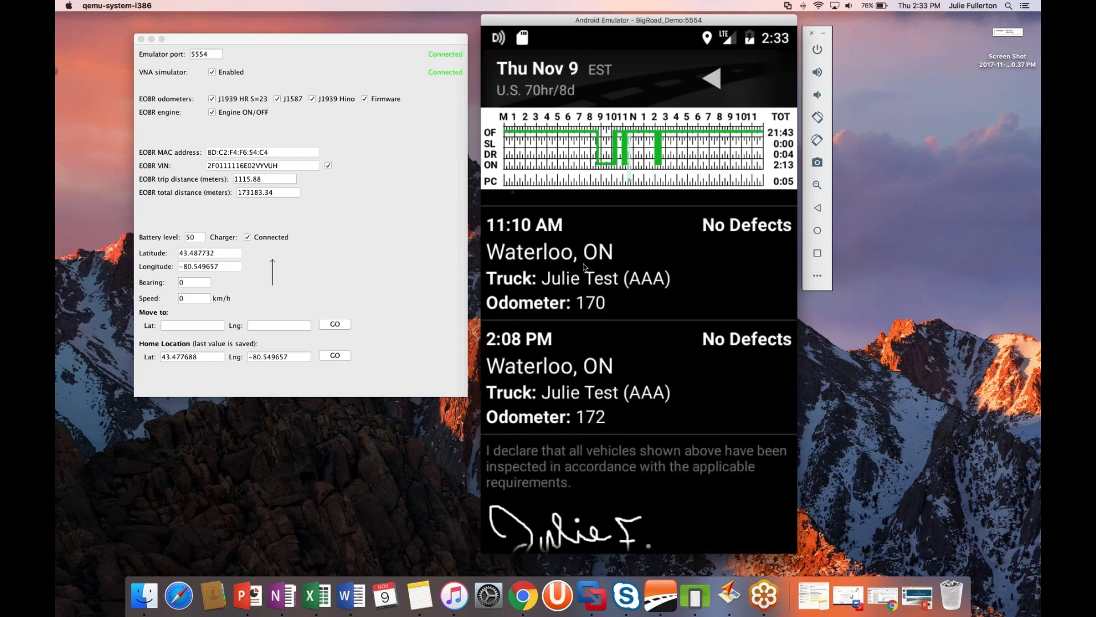
{"action": "scroll", "coordinate": [584, 289], "scroll_direction": "up", "scroll_amount": 5}
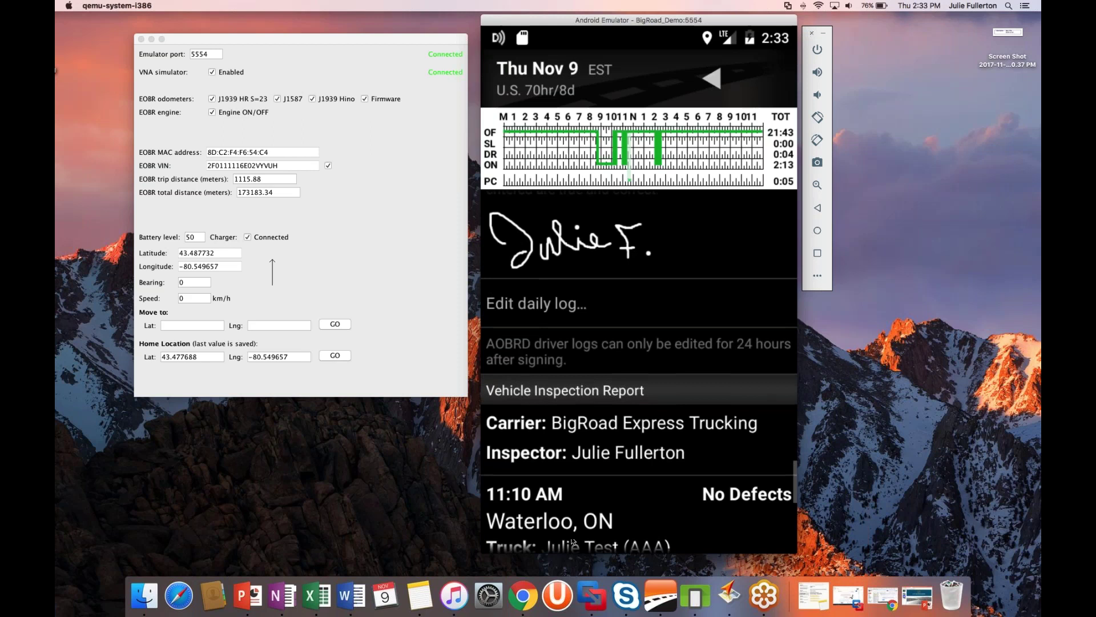
Step: Review the certification signature on the November 9 log and return to the home screen
{"action": "scroll", "coordinate": [589, 405], "scroll_direction": "up", "scroll_amount": 3}
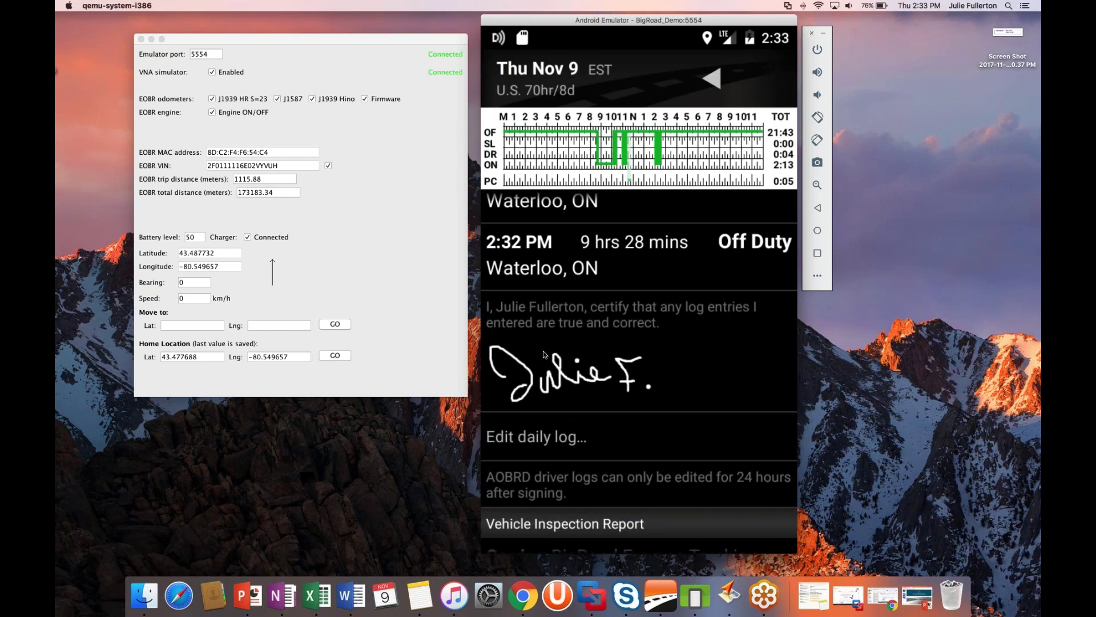
{"action": "left_click", "coordinate": [818, 209]}
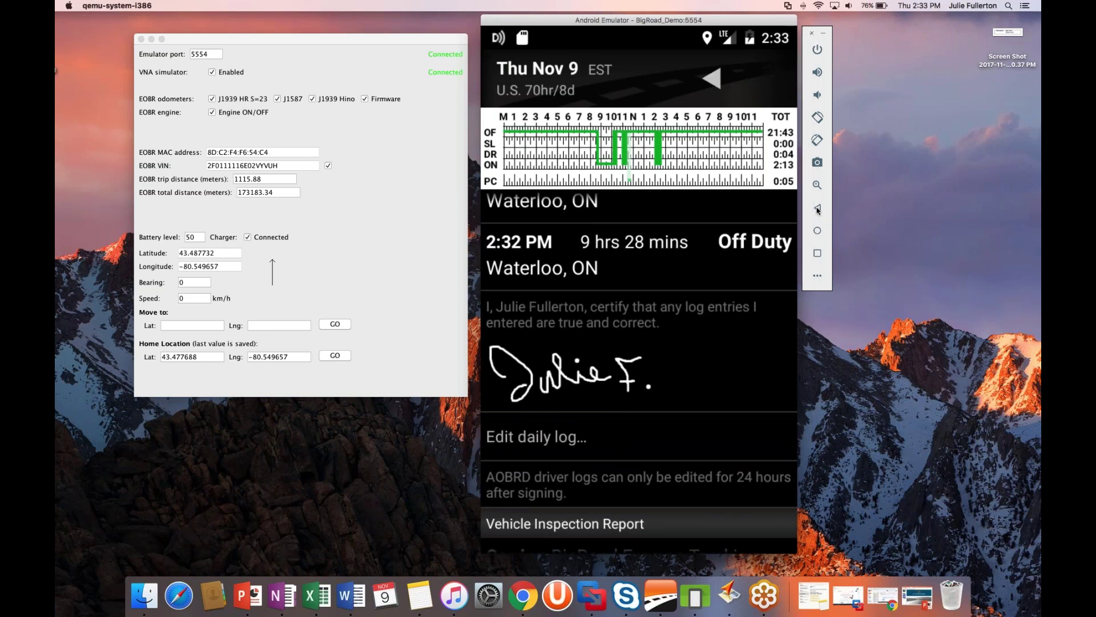
{"action": "left_click", "coordinate": [817, 208]}
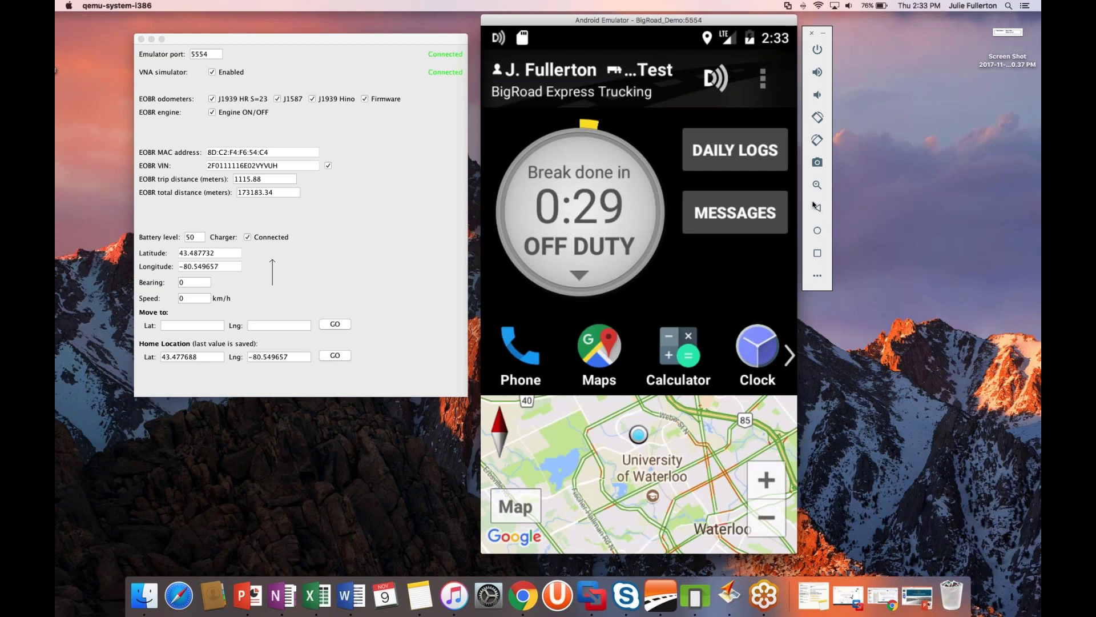
Step: Open the messages, start a new chat to view the conversation with the first listed contact, and return to the message list
{"action": "left_click", "coordinate": [723, 224]}
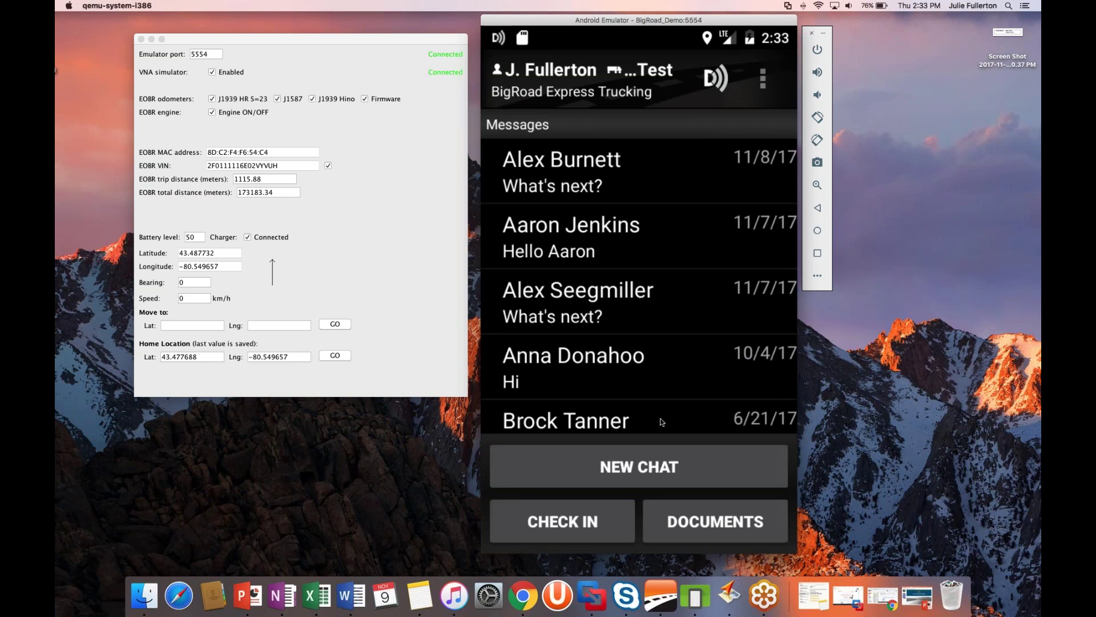
{"action": "left_click", "coordinate": [640, 475]}
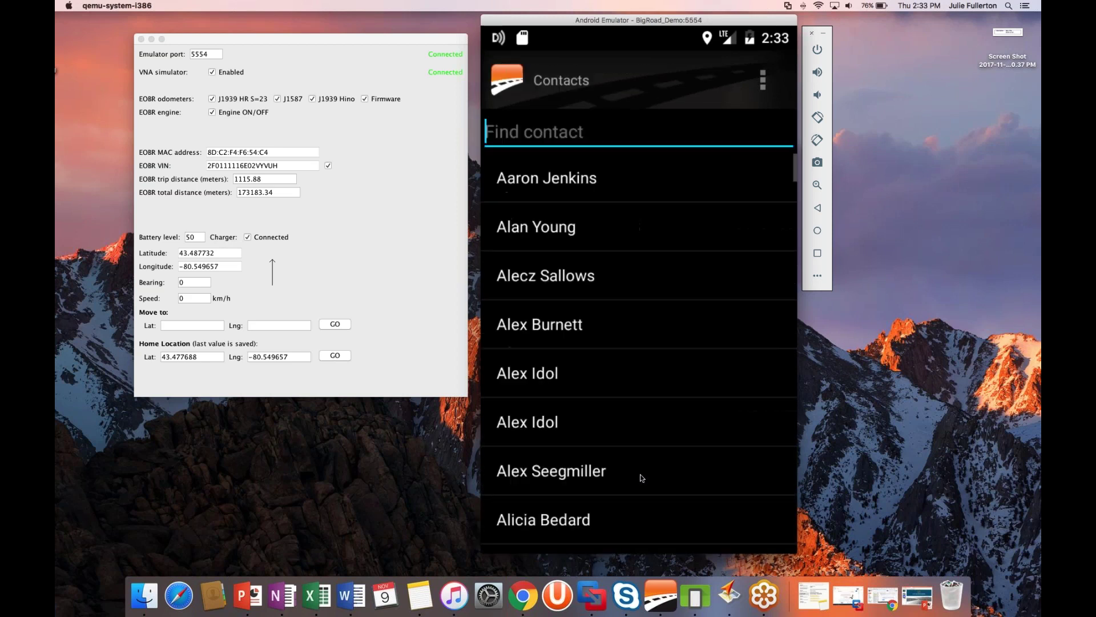
{"action": "left_click", "coordinate": [817, 208]}
{"action": "left_click", "coordinate": [554, 181]}
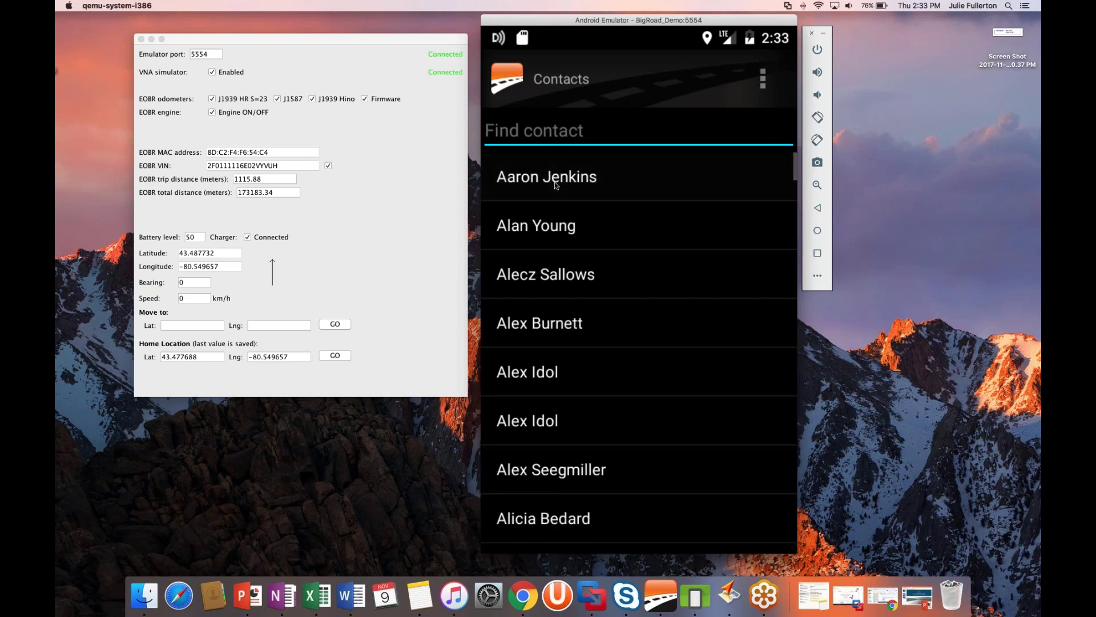
{"action": "left_click", "coordinate": [819, 208]}
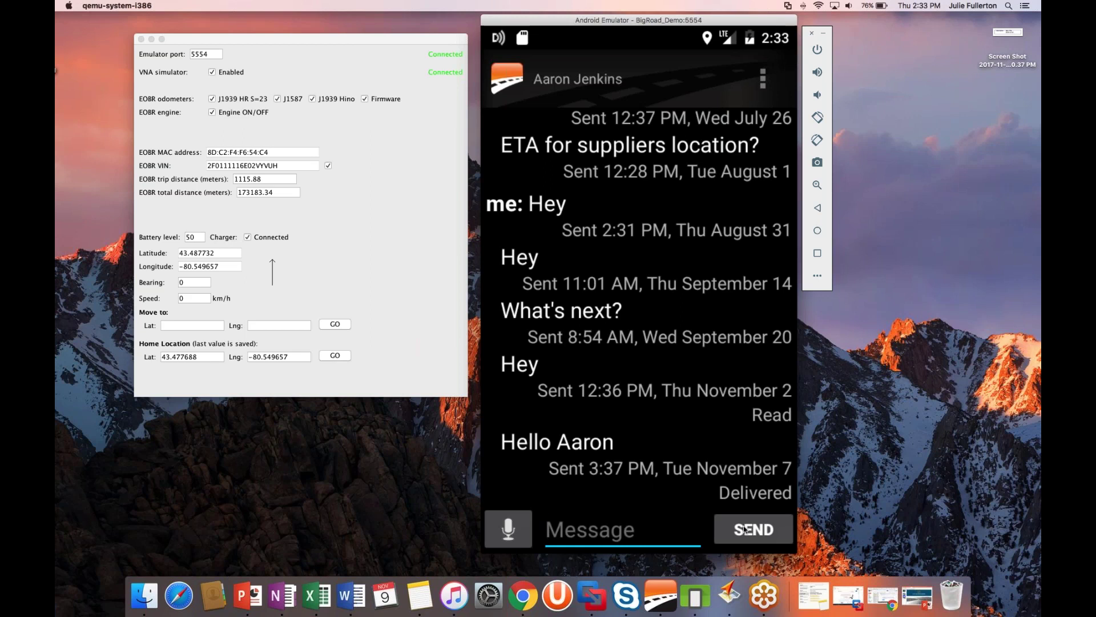
{"action": "left_click", "coordinate": [819, 208]}
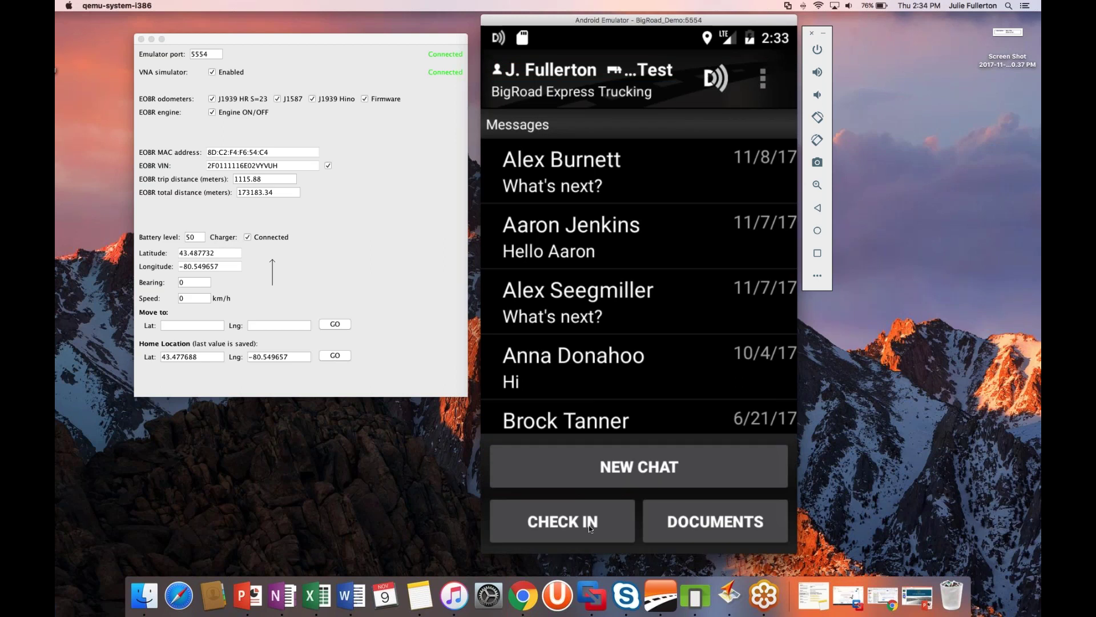
Step: View the location check-in form and the document sending form from the messages, and return to the home screen
{"action": "left_click", "coordinate": [575, 530]}
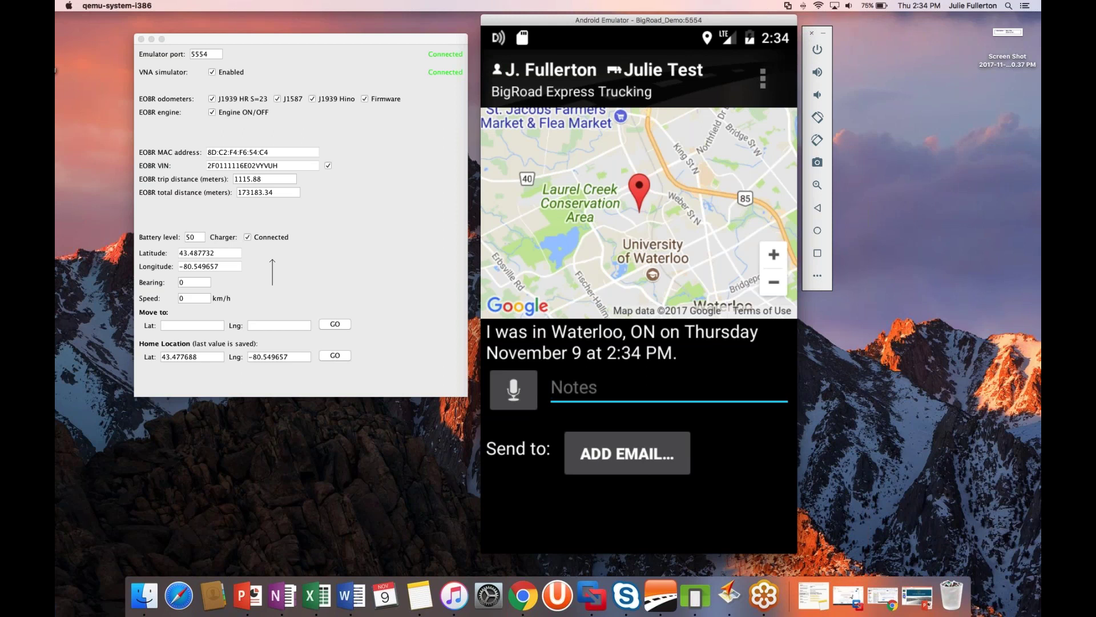
{"action": "left_click", "coordinate": [823, 214]}
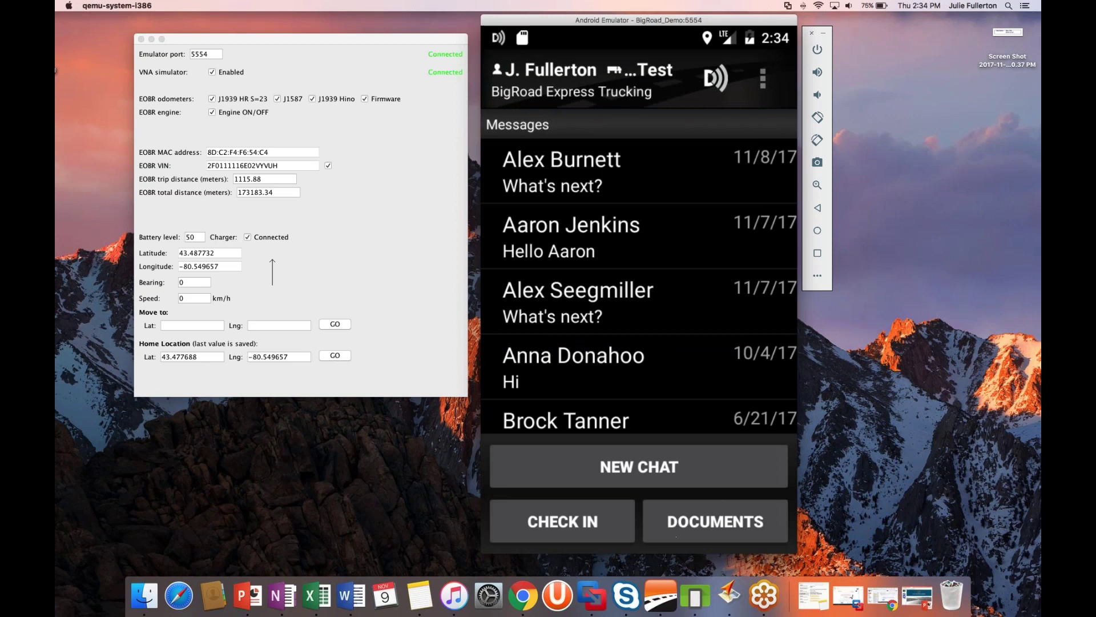
{"action": "left_click", "coordinate": [711, 520]}
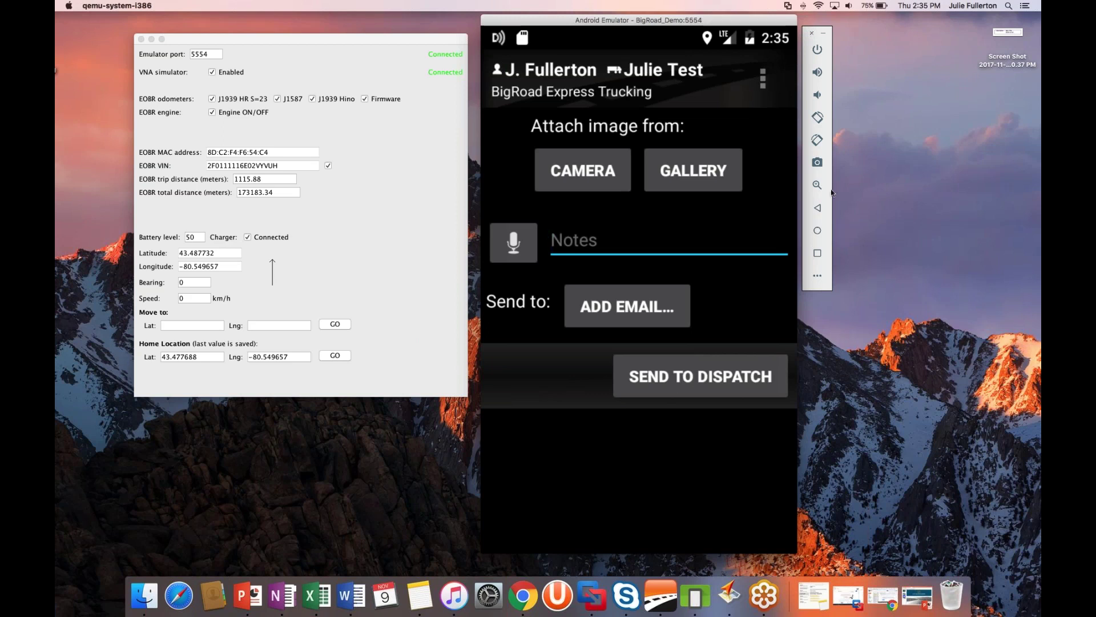
{"action": "left_click", "coordinate": [820, 208]}
{"action": "left_click", "coordinate": [820, 207]}
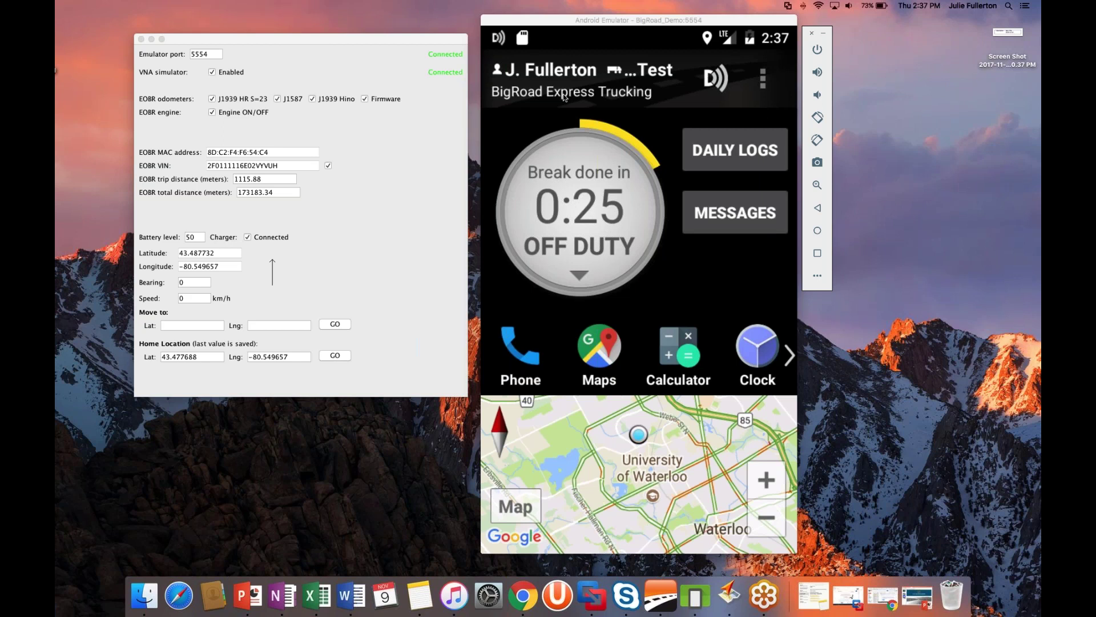
Step: Open the hours of service rules from the daily logs, examine the available cycles, and return to the home screen
{"action": "left_click", "coordinate": [729, 163]}
{"action": "left_click", "coordinate": [727, 160]}
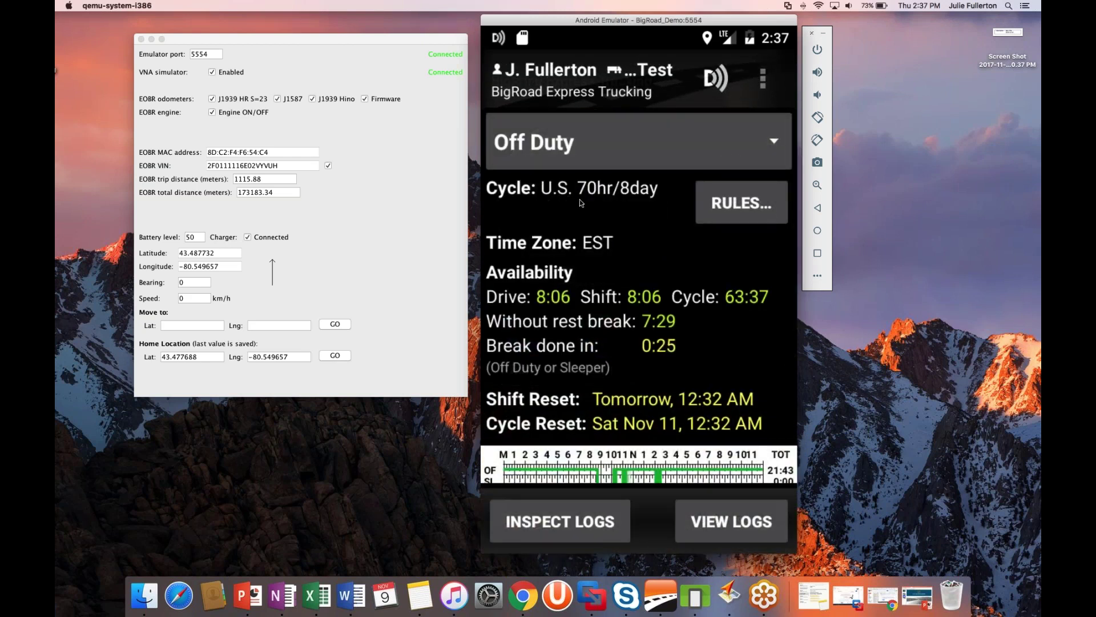
{"action": "left_click", "coordinate": [743, 216]}
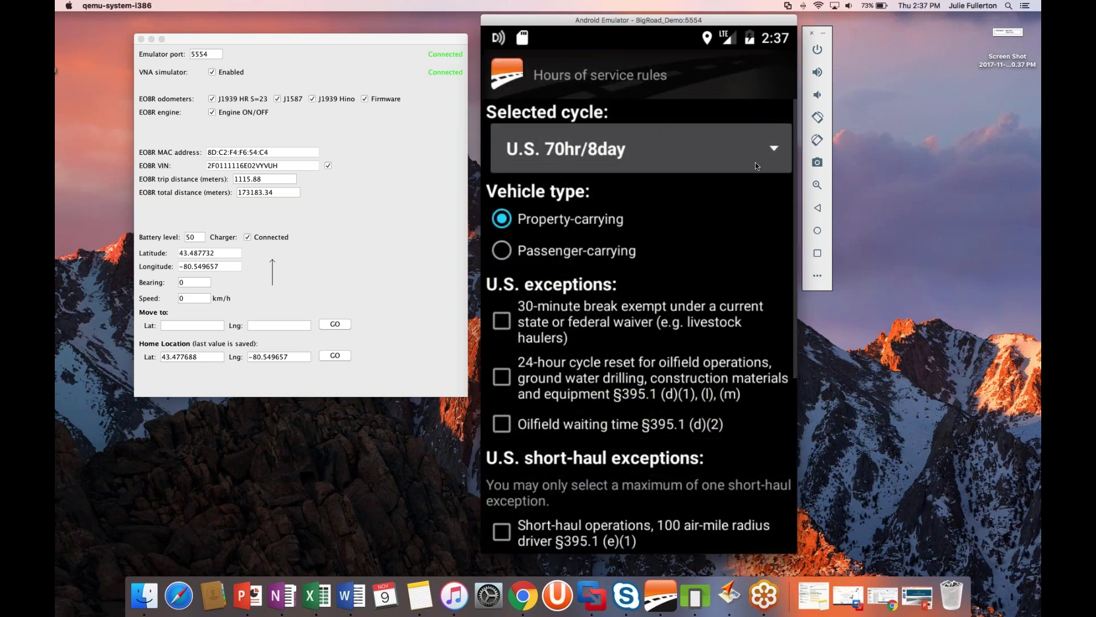
{"action": "left_click", "coordinate": [755, 162]}
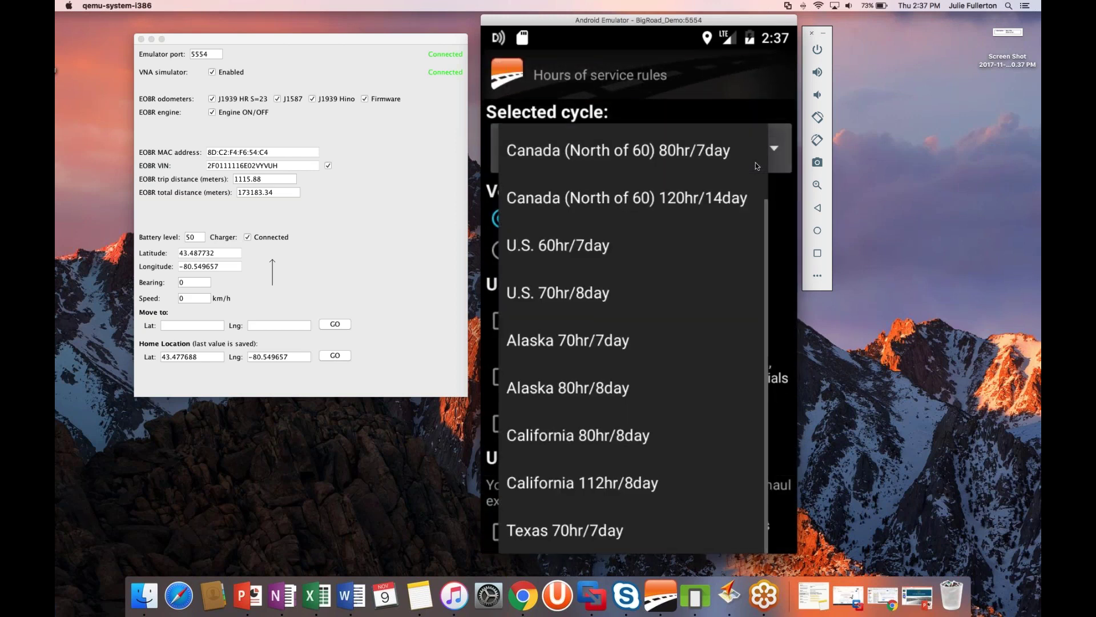
{"action": "left_click", "coordinate": [818, 209]}
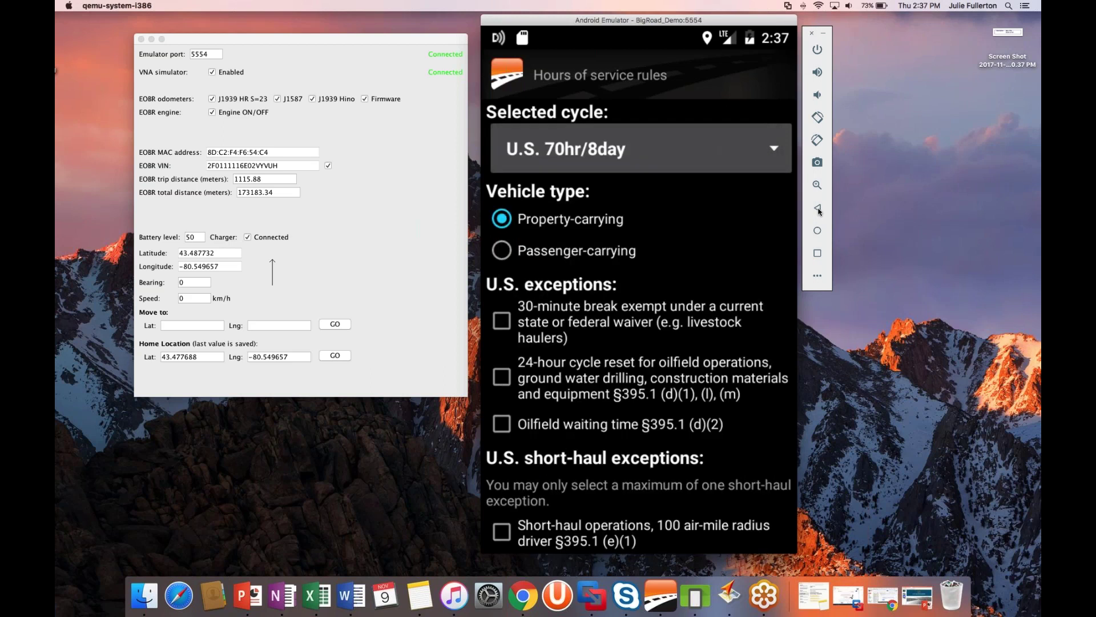
{"action": "left_click", "coordinate": [818, 209]}
{"action": "left_click", "coordinate": [818, 209]}
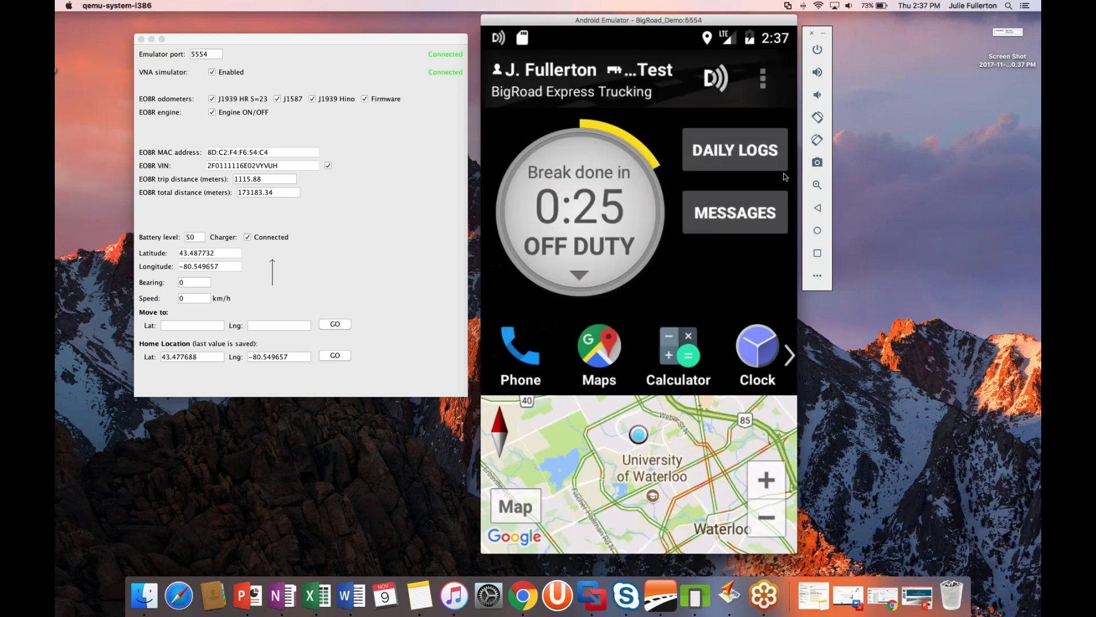
Step: Revisit the hours of service rules to show the cycle choices again without changing the selected cycle, and go back home
{"action": "left_click", "coordinate": [735, 164]}
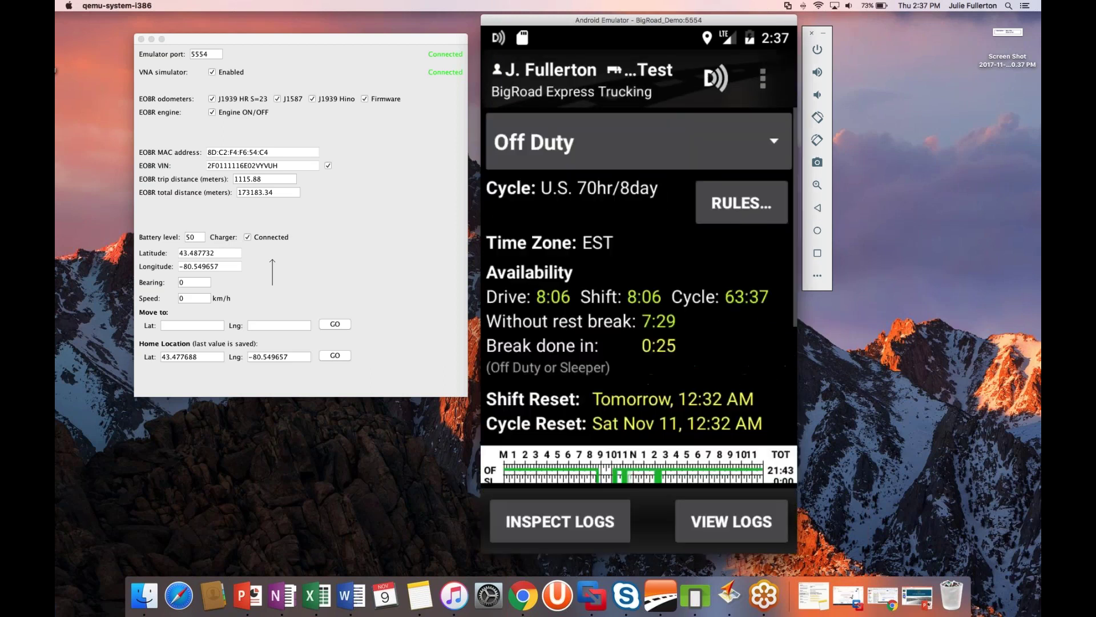
{"action": "left_click", "coordinate": [739, 203]}
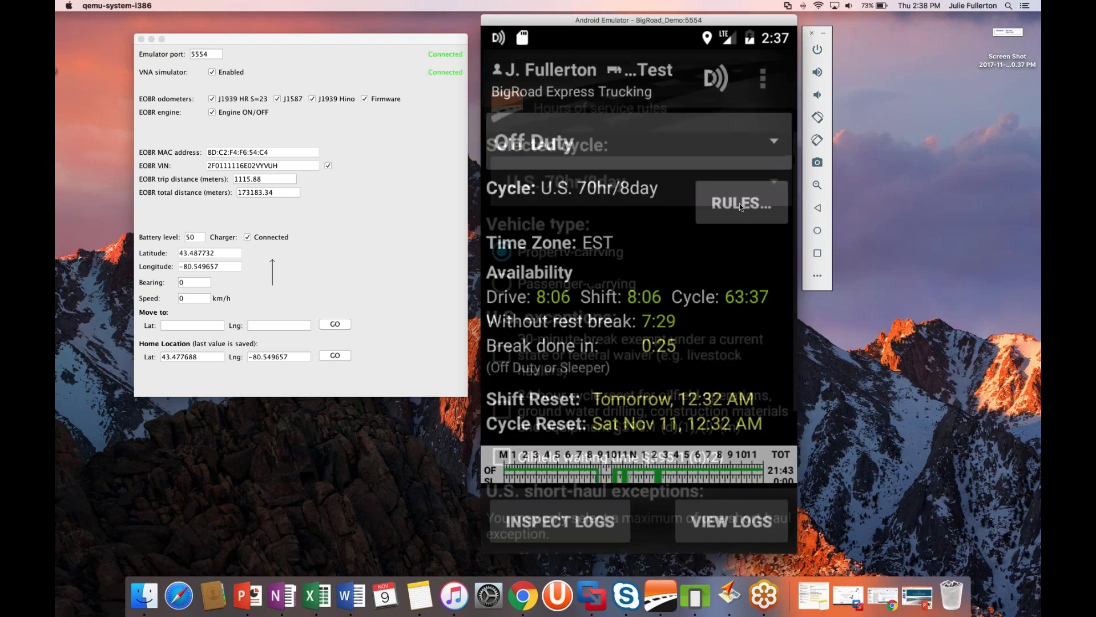
{"action": "left_click", "coordinate": [743, 163]}
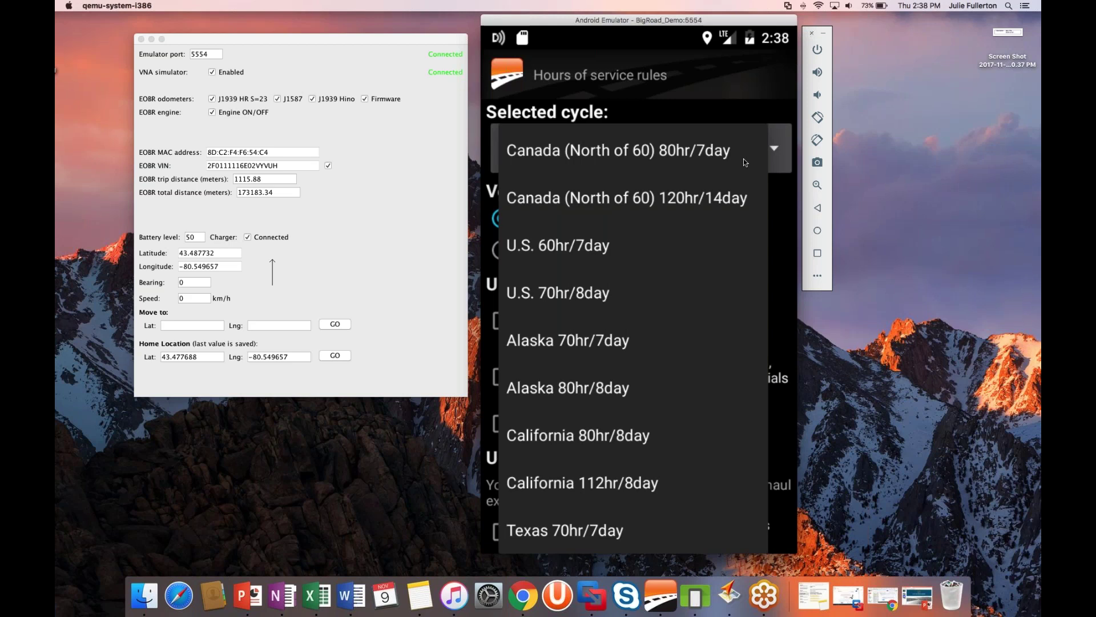
{"action": "left_click", "coordinate": [819, 211]}
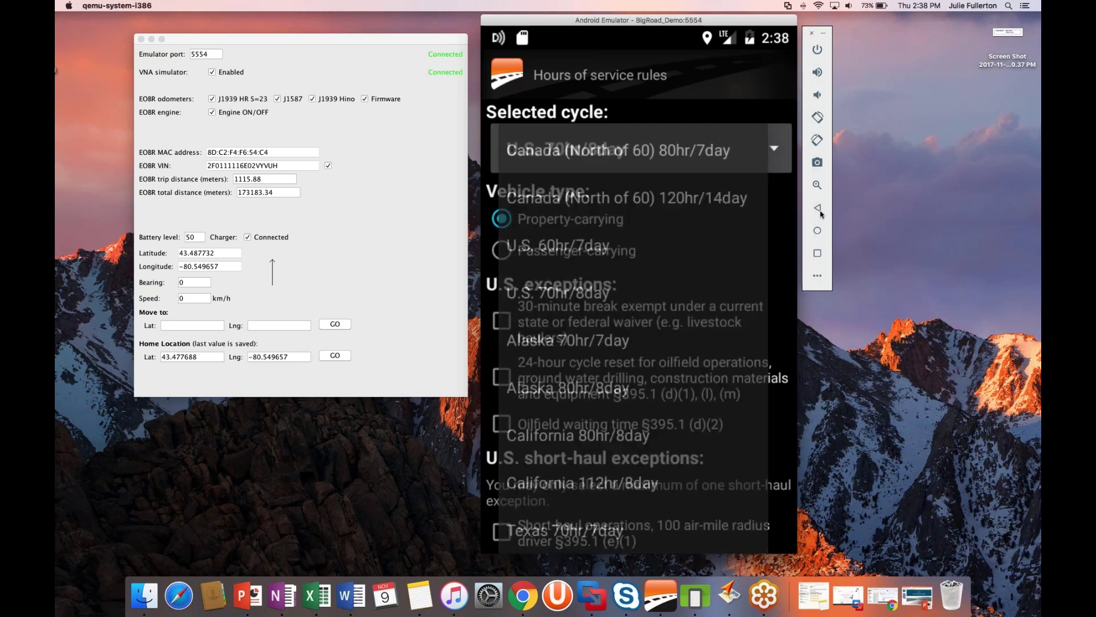
{"action": "left_click", "coordinate": [819, 211]}
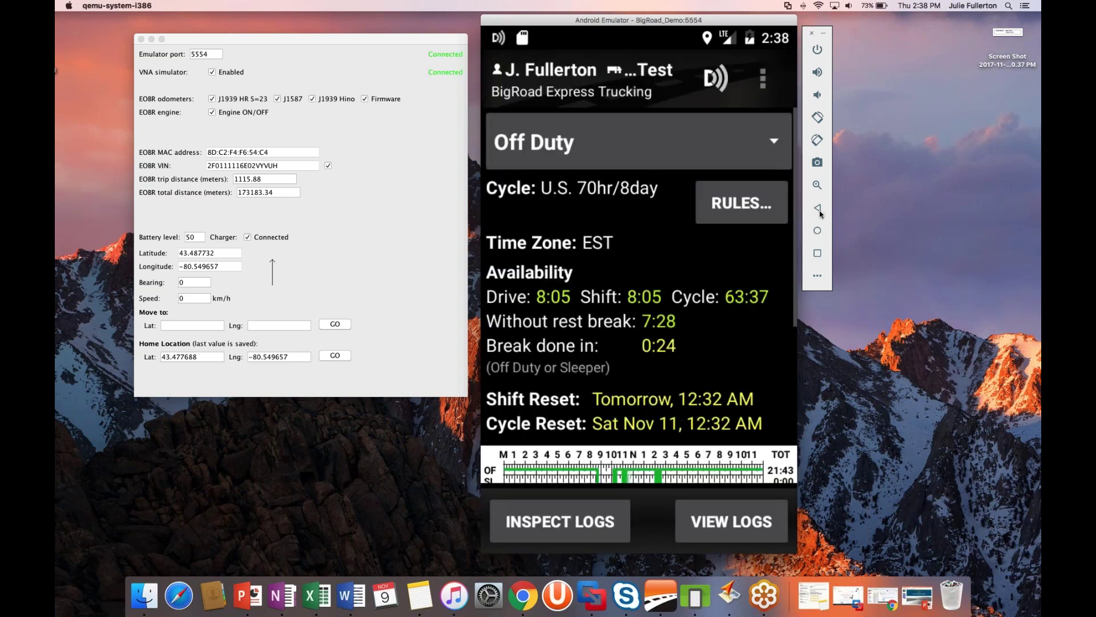
{"action": "left_click", "coordinate": [818, 210]}
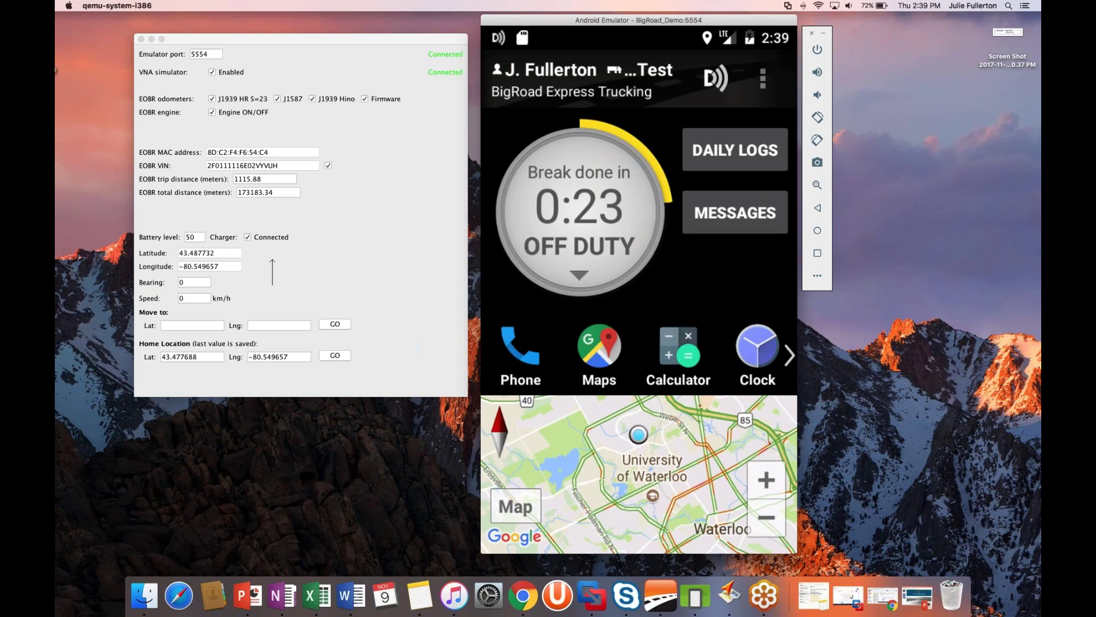
Step: Zoom the home screen map out to the surrounding towns and back in to the streets around the University of Waterloo
{"action": "left_click", "coordinate": [55, 70]}
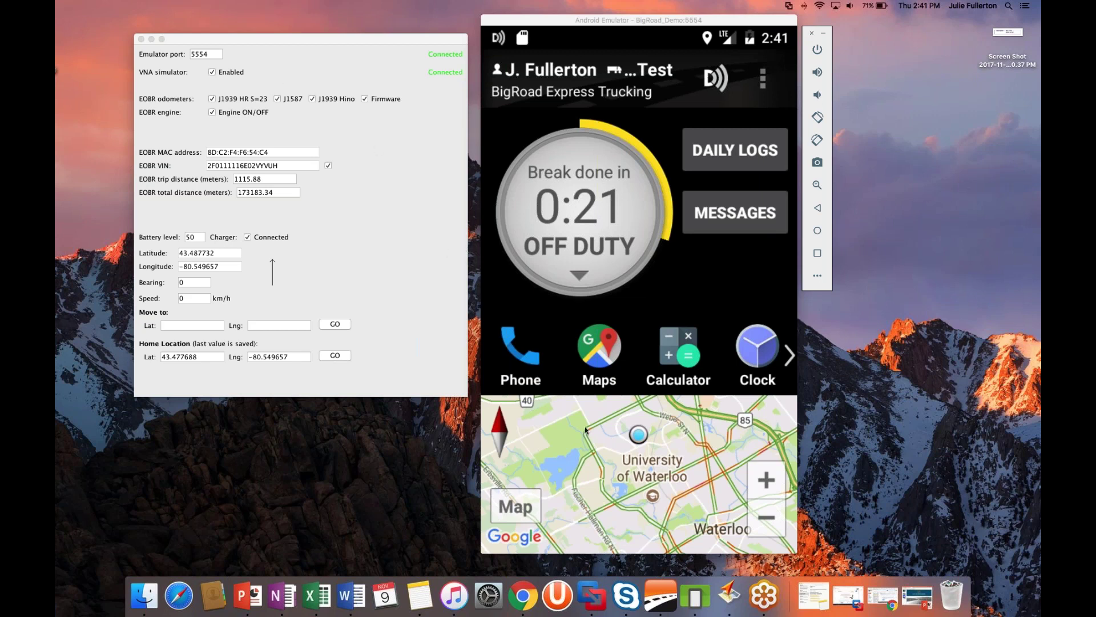
{"action": "left_click", "coordinate": [766, 519]}
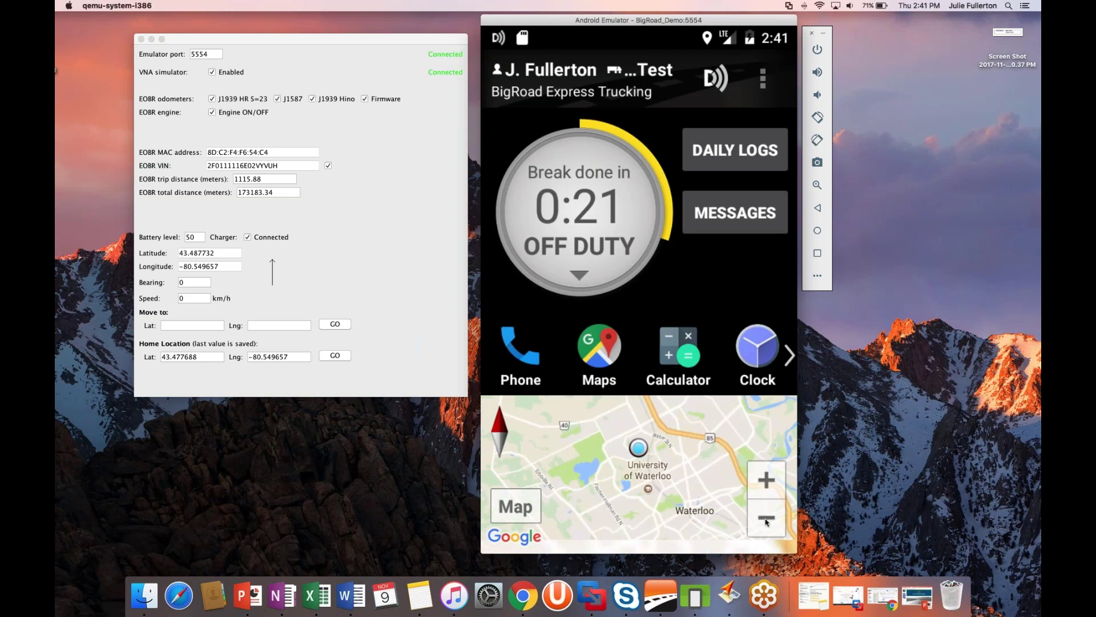
{"action": "left_click", "coordinate": [766, 520]}
{"action": "left_click", "coordinate": [765, 520]}
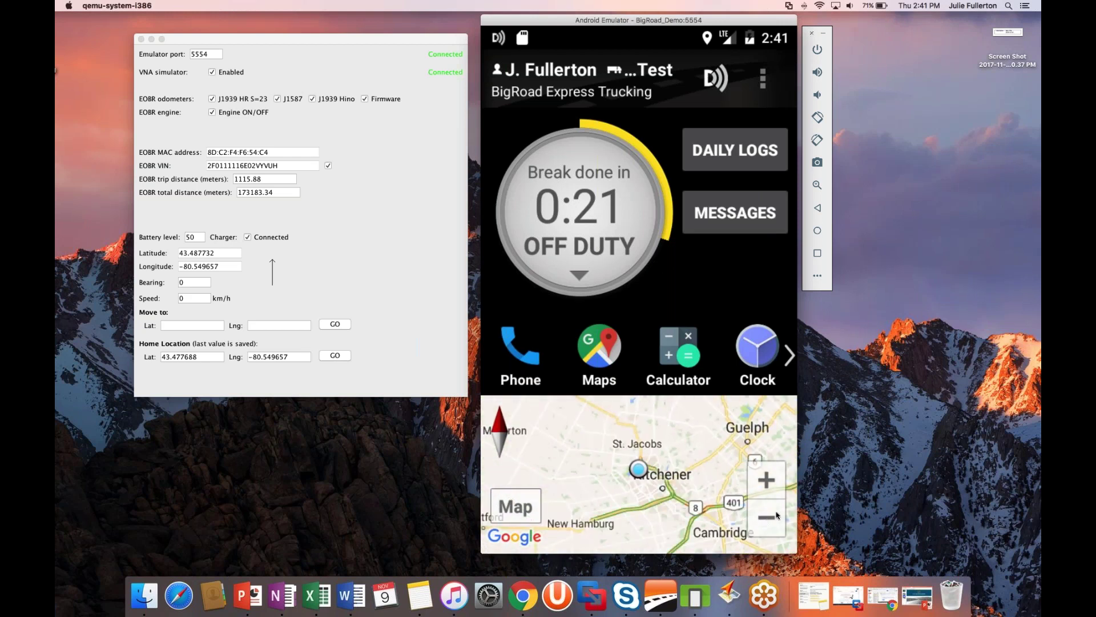
{"action": "left_click", "coordinate": [773, 479]}
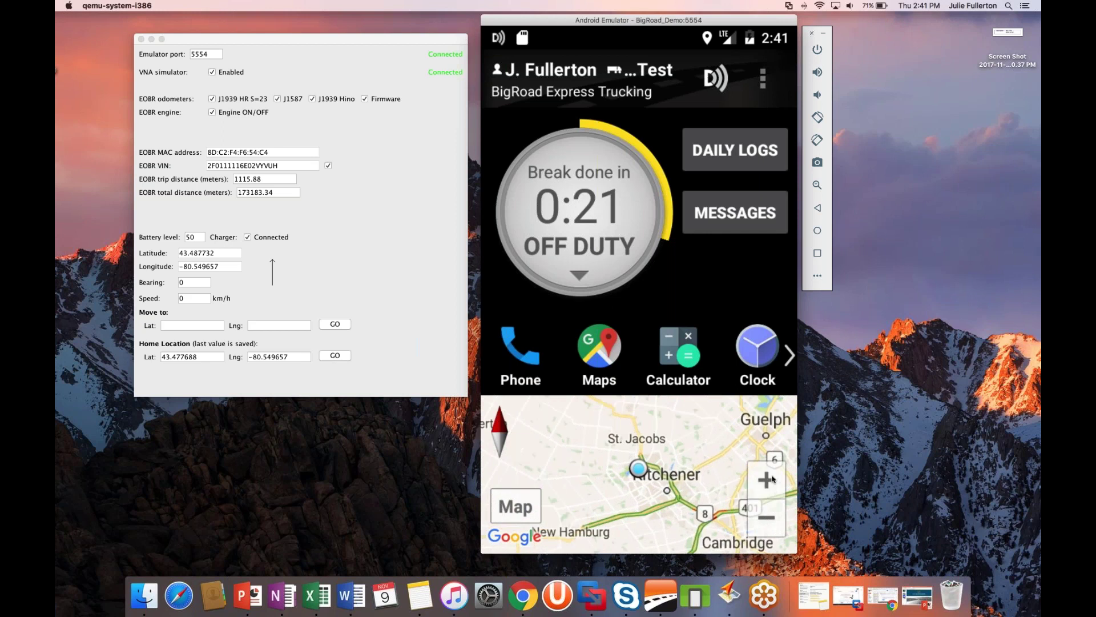
{"action": "left_click", "coordinate": [772, 478]}
{"action": "left_click", "coordinate": [771, 478]}
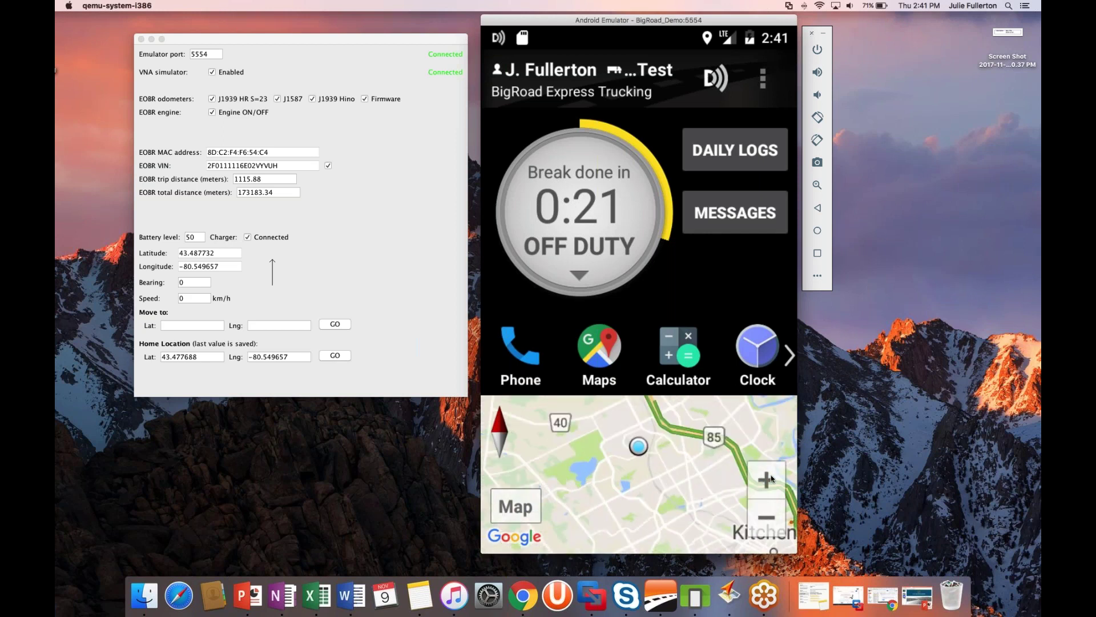
{"action": "left_click", "coordinate": [771, 478]}
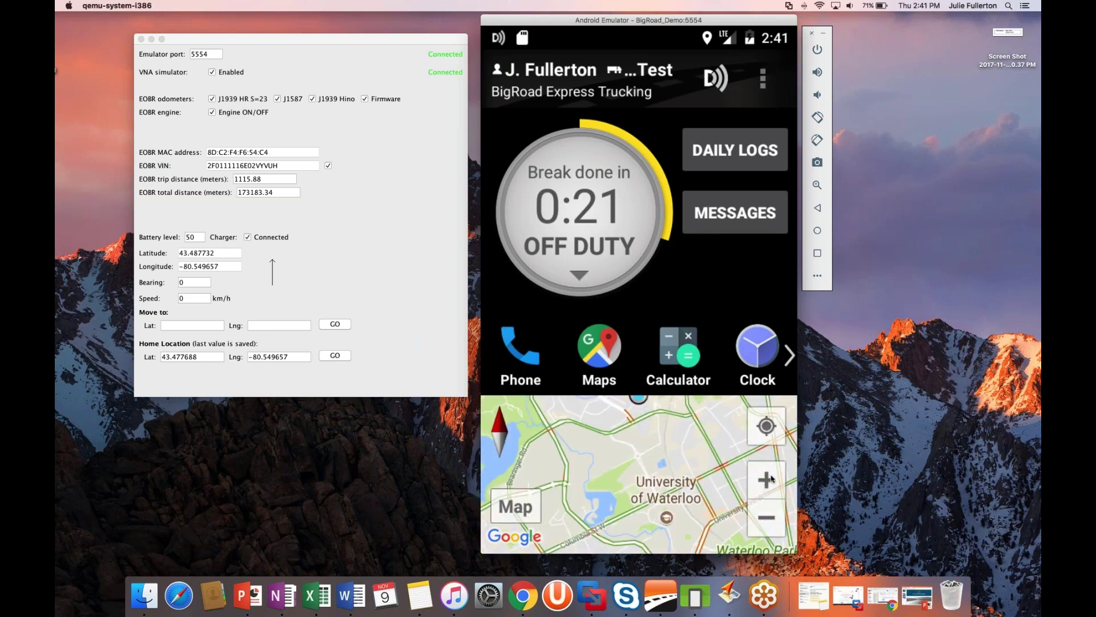
Step: Zoom the home screen map out to a regional view covering Toronto, Hamilton and London
{"action": "left_click", "coordinate": [767, 520]}
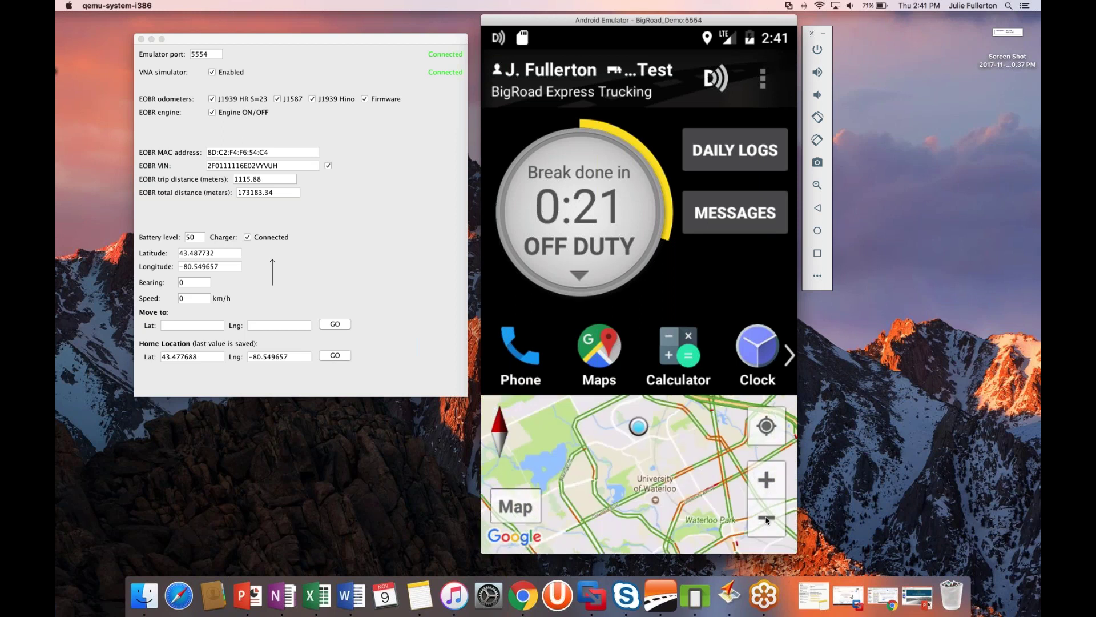
{"action": "left_click", "coordinate": [768, 520]}
{"action": "left_click", "coordinate": [768, 519]}
{"action": "left_click", "coordinate": [767, 519]}
{"action": "left_click", "coordinate": [766, 520]}
{"action": "left_click", "coordinate": [766, 520]}
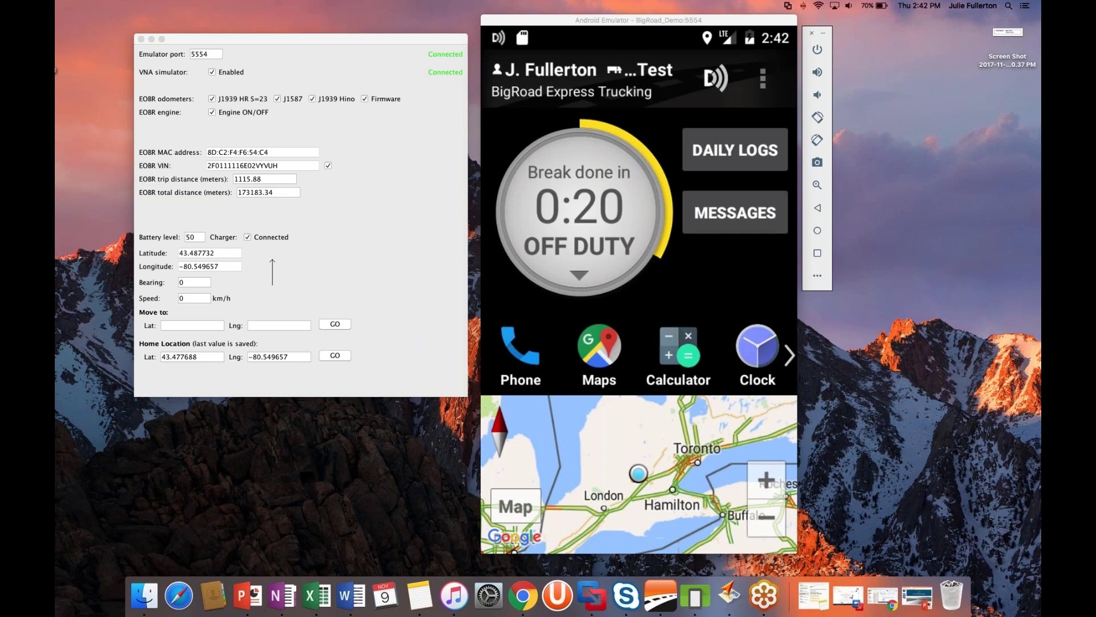
Step: Switch to Fleet Complete in the Windows virtual machine, minimizing the PowerPoint window, and open Fleet Configuration
{"action": "left_click", "coordinate": [918, 596]}
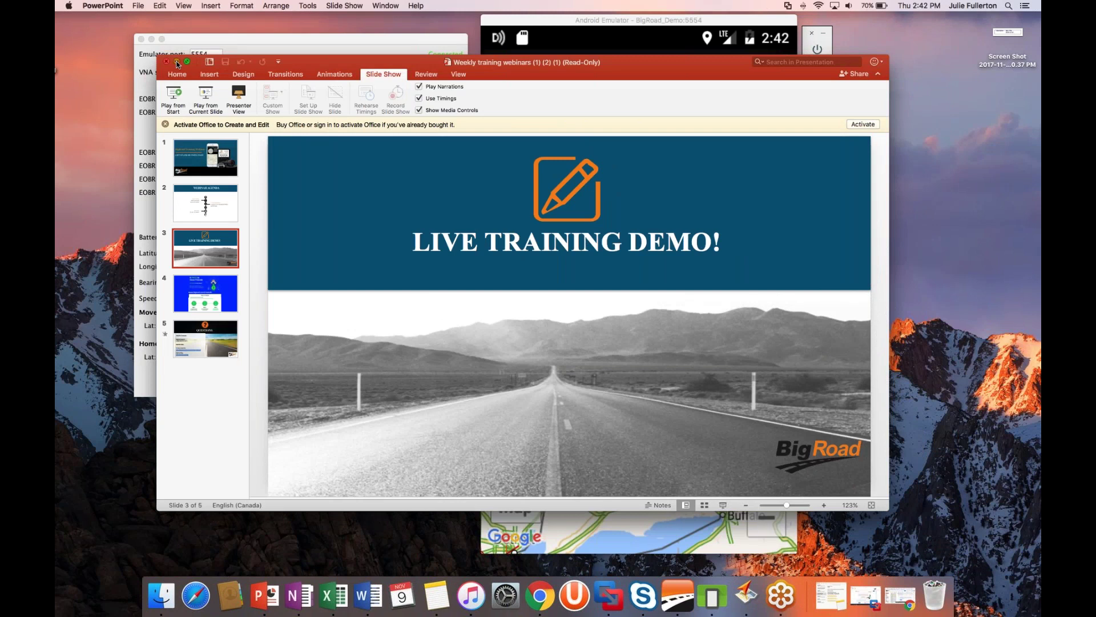
{"action": "left_click", "coordinate": [177, 62]}
{"action": "left_click", "coordinate": [850, 599]}
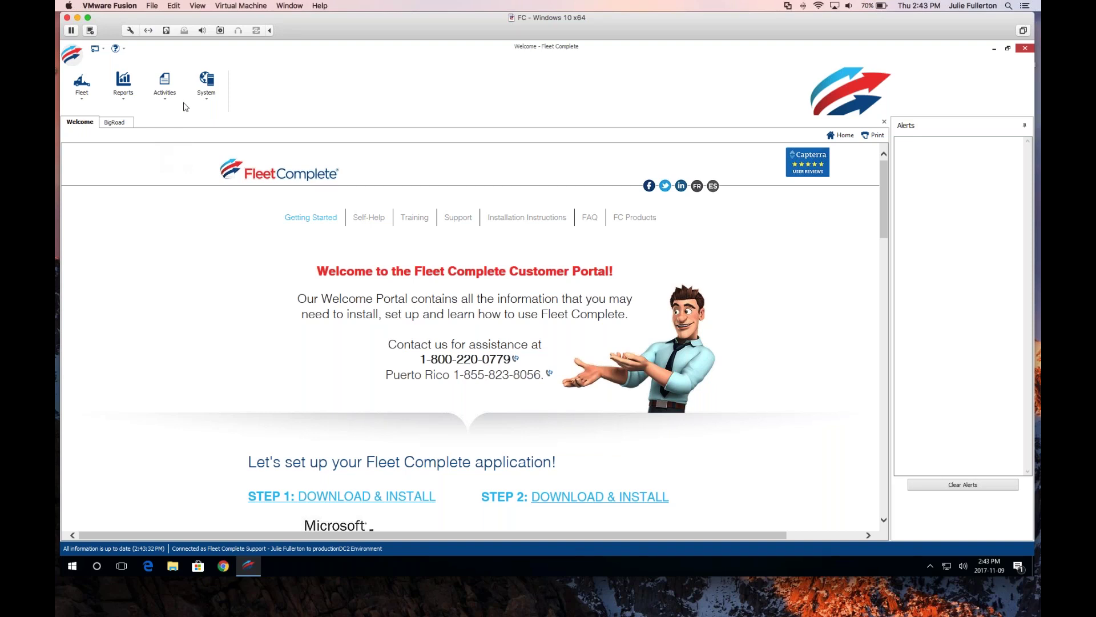
{"action": "left_click", "coordinate": [208, 100]}
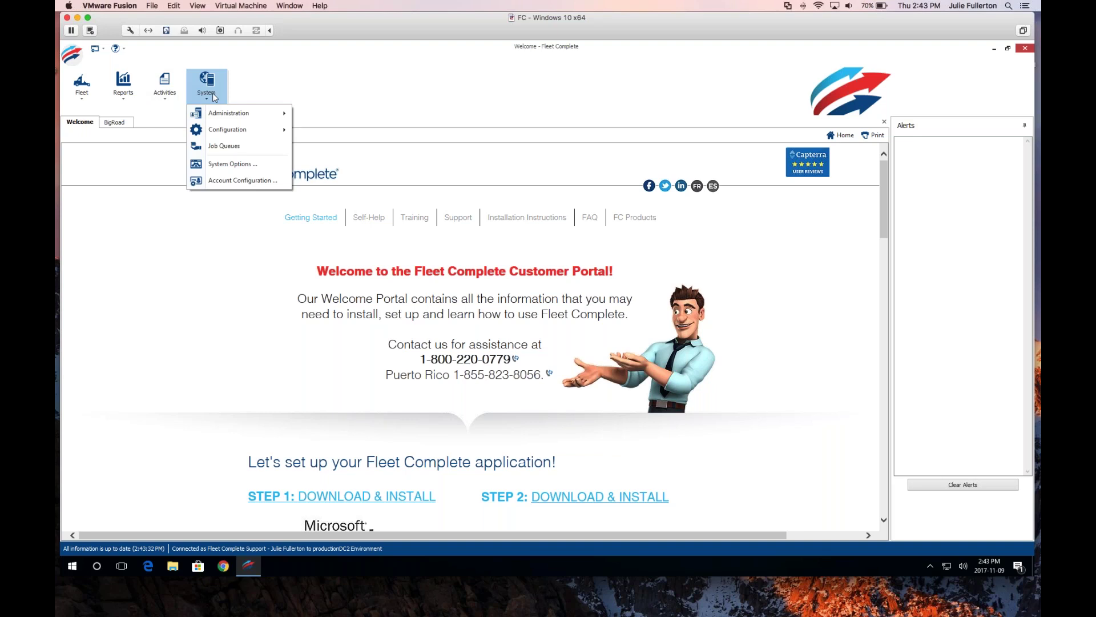
{"action": "mouse_move", "coordinate": [214, 133]}
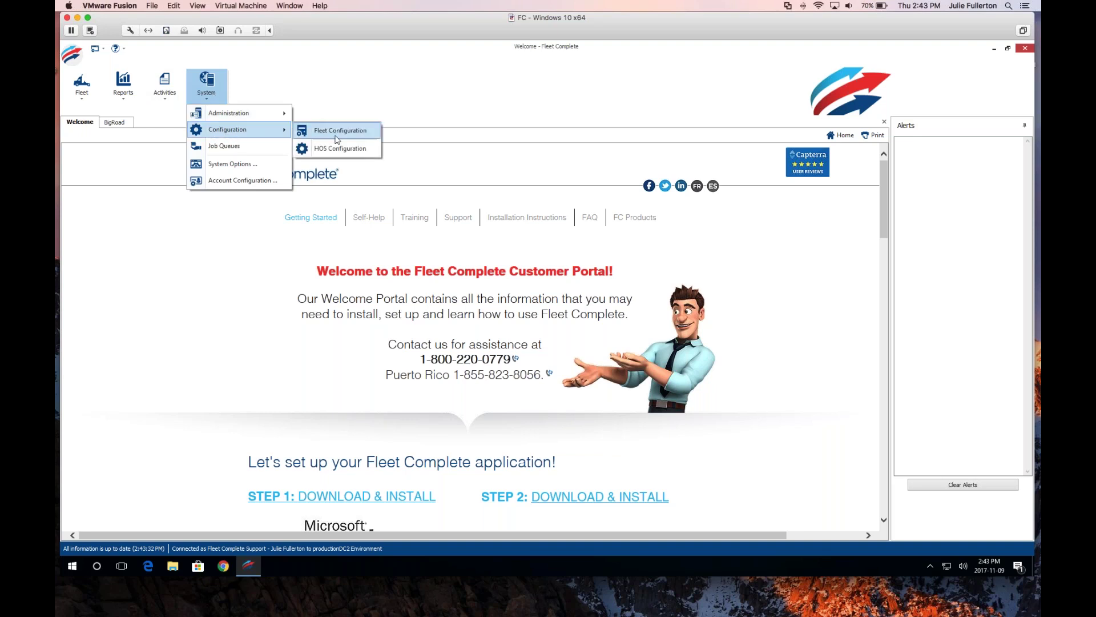
{"action": "left_click", "coordinate": [332, 137]}
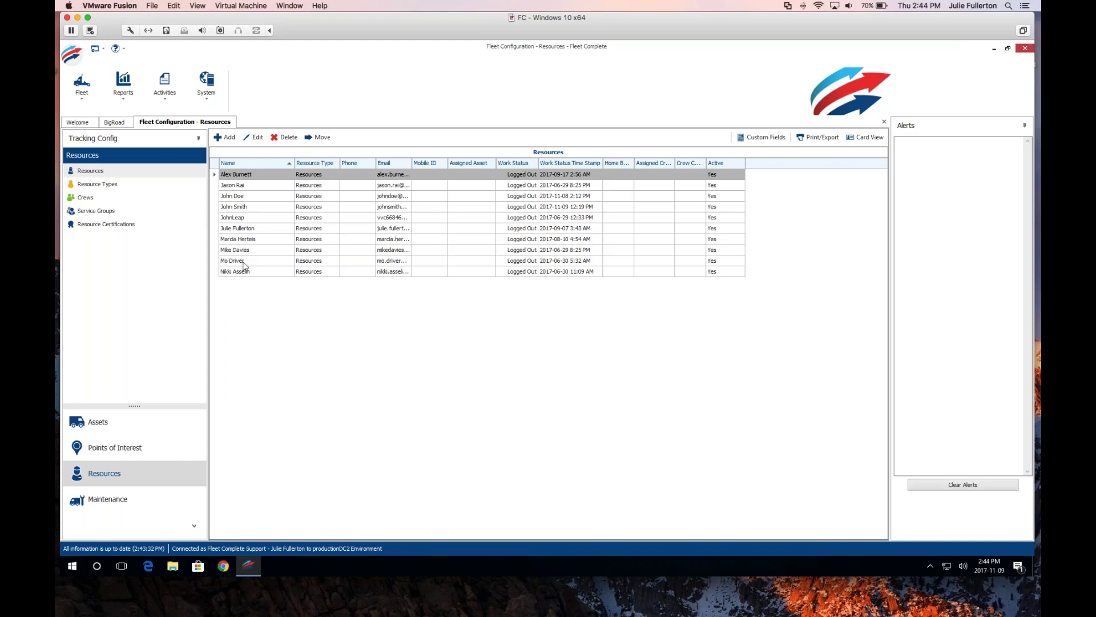
Step: Add a new resource named "Test test" and fill in its e-mail address
{"action": "left_click", "coordinate": [226, 139]}
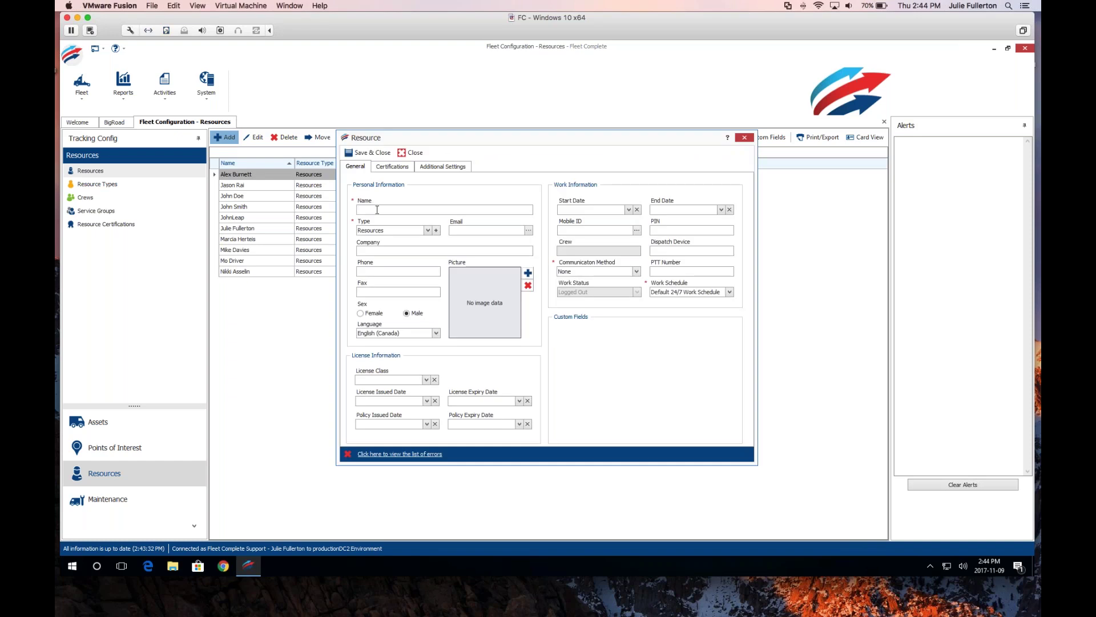
{"action": "type", "text": "Test test"}
{"action": "left_click", "coordinate": [479, 230]}
{"action": "type", "text": "test@t"}
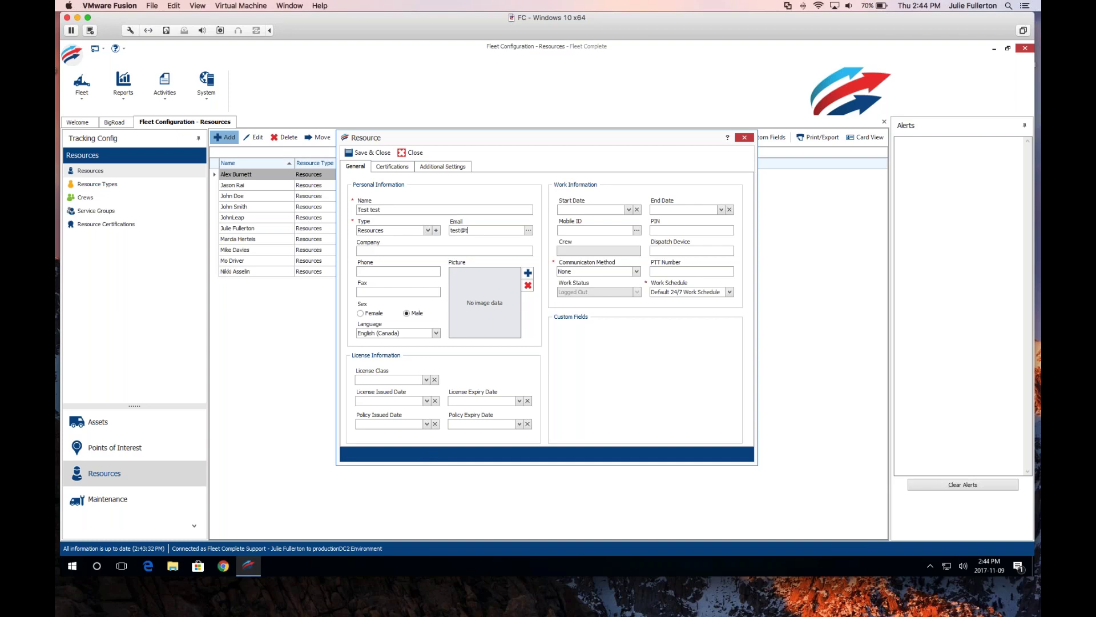
{"action": "type", "text": "est.com"}
Step: Mark BigRoad in the new resource's assigned products, close the product list, and save the resource
{"action": "left_click", "coordinate": [529, 230]}
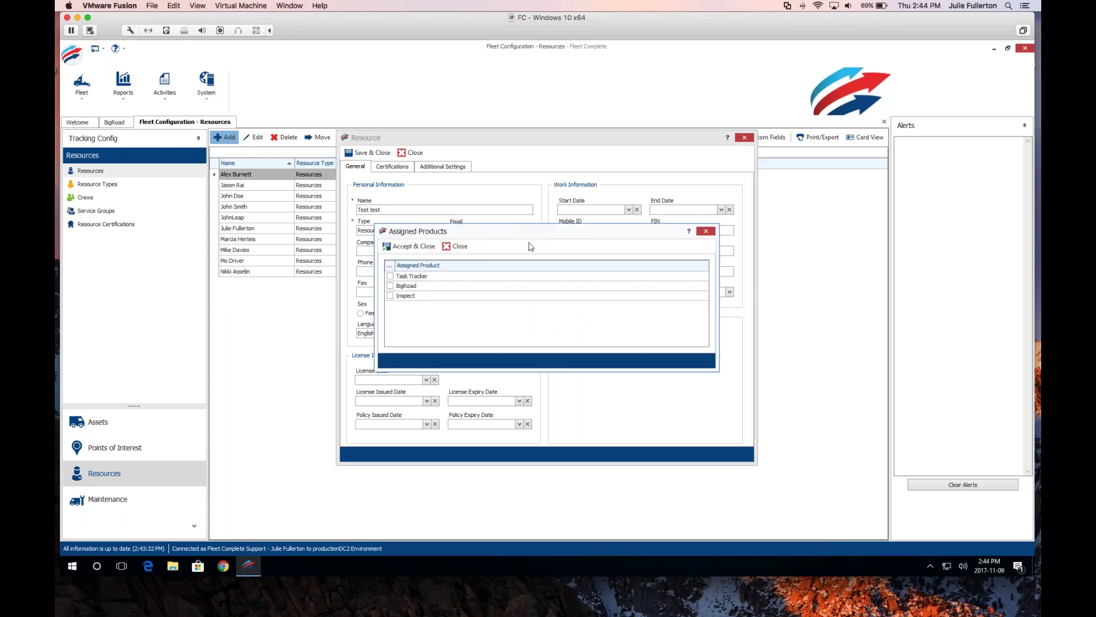
{"action": "left_click", "coordinate": [390, 286]}
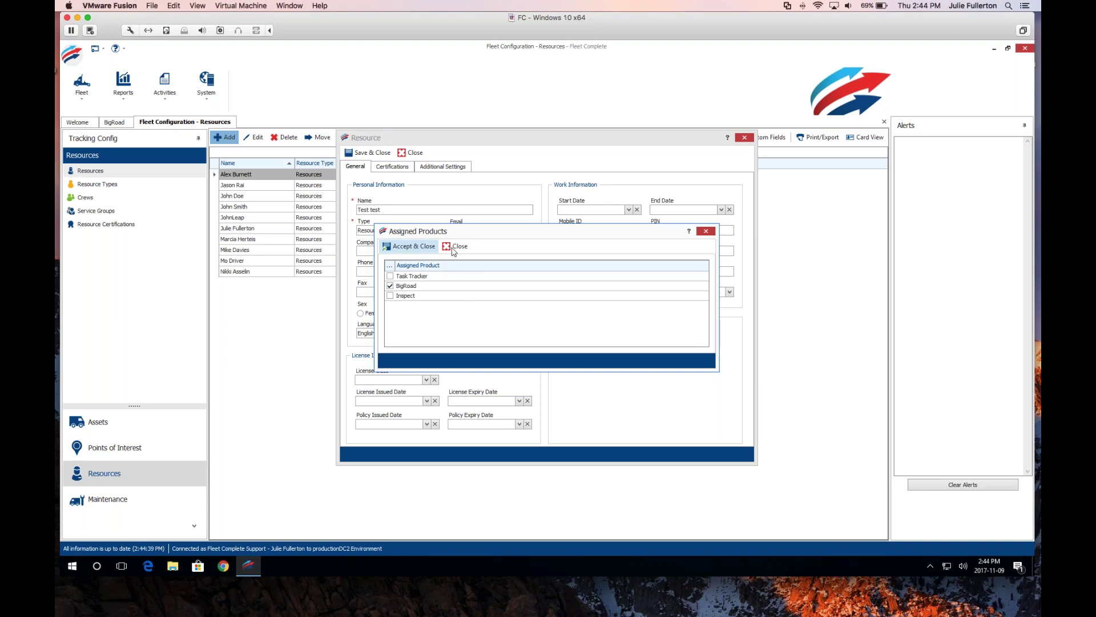
{"action": "left_click", "coordinate": [457, 246]}
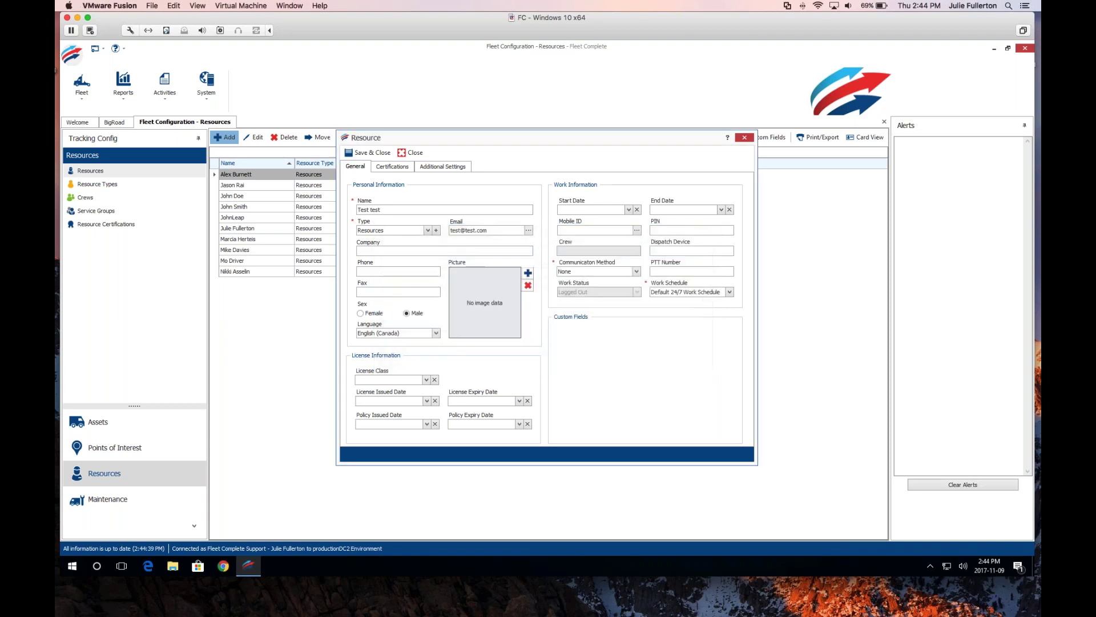
{"action": "left_click", "coordinate": [367, 153]}
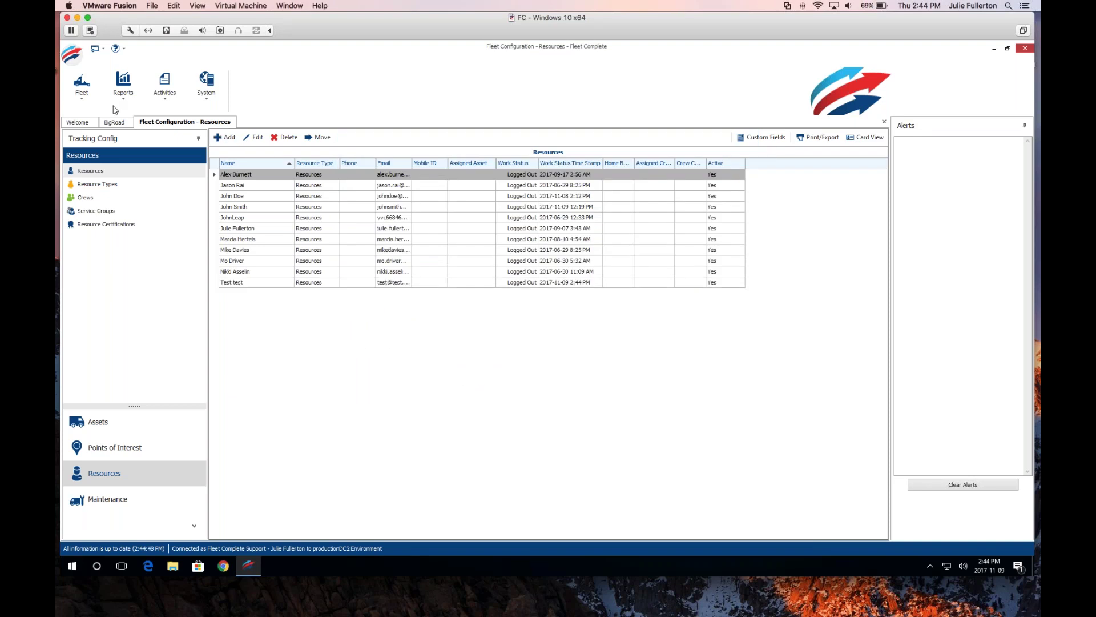
Step: Open BigRoad within the fleet section, collapse the messages list, and open the fleet settings for editing
{"action": "left_click", "coordinate": [82, 98]}
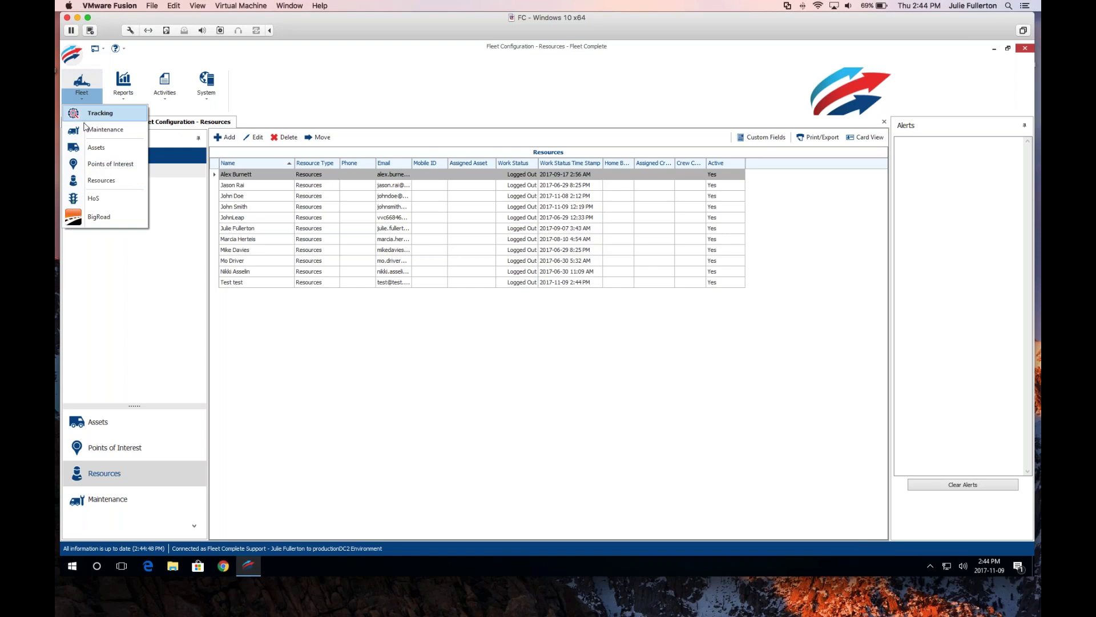
{"action": "left_click", "coordinate": [98, 217]}
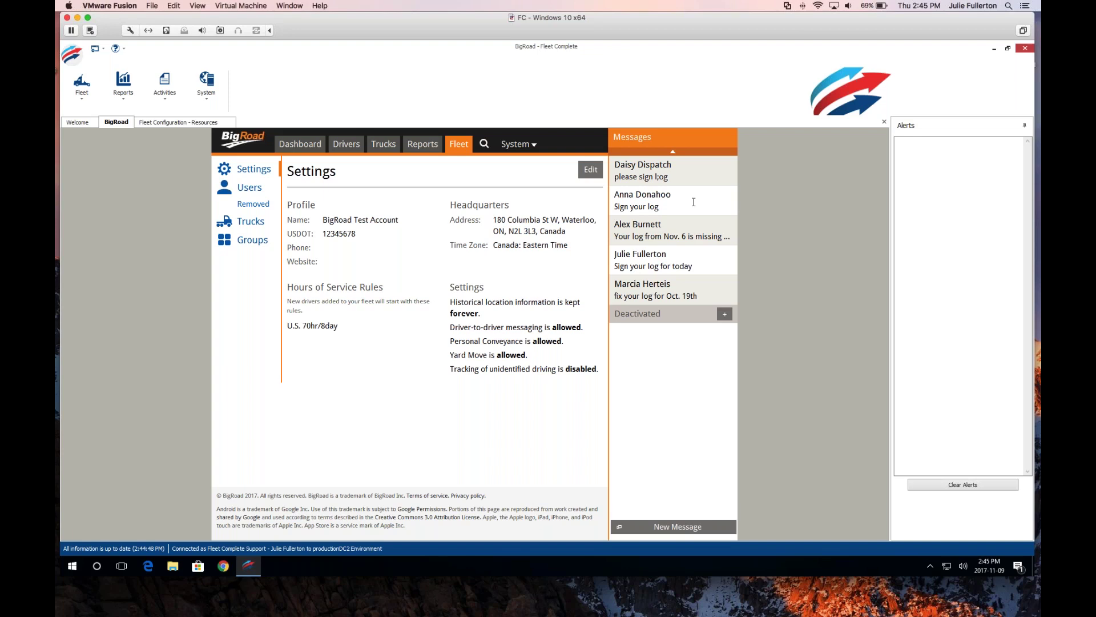
{"action": "left_click", "coordinate": [674, 149]}
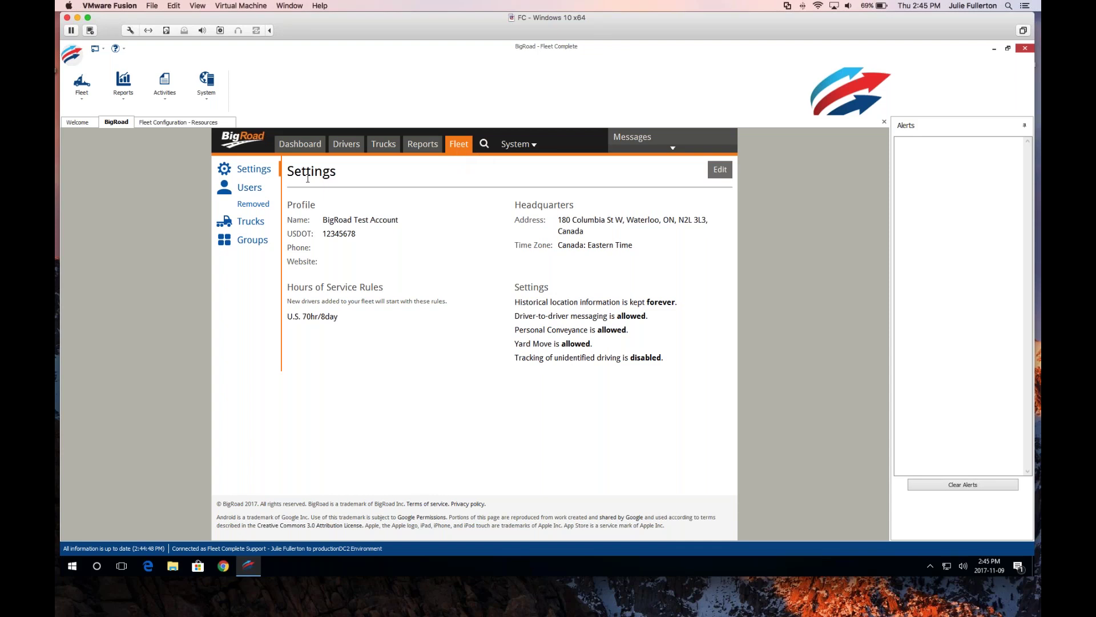
{"action": "left_click", "coordinate": [721, 170]}
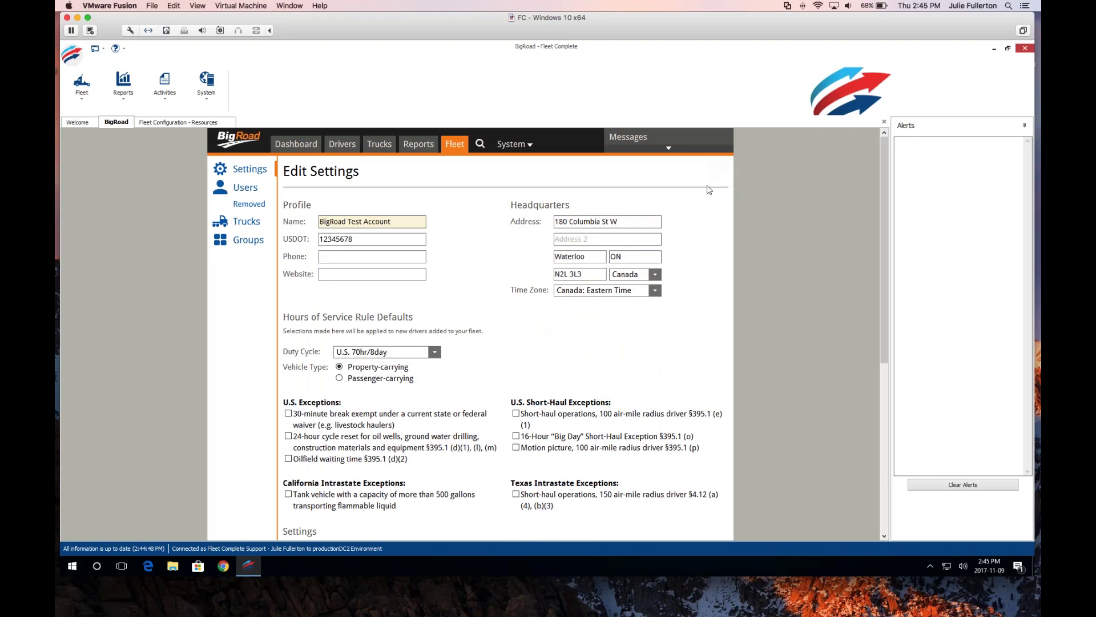
Step: Review the headquarters street address and the available time zones in the fleet settings without changing them
{"action": "left_click_drag", "start_coordinate": [621, 228], "coordinate": [562, 233]}
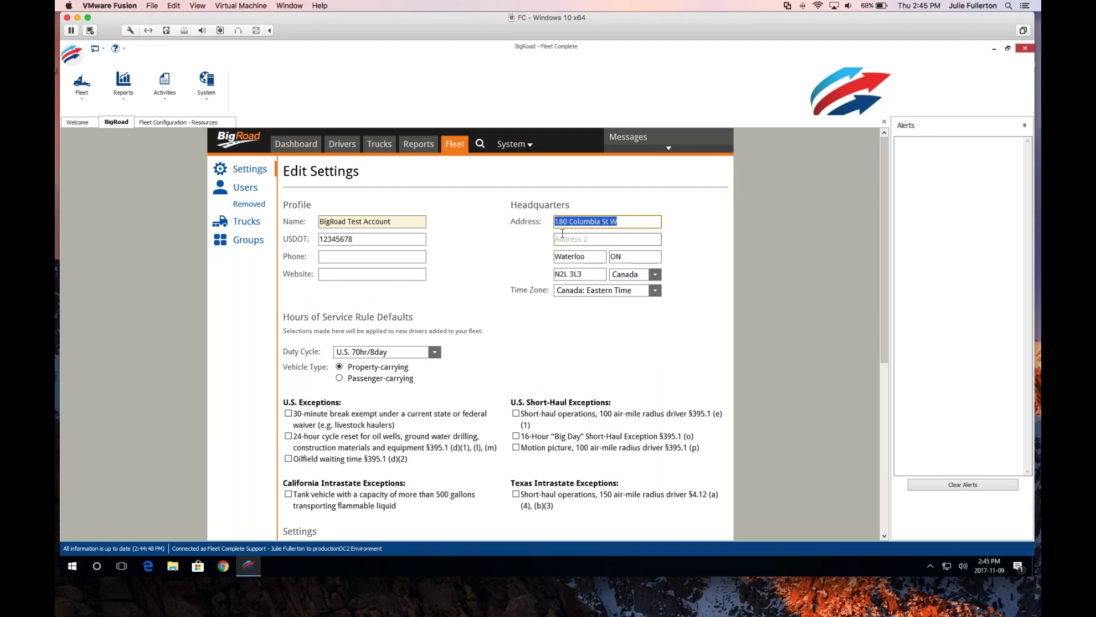
{"action": "left_click", "coordinate": [515, 251]}
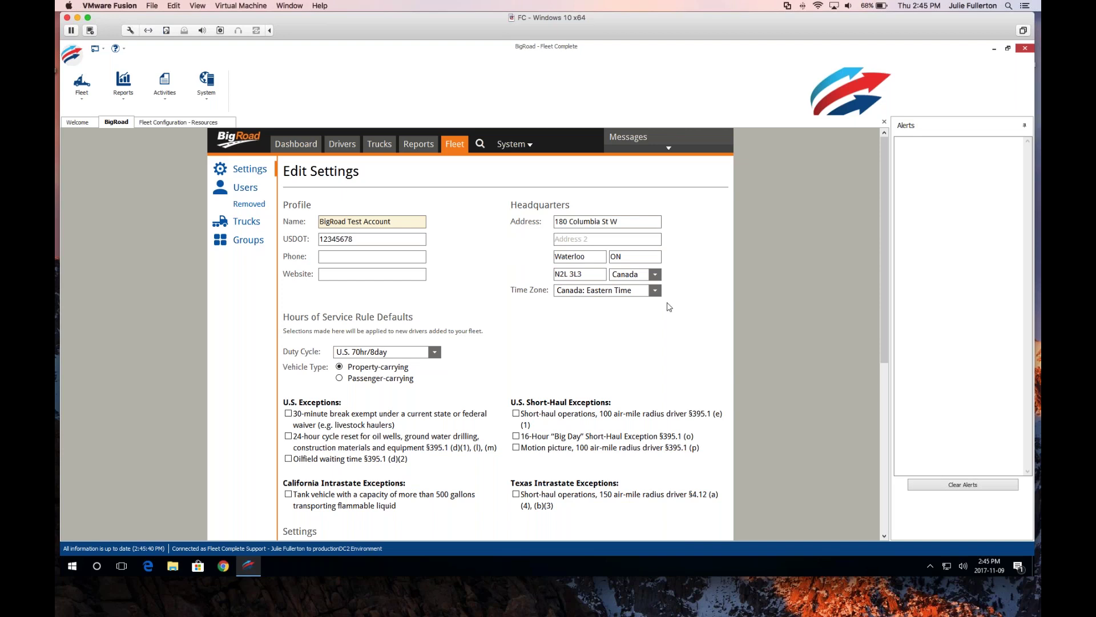
{"action": "scroll", "coordinate": [670, 307], "scroll_direction": "down", "scroll_amount": 1}
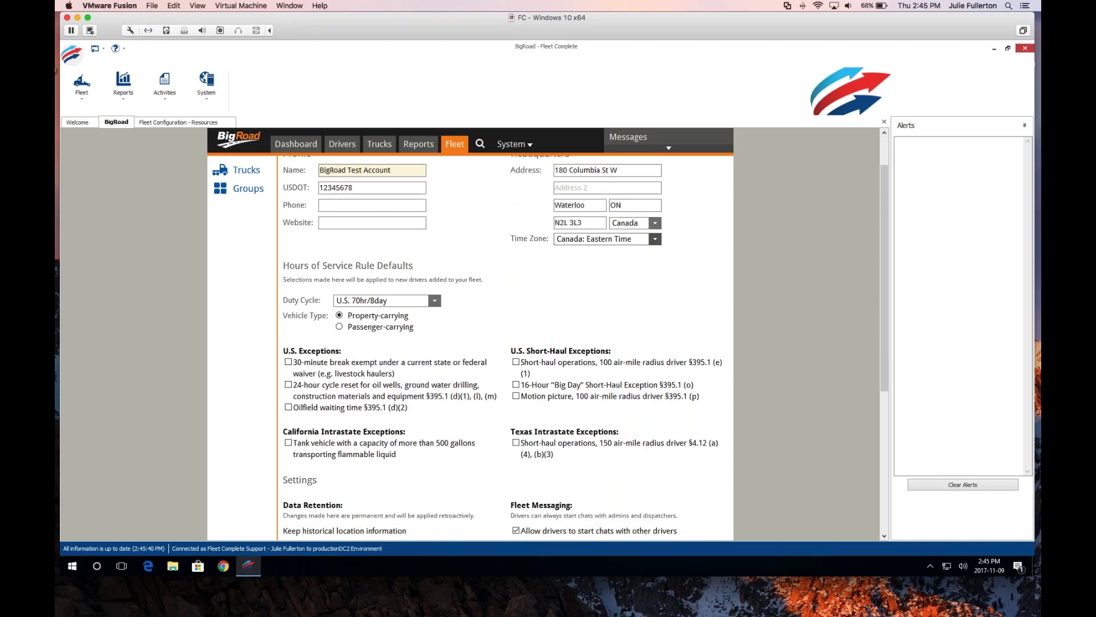
{"action": "left_click", "coordinate": [655, 240]}
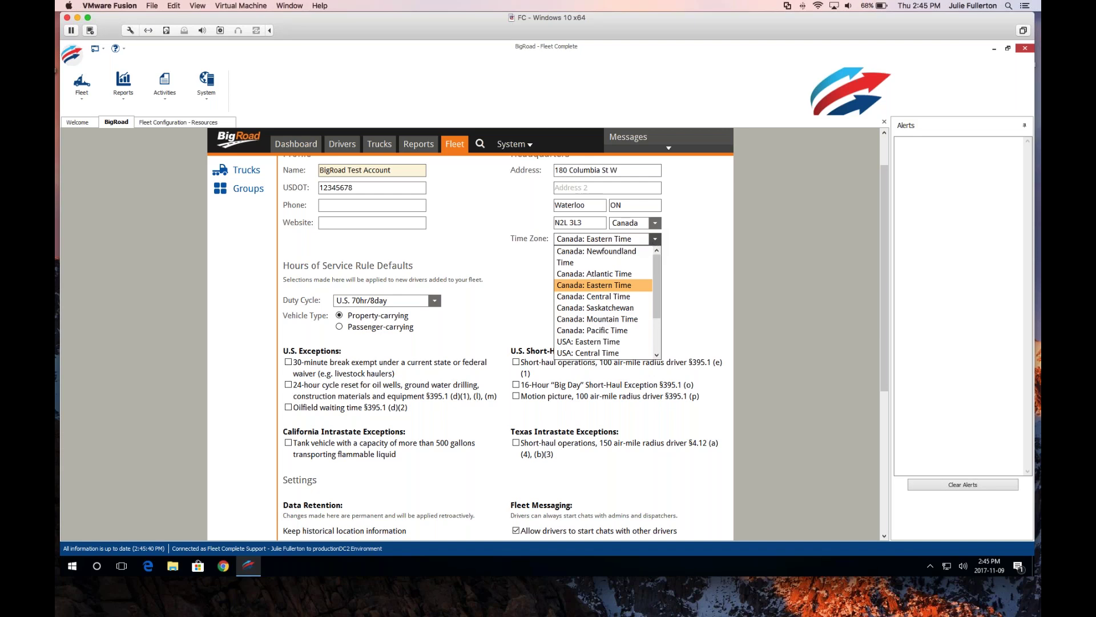
{"action": "left_click", "coordinate": [693, 248]}
Step: Show the duty cycle choices in the hours of service rule defaults, and switch the vehicle type to Passenger-carrying and back to Property-carrying
{"action": "left_click_drag", "start_coordinate": [283, 266], "coordinate": [420, 266]}
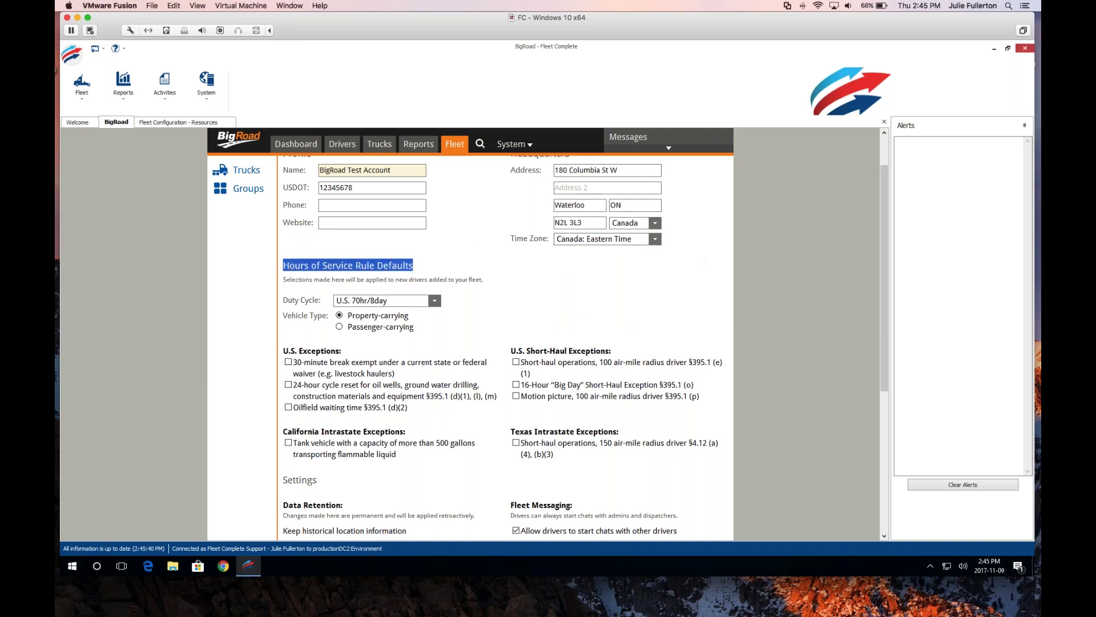
{"action": "left_click", "coordinate": [360, 291]}
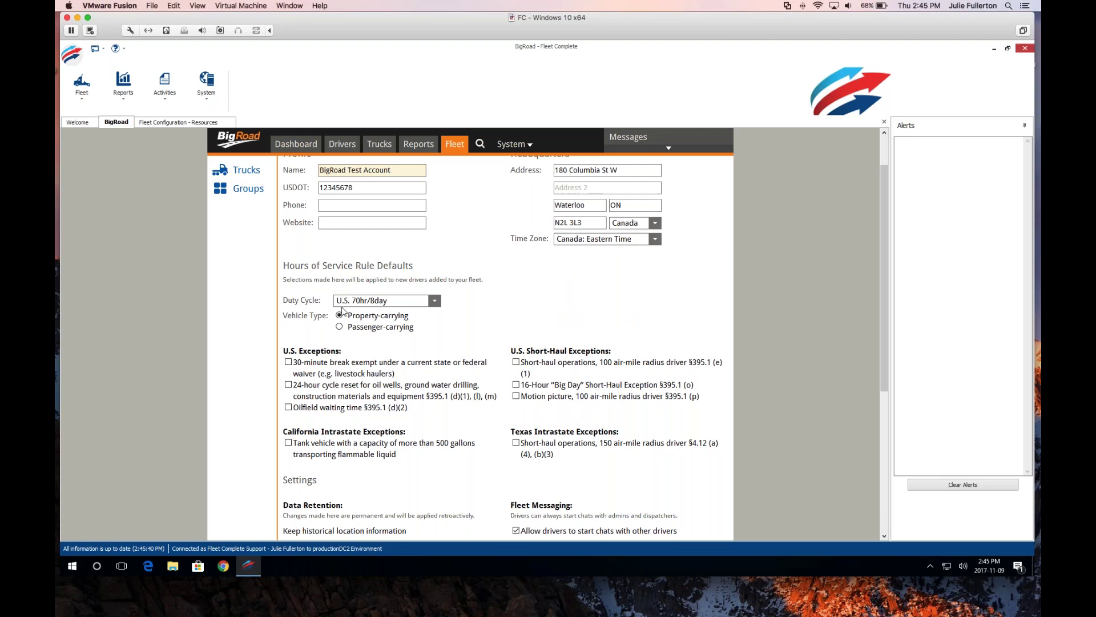
{"action": "left_click", "coordinate": [435, 302]}
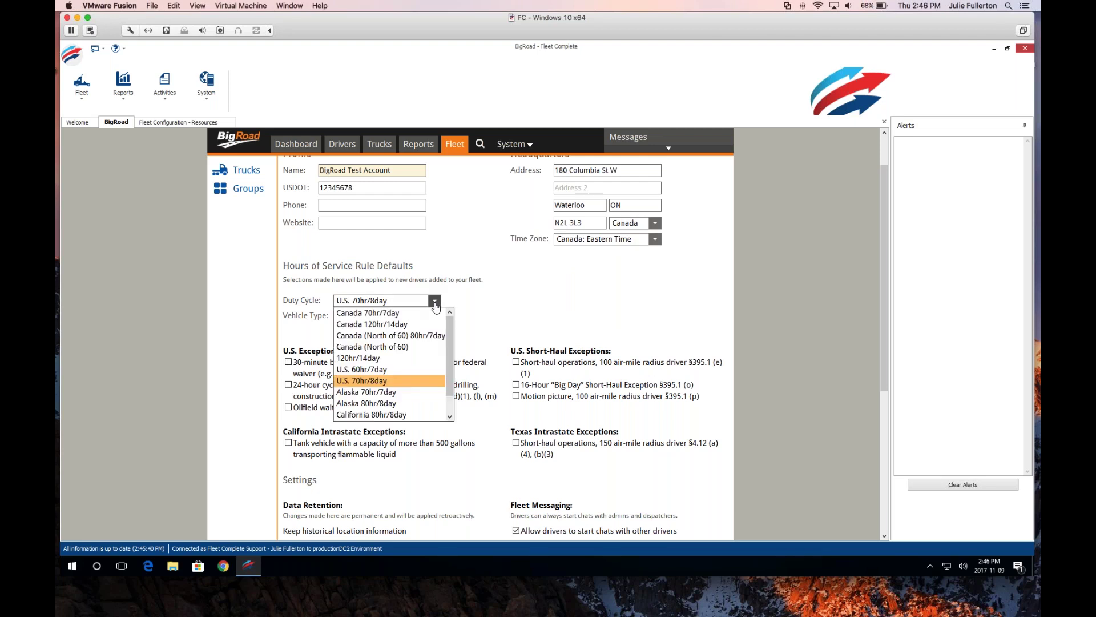
{"action": "left_click", "coordinate": [467, 301]}
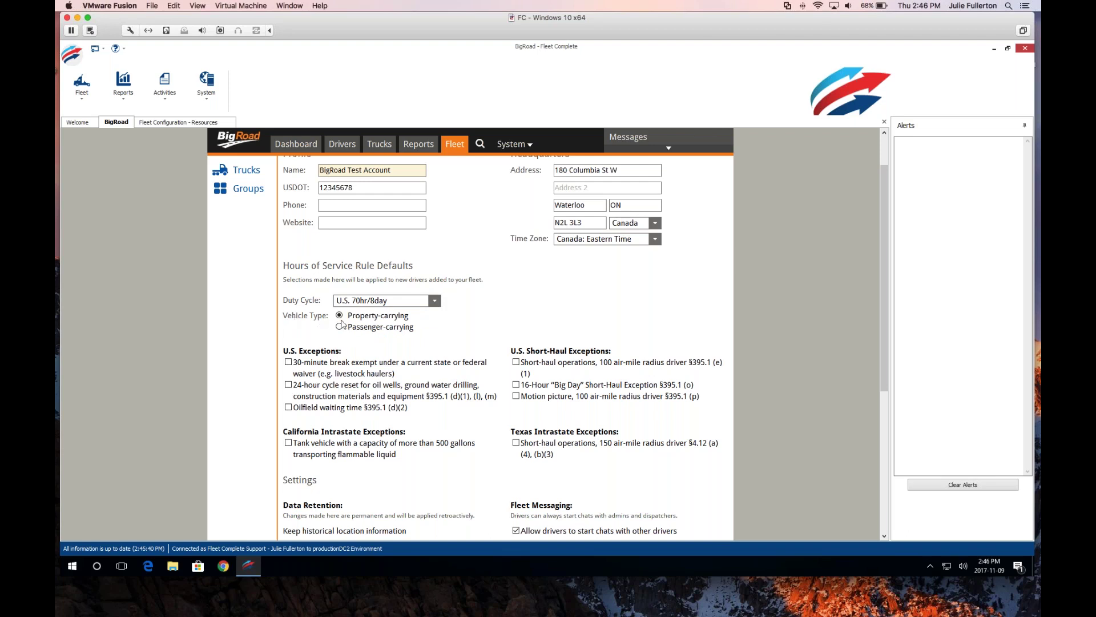
{"action": "left_click", "coordinate": [341, 328]}
{"action": "left_click", "coordinate": [340, 317]}
Step: Review the hours of service exceptions, turning the 16-Hour "Big Day" Short-Haul Exception on and back off
{"action": "scroll", "coordinate": [474, 295], "scroll_direction": "down", "scroll_amount": 4}
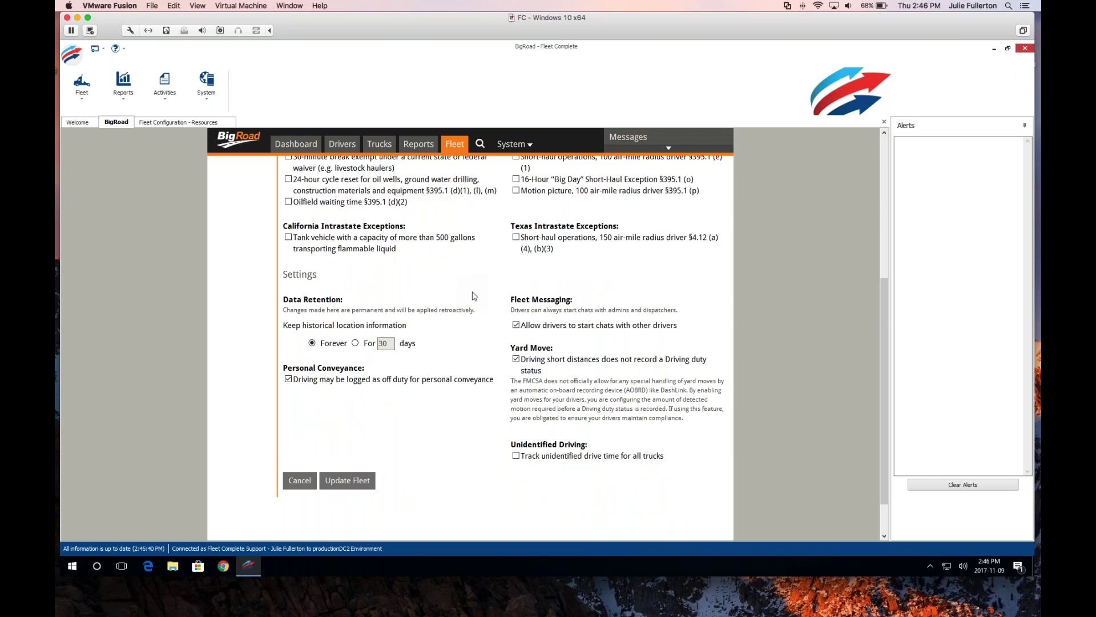
{"action": "scroll", "coordinate": [473, 296], "scroll_direction": "up", "scroll_amount": 2}
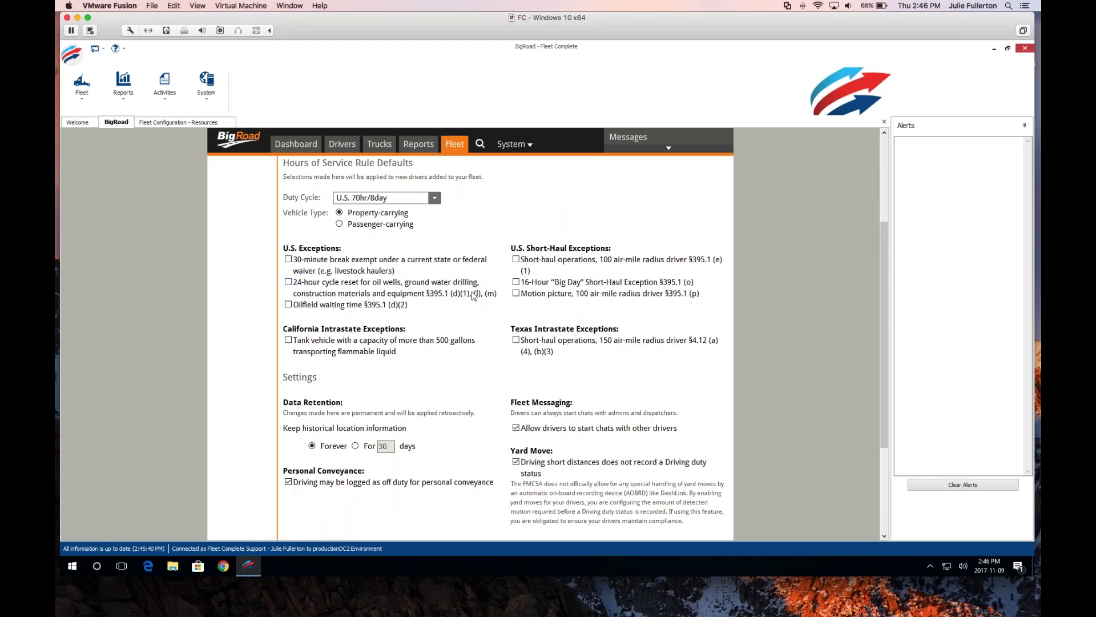
{"action": "left_click_drag", "start_coordinate": [473, 325], "coordinate": [476, 312]}
{"action": "scroll", "coordinate": [476, 312], "scroll_direction": "down", "scroll_amount": 1}
{"action": "left_click", "coordinate": [477, 313]}
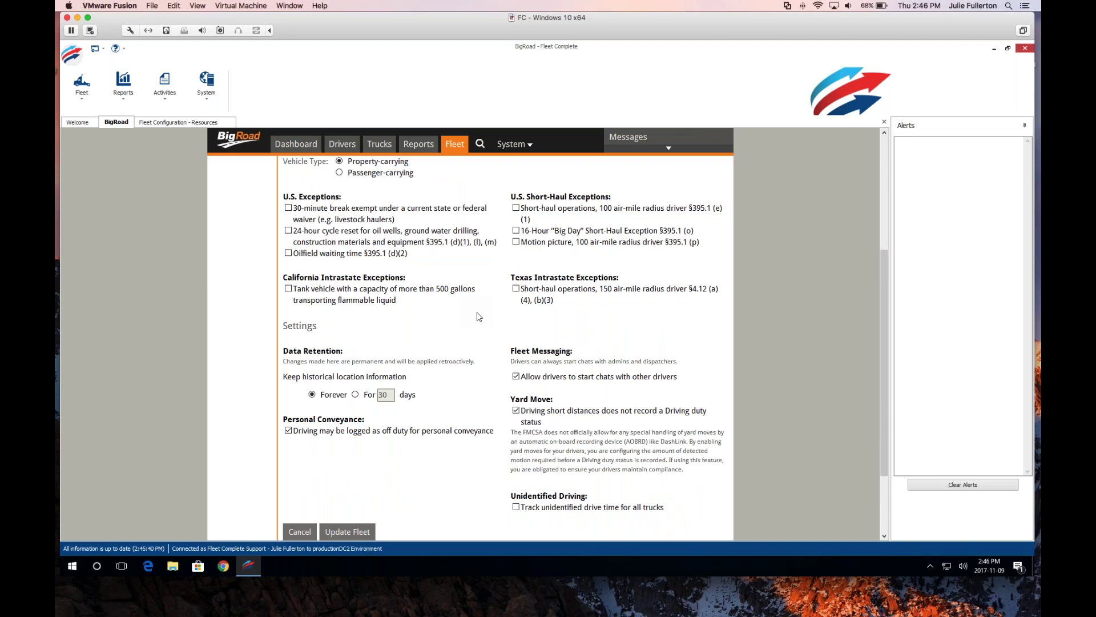
{"action": "left_click", "coordinate": [516, 232]}
{"action": "left_click", "coordinate": [516, 231]}
{"action": "scroll", "coordinate": [472, 272], "scroll_direction": "down", "scroll_amount": 1}
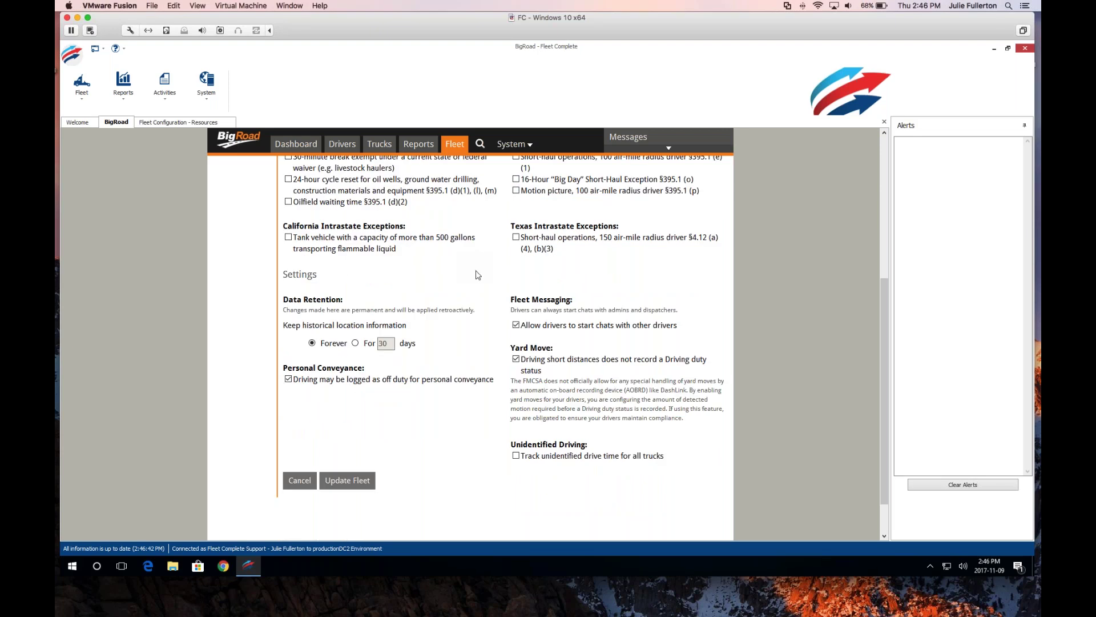
Step: Demonstrate limiting historical location data retention to 180 days, and set it back to Forever
{"action": "scroll", "coordinate": [474, 271], "scroll_direction": "down", "scroll_amount": 1}
{"action": "left_click_drag", "start_coordinate": [346, 251], "coordinate": [282, 250]}
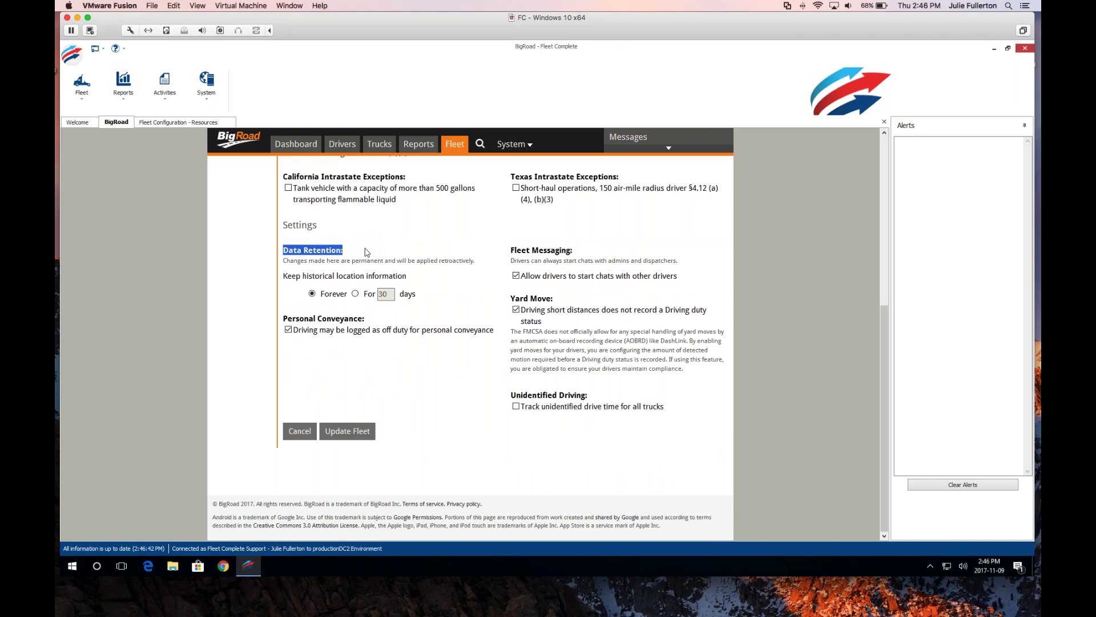
{"action": "left_click", "coordinate": [344, 313]}
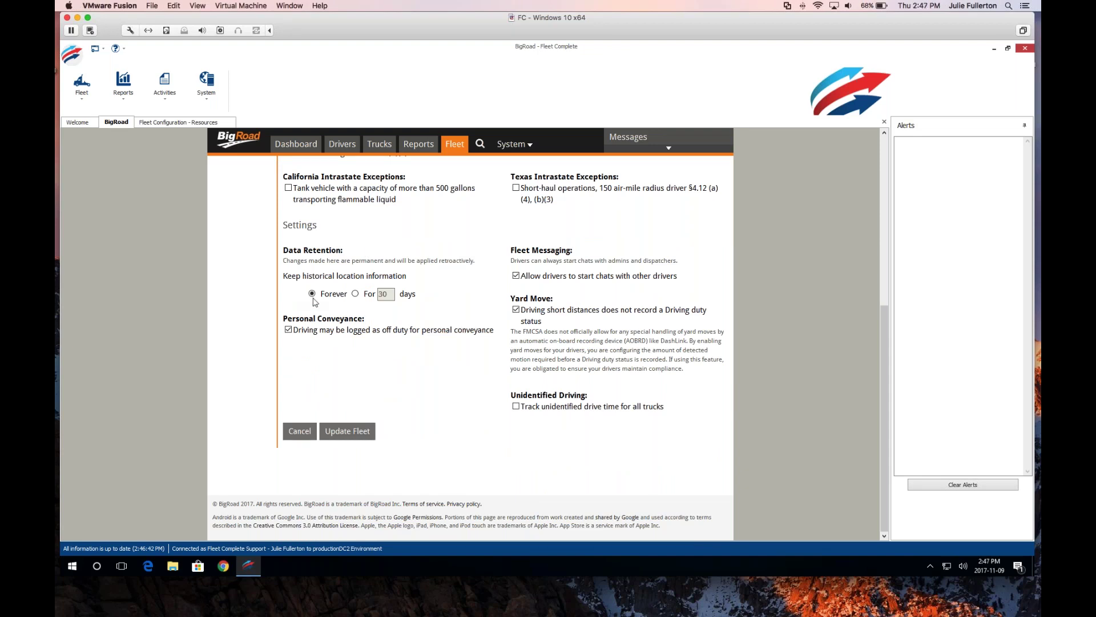
{"action": "left_click", "coordinate": [355, 294]}
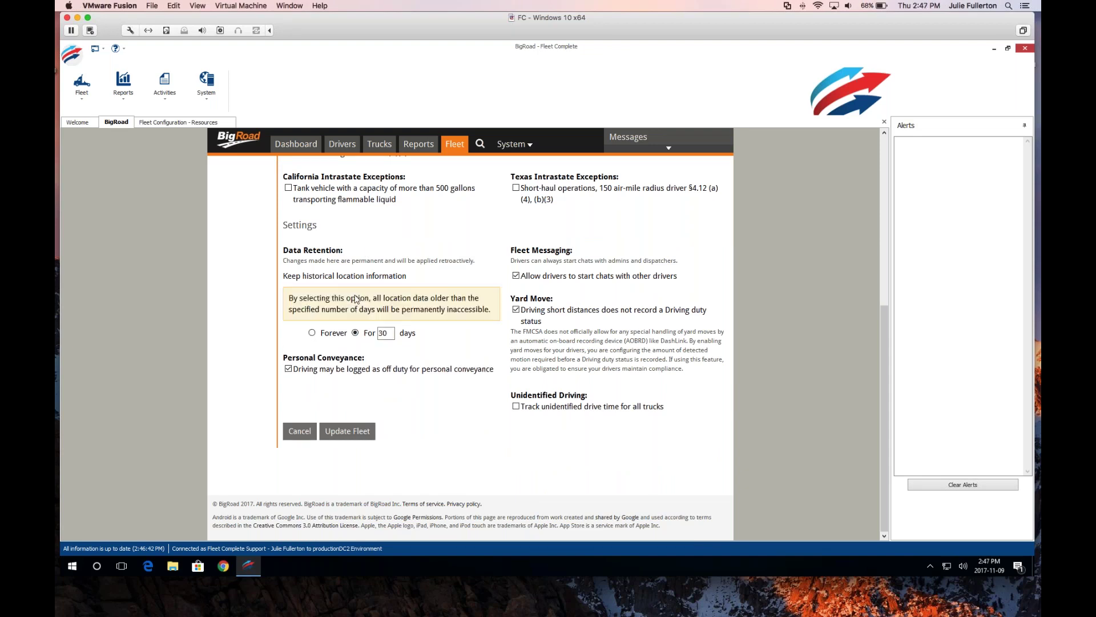
{"action": "left_click_drag", "start_coordinate": [392, 333], "coordinate": [369, 334]}
{"action": "type", "text": "180"}
{"action": "left_click_drag", "start_coordinate": [374, 299], "coordinate": [418, 298]}
{"action": "left_click", "coordinate": [454, 333]}
{"action": "left_click", "coordinate": [313, 334]}
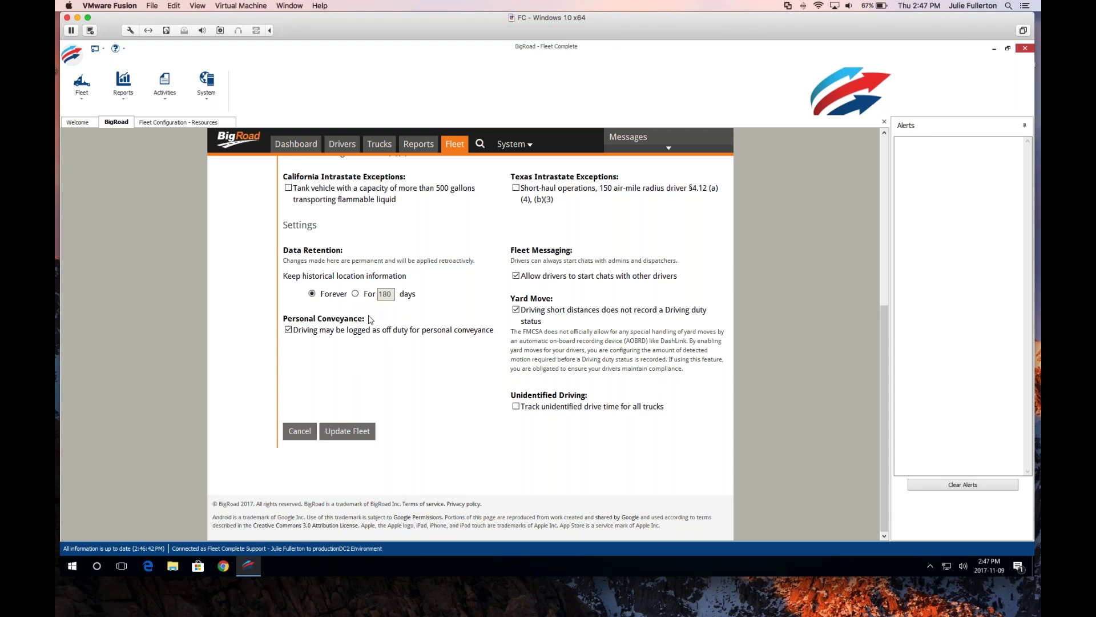
Step: Turn off-duty logging for personal conveyance off and back on, and point out the driver-to-driver chat option under Fleet Messaging
{"action": "left_click_drag", "start_coordinate": [366, 318], "coordinate": [290, 316]}
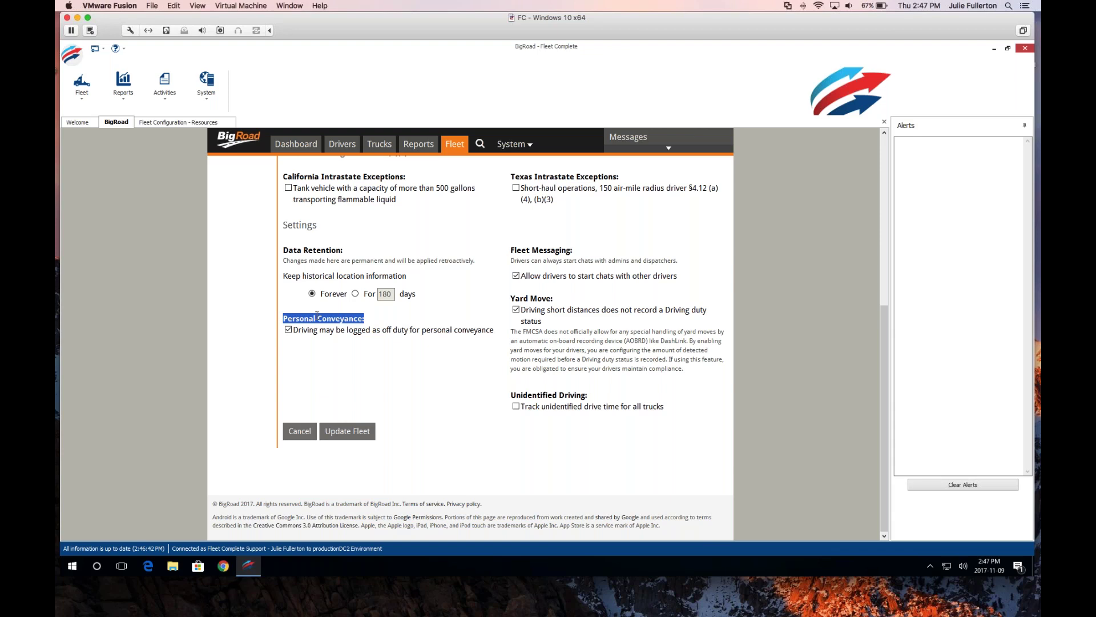
{"action": "left_click", "coordinate": [289, 330]}
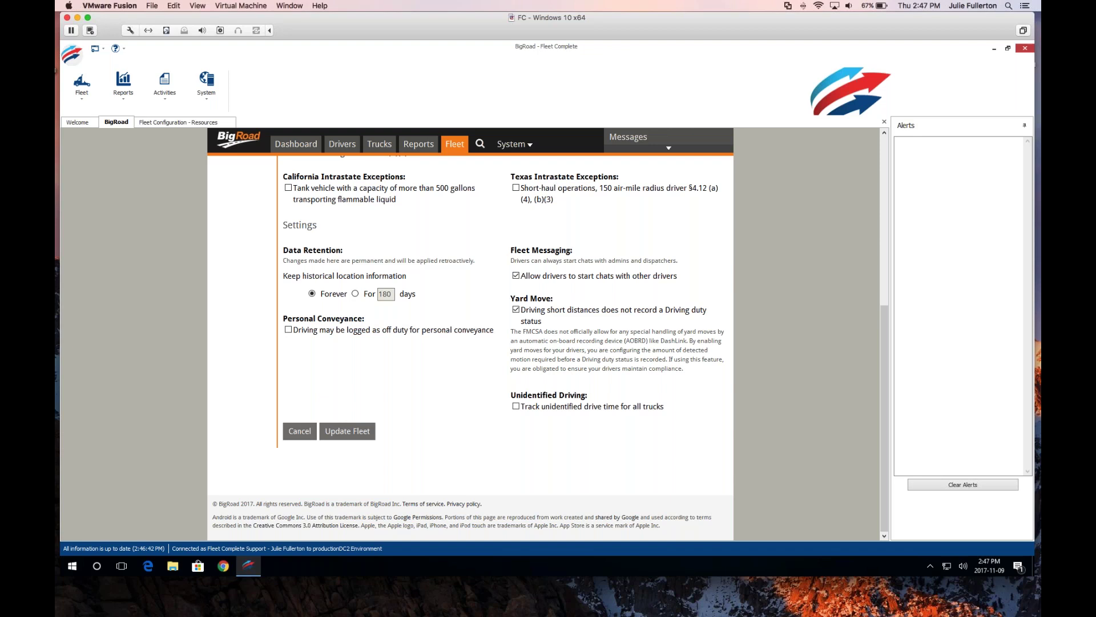
{"action": "left_click", "coordinate": [289, 330]}
{"action": "left_click_drag", "start_coordinate": [511, 249], "coordinate": [573, 249]}
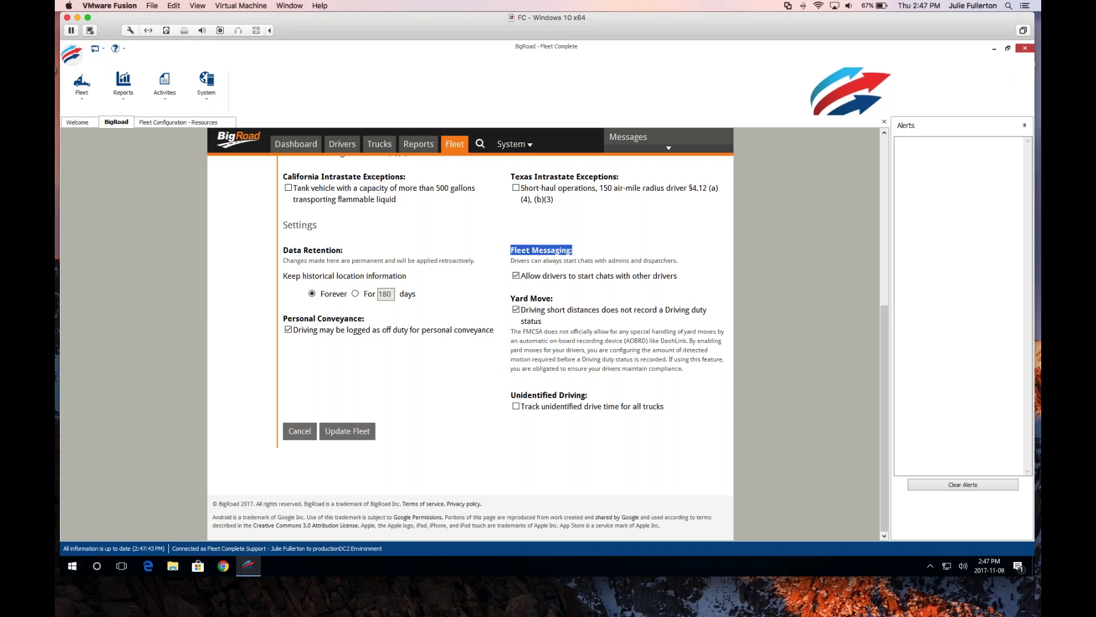
{"action": "left_click", "coordinate": [516, 276]}
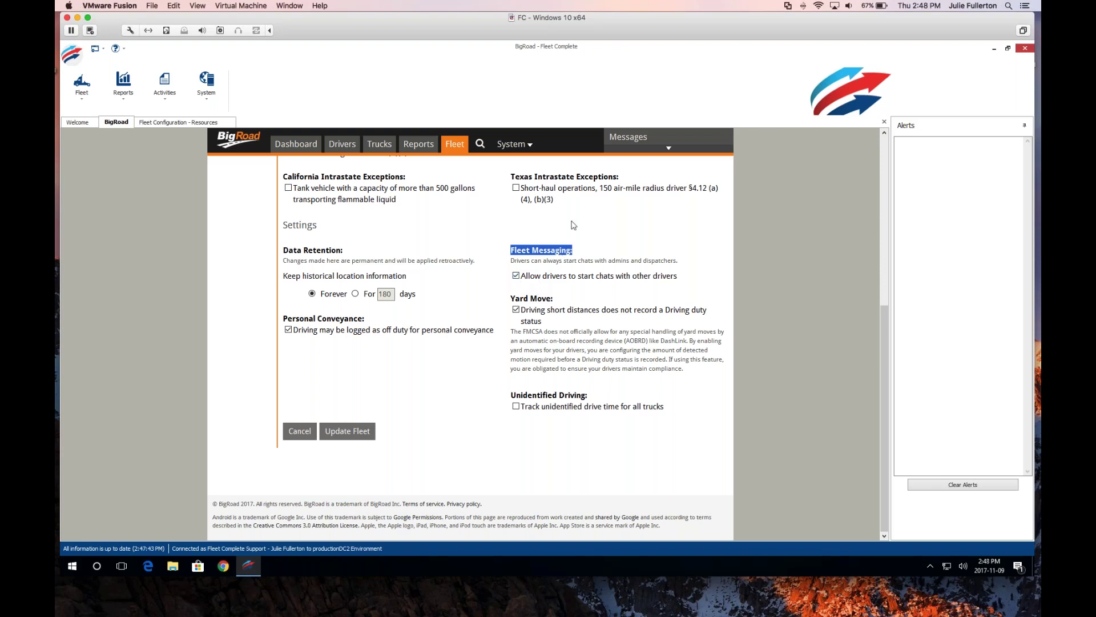
Step: Show the fleet messages and the recipient choices for a new message, and leave the fleet settings editor without saving
{"action": "left_click", "coordinate": [667, 143]}
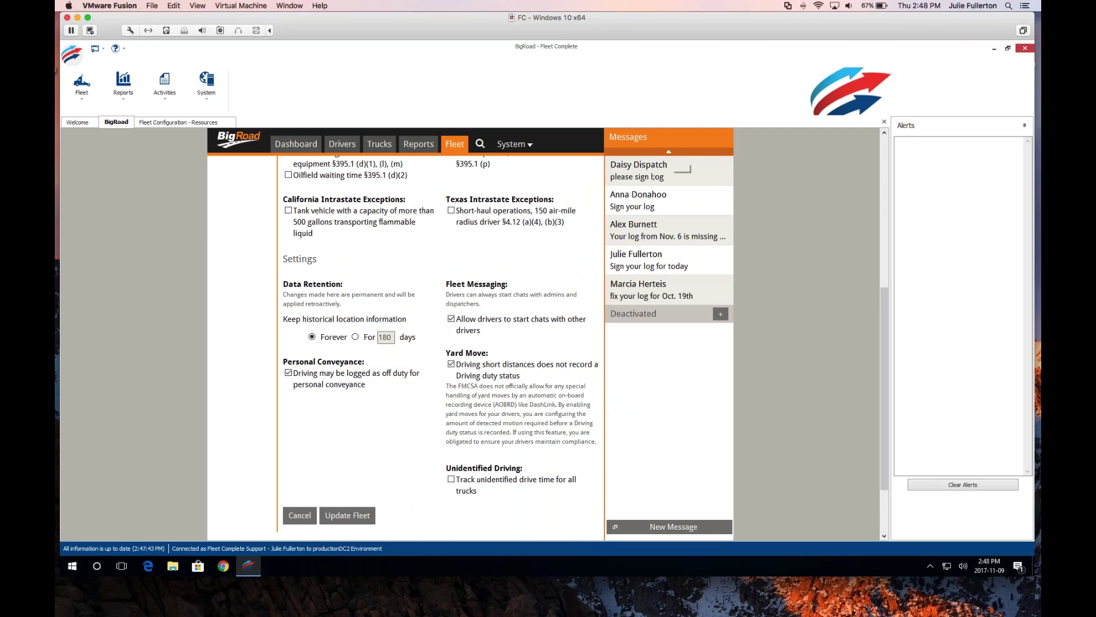
{"action": "left_click", "coordinate": [671, 533]}
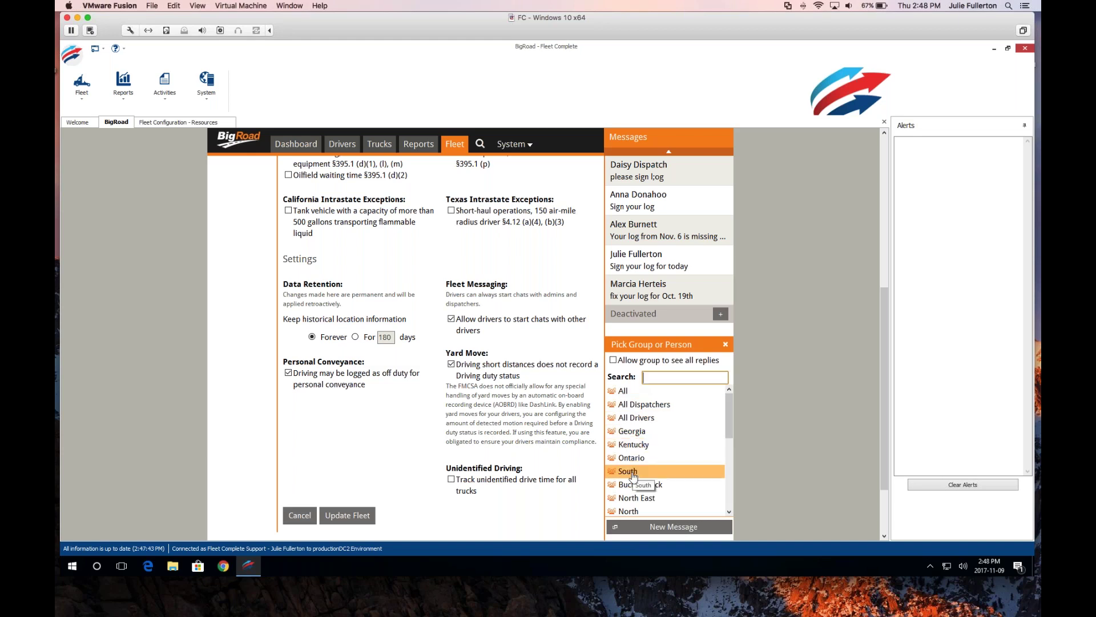
{"action": "scroll", "coordinate": [644, 462], "scroll_direction": "down", "scroll_amount": 5}
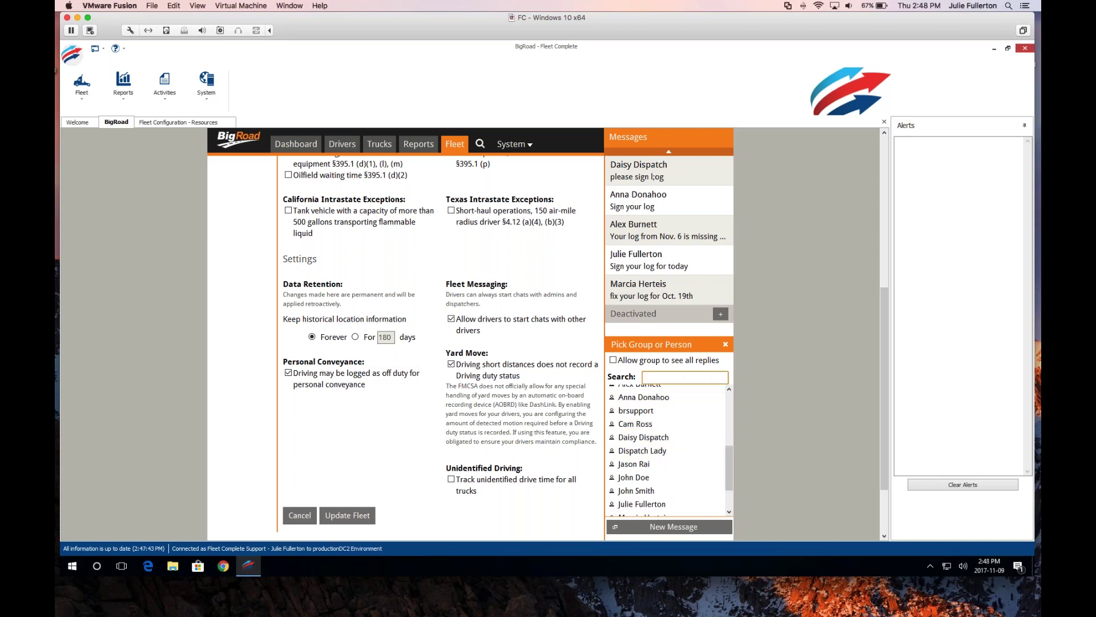
{"action": "left_click", "coordinate": [725, 344]}
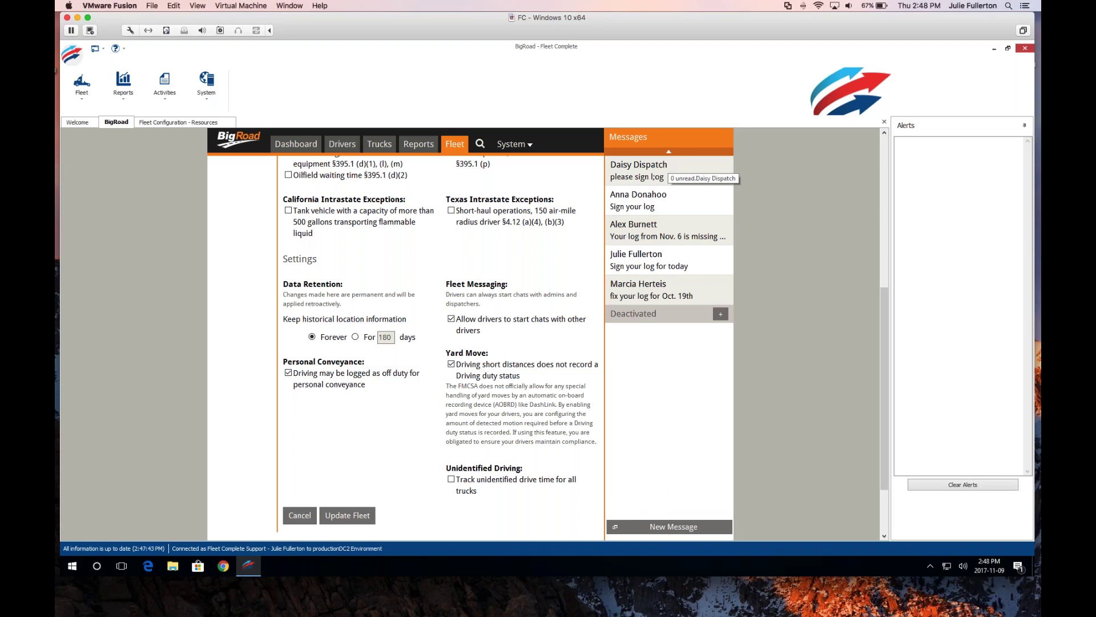
{"action": "left_click", "coordinate": [668, 153]}
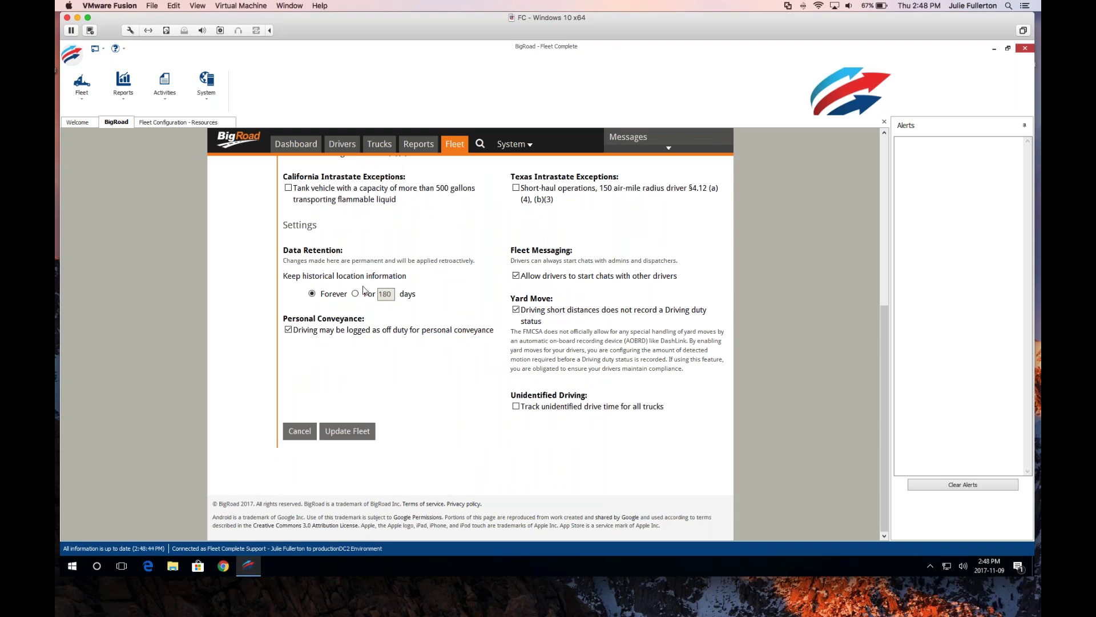
{"action": "left_click", "coordinate": [302, 435]}
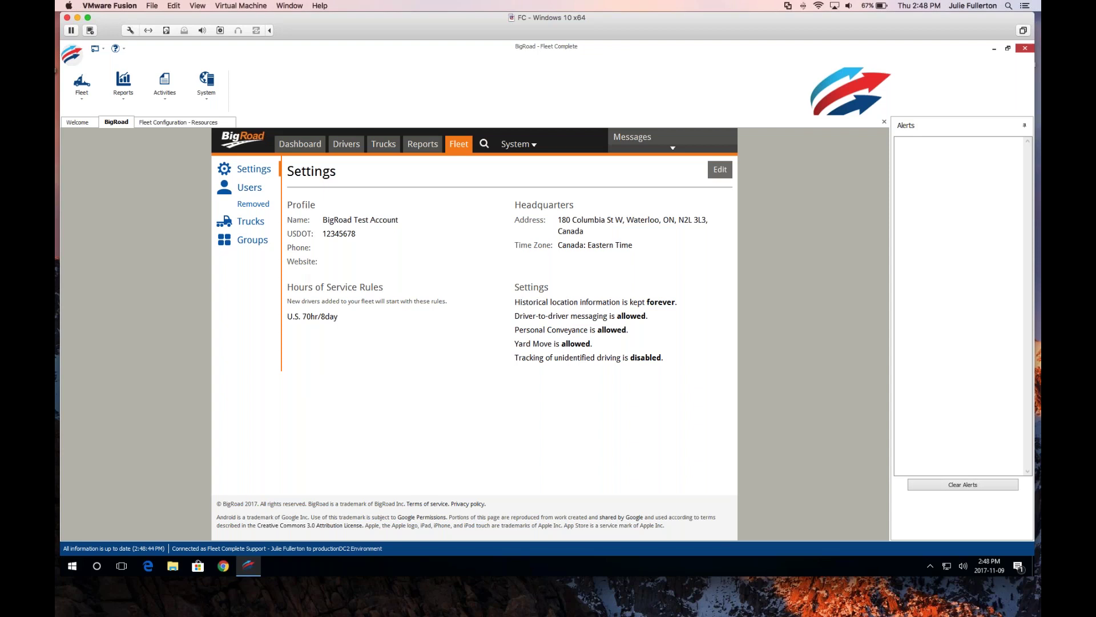
Step: Review the current users list, pointing out the Admin, Dispatcher, Driver and Safety Manager roles of the first user
{"action": "left_click", "coordinate": [248, 193]}
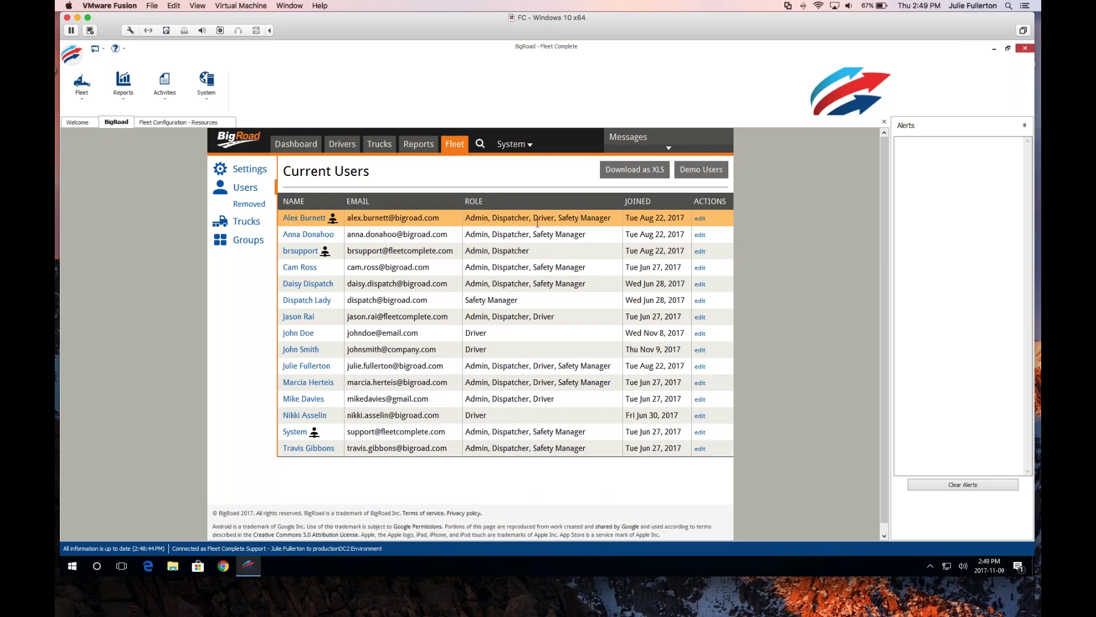
{"action": "left_click_drag", "start_coordinate": [467, 217], "coordinate": [492, 218]}
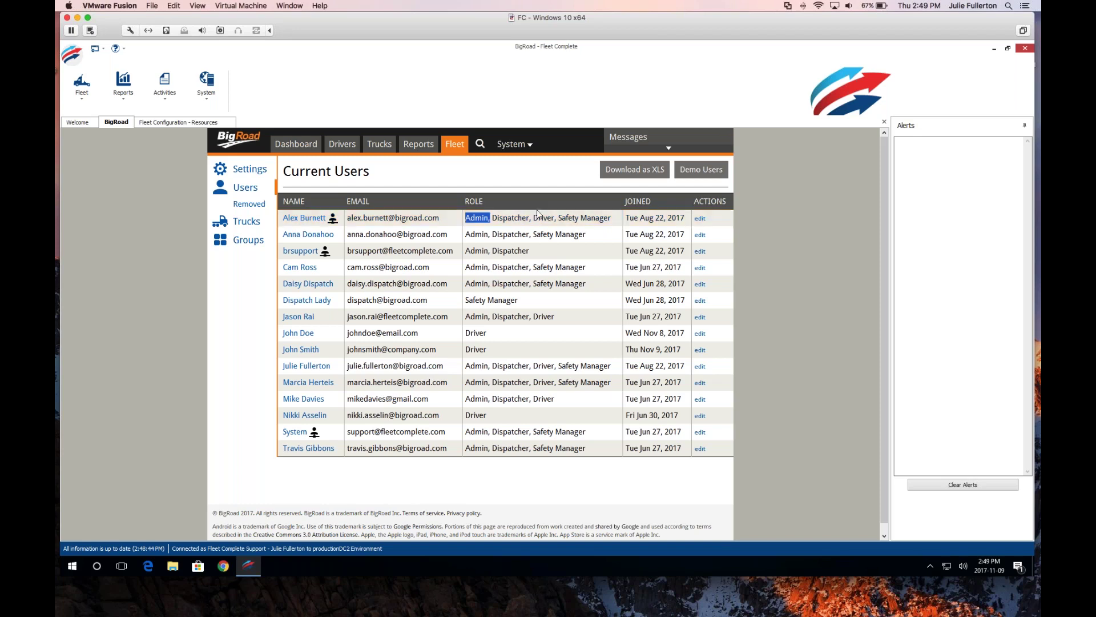
{"action": "left_click_drag", "start_coordinate": [493, 218], "coordinate": [529, 212]}
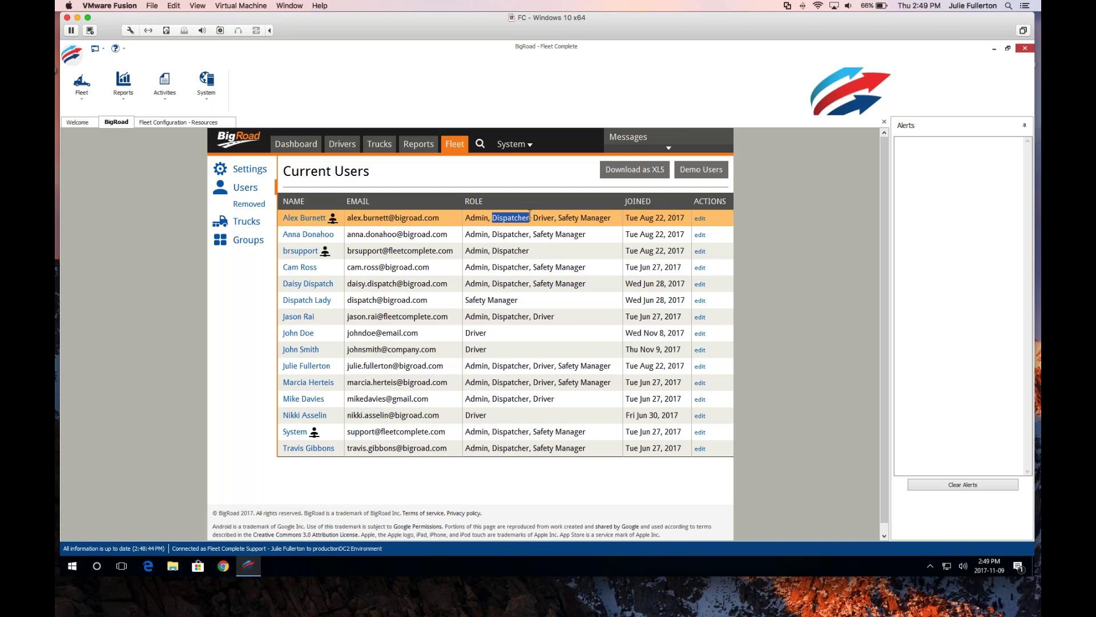
{"action": "left_click_drag", "start_coordinate": [532, 217], "coordinate": [557, 217]}
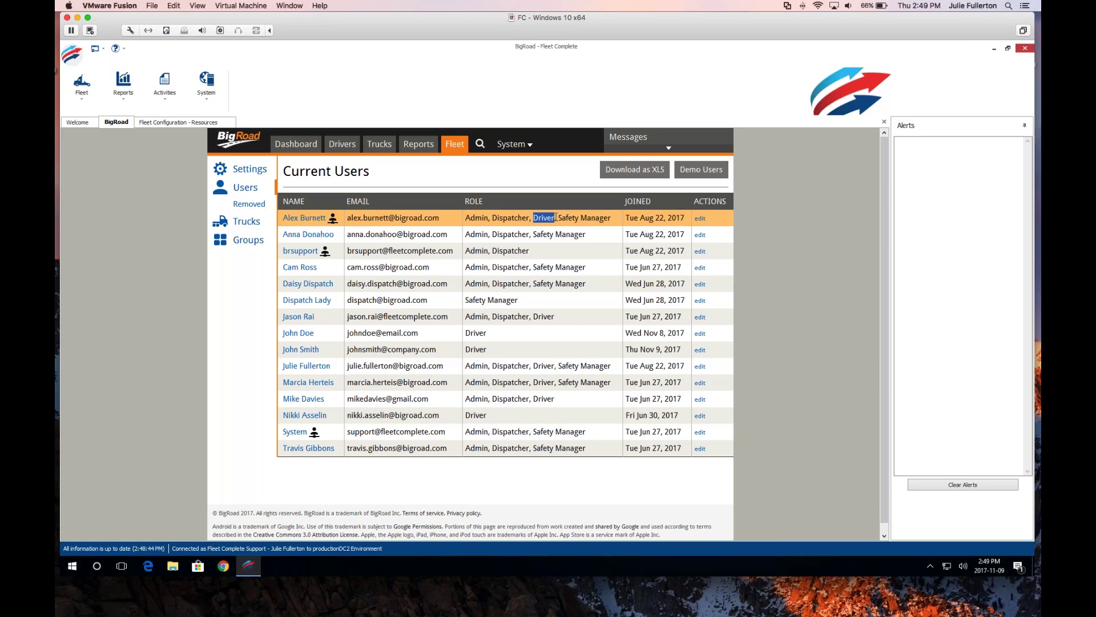
{"action": "left_click", "coordinate": [558, 217]}
{"action": "left_click_drag", "start_coordinate": [557, 218], "coordinate": [612, 218]}
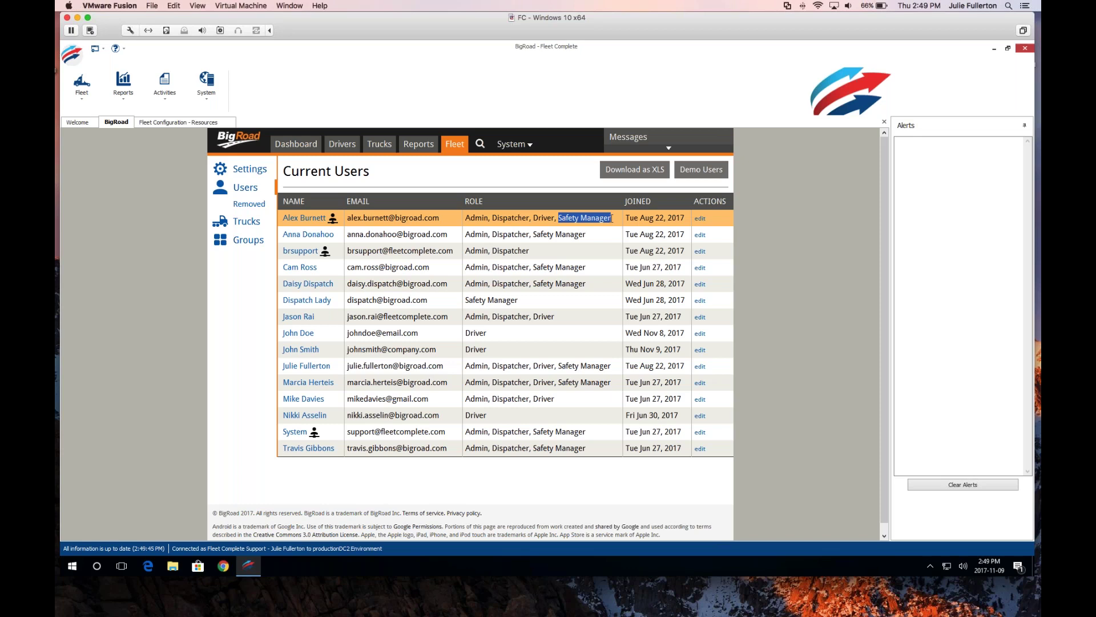
{"action": "left_click", "coordinate": [542, 251]}
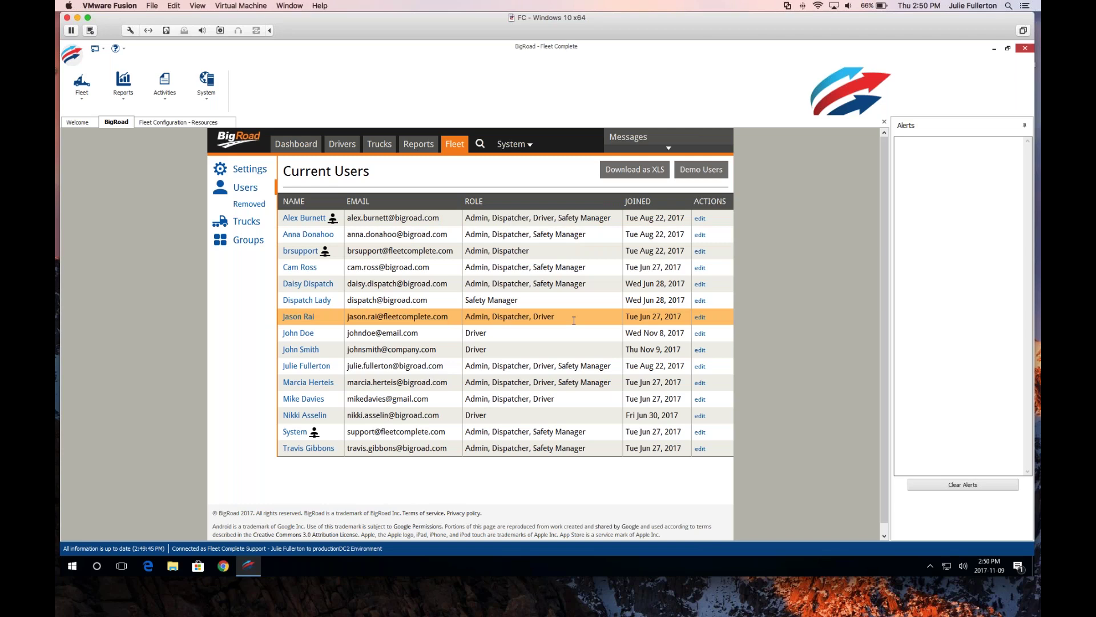
Step: Add the Safety Manager role to the seventh listed user and save the profile
{"action": "left_click", "coordinate": [701, 319]}
{"action": "left_click", "coordinate": [217, 336]}
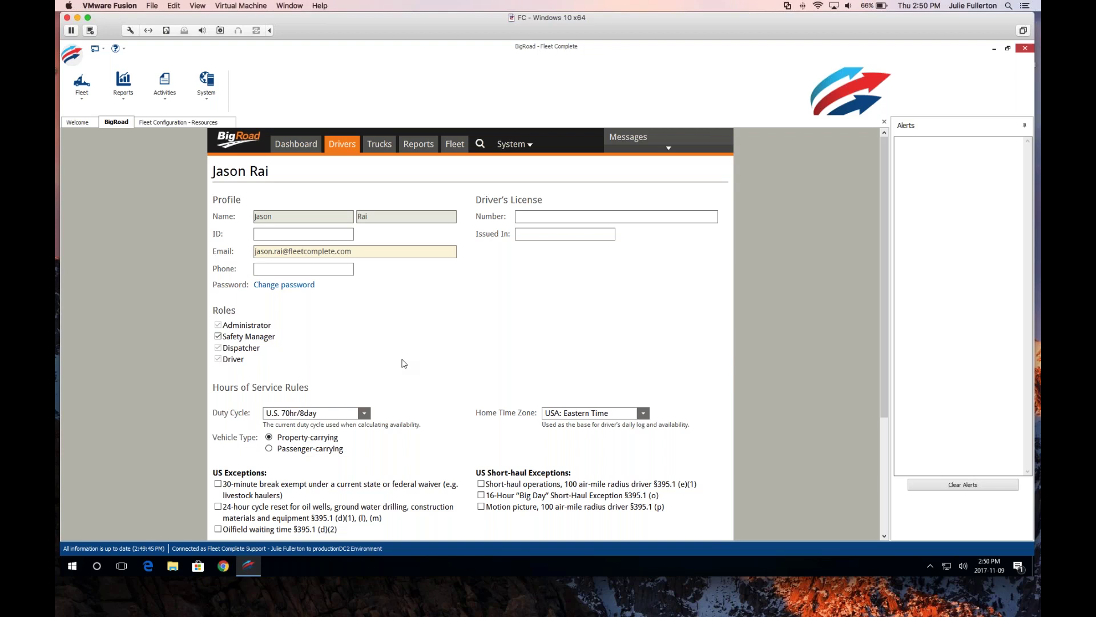
{"action": "scroll", "coordinate": [427, 344], "scroll_direction": "down", "scroll_amount": 2}
{"action": "scroll", "coordinate": [431, 345], "scroll_direction": "down", "scroll_amount": 4}
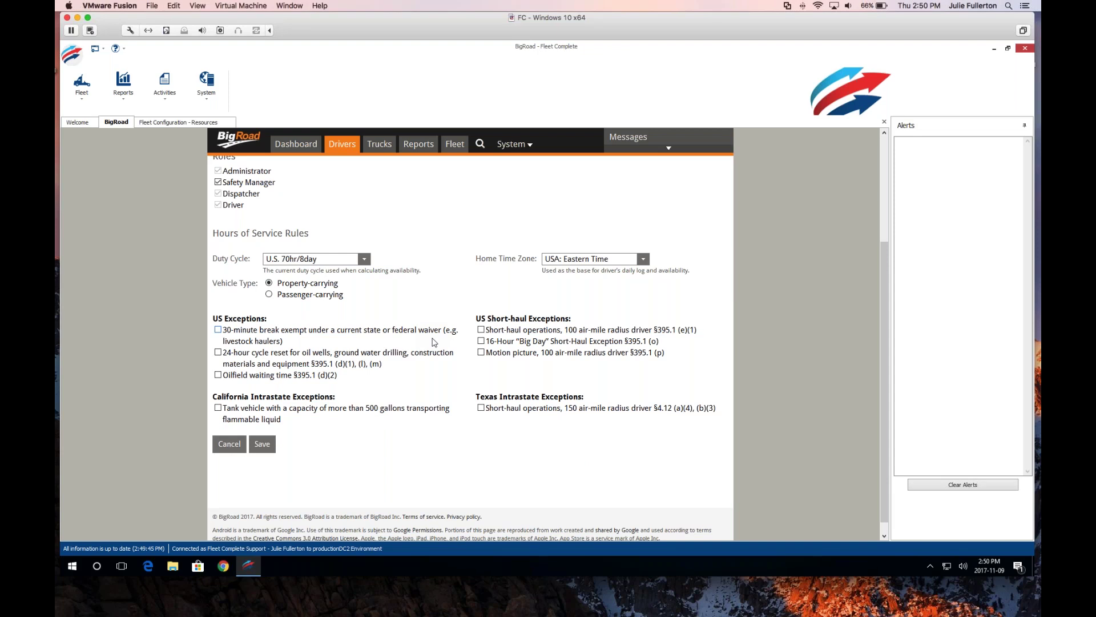
{"action": "left_click", "coordinate": [262, 444]}
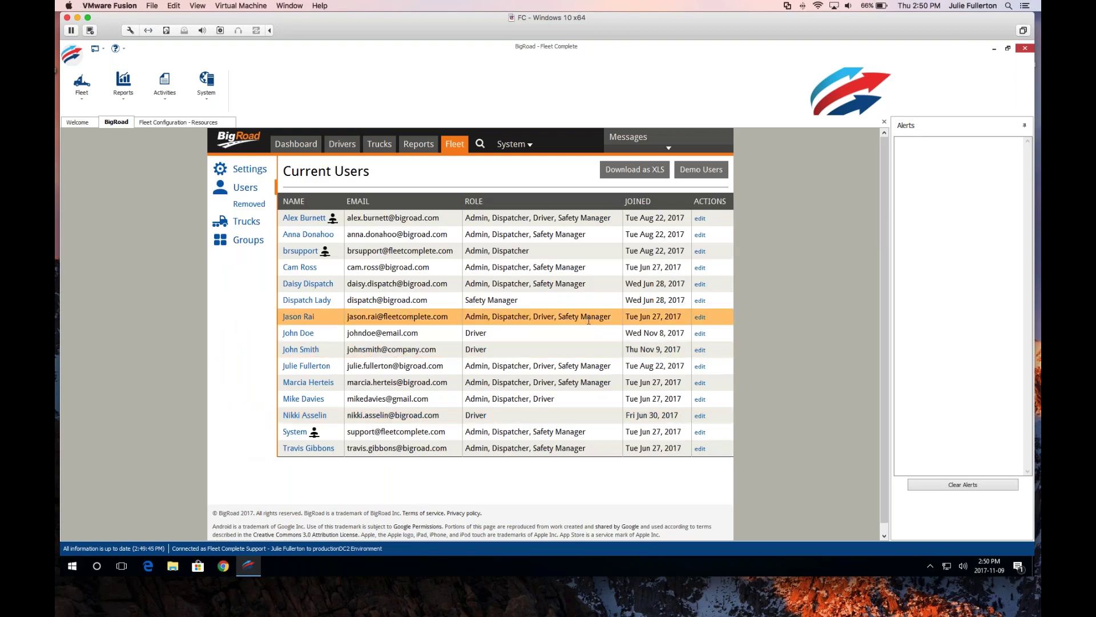
Step: Show the fleet's removed users, its truck list and its groups
{"action": "left_click", "coordinate": [249, 204]}
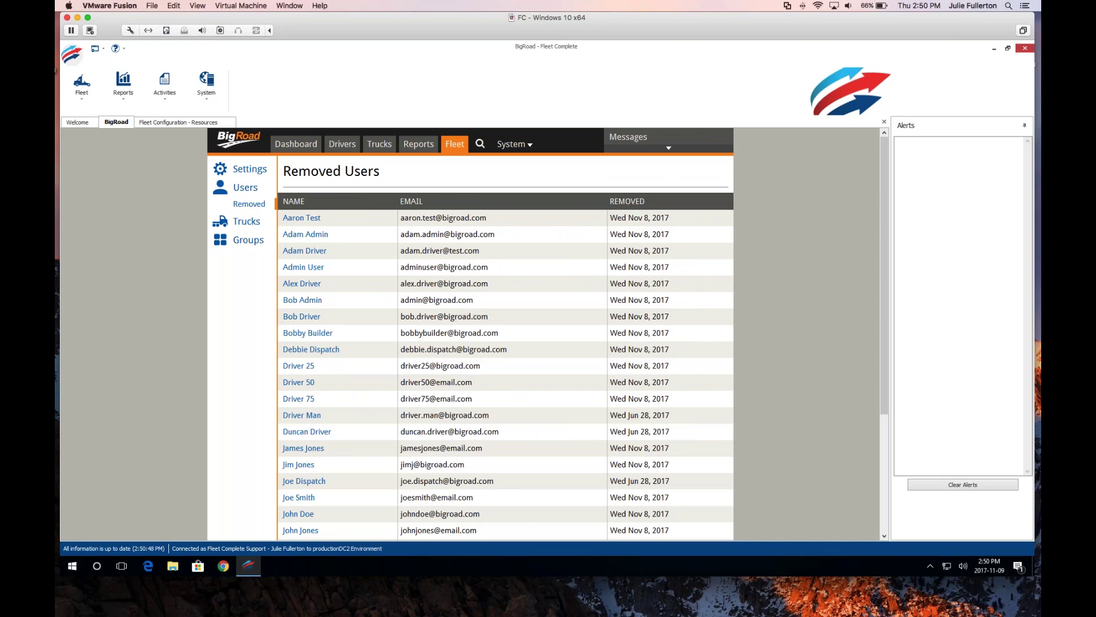
{"action": "left_click", "coordinate": [240, 227]}
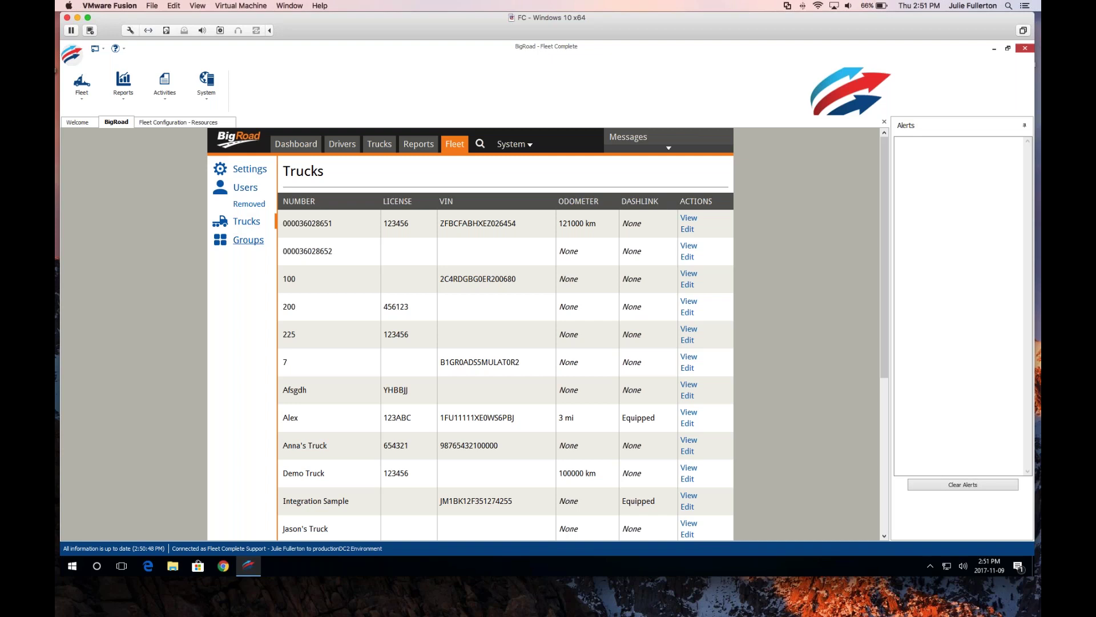
{"action": "left_click", "coordinate": [249, 240]}
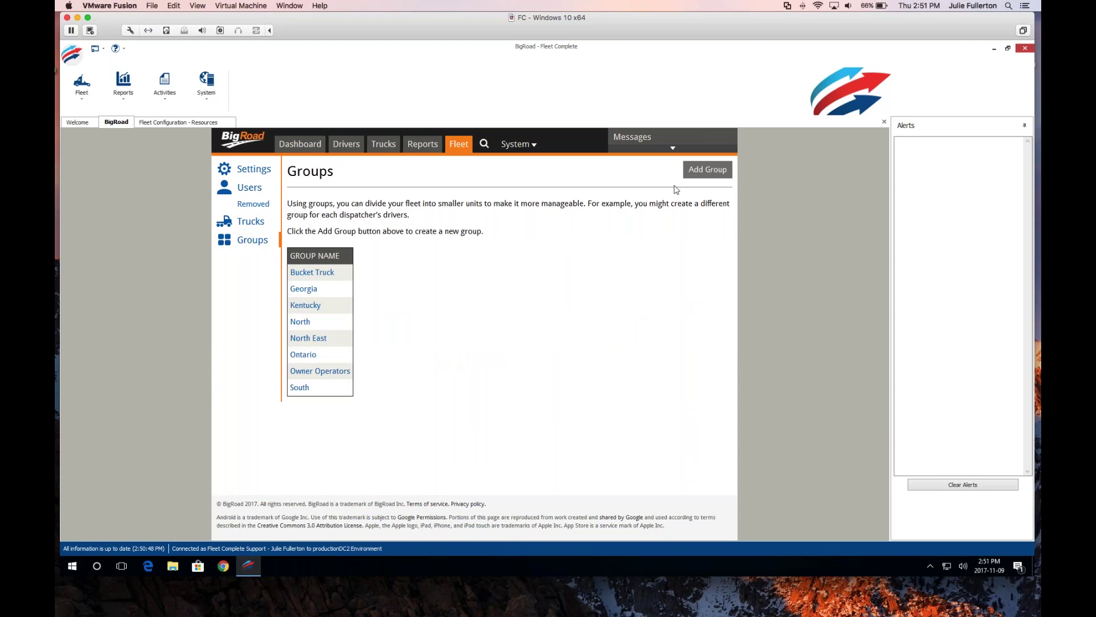
Step: Demonstrate choosing three members for a new group, and cancel the group creation
{"action": "left_click", "coordinate": [708, 170]}
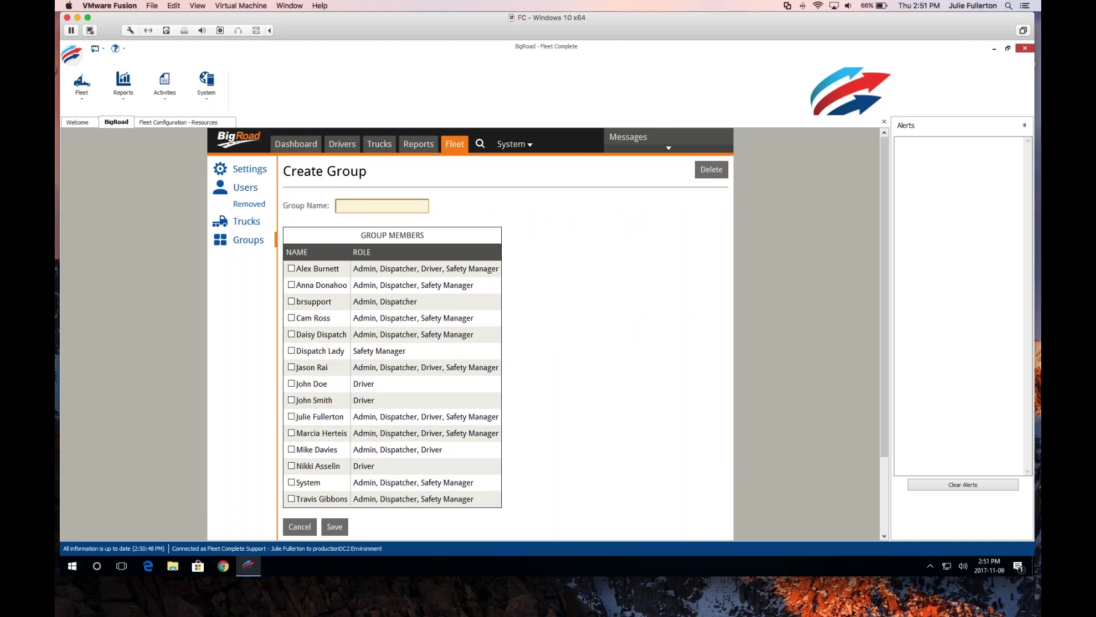
{"action": "left_click", "coordinate": [291, 269]}
{"action": "left_click", "coordinate": [291, 285]}
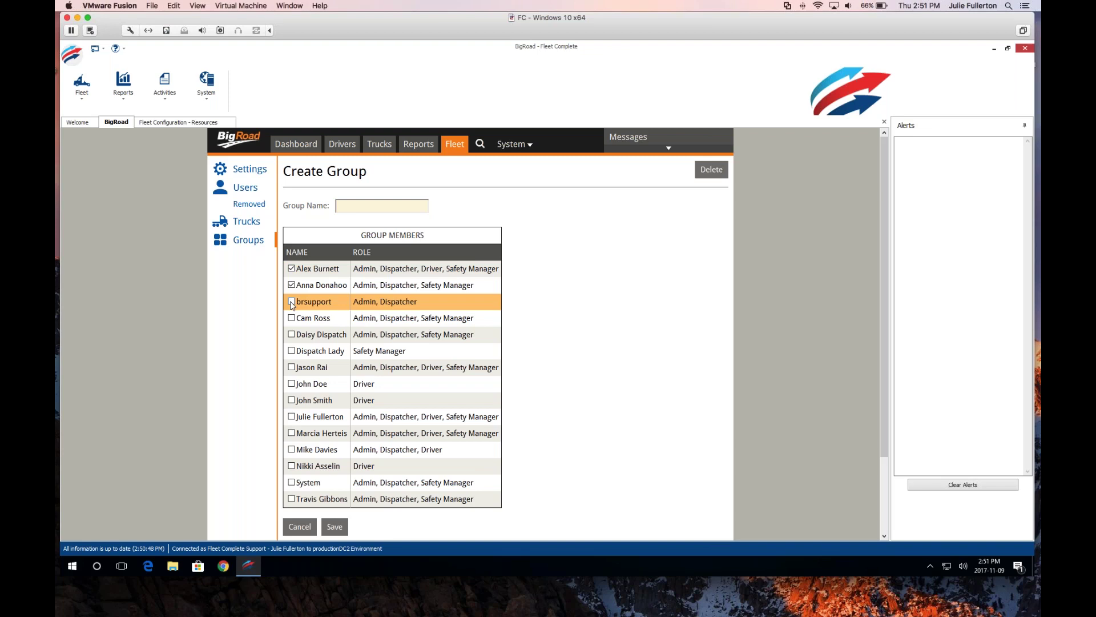
{"action": "left_click", "coordinate": [292, 383]}
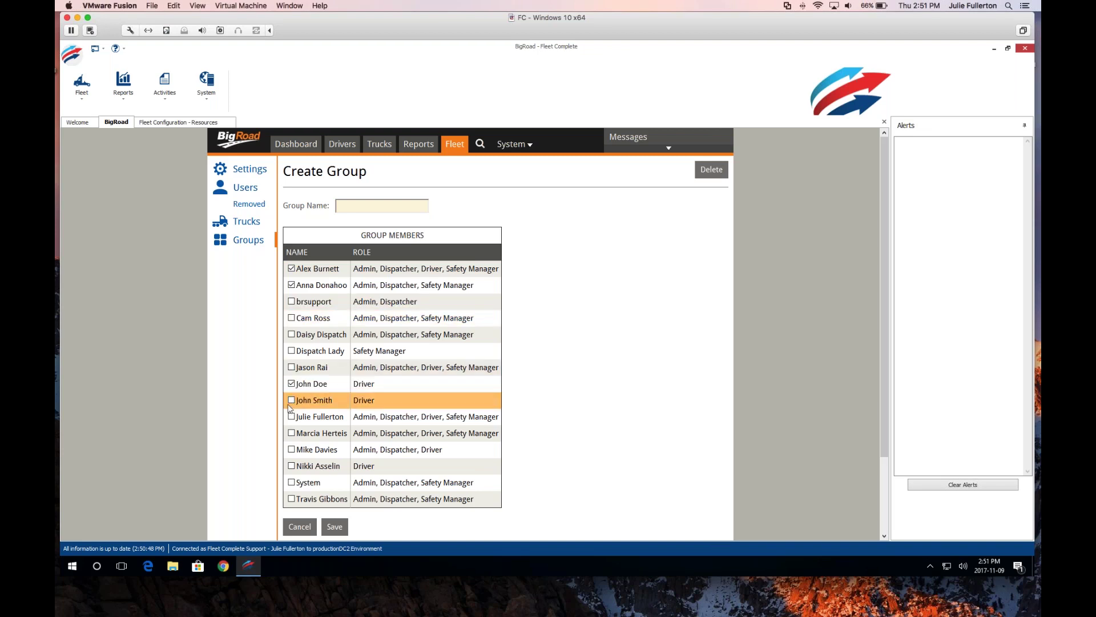
{"action": "left_click", "coordinate": [311, 530]}
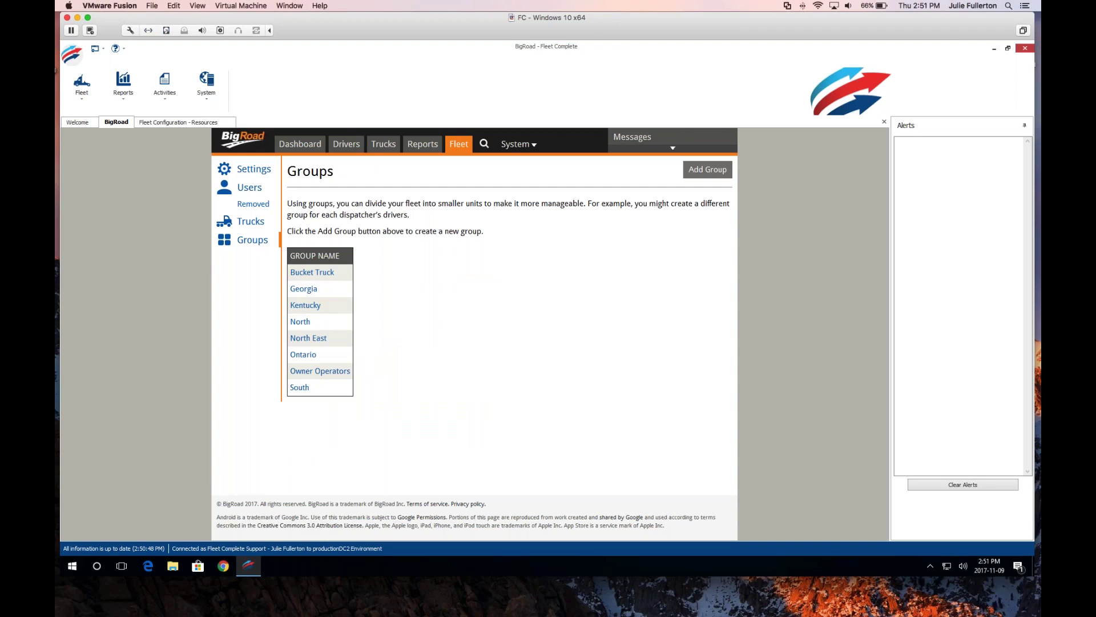
Step: Demonstrate filtering the drivers map and list to the North group, and return to the fleet settings
{"action": "left_click", "coordinate": [340, 146]}
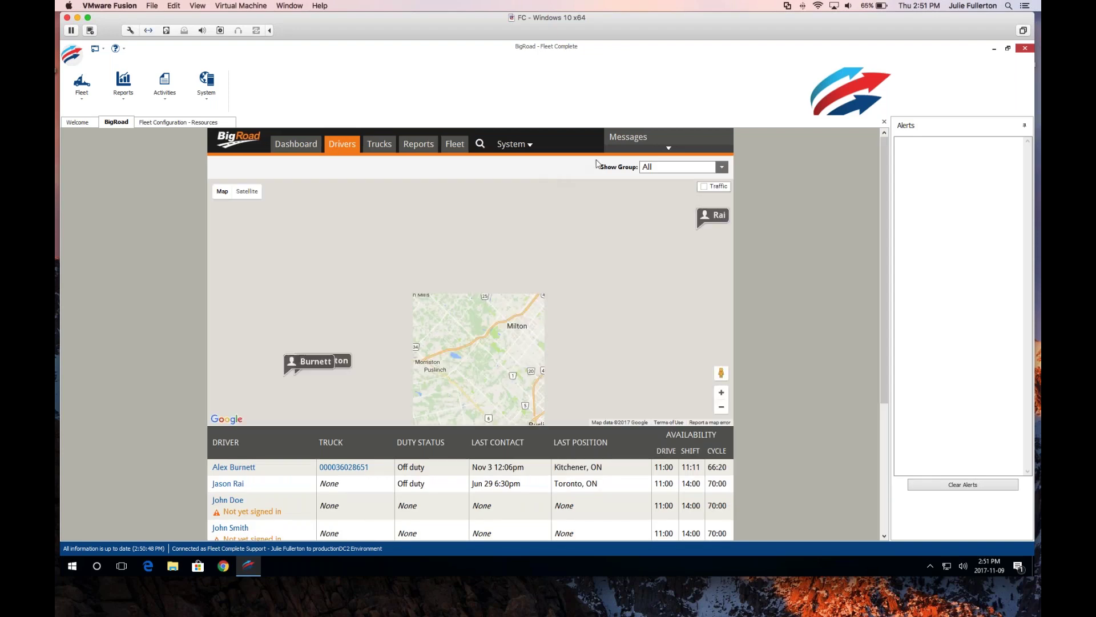
{"action": "left_click", "coordinate": [723, 169]}
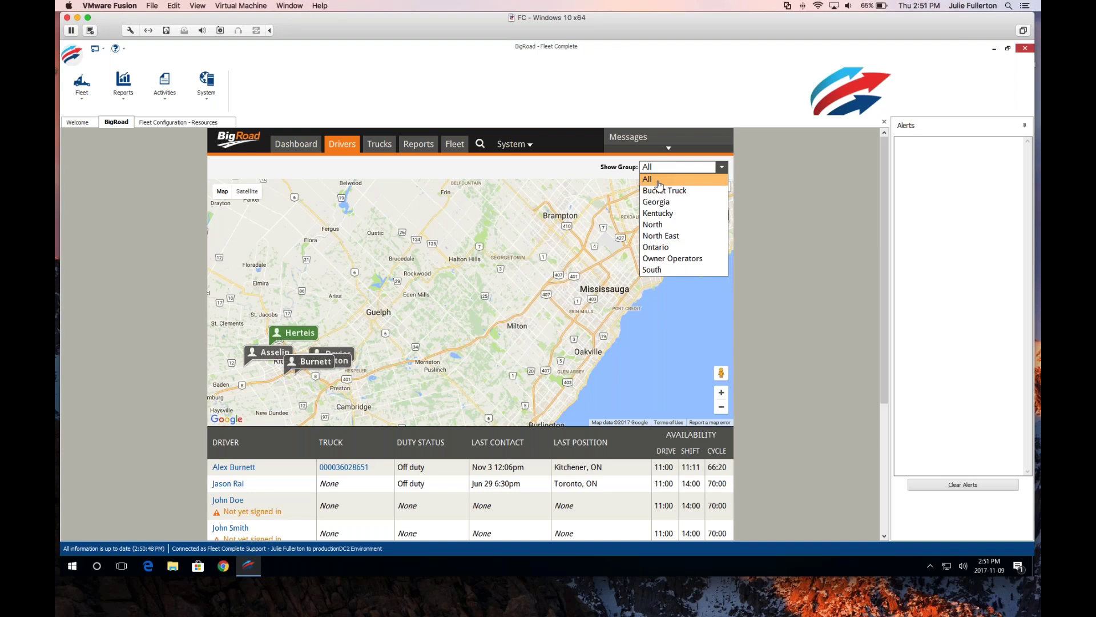
{"action": "left_click", "coordinate": [657, 224]}
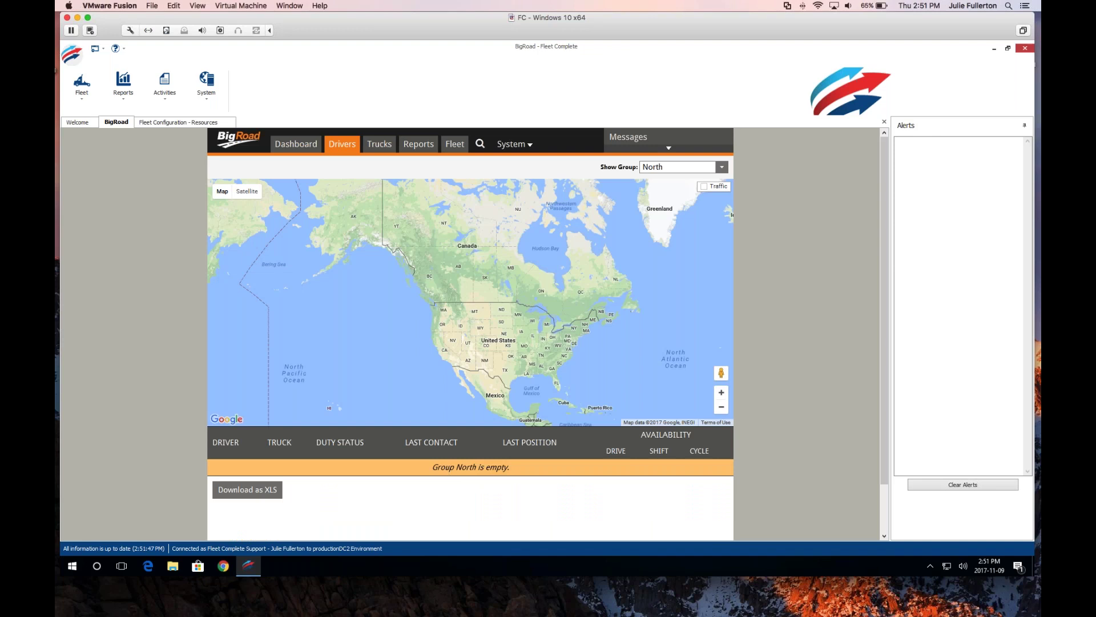
{"action": "left_click", "coordinate": [459, 149]}
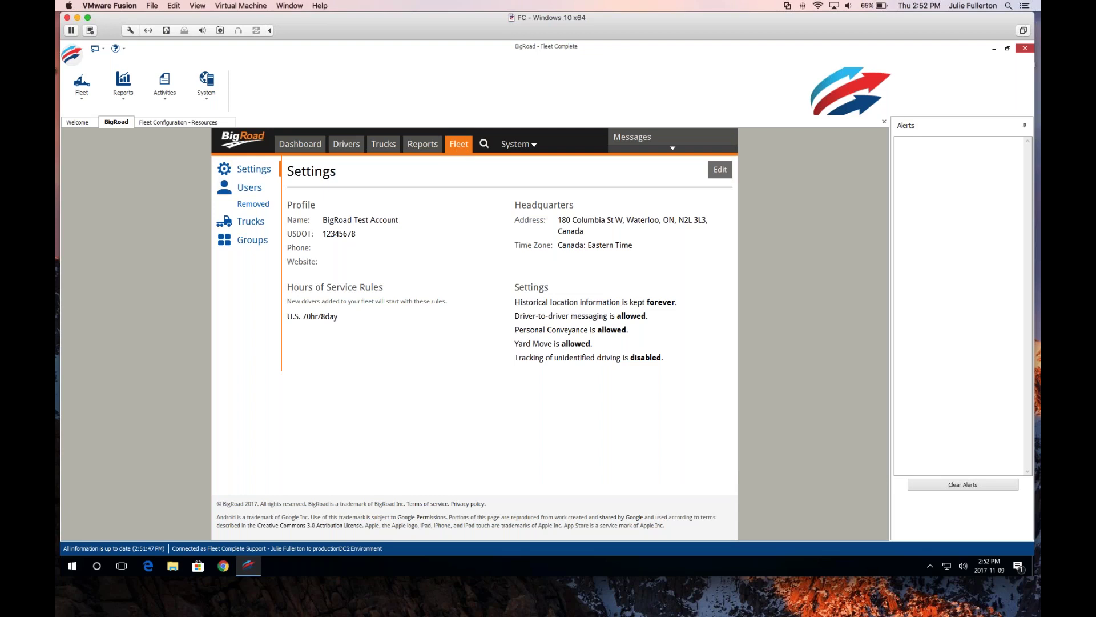
Step: Bring up the Roadside Inspection Risk dashboard and set its group filter to All
{"action": "key", "text": "super+Tab"}
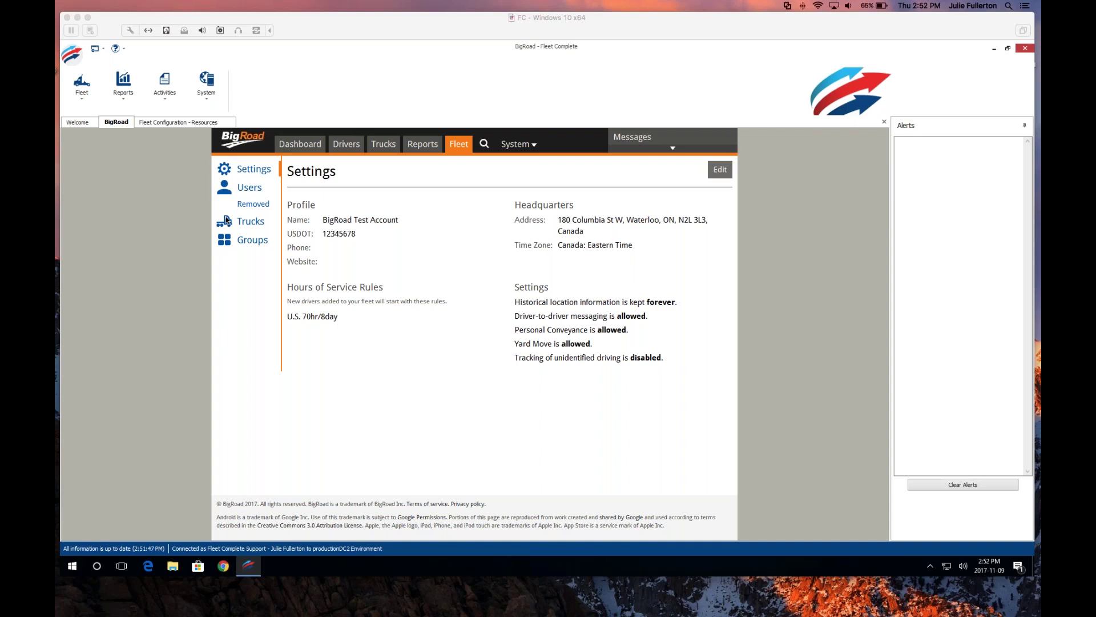
{"action": "left_click", "coordinate": [295, 149]}
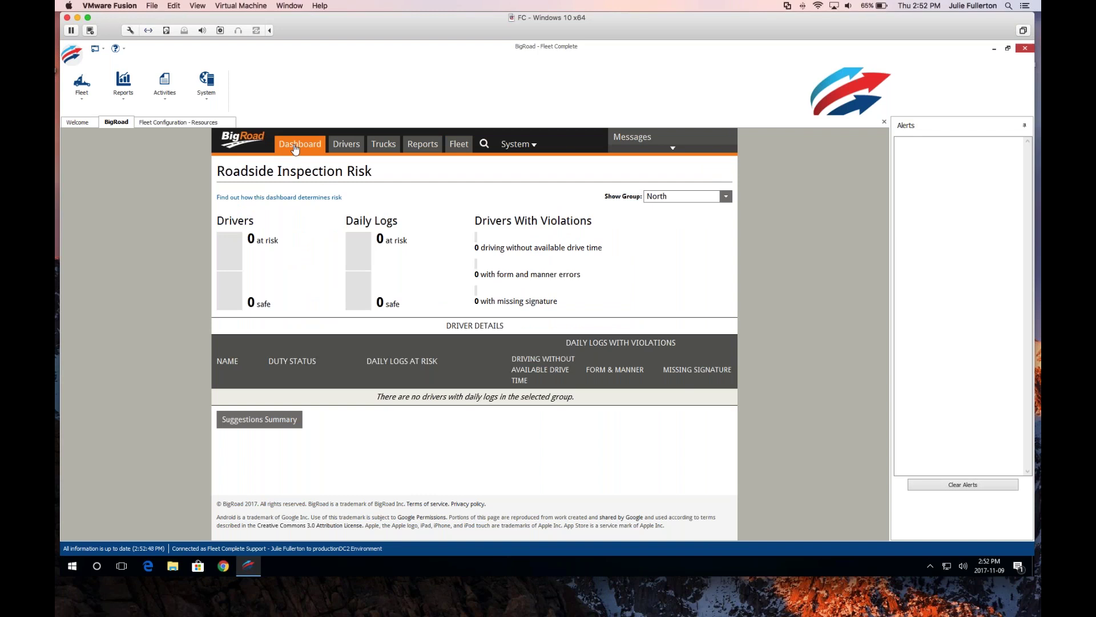
{"action": "left_click", "coordinate": [726, 196]}
{"action": "left_click", "coordinate": [653, 203]}
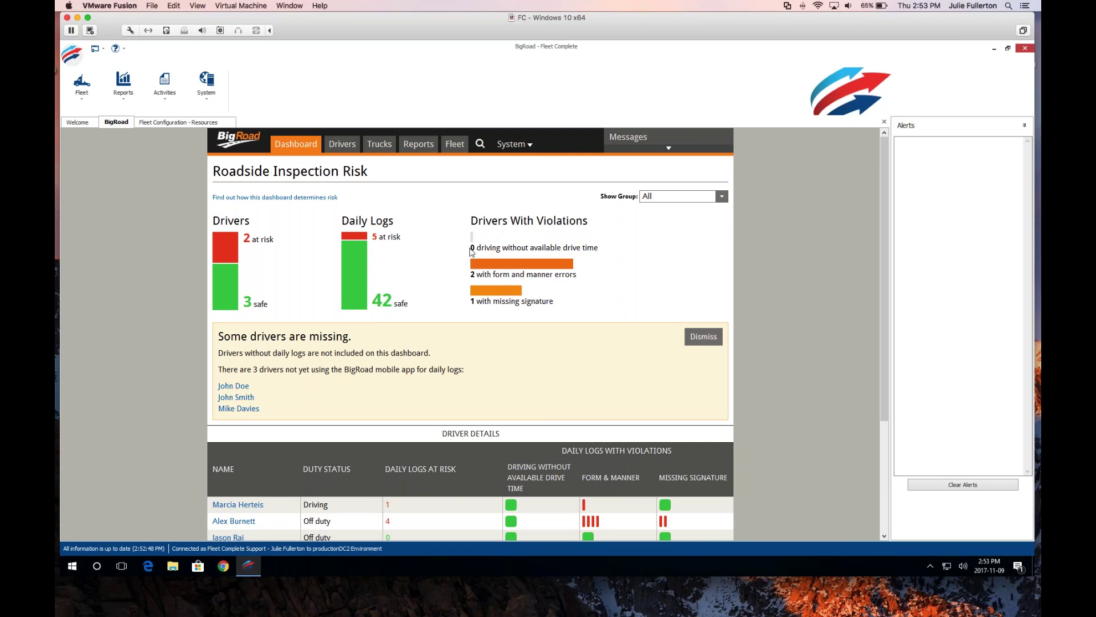
Step: Point out the drivers driving without available drive time under Drivers With Violations, and dismiss the notice about missing drivers
{"action": "left_click_drag", "start_coordinate": [467, 251], "coordinate": [526, 249]}
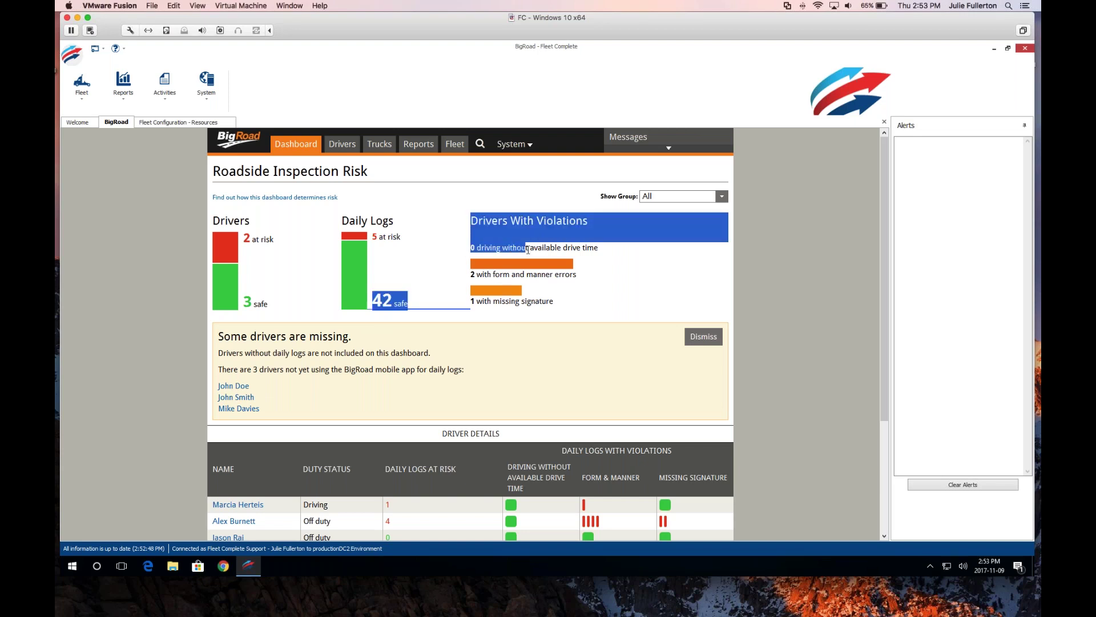
{"action": "left_click", "coordinate": [526, 249]}
{"action": "left_click_drag", "start_coordinate": [599, 248], "coordinate": [473, 248]}
{"action": "left_click", "coordinate": [620, 264]}
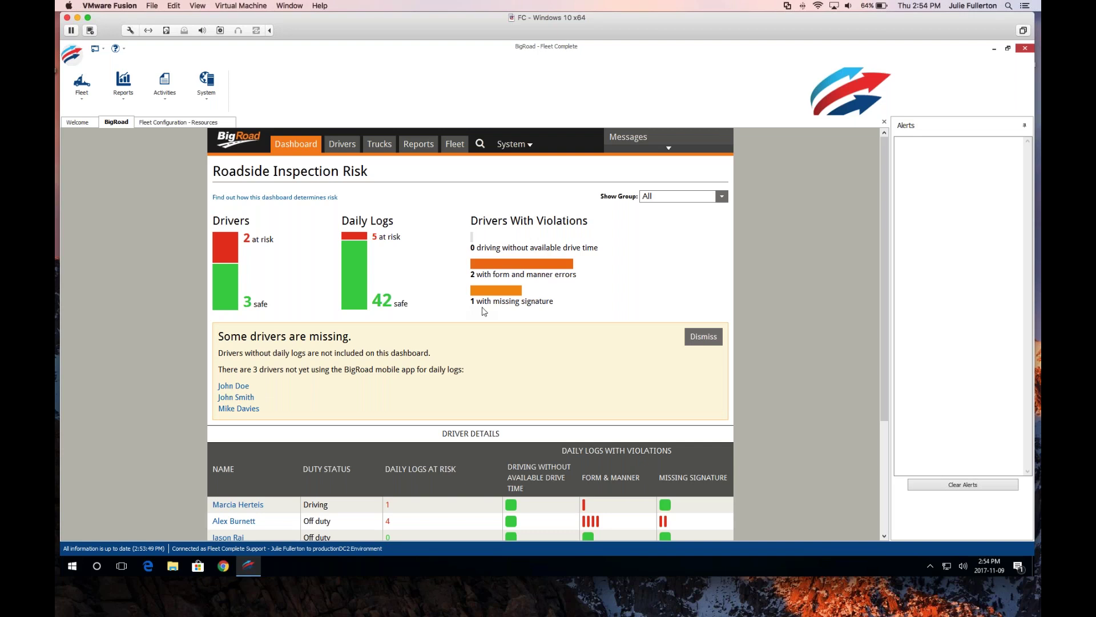
{"action": "left_click_drag", "start_coordinate": [359, 338], "coordinate": [219, 337]}
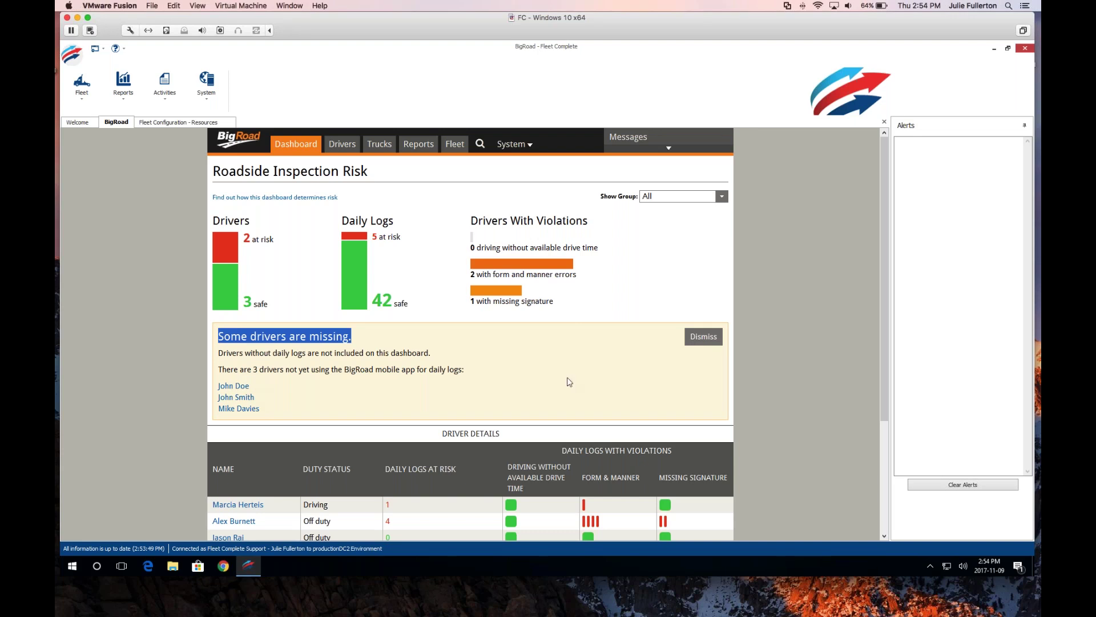
{"action": "left_click", "coordinate": [706, 338]}
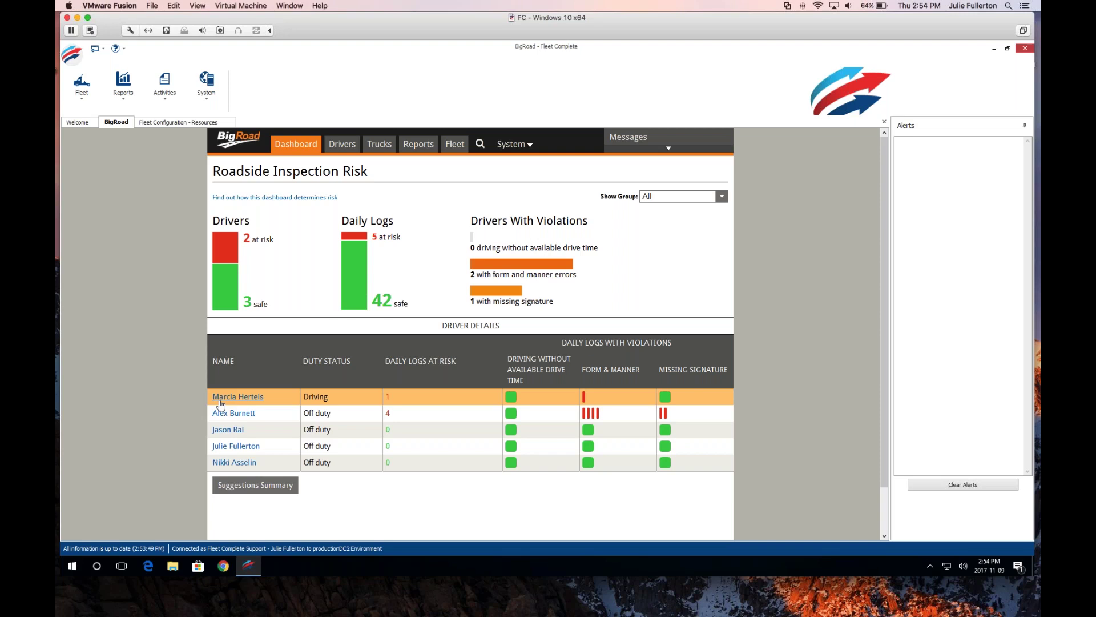
Step: Point out the first driver's duty status and the Driving Without Available Drive Time column in the driver details
{"action": "left_click_drag", "start_coordinate": [331, 398], "coordinate": [302, 398]}
{"action": "left_click", "coordinate": [423, 402]}
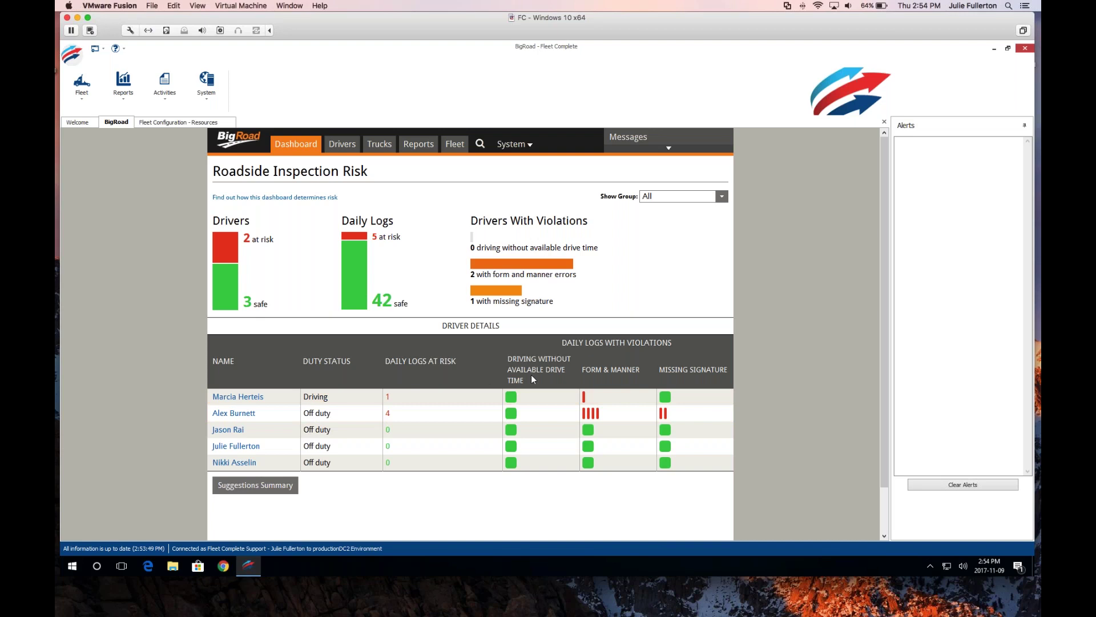
{"action": "left_click_drag", "start_coordinate": [532, 379], "coordinate": [507, 358]}
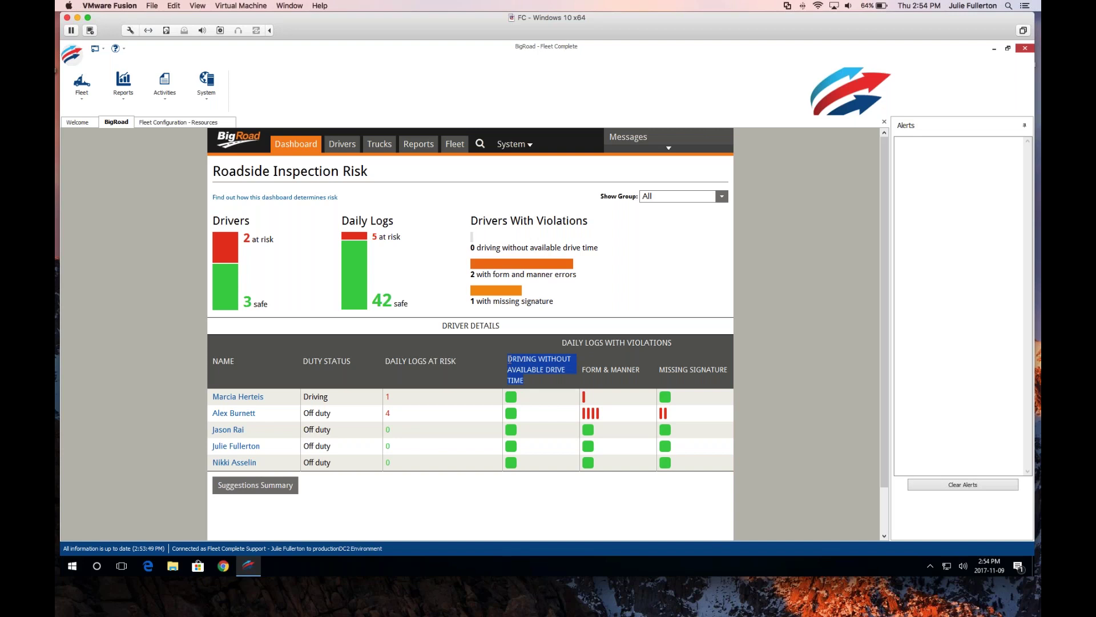
Step: Point out the Form & Manner column in the driver details, and open the violation details of the off-duty driver with logs at risk
{"action": "left_click_drag", "start_coordinate": [579, 368], "coordinate": [624, 372]}
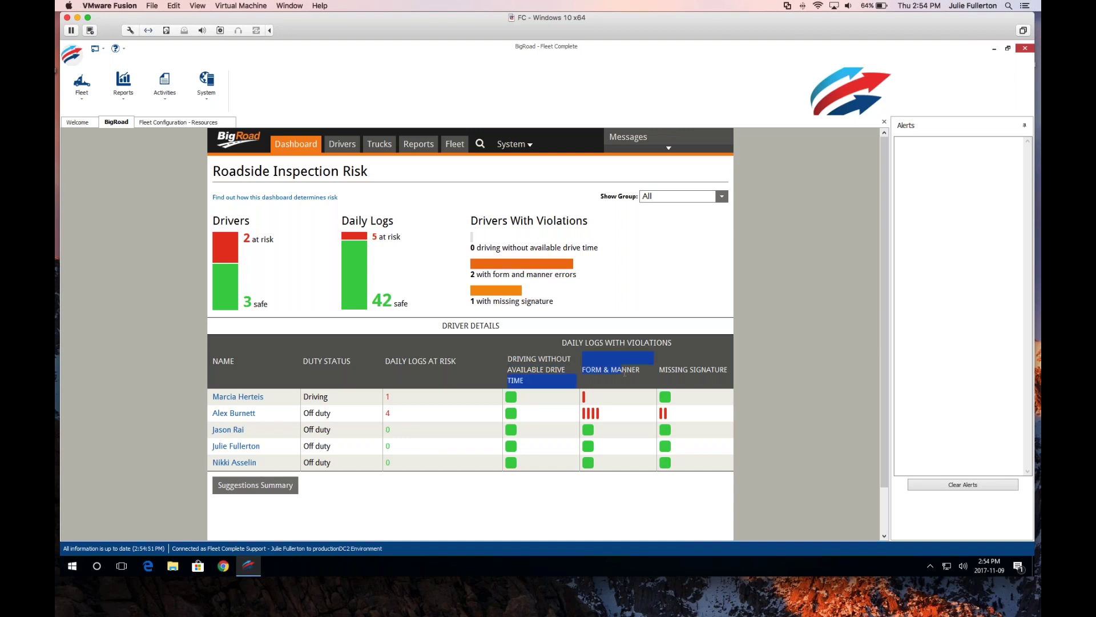
{"action": "left_click", "coordinate": [621, 379]}
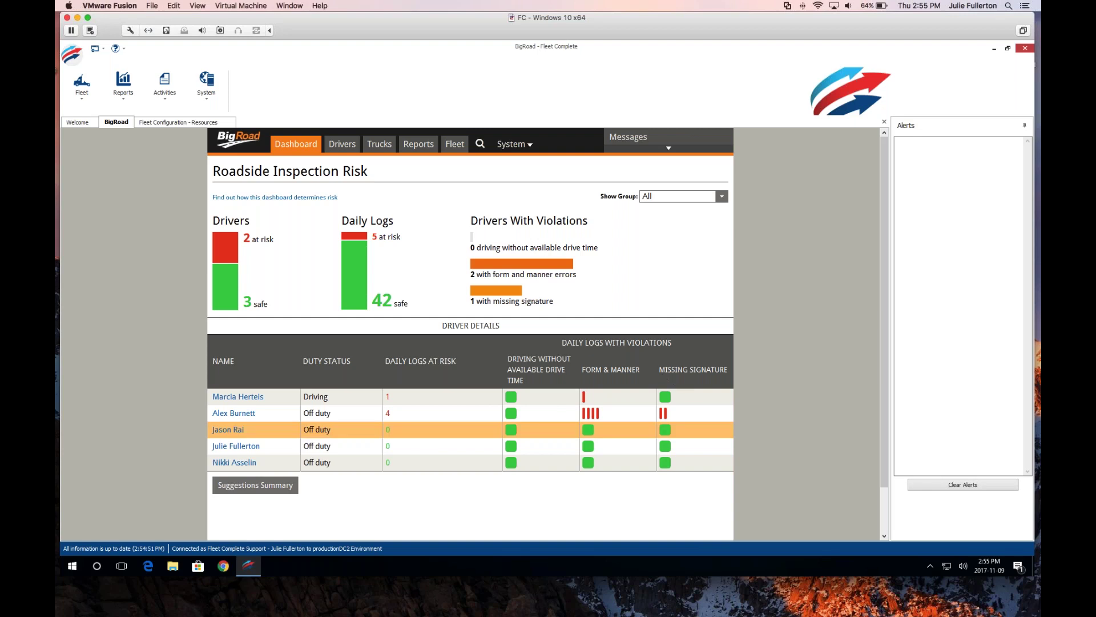
{"action": "left_click", "coordinate": [230, 414]}
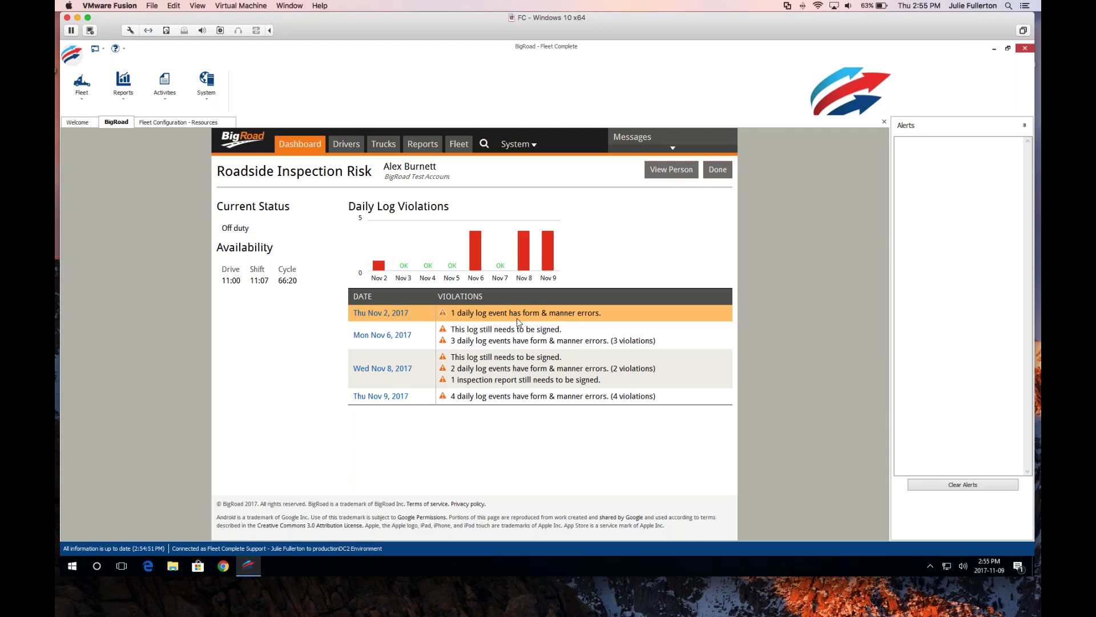
Step: Open the Mon Nov 6, 2017 daily log from the driver's violations and point out its signature field, then review the rest of the log
{"action": "left_click", "coordinate": [397, 346]}
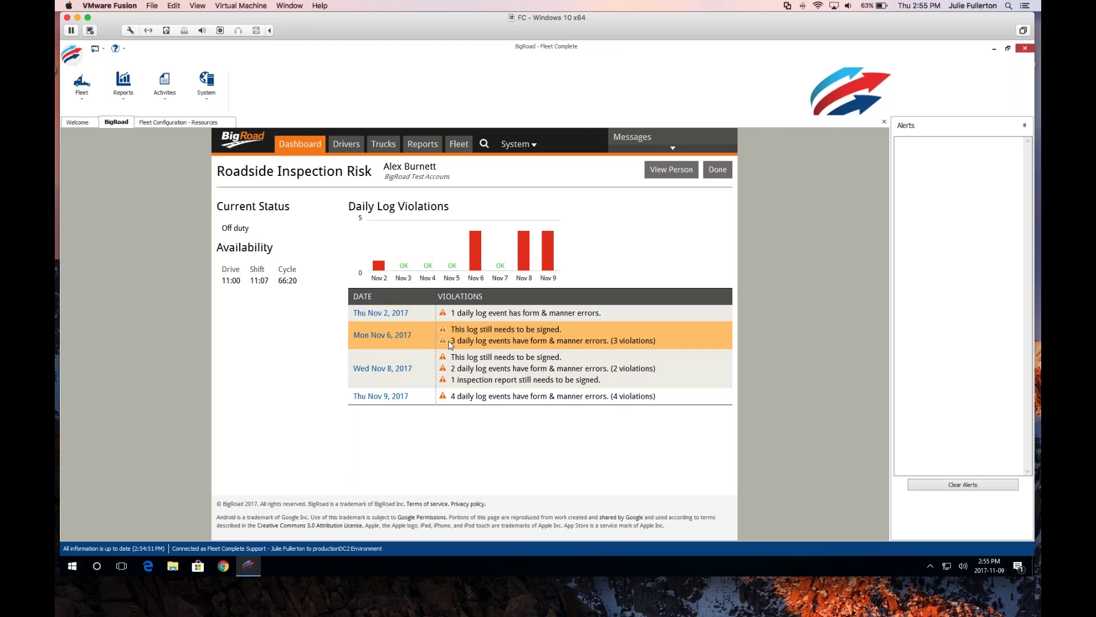
{"action": "left_click", "coordinate": [386, 336]}
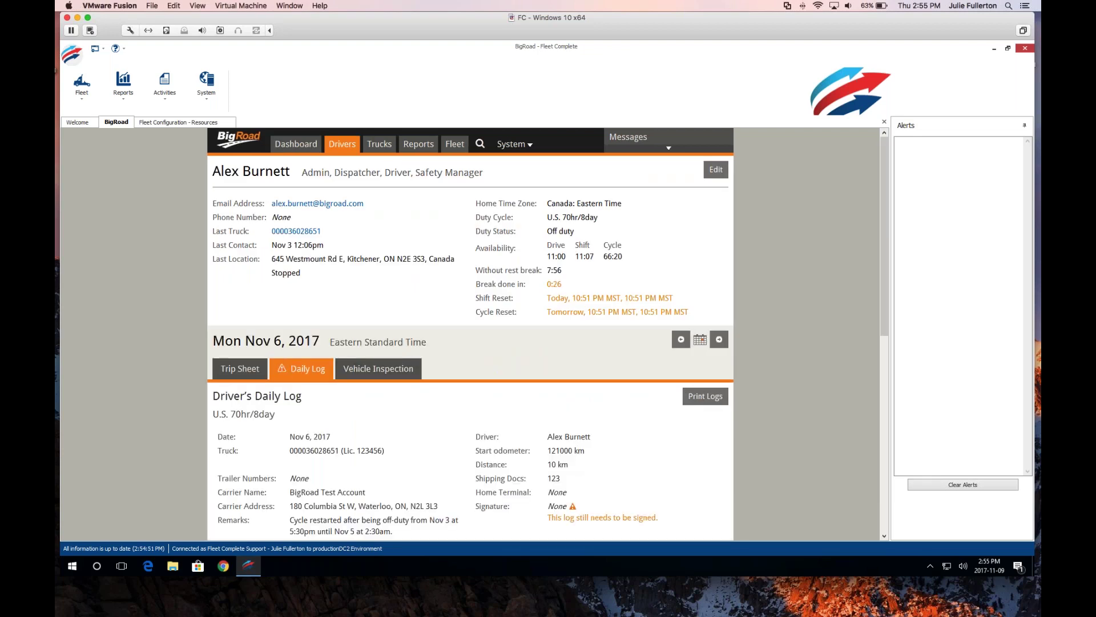
{"action": "scroll", "coordinate": [546, 320], "scroll_direction": "down", "scroll_amount": 1}
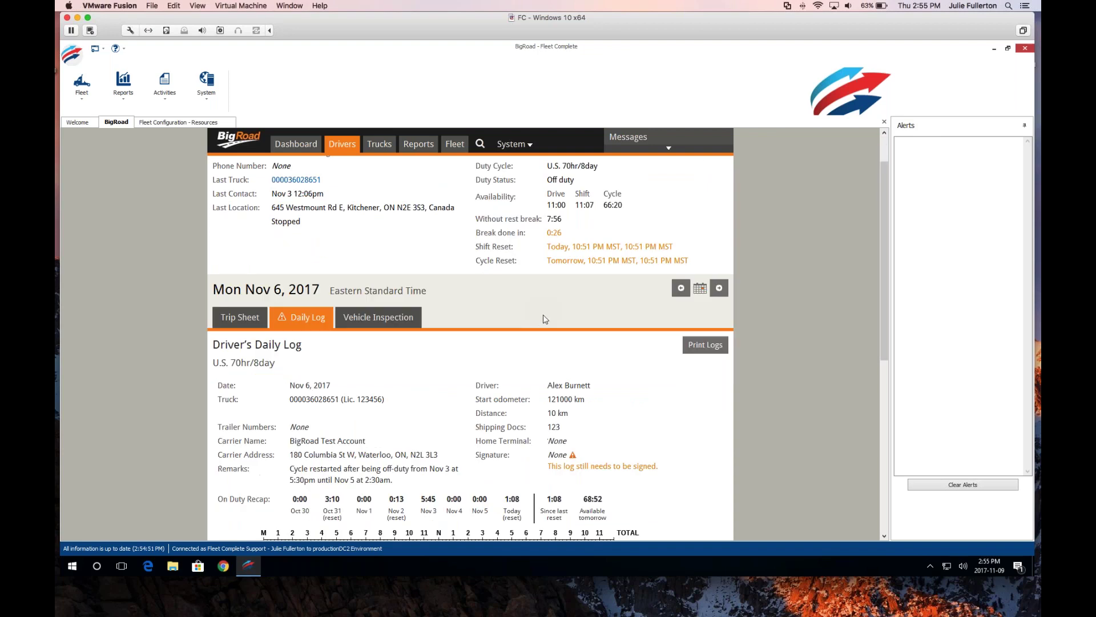
{"action": "scroll", "coordinate": [539, 318], "scroll_direction": "down", "scroll_amount": 2}
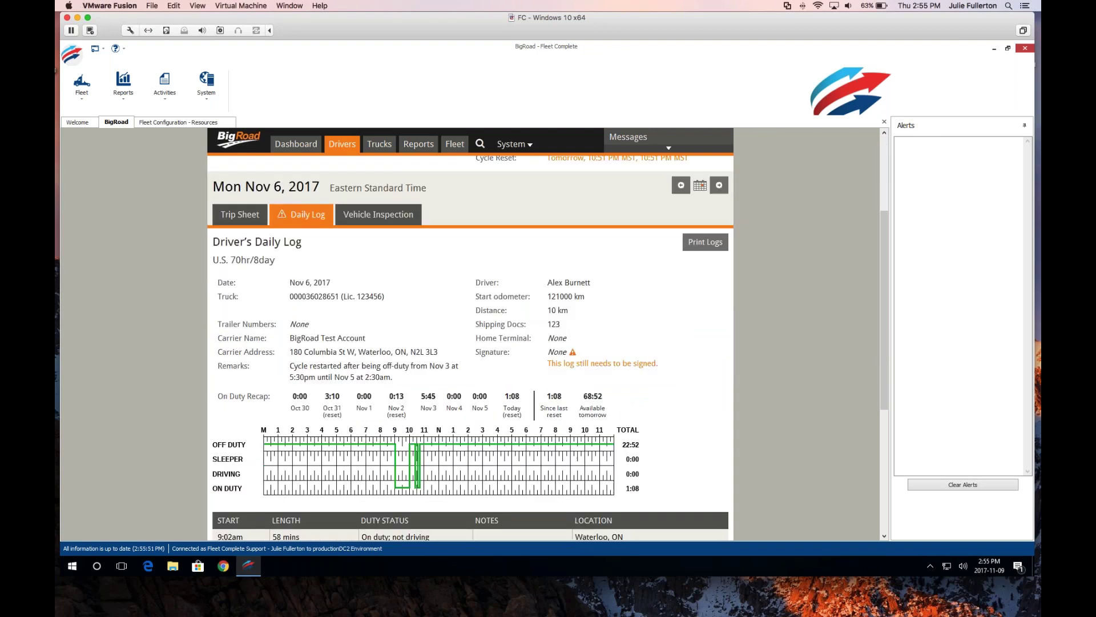
{"action": "left_click_drag", "start_coordinate": [661, 366], "coordinate": [537, 364]}
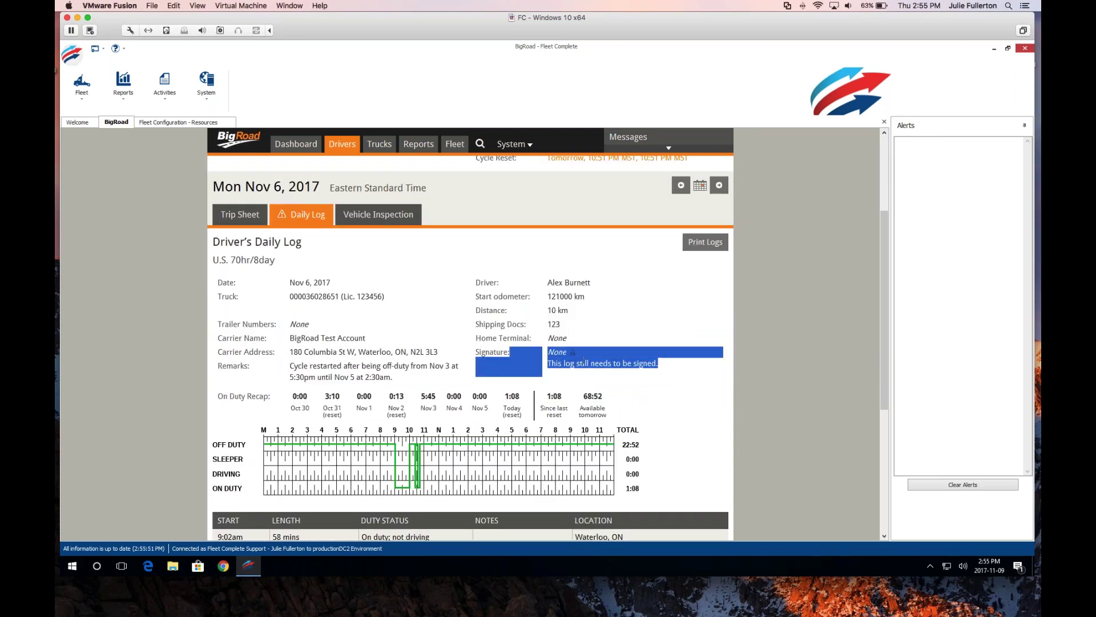
{"action": "left_click", "coordinate": [537, 364]}
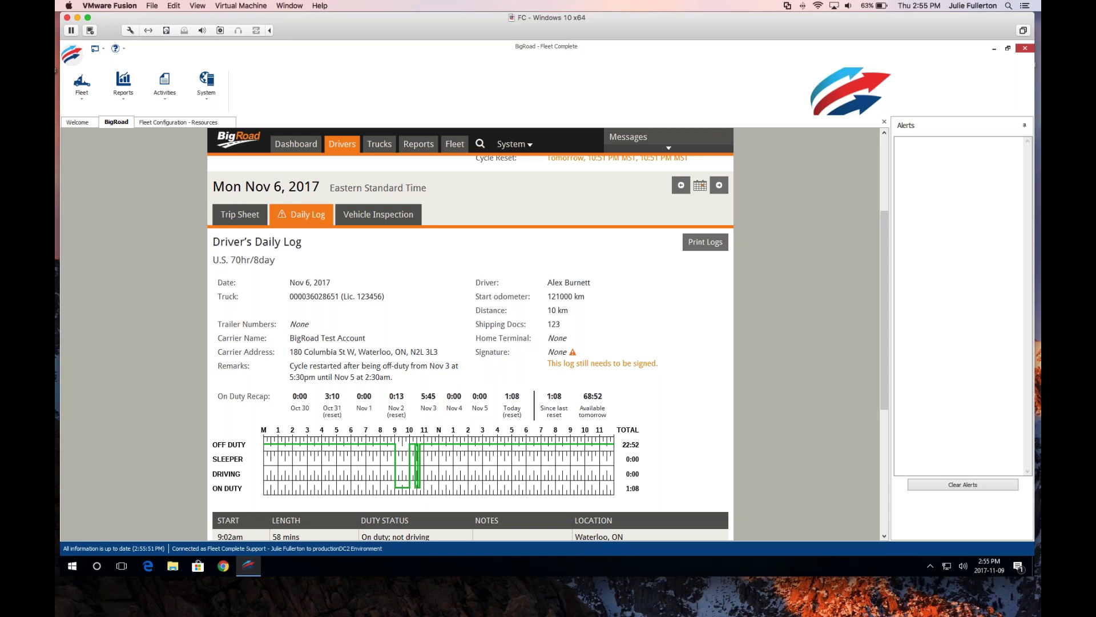
{"action": "scroll", "coordinate": [530, 360], "scroll_direction": "down", "scroll_amount": 4}
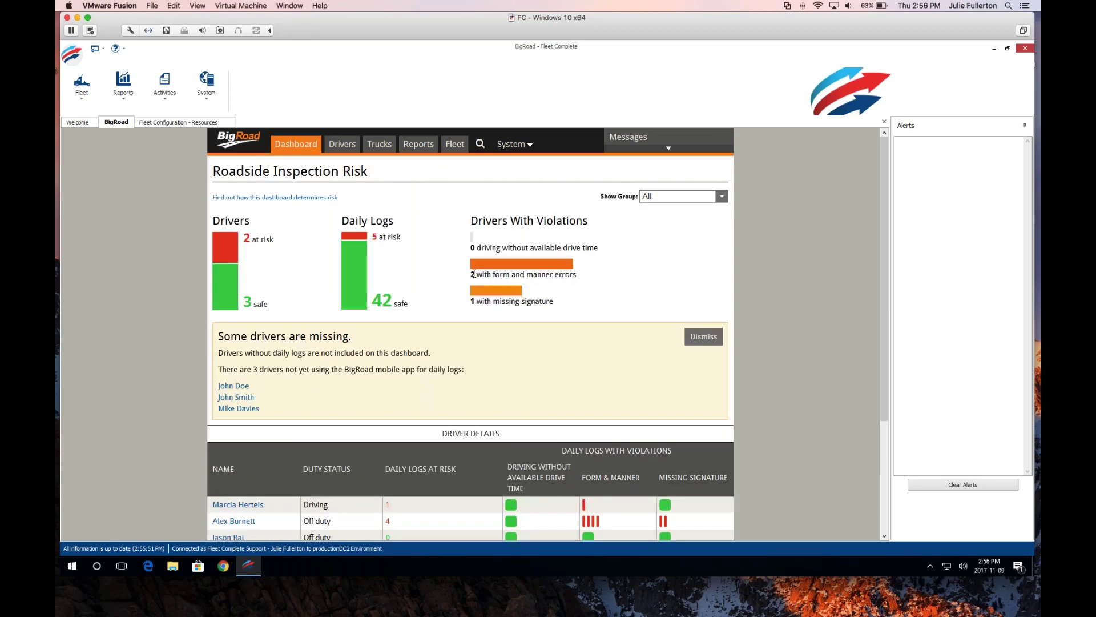
Step: Return to the dashboard, then show the drivers map centred on the Kitchener-Waterloo markers and bring up the green driver marker's details
{"action": "scroll", "coordinate": [447, 260], "scroll_direction": "down", "scroll_amount": 1}
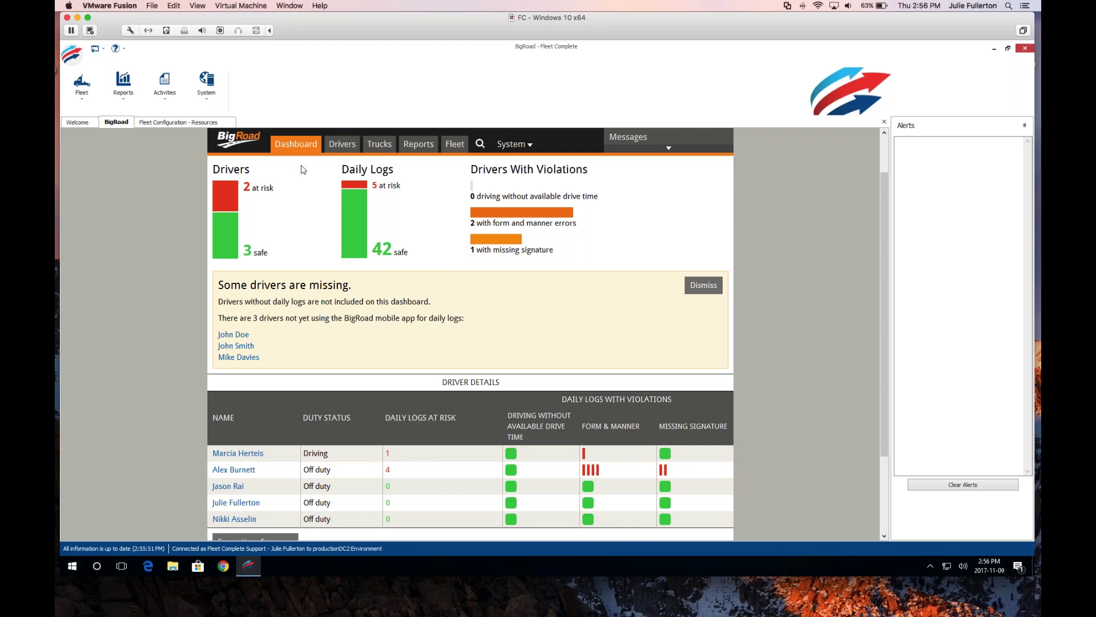
{"action": "left_click", "coordinate": [344, 146]}
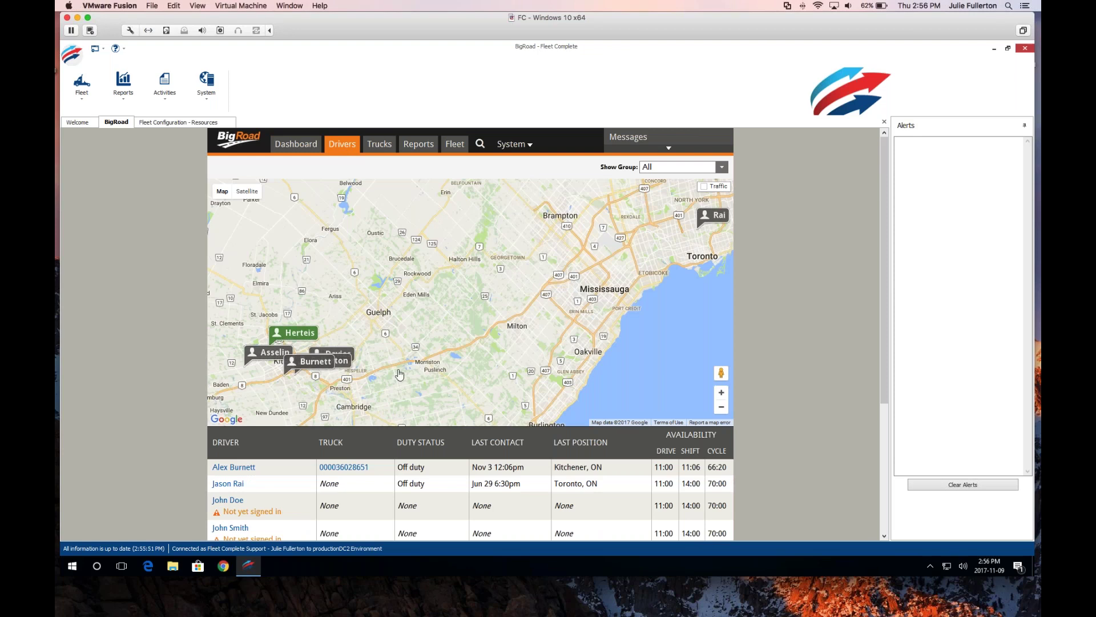
{"action": "left_click_drag", "start_coordinate": [446, 299], "coordinate": [523, 271]}
{"action": "left_click_drag", "start_coordinate": [384, 261], "coordinate": [441, 250]}
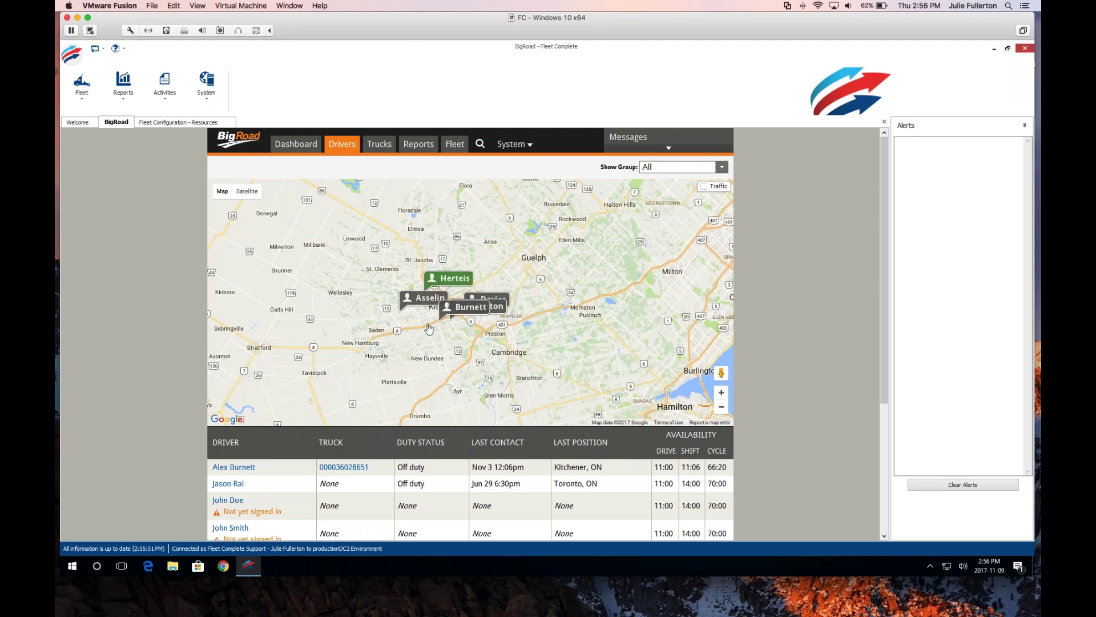
{"action": "mouse_move", "coordinate": [504, 303]}
{"action": "mouse_move", "coordinate": [444, 285]}
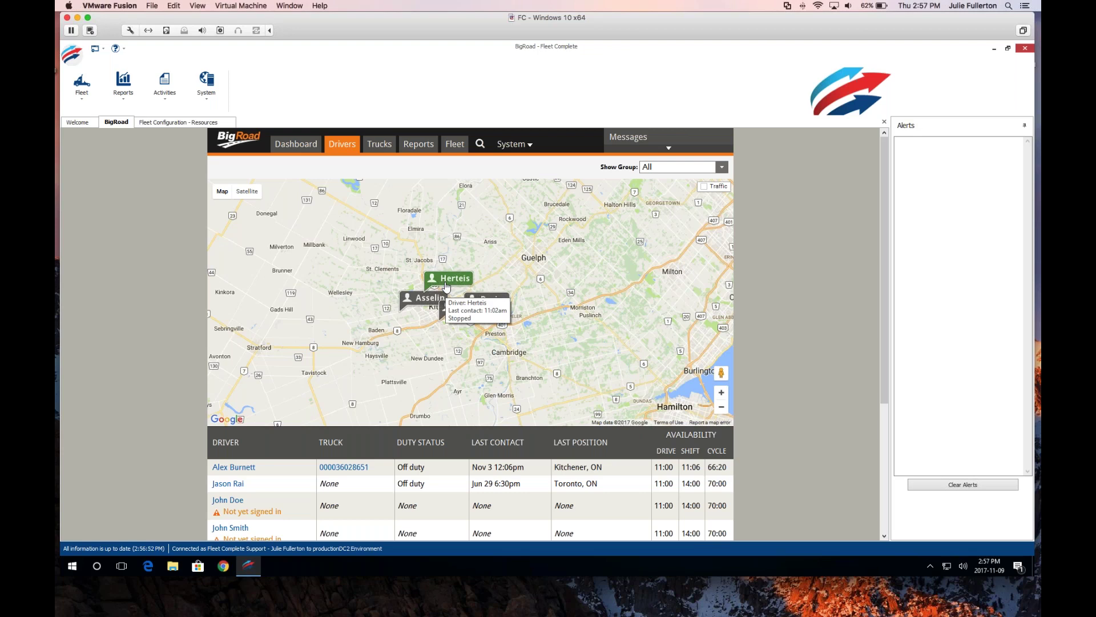
Step: Point out the Truck, Last Contact, Last Position and Availability columns in the list of drivers
{"action": "scroll", "coordinate": [382, 267], "scroll_direction": "down", "scroll_amount": 1}
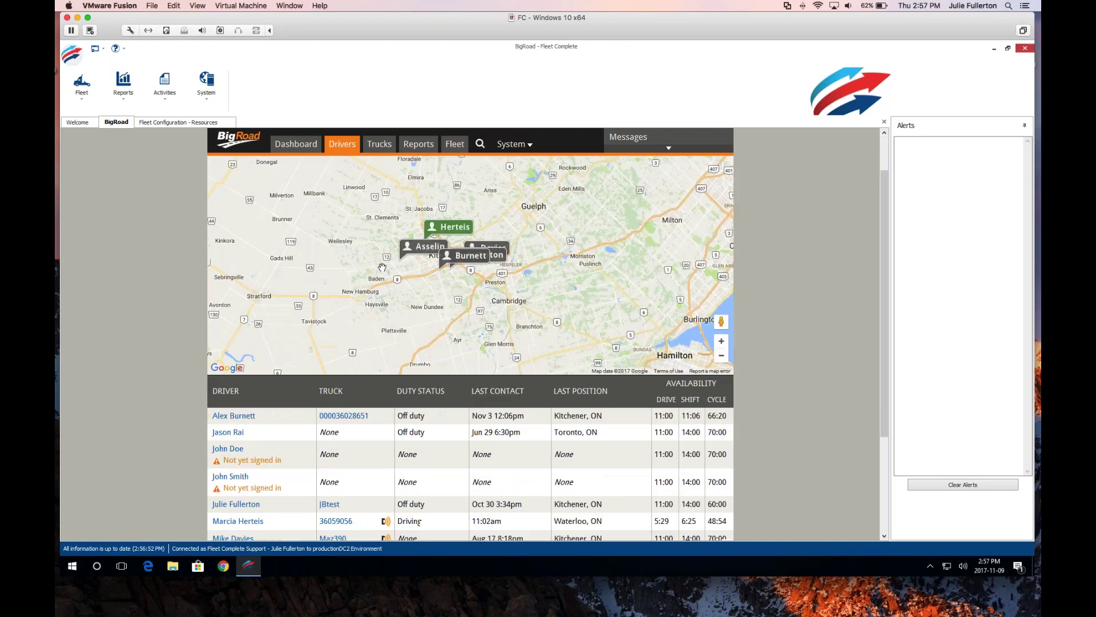
{"action": "scroll", "coordinate": [381, 267], "scroll_direction": "down", "scroll_amount": 2}
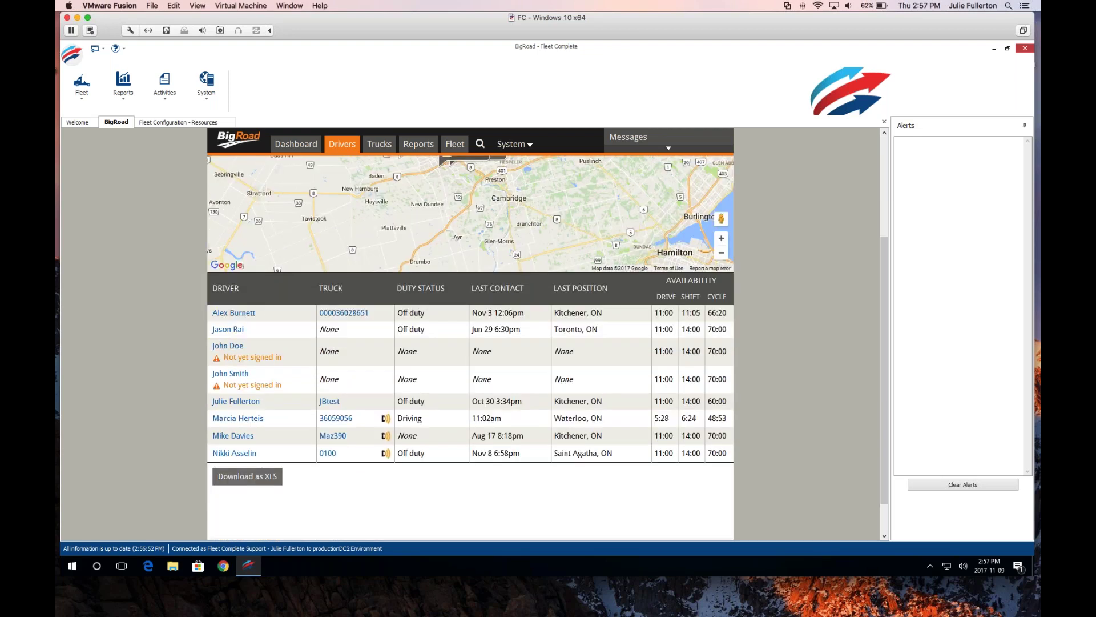
{"action": "double_click", "coordinate": [333, 288]}
{"action": "mouse_move", "coordinate": [479, 283]}
{"action": "left_mouse_down"}
{"action": "mouse_move", "coordinate": [524, 288]}
{"action": "mouse_move", "coordinate": [473, 288]}
{"action": "left_mouse_up"}
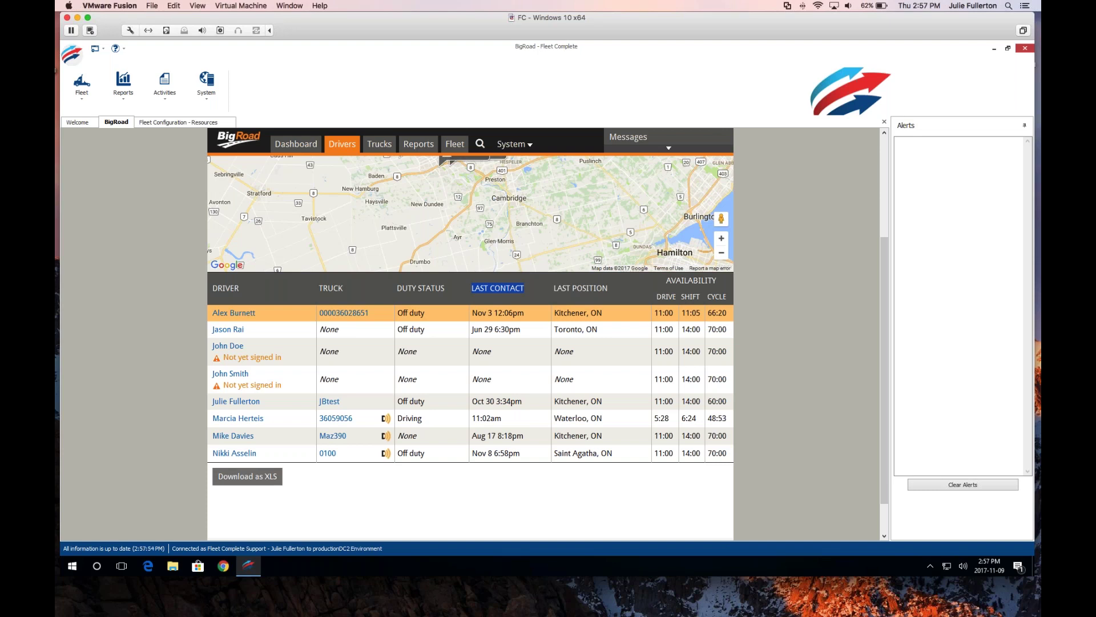
{"action": "left_click", "coordinate": [581, 290]}
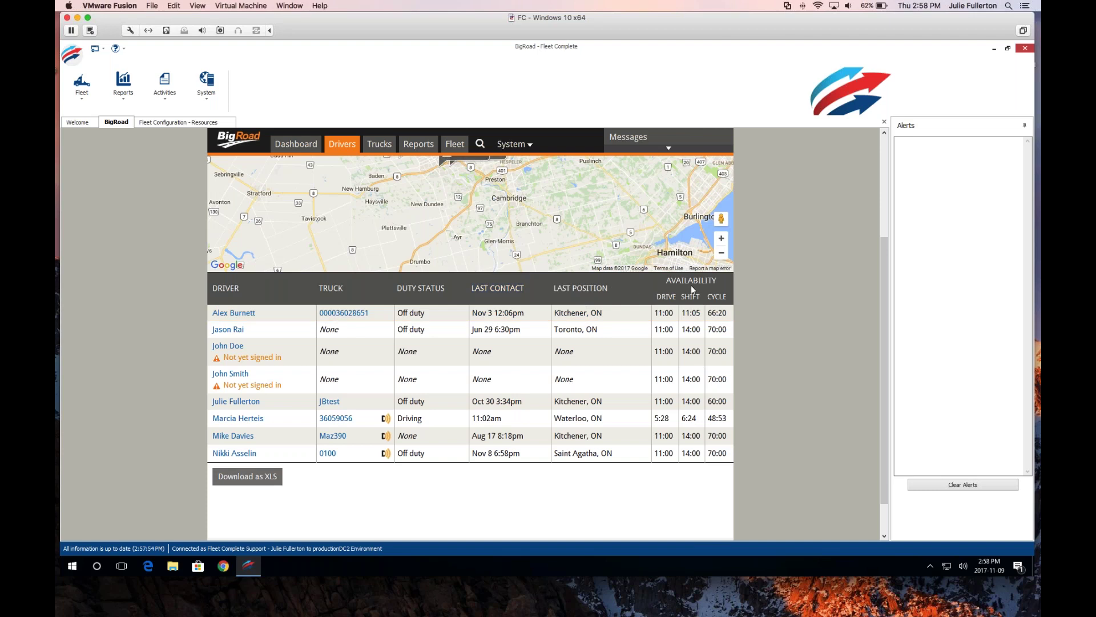
{"action": "double_click", "coordinate": [665, 280]}
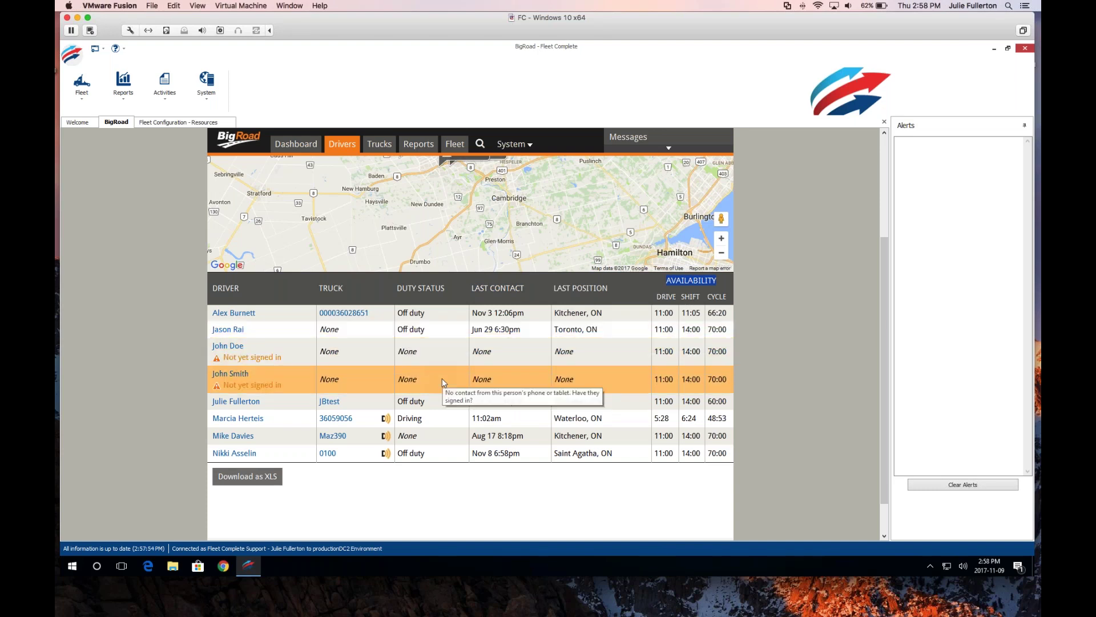
Step: Open the profile of the driver whose duty status is Driving, and point out the Last Contact, Home Time Zone and Duty Cycle fields
{"action": "left_click", "coordinate": [233, 423]}
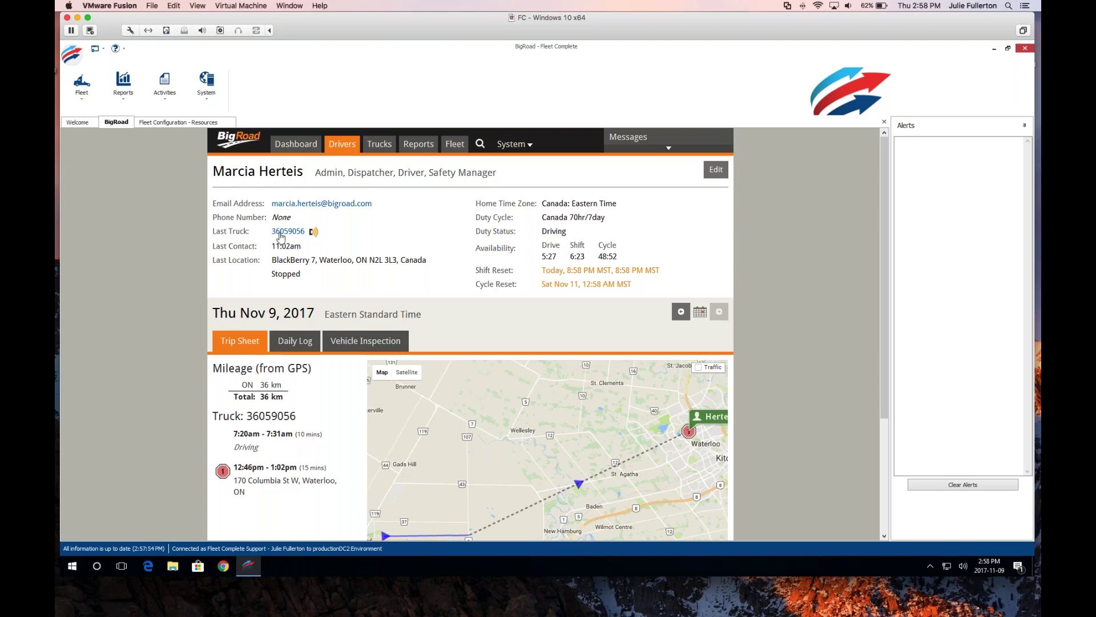
{"action": "mouse_move", "coordinate": [213, 247]}
{"action": "left_mouse_down"}
{"action": "mouse_move", "coordinate": [307, 232]}
{"action": "mouse_move", "coordinate": [216, 247]}
{"action": "left_mouse_up"}
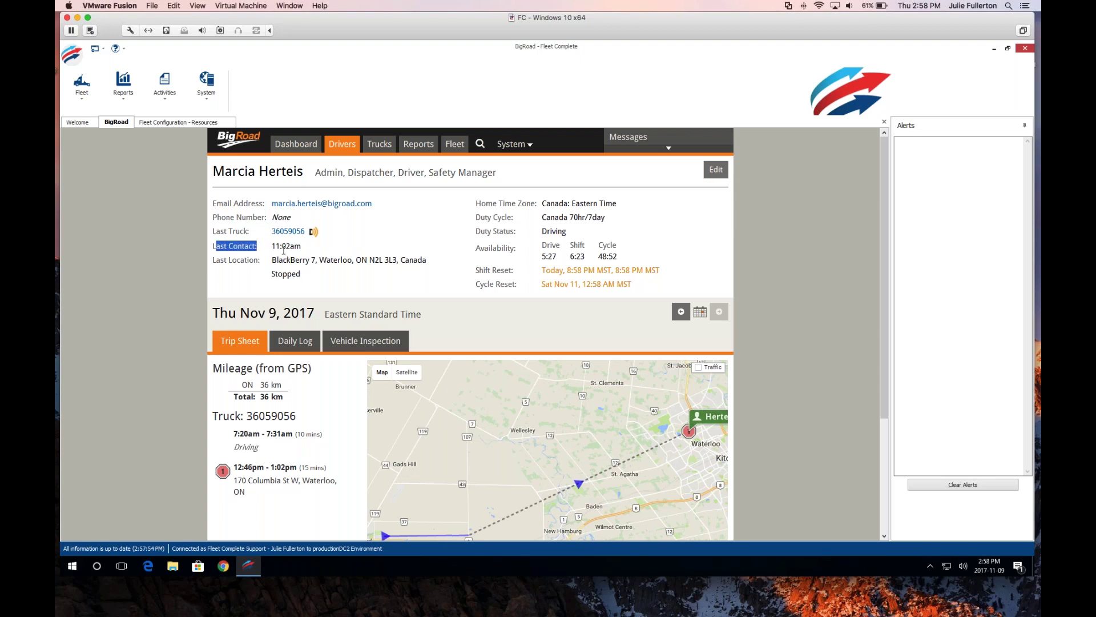
{"action": "left_click", "coordinate": [285, 256]}
{"action": "double_click", "coordinate": [491, 210]}
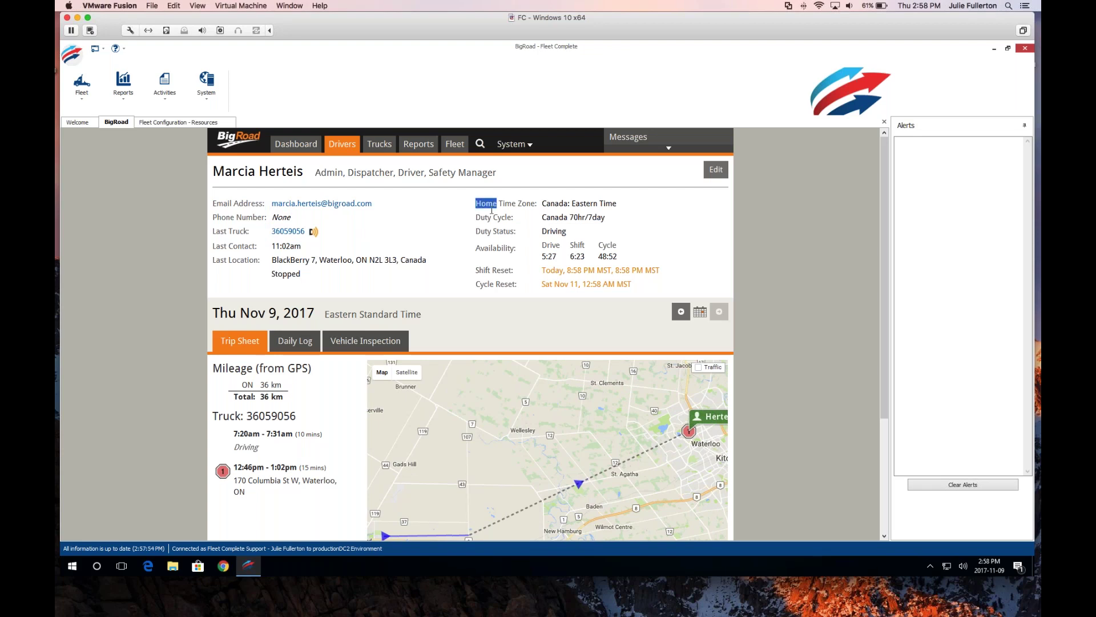
{"action": "left_click_drag", "start_coordinate": [476, 218], "coordinate": [500, 217]}
{"action": "left_click", "coordinate": [456, 241]}
Step: Review the driver's Thu Nov 9, 2017 trip sheet, including the GPS mileage, stop list and route map
{"action": "scroll", "coordinate": [430, 256], "scroll_direction": "down", "scroll_amount": 3}
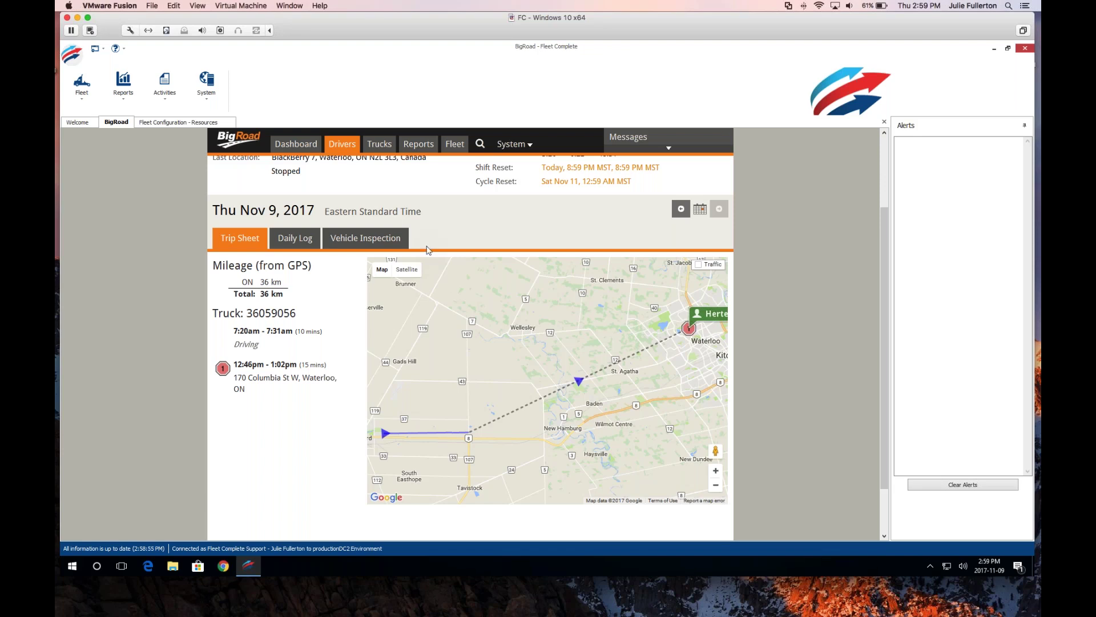
{"action": "scroll", "coordinate": [425, 248], "scroll_direction": "up", "scroll_amount": 3}
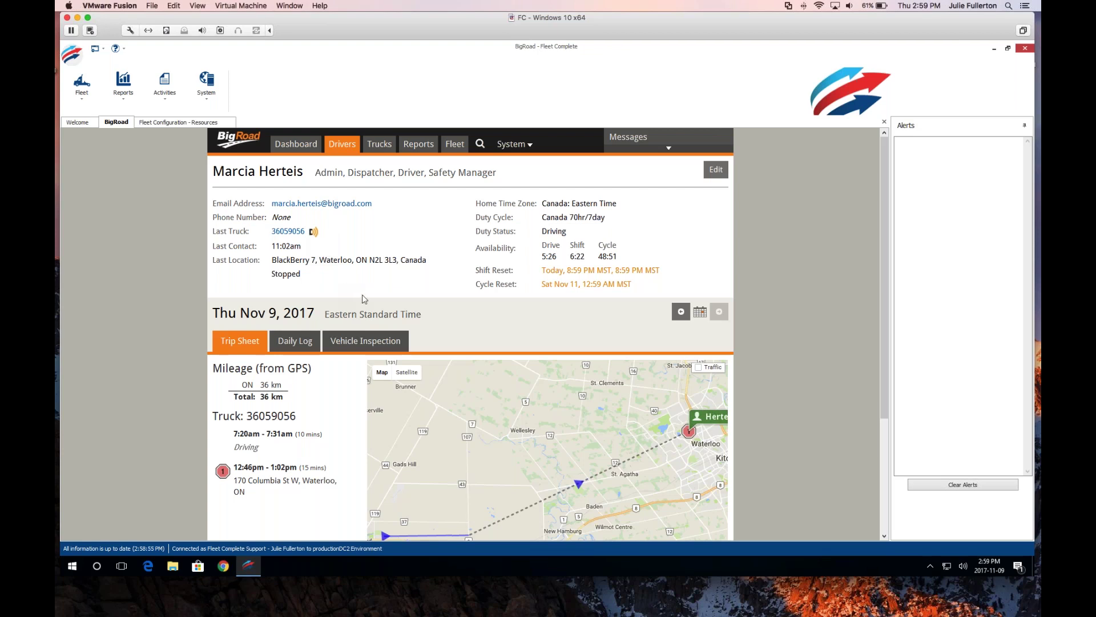
{"action": "scroll", "coordinate": [361, 297], "scroll_direction": "down", "scroll_amount": 1}
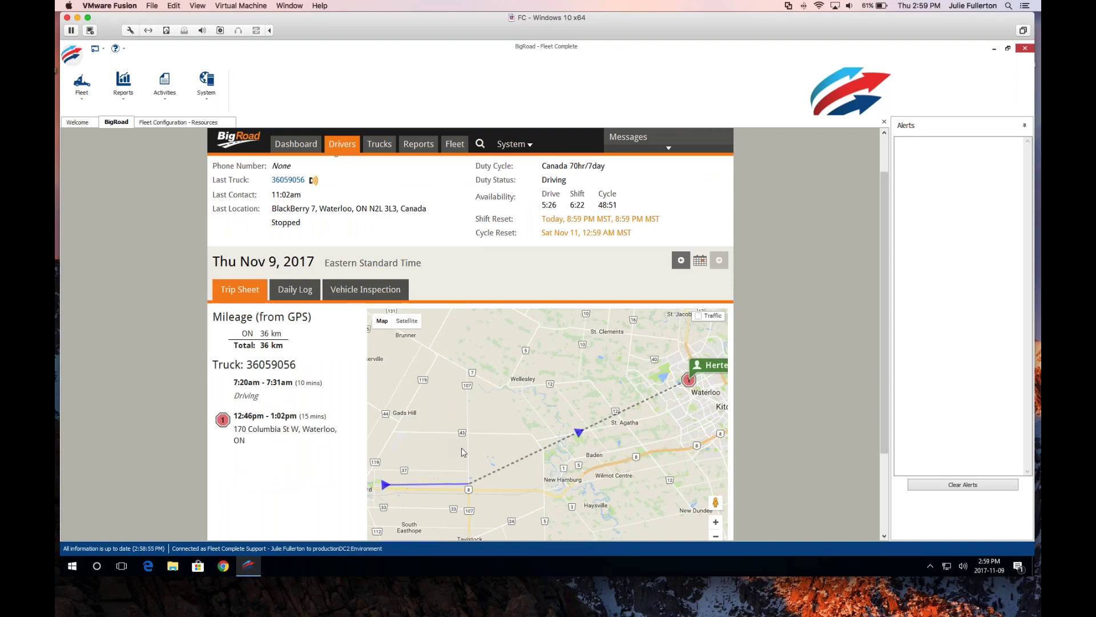
{"action": "scroll", "coordinate": [463, 448], "scroll_direction": "down", "scroll_amount": 1}
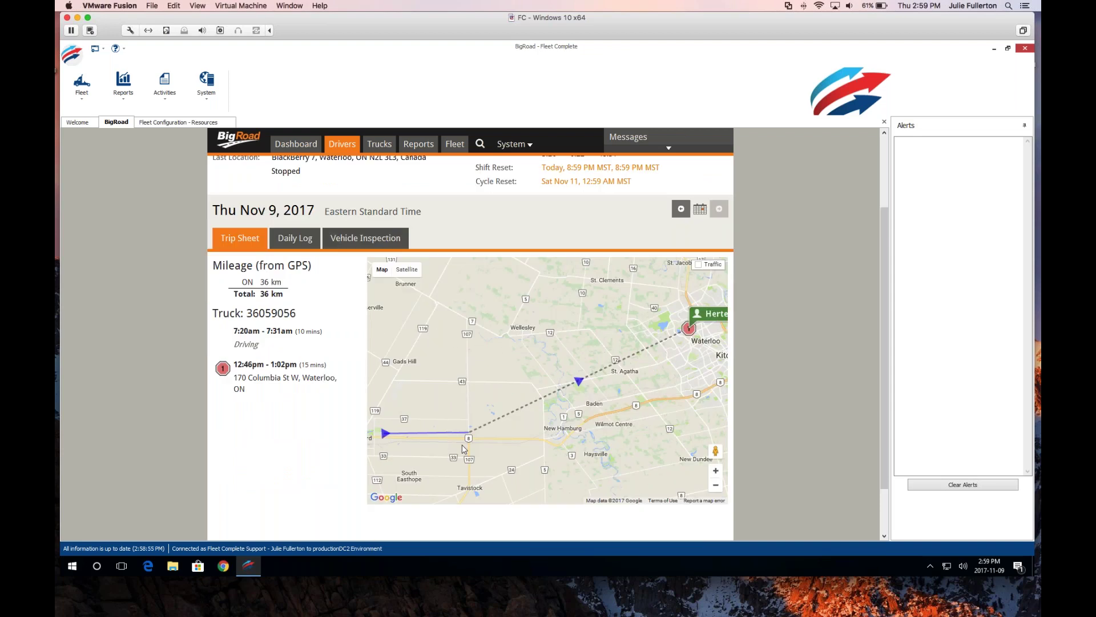
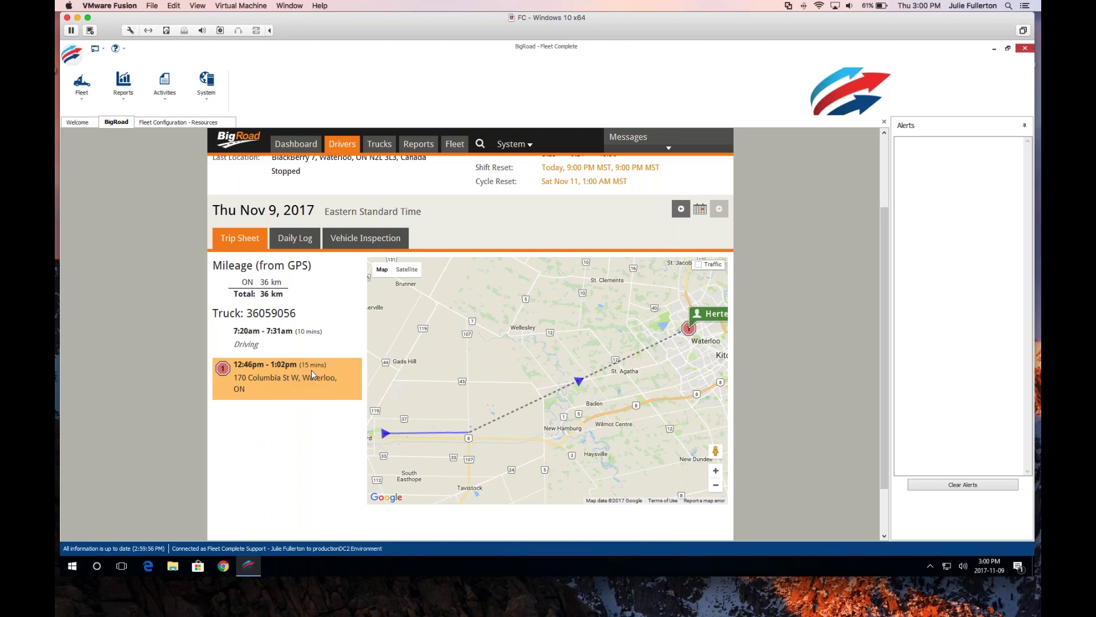
Step: Show the driver's daily log and go back day by day from Thu Nov 9 to Fri Oct 27, 2017
{"action": "left_click", "coordinate": [295, 236]}
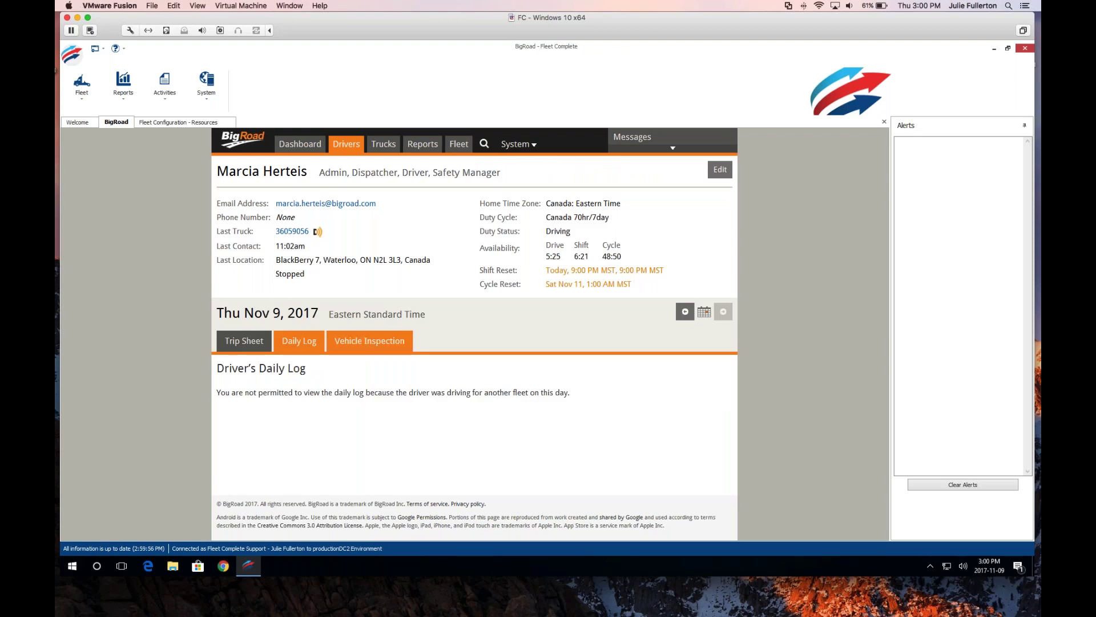
{"action": "left_click", "coordinate": [244, 341]}
{"action": "left_click", "coordinate": [294, 341]}
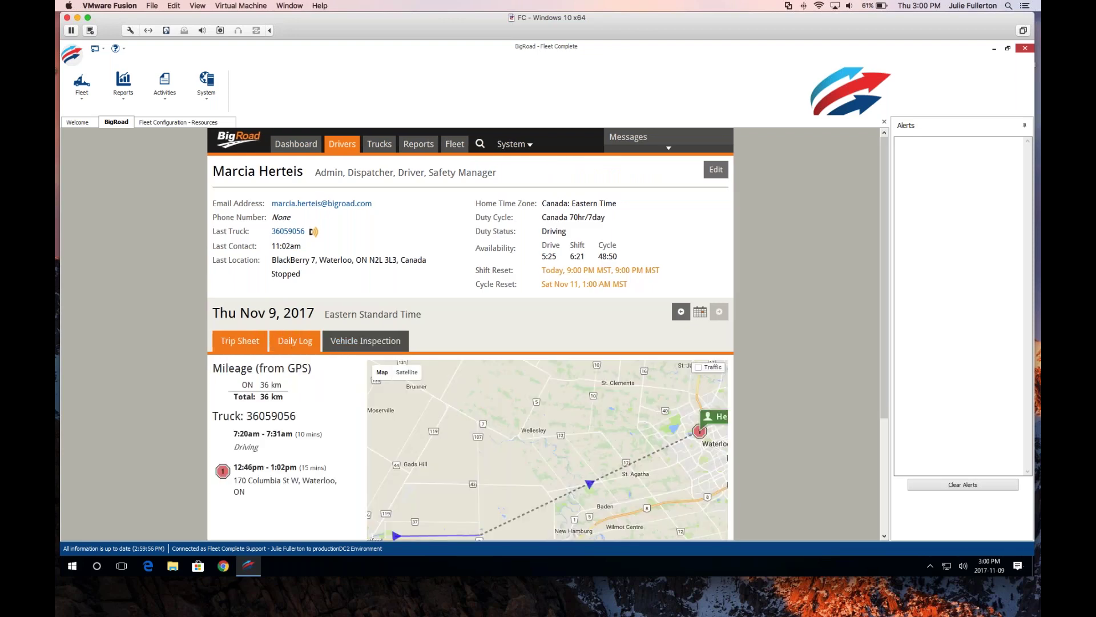
{"action": "left_click", "coordinate": [684, 314]}
{"action": "left_click", "coordinate": [684, 313]}
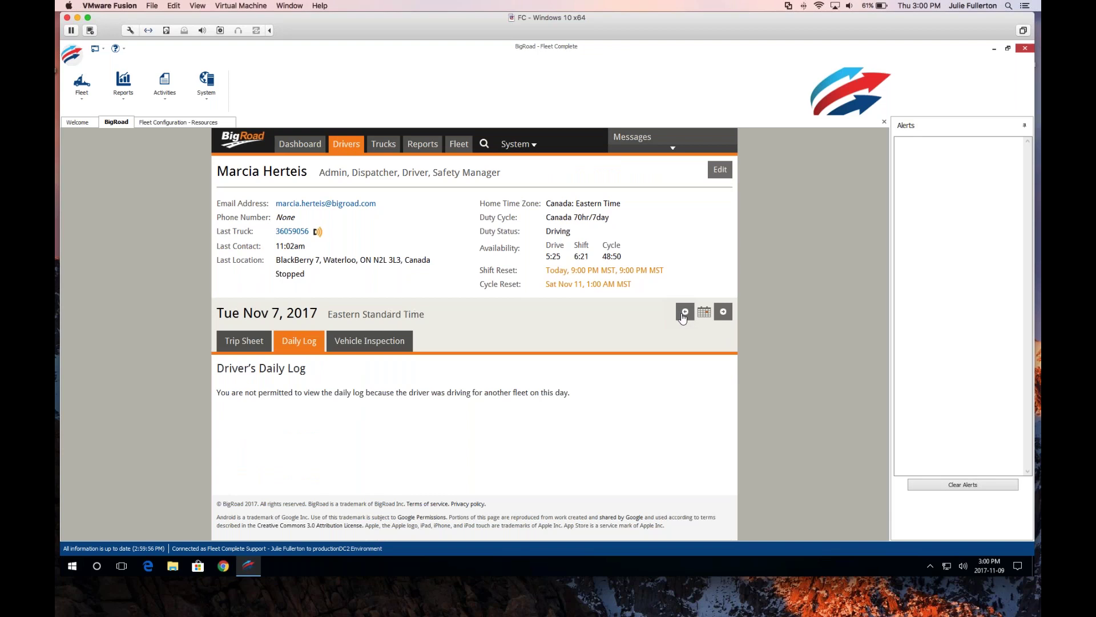
{"action": "left_click", "coordinate": [684, 313]}
{"action": "left_click", "coordinate": [684, 313]}
{"action": "left_click", "coordinate": [684, 313]}
{"action": "left_click", "coordinate": [684, 312]}
{"action": "left_click", "coordinate": [684, 313]}
{"action": "left_click", "coordinate": [684, 313]}
{"action": "left_click", "coordinate": [684, 312]}
{"action": "left_click", "coordinate": [684, 313]}
{"action": "left_click", "coordinate": [684, 313]}
{"action": "left_click", "coordinate": [684, 312]}
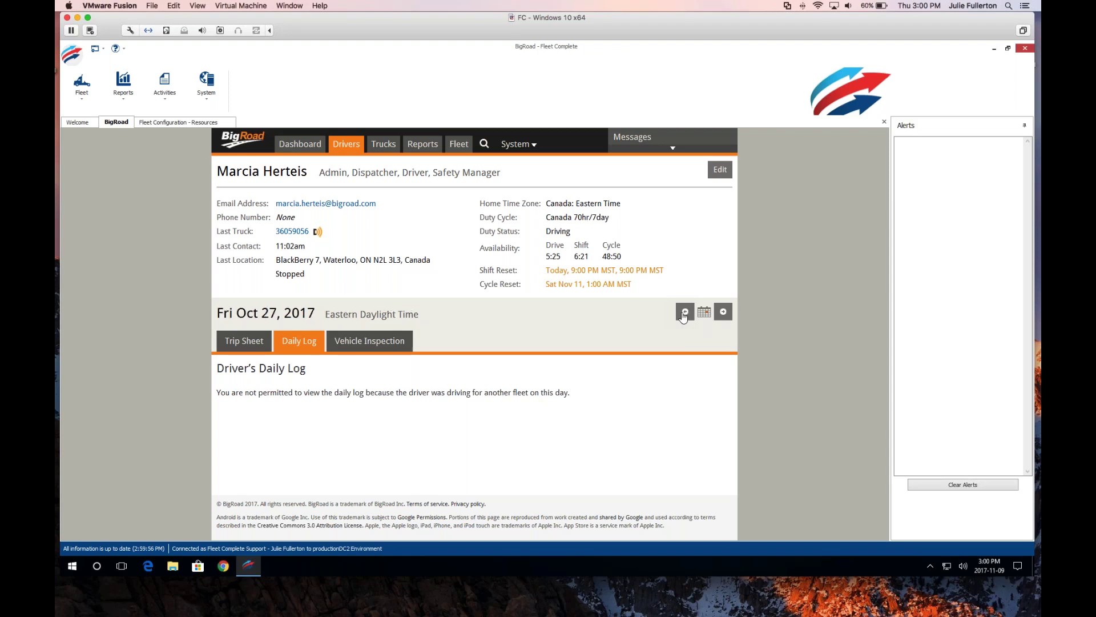
{"action": "left_click", "coordinate": [684, 313]}
Step: Point out the Distance and Shipping Docs fields in the Oct 27, 2017 daily log, and view its original version before returning to the driver's page
{"action": "scroll", "coordinate": [603, 309], "scroll_direction": "down", "scroll_amount": 1}
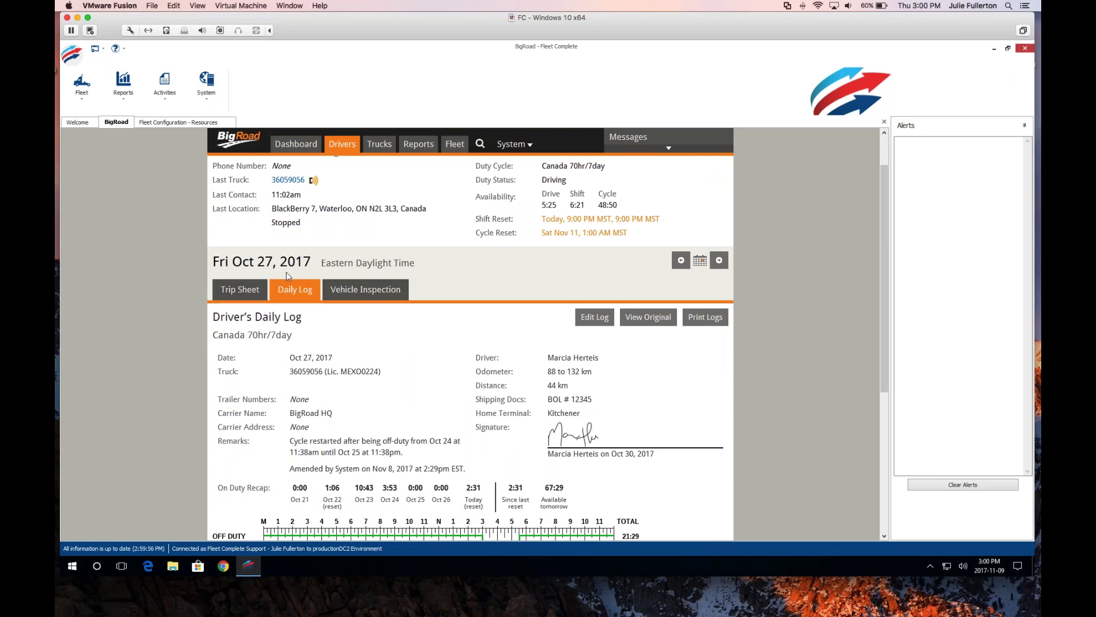
{"action": "scroll", "coordinate": [368, 308], "scroll_direction": "down", "scroll_amount": 2}
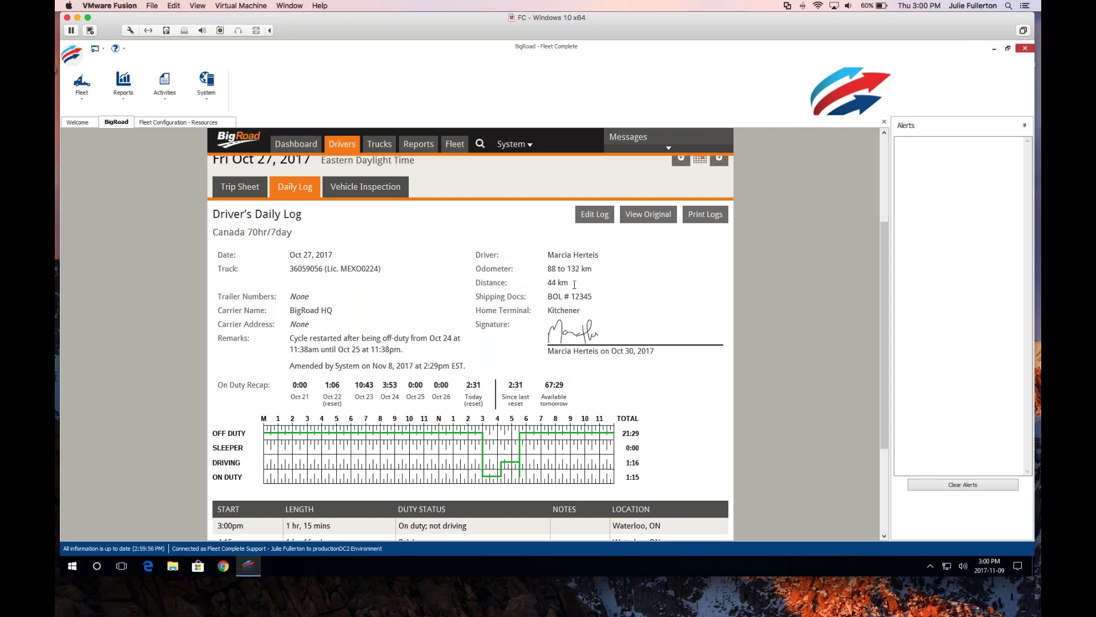
{"action": "left_click_drag", "start_coordinate": [481, 282], "coordinate": [512, 296]}
{"action": "left_click", "coordinate": [650, 224]}
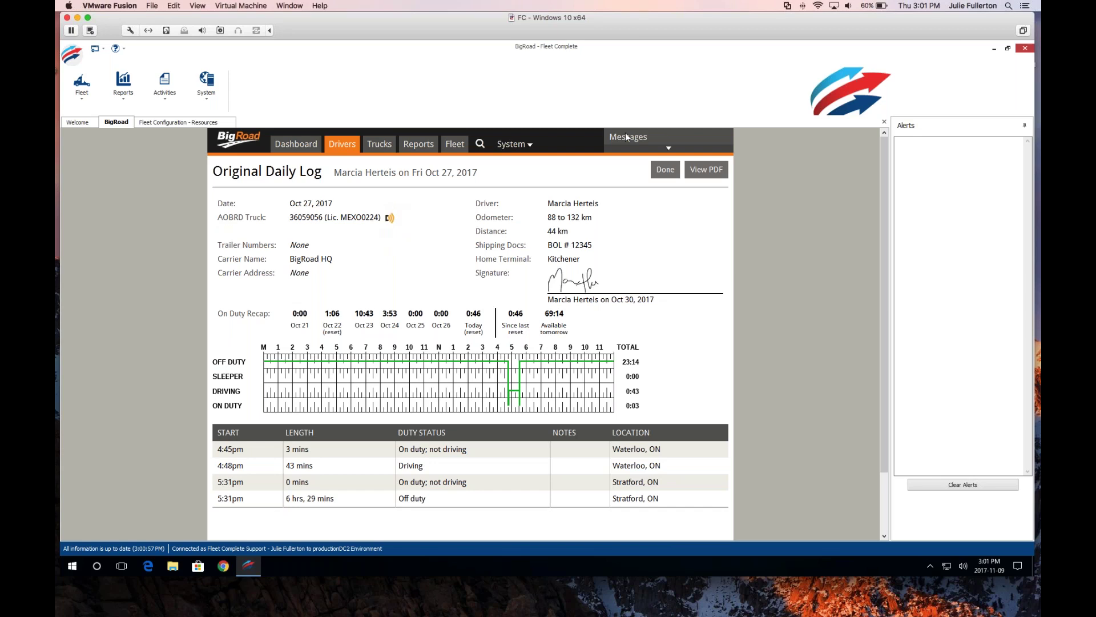
{"action": "left_click", "coordinate": [663, 170]}
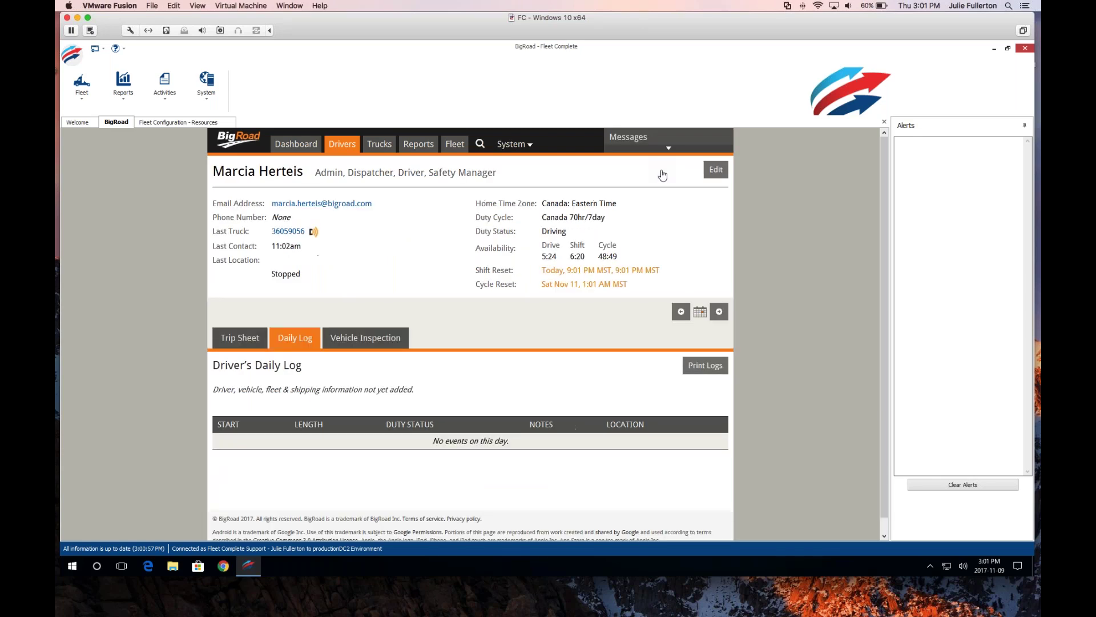
Step: Open the Oct 27, 2017 daily log for editing and demonstrate the Recap summary, No recap and Full recap options
{"action": "scroll", "coordinate": [516, 305], "scroll_direction": "down", "scroll_amount": 4}
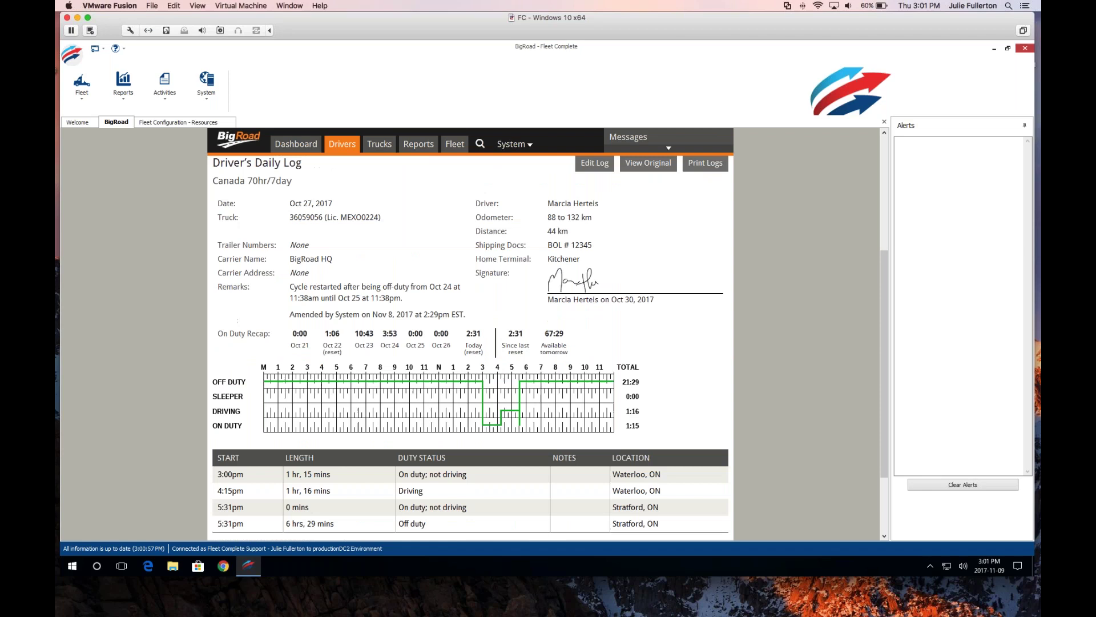
{"action": "scroll", "coordinate": [518, 298], "scroll_direction": "up", "scroll_amount": 1}
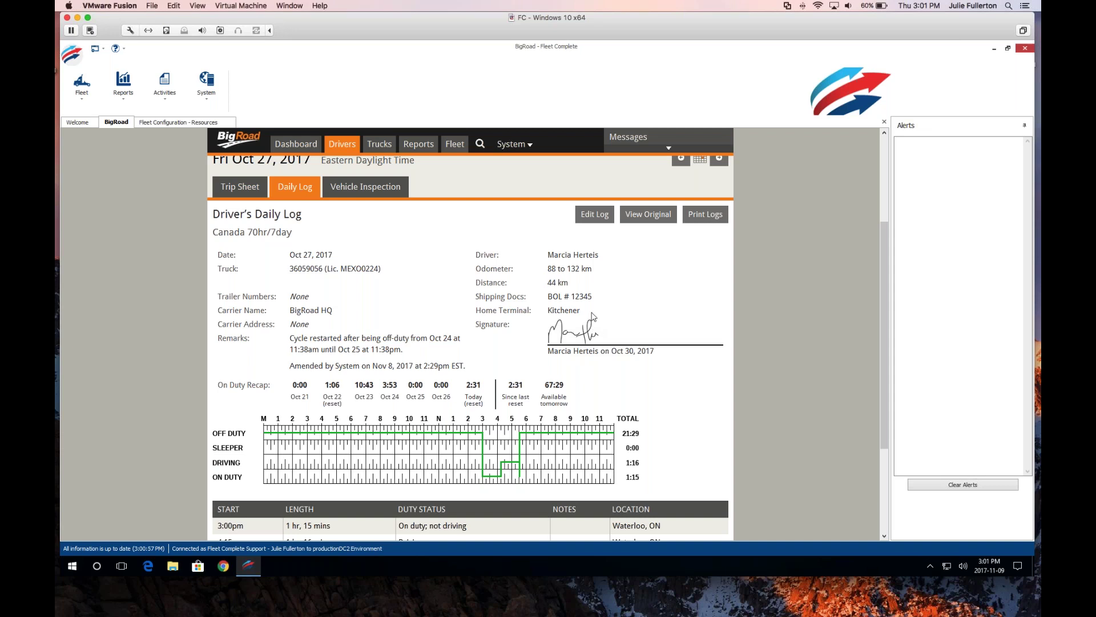
{"action": "left_click", "coordinate": [590, 222]}
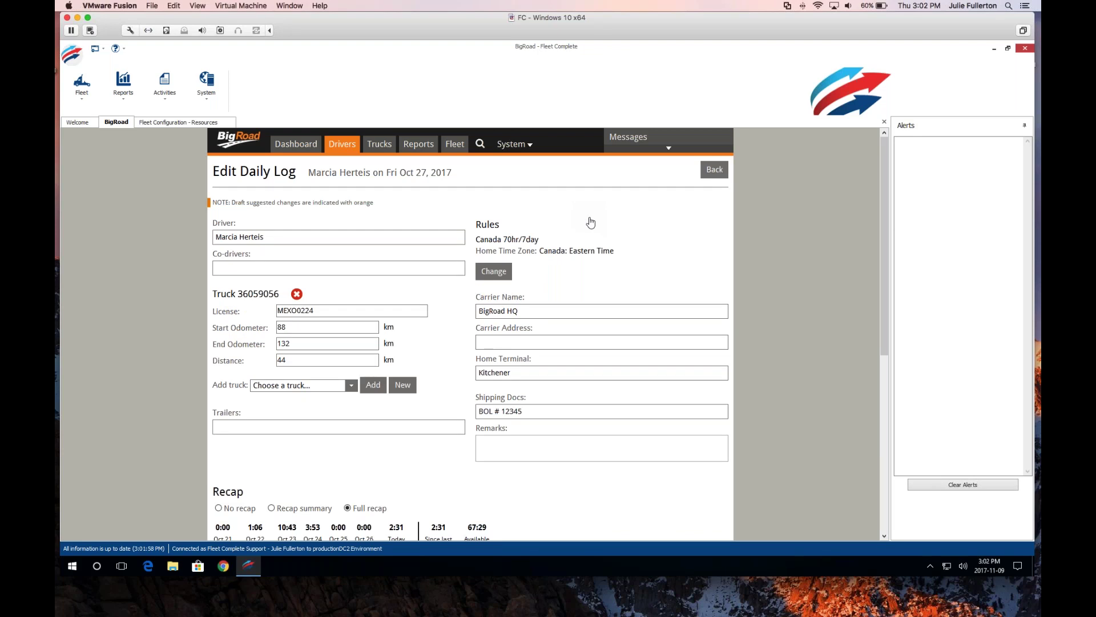
{"action": "scroll", "coordinate": [599, 247], "scroll_direction": "down", "scroll_amount": 5}
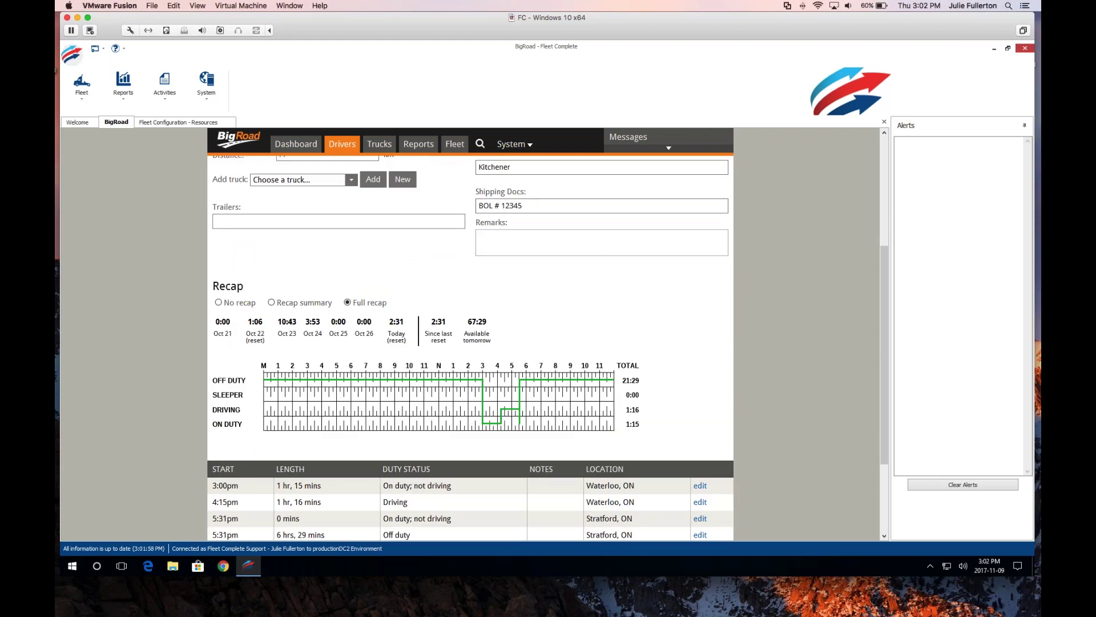
{"action": "left_click", "coordinate": [271, 302]}
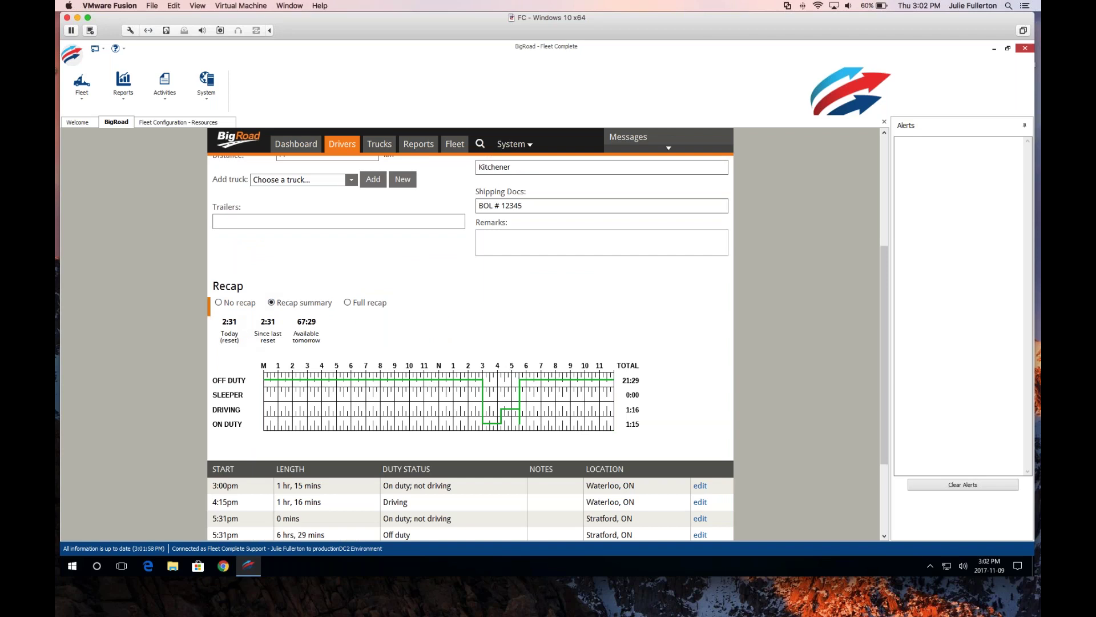
{"action": "left_click", "coordinate": [218, 302]}
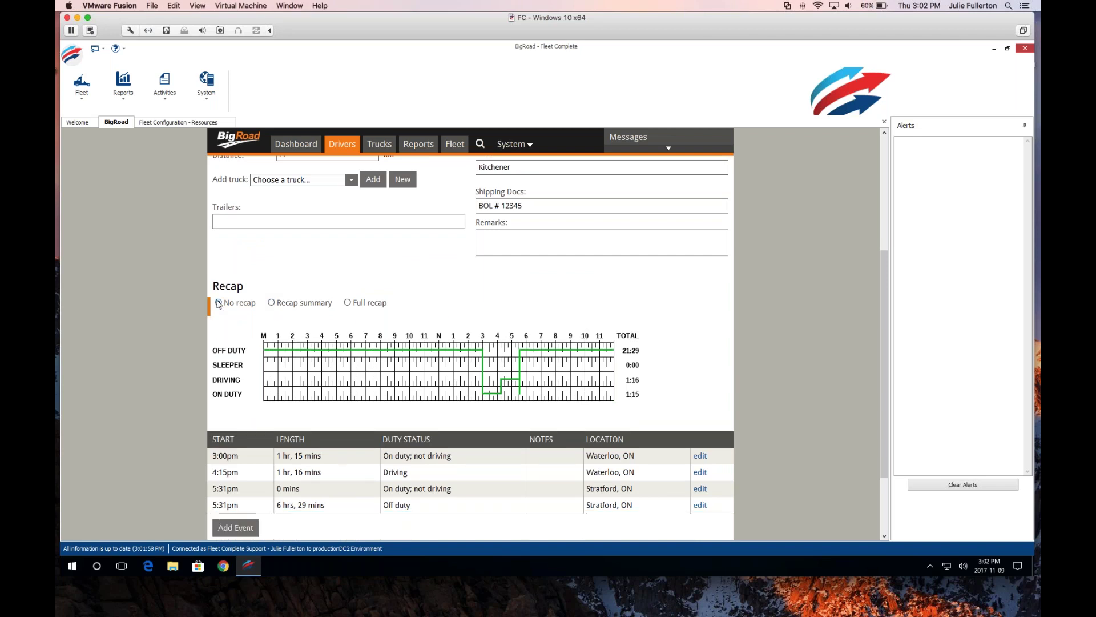
{"action": "left_click", "coordinate": [348, 302]}
Step: Move the start of the 3:00pm on-duty event in the daily log to 2:15pm and save the event
{"action": "scroll", "coordinate": [445, 291], "scroll_direction": "down", "scroll_amount": 2}
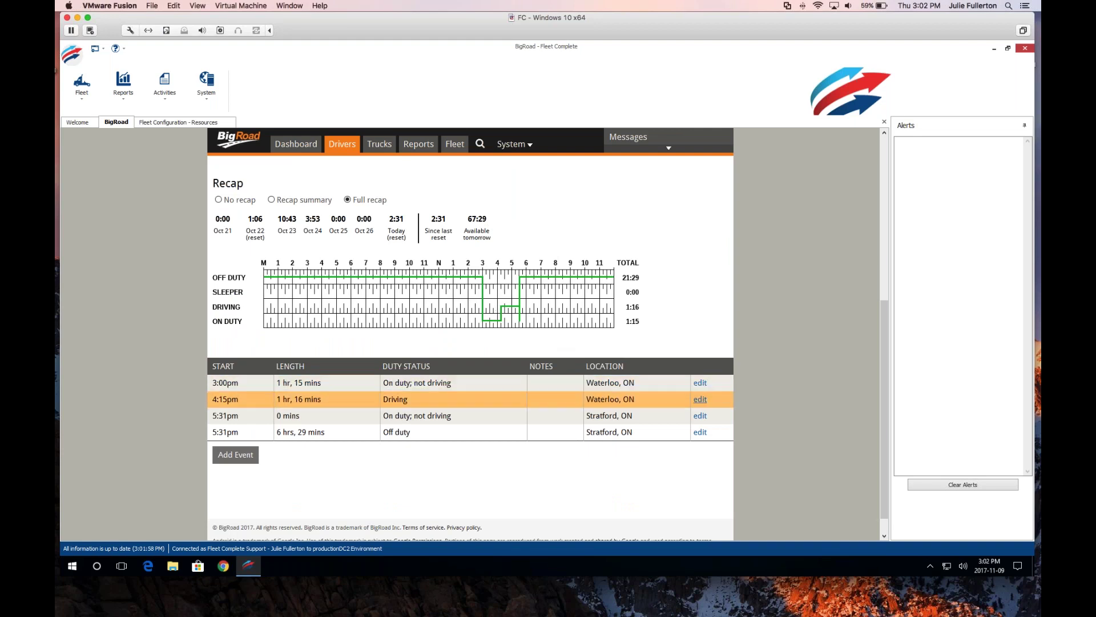
{"action": "left_click", "coordinate": [700, 383]}
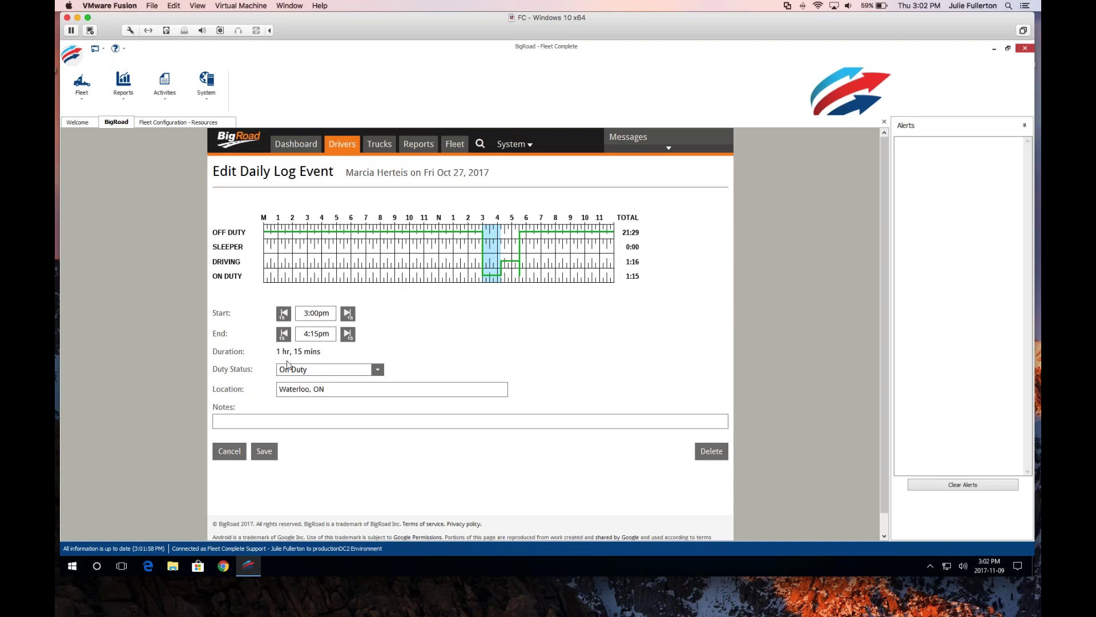
{"action": "left_click", "coordinate": [283, 313]}
{"action": "left_click", "coordinate": [283, 314]}
{"action": "left_click", "coordinate": [284, 313]}
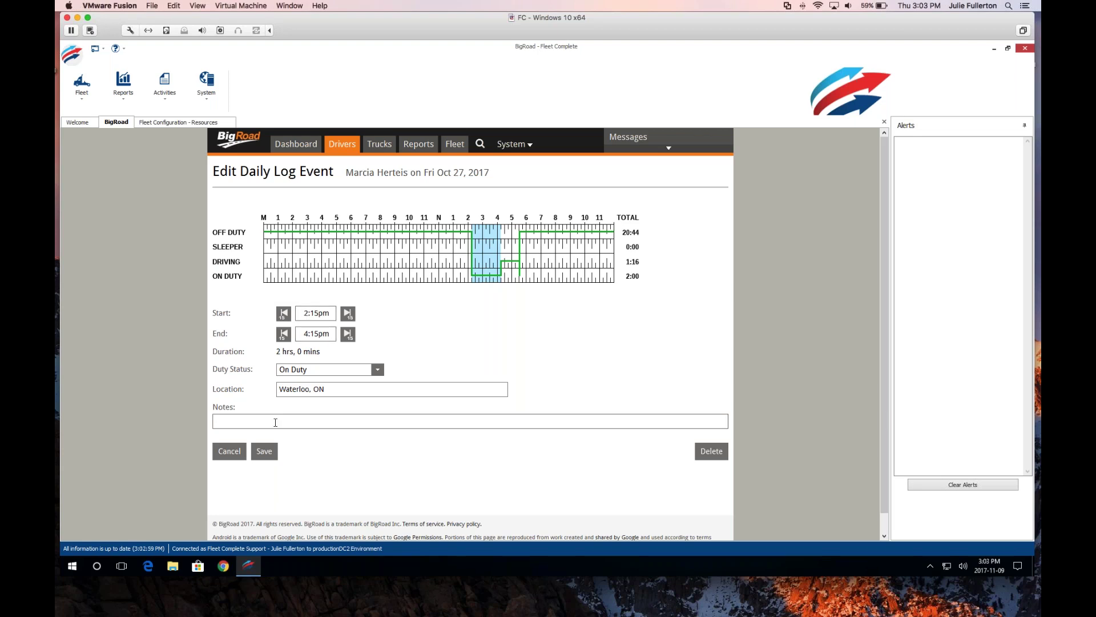
{"action": "left_click", "coordinate": [265, 452]}
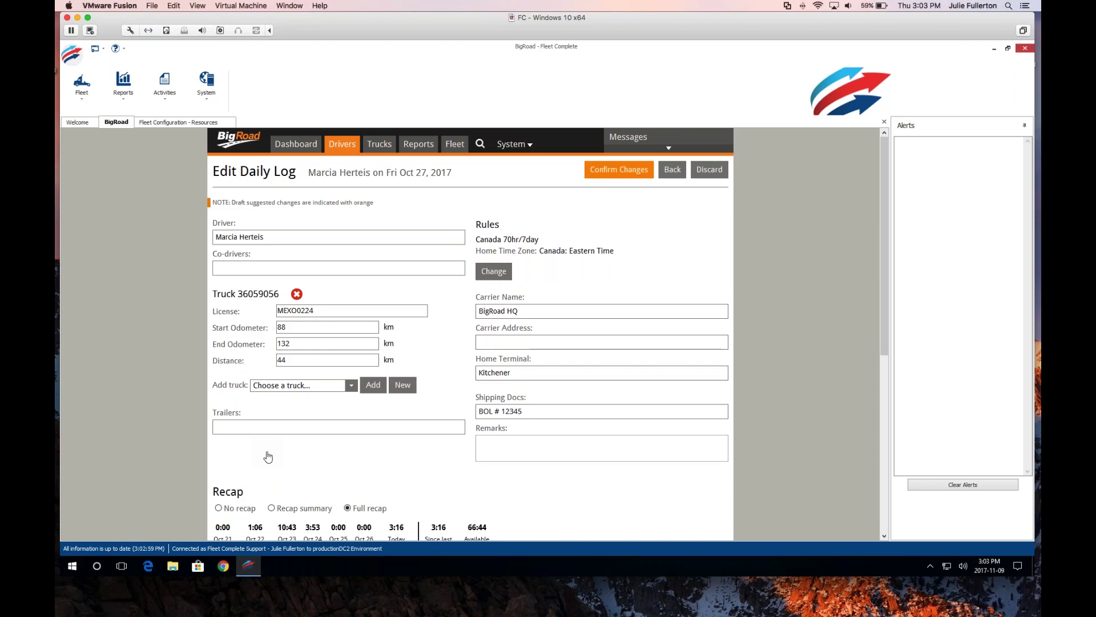
Step: Show the reason prompt for confirming the log changes, cancel it, and discard the drafted changes
{"action": "left_click", "coordinate": [619, 170]}
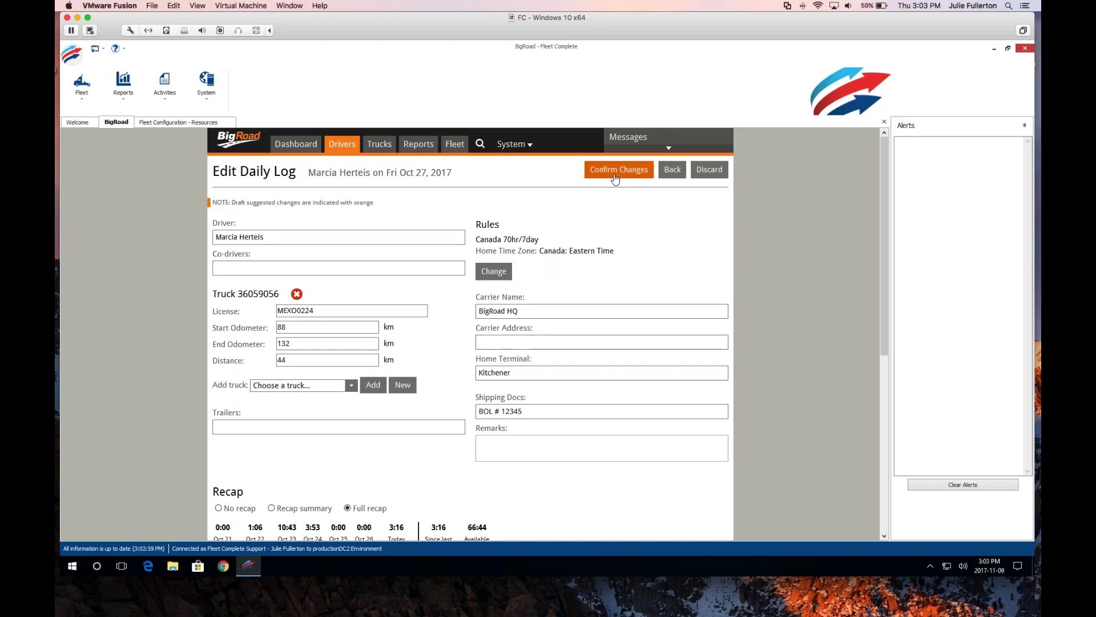
{"action": "left_click", "coordinate": [615, 171]}
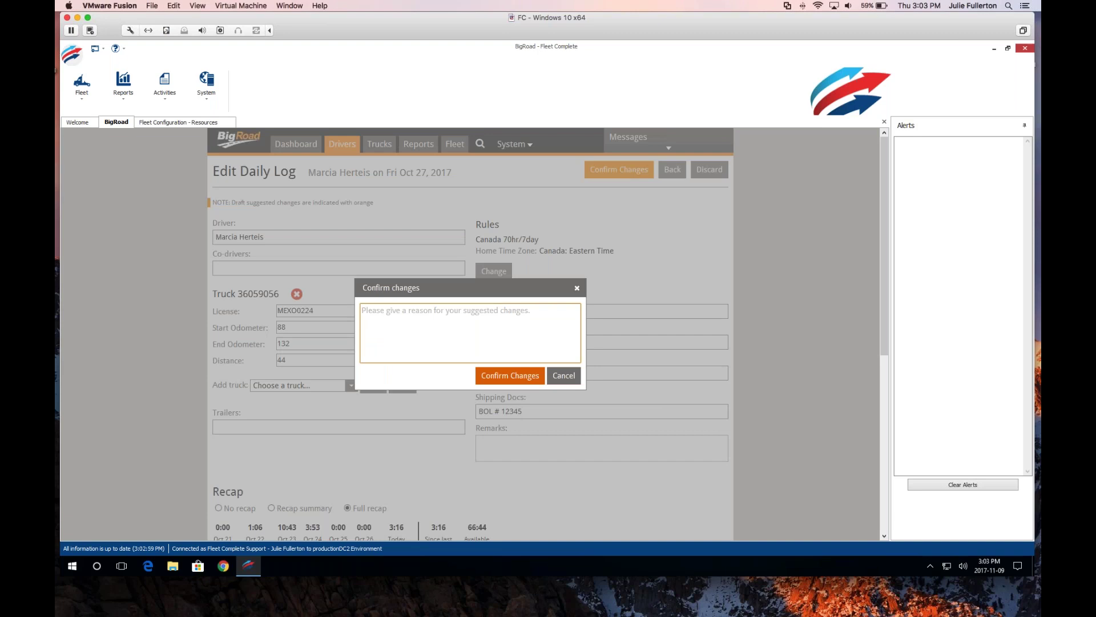
{"action": "left_click", "coordinate": [564, 376]}
{"action": "left_click", "coordinate": [709, 169]}
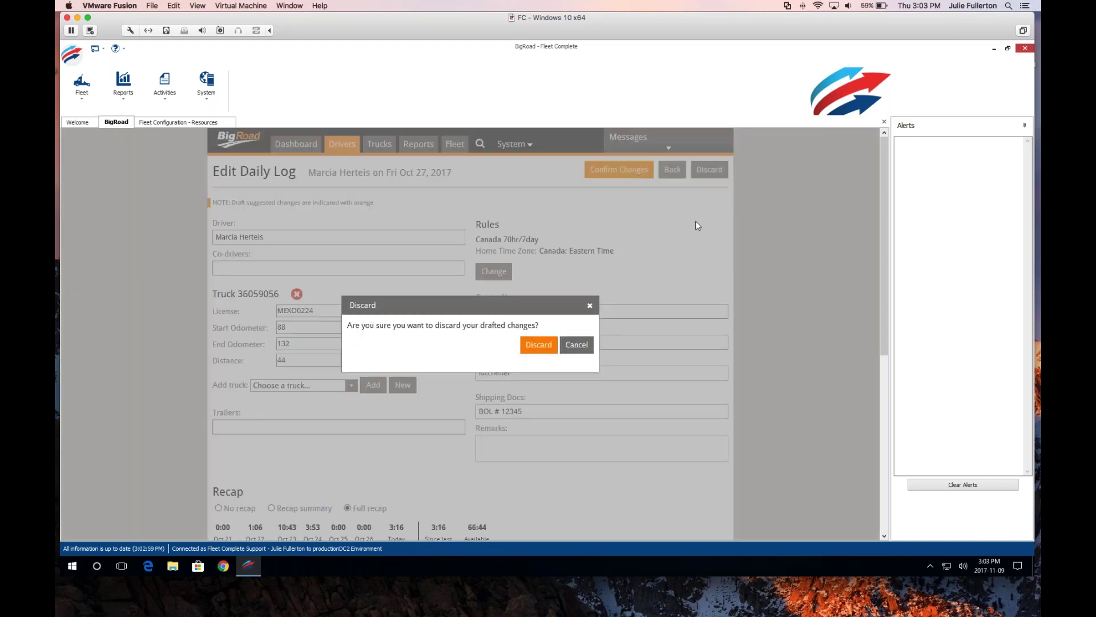
{"action": "left_click", "coordinate": [547, 349]}
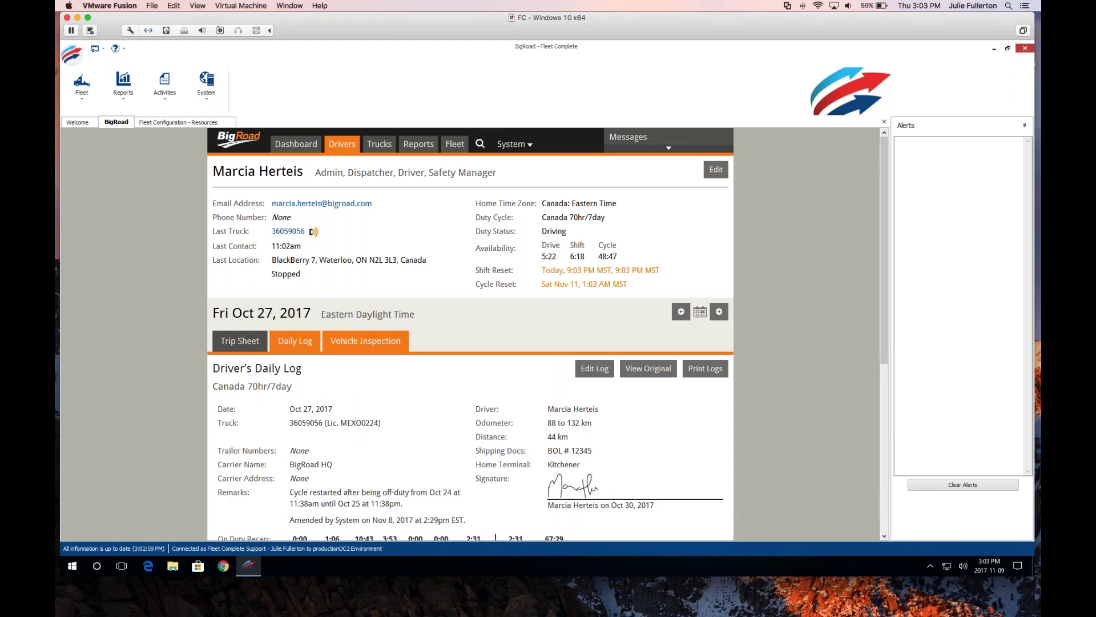
Step: Show the driver's vehicle inspection report for Oct 12, 2017, and point out the truck, time and signature details
{"action": "left_click", "coordinate": [387, 342]}
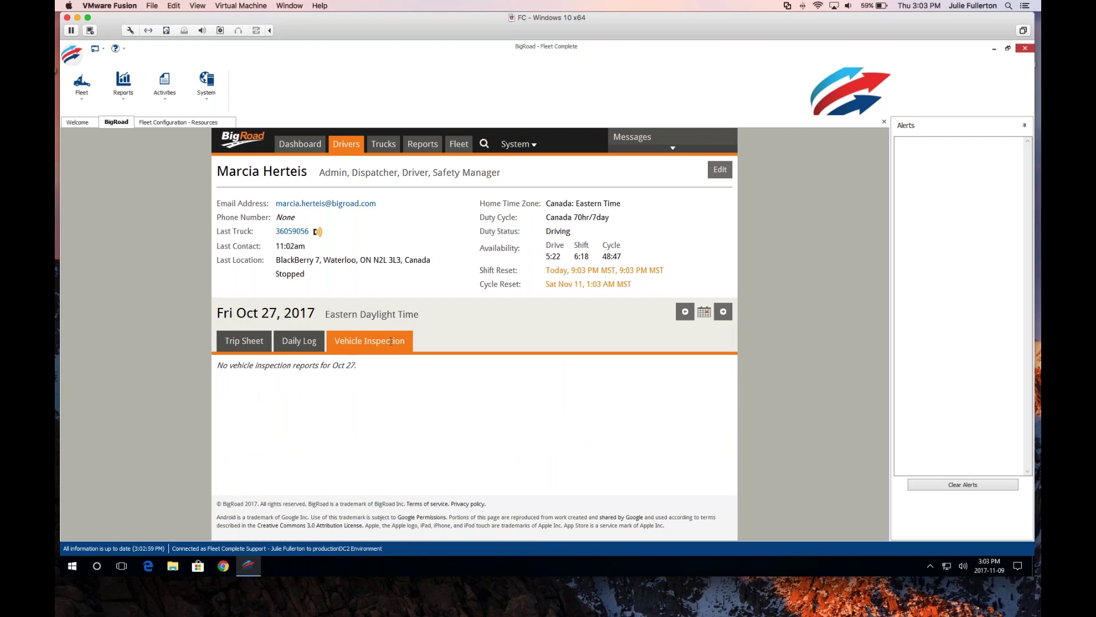
{"action": "left_click", "coordinate": [704, 312]}
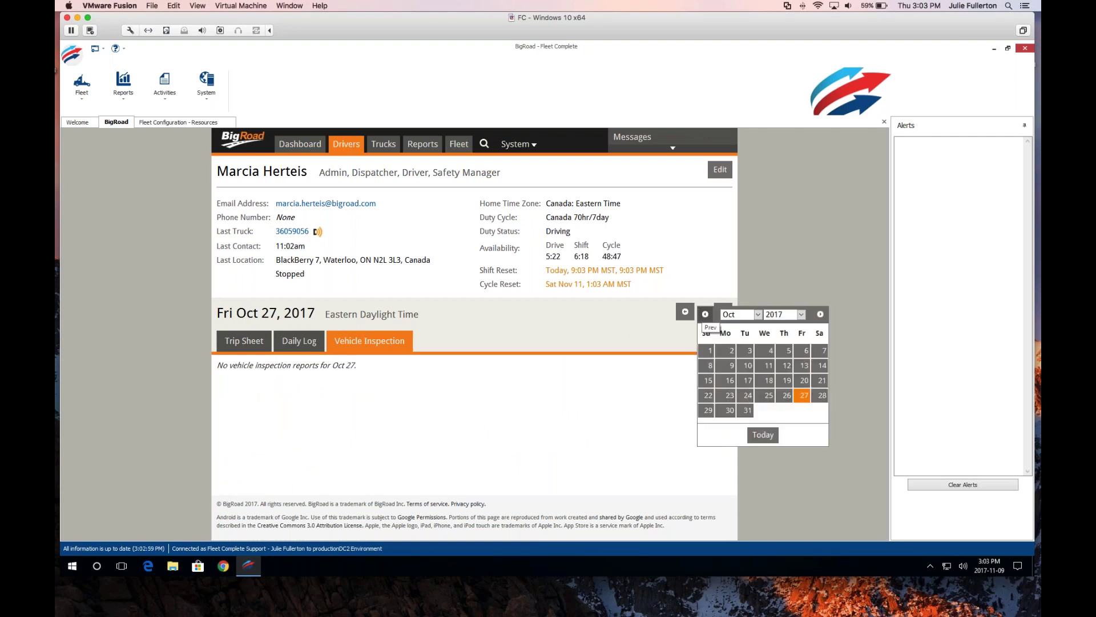
{"action": "left_click", "coordinate": [787, 367]}
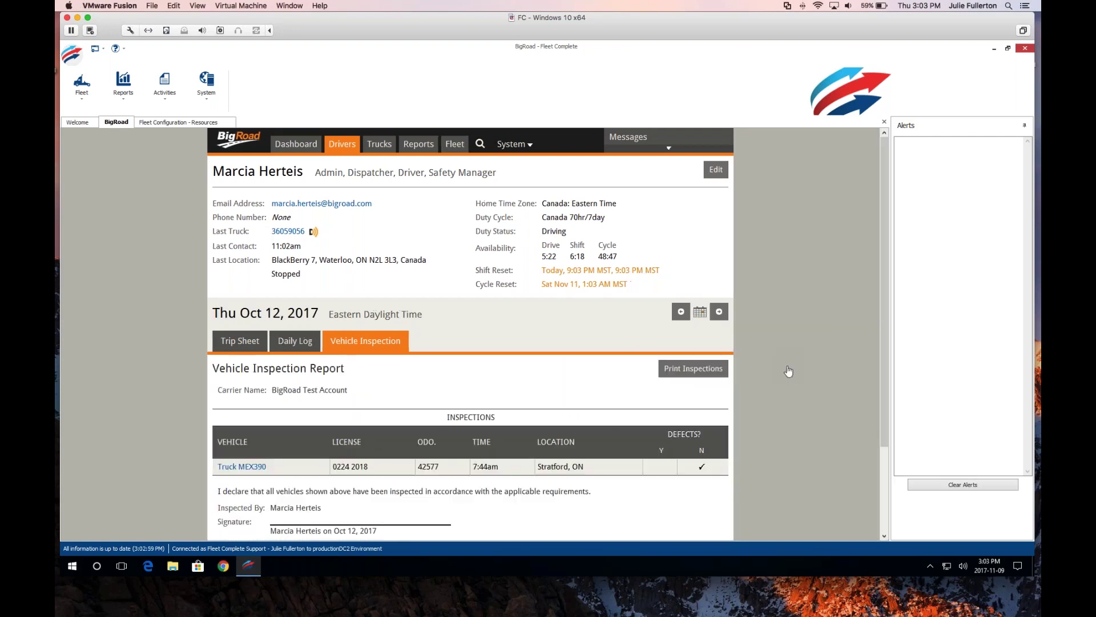
{"action": "scroll", "coordinate": [591, 331], "scroll_direction": "down", "scroll_amount": 3}
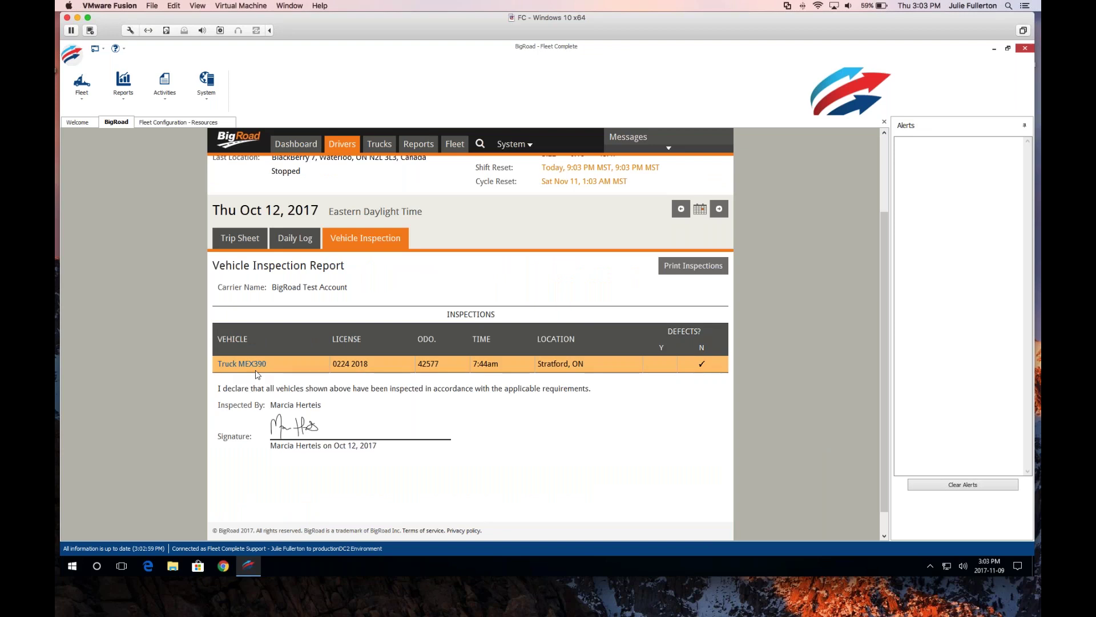
{"action": "left_click_drag", "start_coordinate": [500, 364], "coordinate": [476, 365]}
{"action": "left_click", "coordinate": [477, 366]}
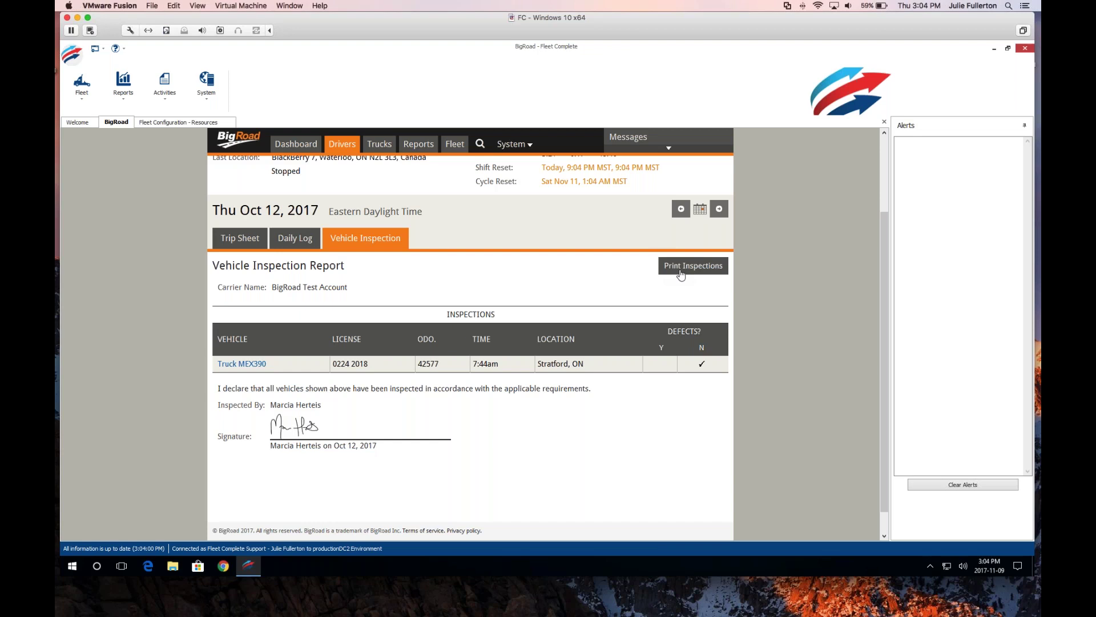
Step: Show the fleet's trucks on the map and review the truck list's driver, duty status and last contact columns
{"action": "scroll", "coordinate": [680, 274], "scroll_direction": "up", "scroll_amount": 2}
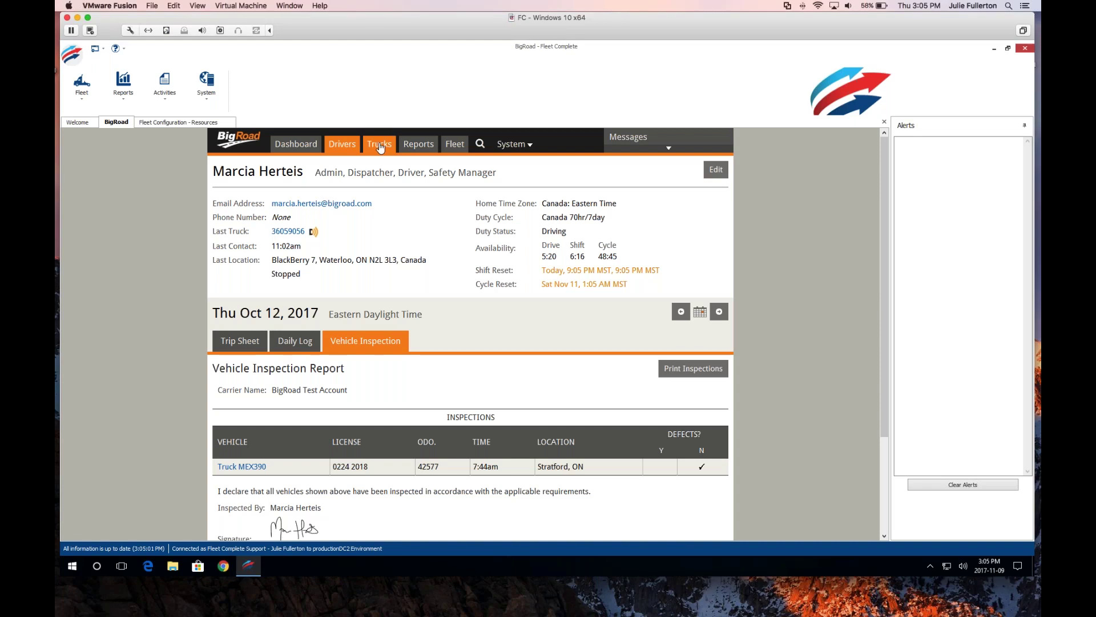
{"action": "left_click", "coordinate": [379, 145]}
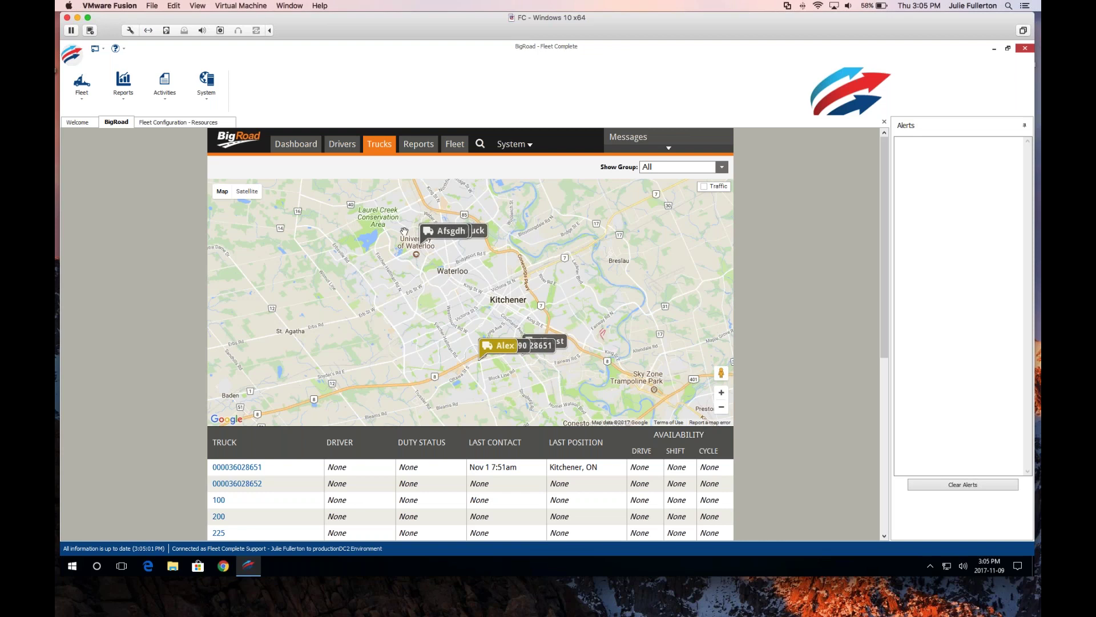
{"action": "scroll", "coordinate": [246, 359], "scroll_direction": "down", "scroll_amount": 3}
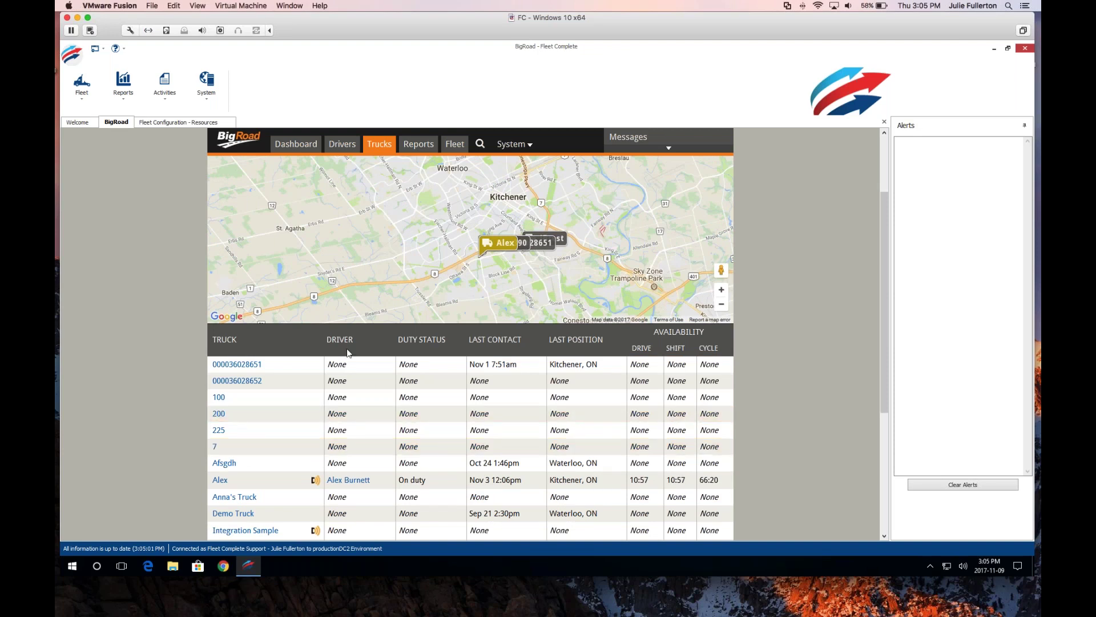
{"action": "left_click_drag", "start_coordinate": [398, 339], "coordinate": [443, 340]}
{"action": "left_click", "coordinate": [455, 349]}
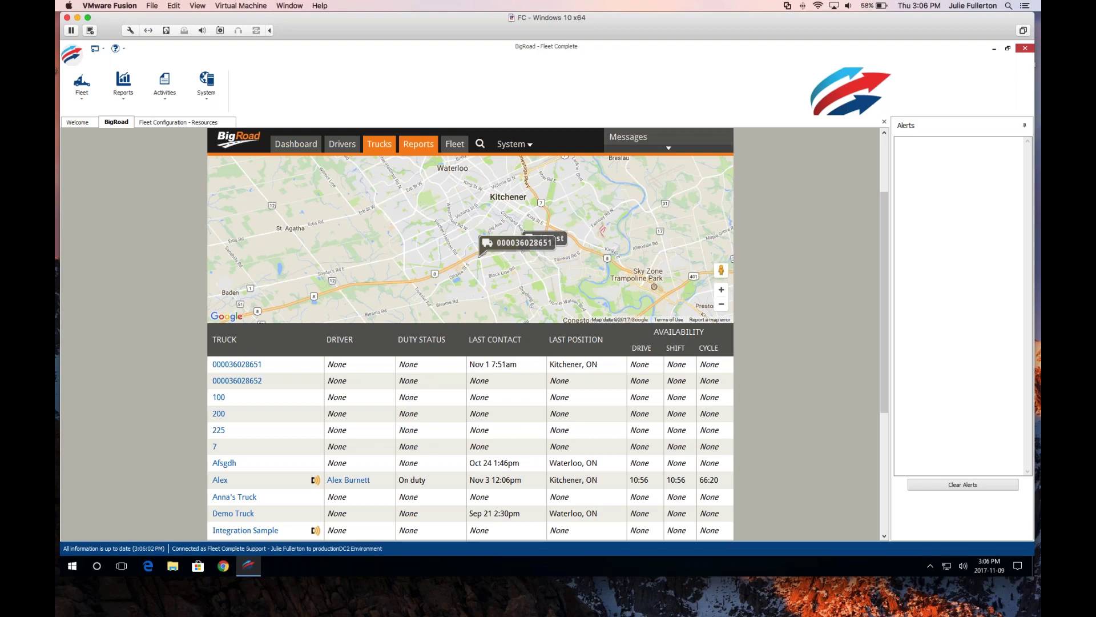
Step: Start a new Driver Hours & Mileage Report and set its title to Payroll
{"action": "left_click", "coordinate": [418, 144]}
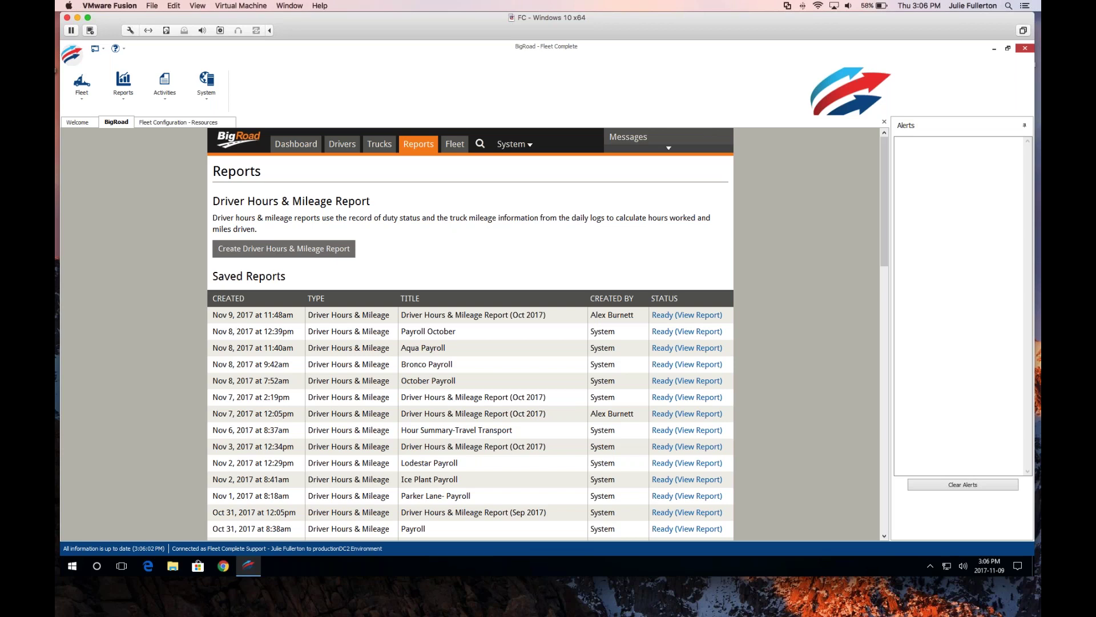
{"action": "left_click", "coordinate": [283, 248]}
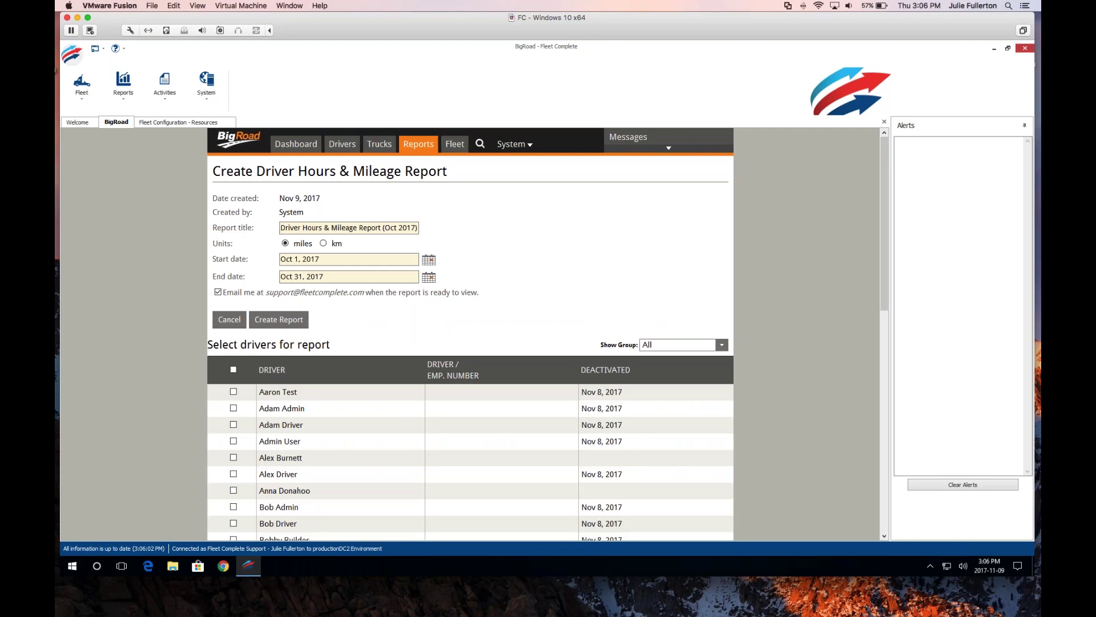
{"action": "left_click_drag", "start_coordinate": [280, 228], "coordinate": [417, 227]}
{"action": "key", "text": "BackSpace"}
{"action": "type", "text": "Payroll"}
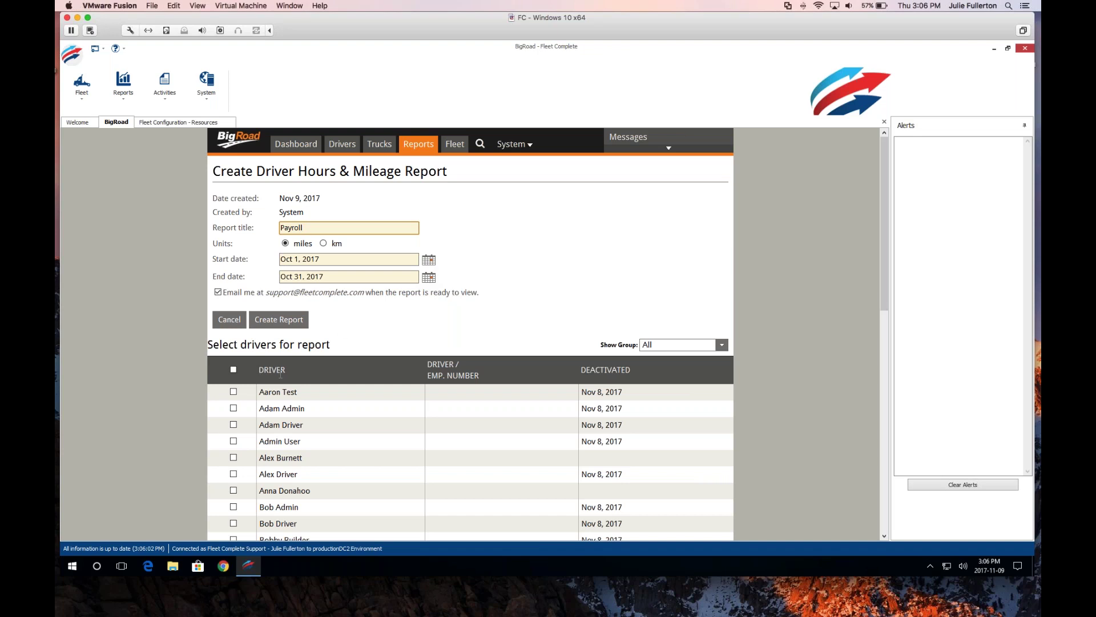
Step: Include all drivers in the Payroll report and create it
{"action": "left_click", "coordinate": [233, 392]}
{"action": "left_click", "coordinate": [233, 408]}
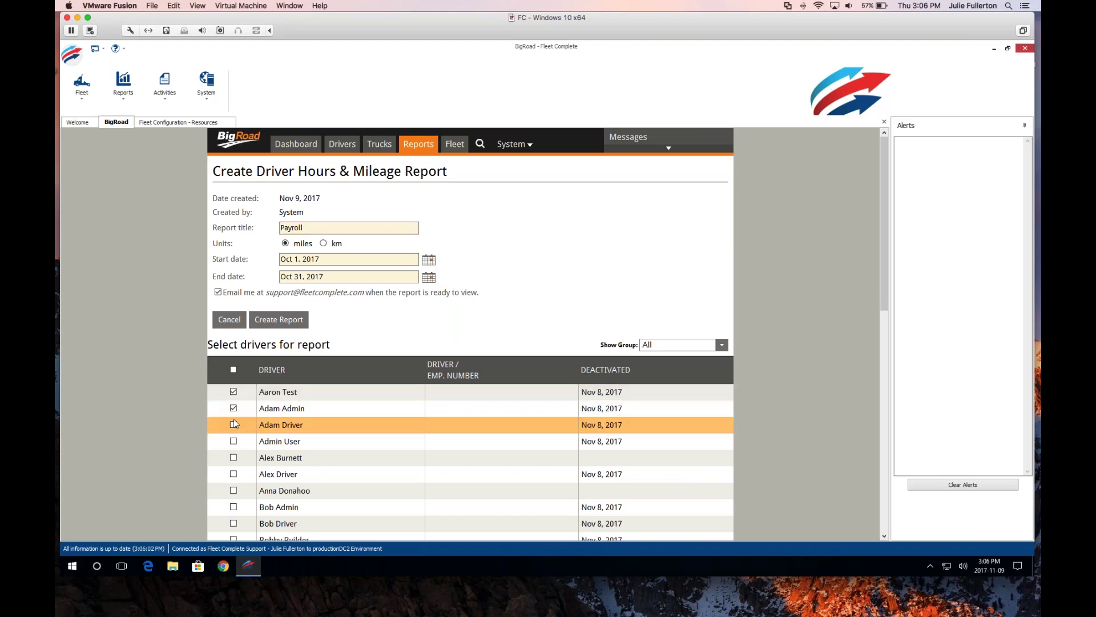
{"action": "left_click", "coordinate": [234, 424]}
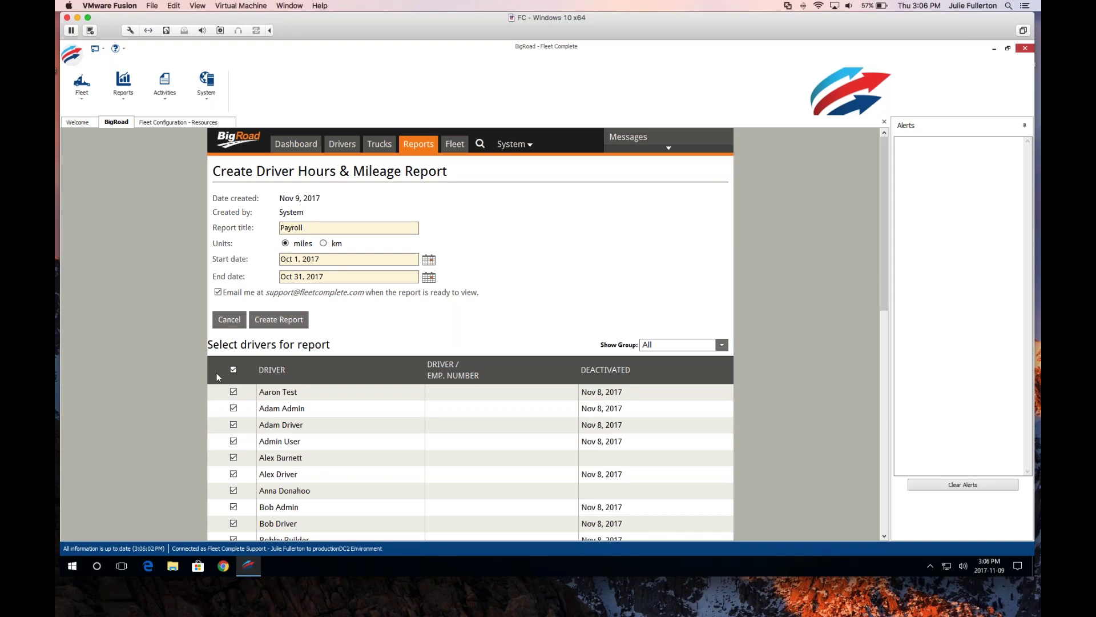
{"action": "left_click", "coordinate": [278, 321]}
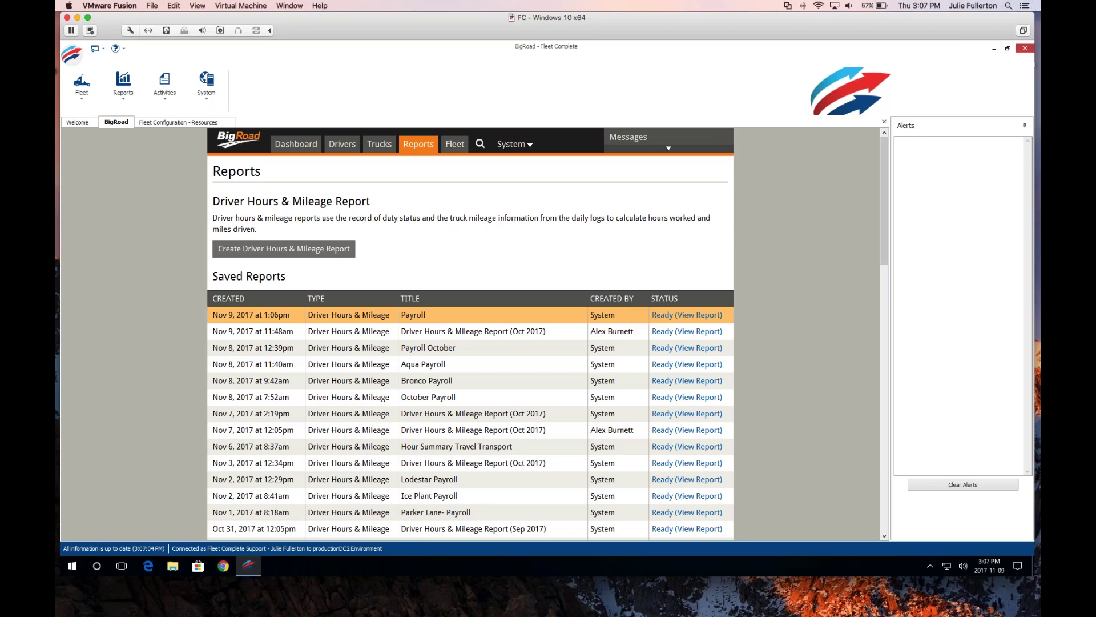
Step: View the Payroll report's days worked, on-duty hours and mileage by driver, and return to the fleet settings
{"action": "left_click", "coordinate": [687, 315]}
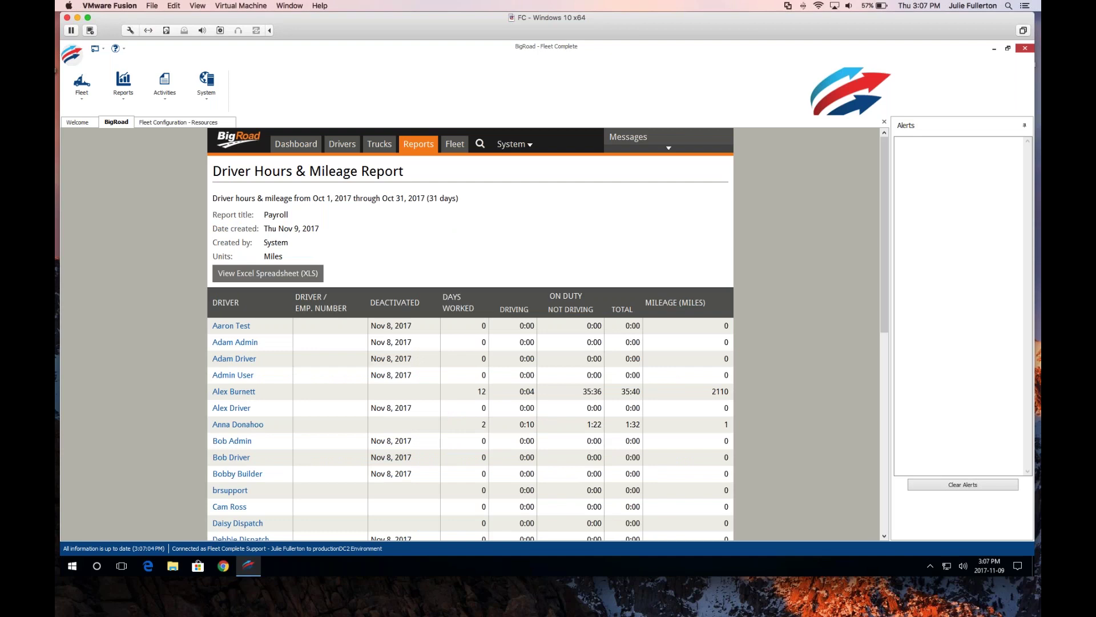
{"action": "scroll", "coordinate": [609, 321], "scroll_direction": "down", "scroll_amount": 1}
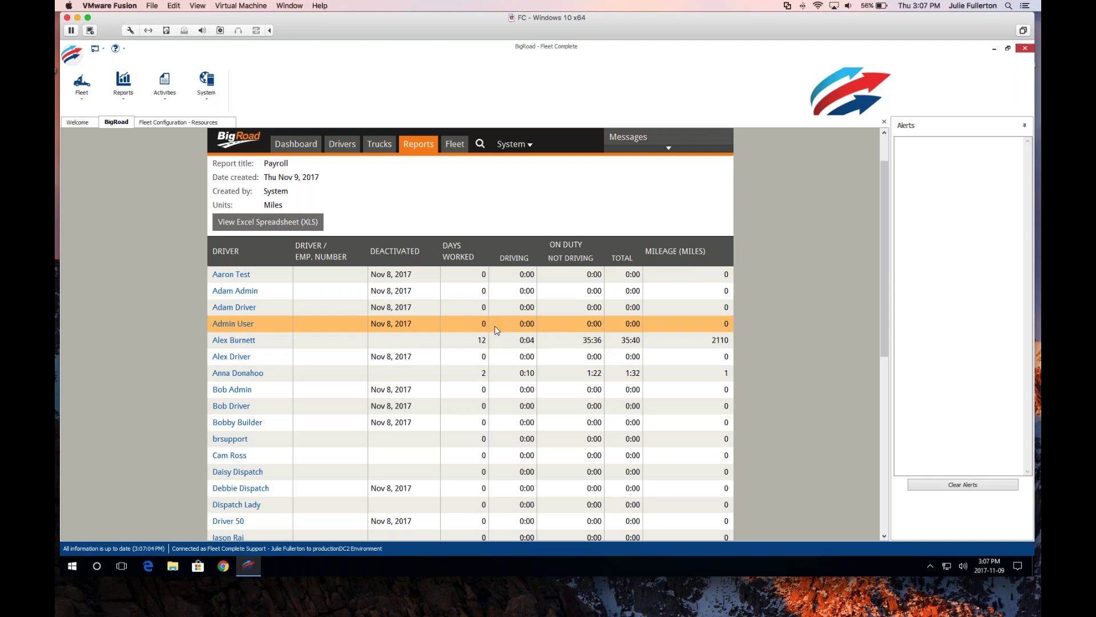
{"action": "scroll", "coordinate": [494, 328], "scroll_direction": "up", "scroll_amount": 1}
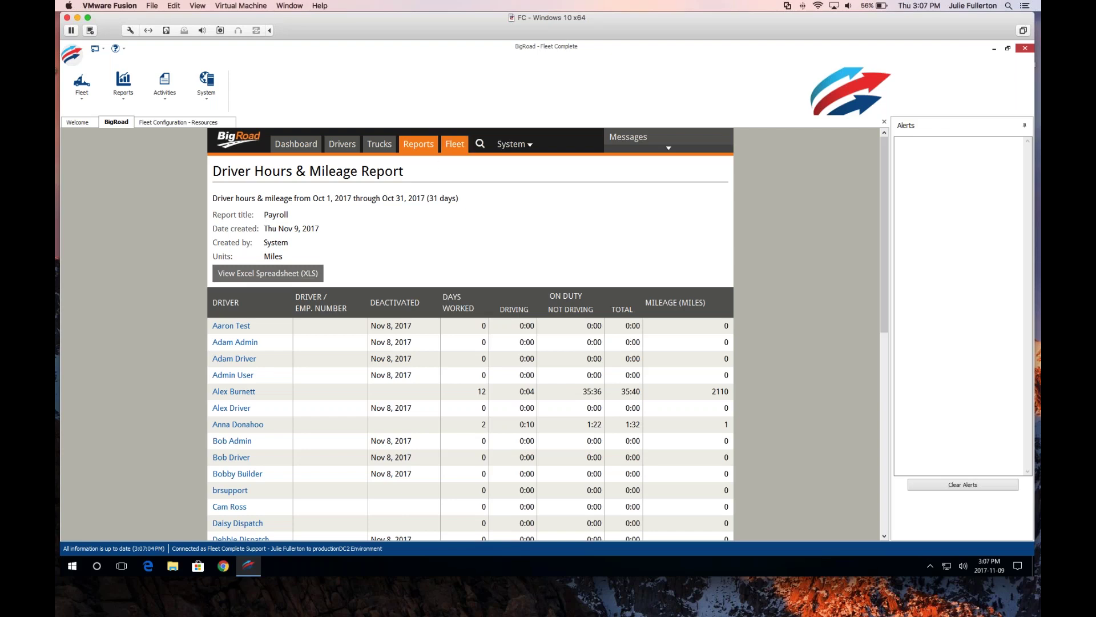
{"action": "left_click", "coordinate": [454, 143]}
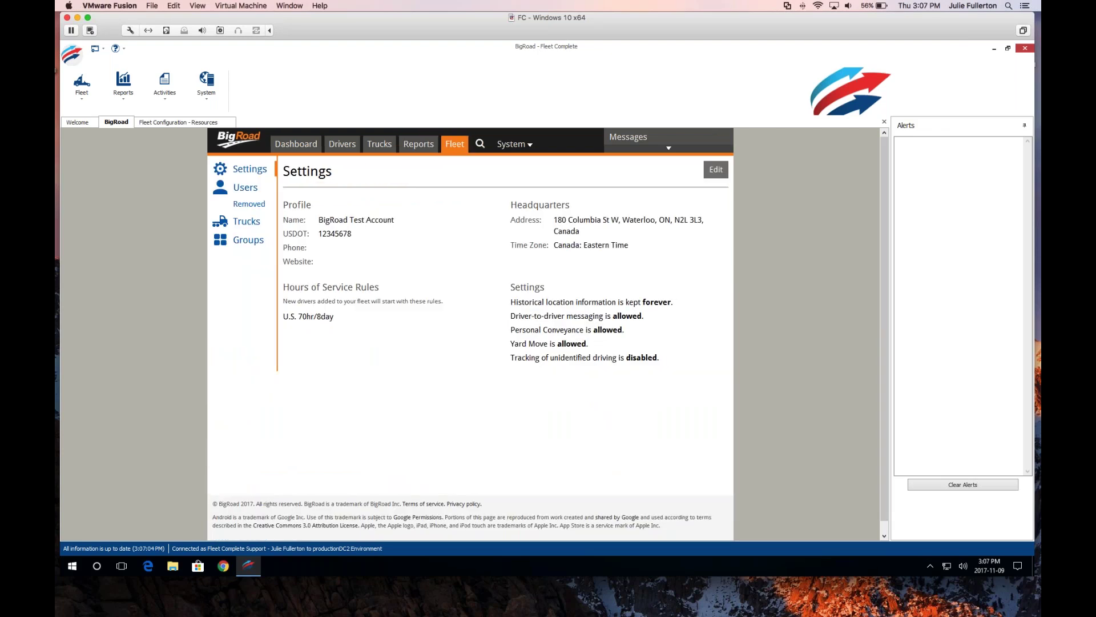